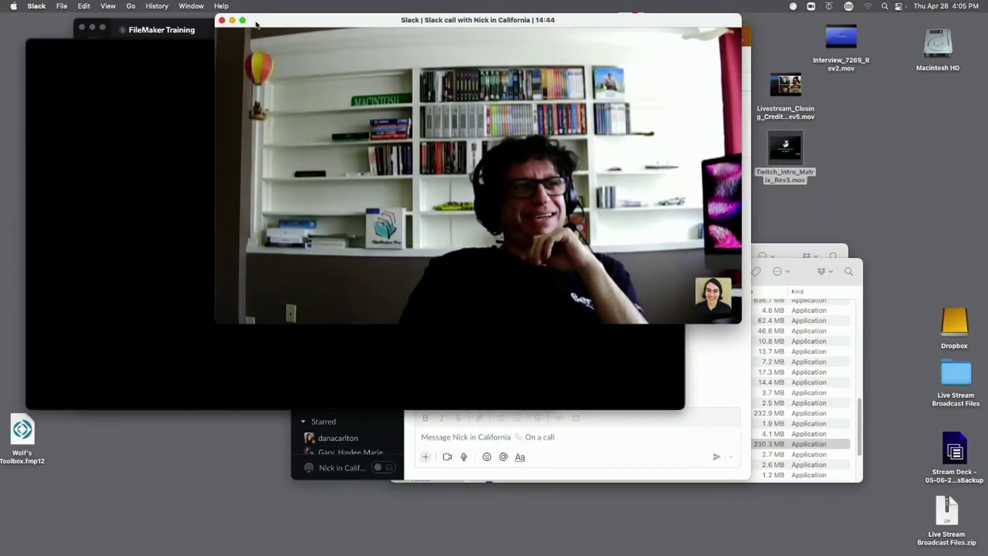
Step: Enlarge the Slack call window to full screen
click(242, 21)
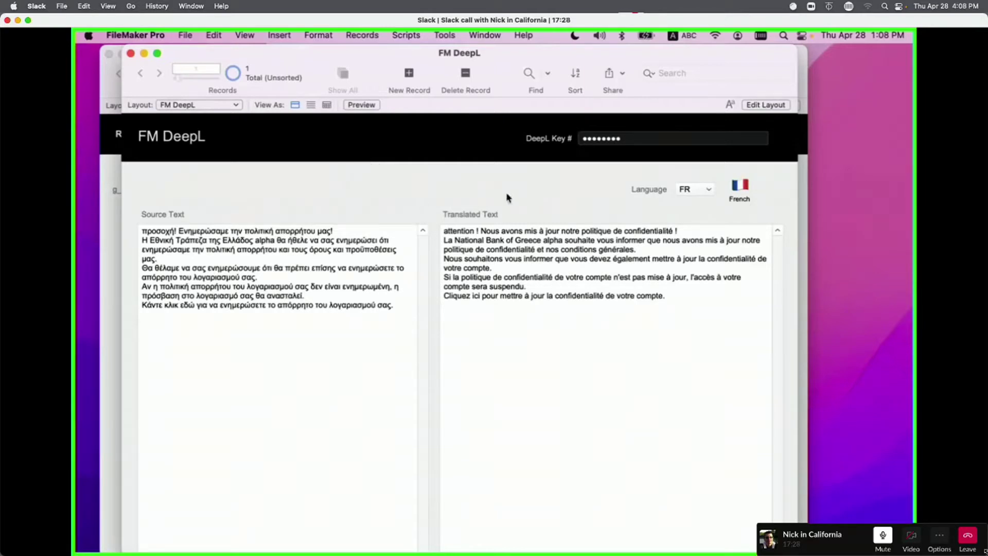
Step: Translate the Greek source text into English by setting the translation language to EN English
drag(474, 54, 470, 54)
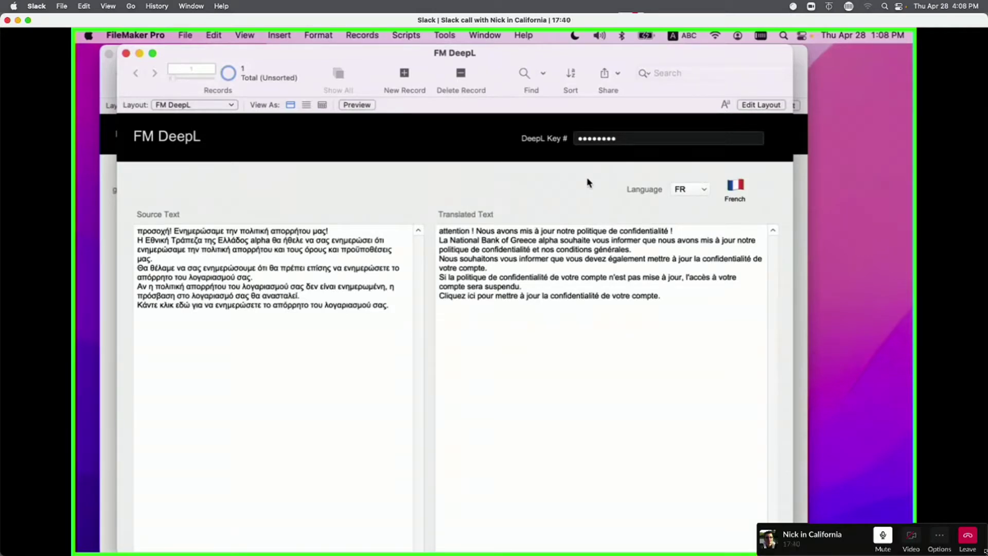
click(329, 366)
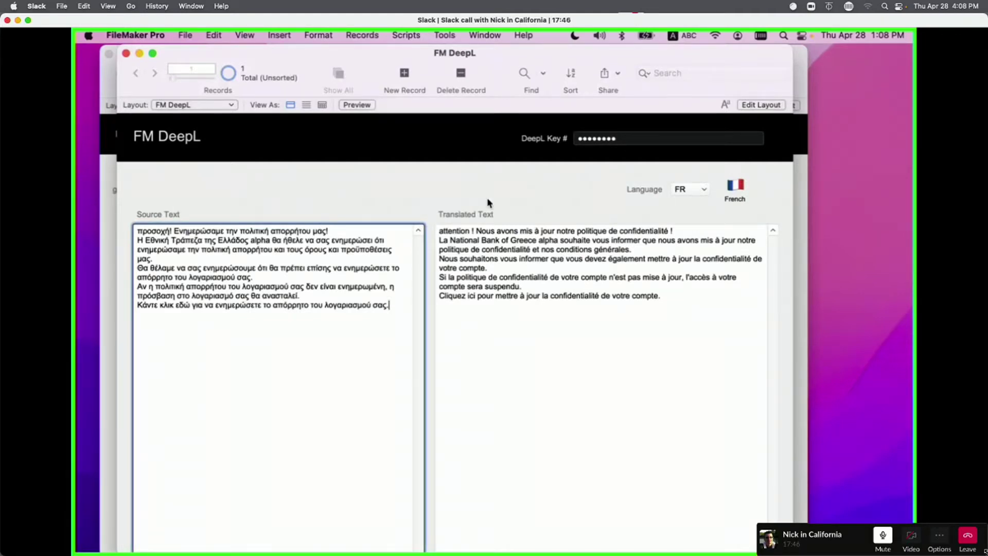
click(692, 191)
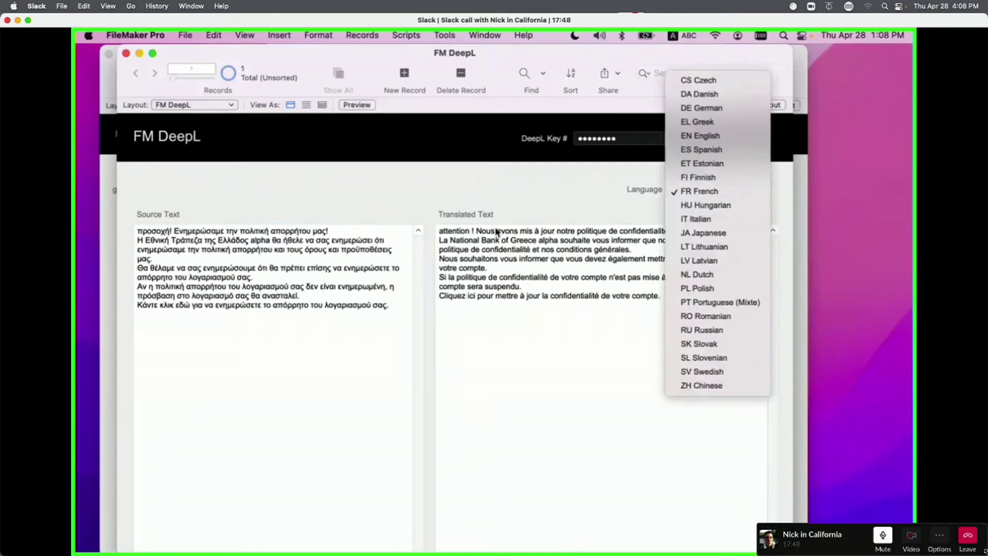
click(678, 126)
click(518, 199)
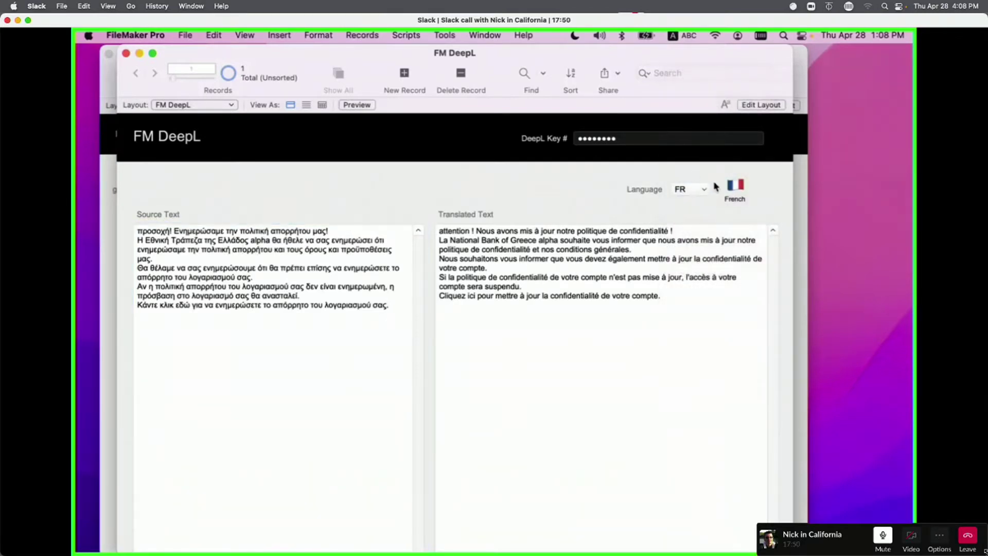
click(701, 188)
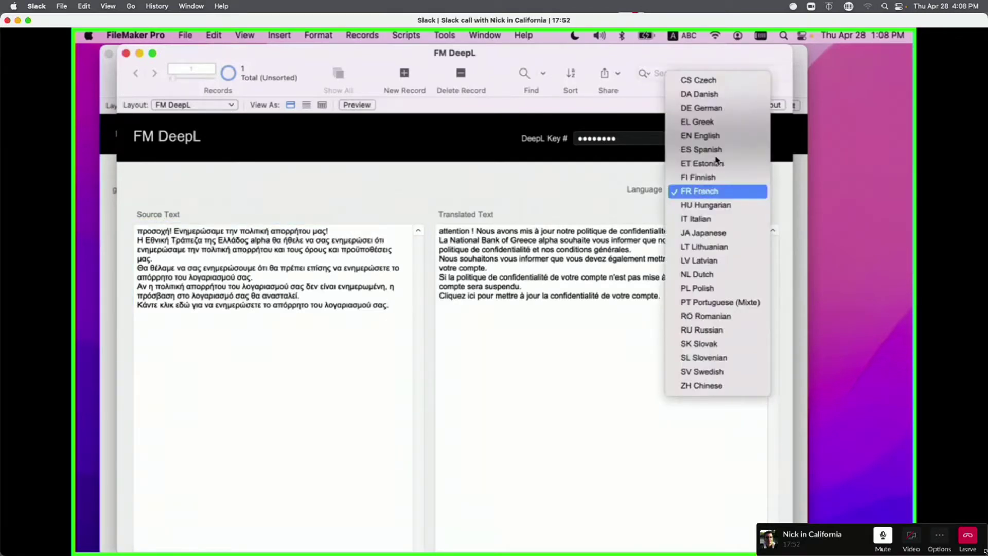
click(709, 138)
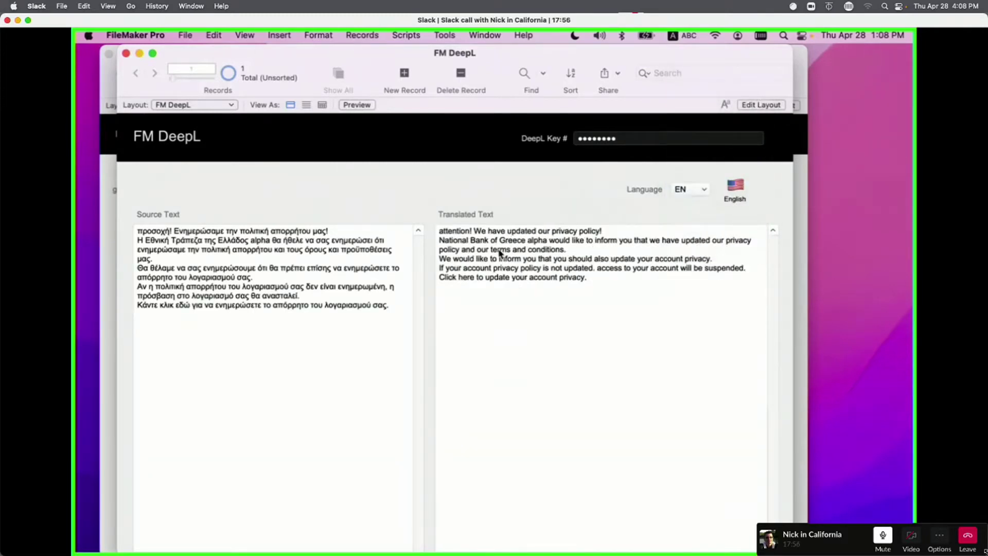
Step: Copy the whole English translation and paste it over the Greek text in the Source Text field
drag(595, 286, 408, 227)
key(super+c)
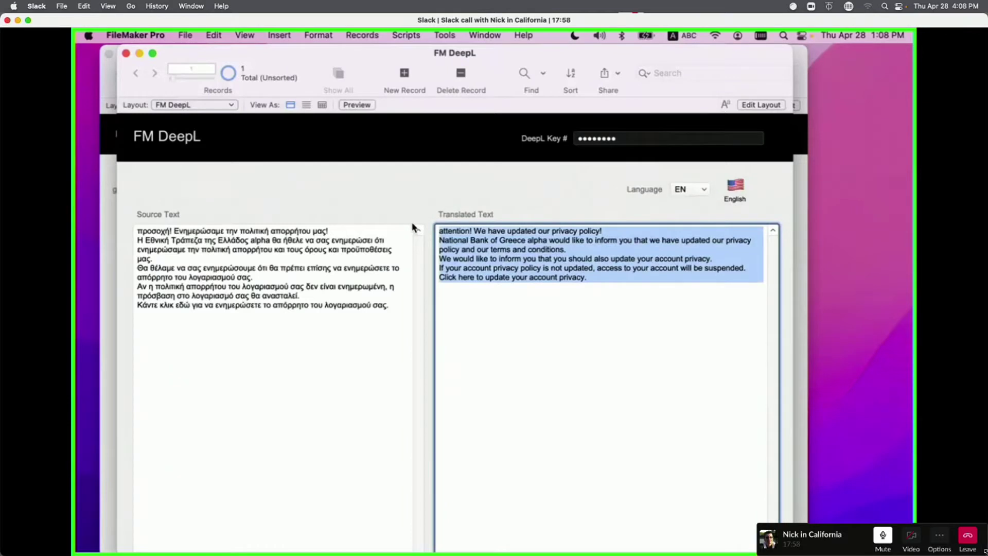
click(340, 286)
key(super+a)
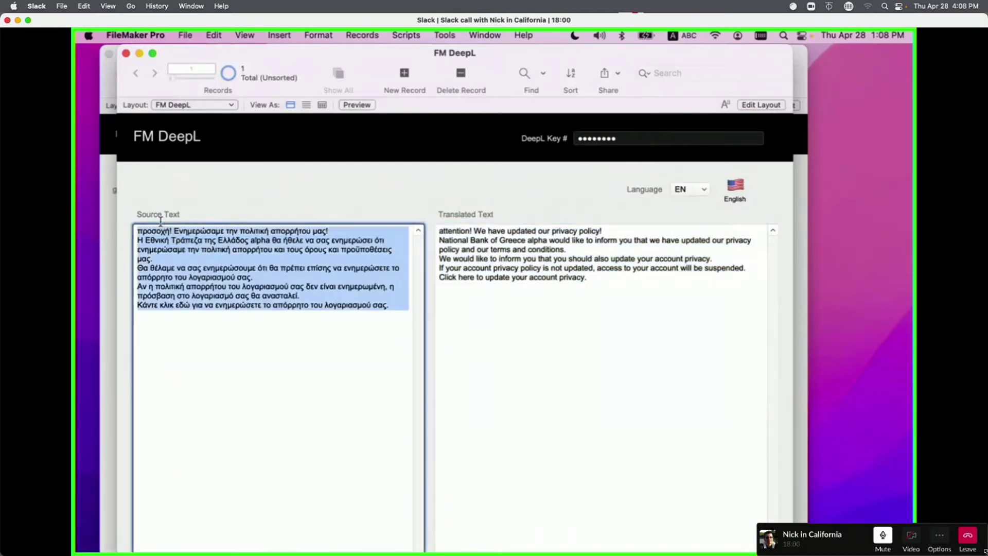
key(super+v)
click(495, 209)
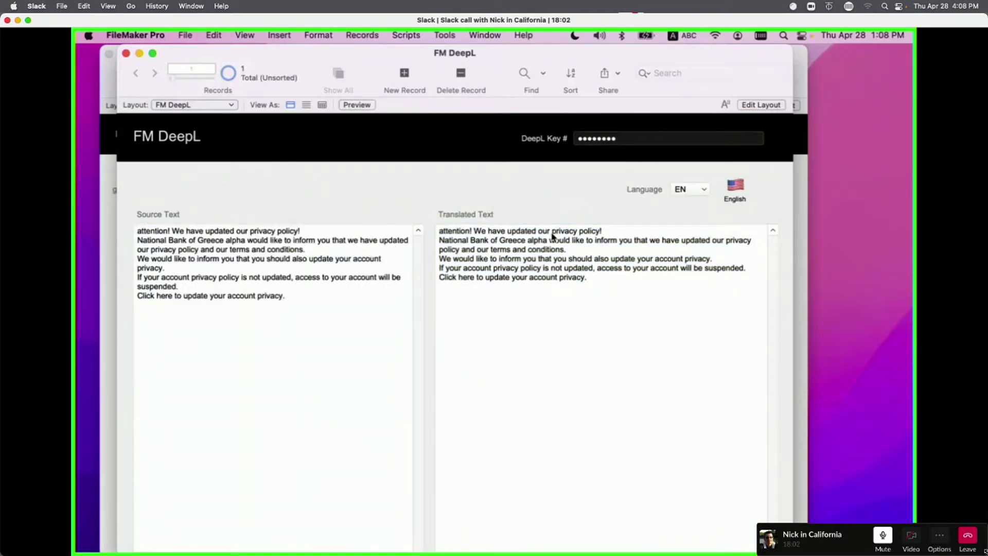
Step: Translate the English source text into Chinese and into Russian by changing the language
click(698, 196)
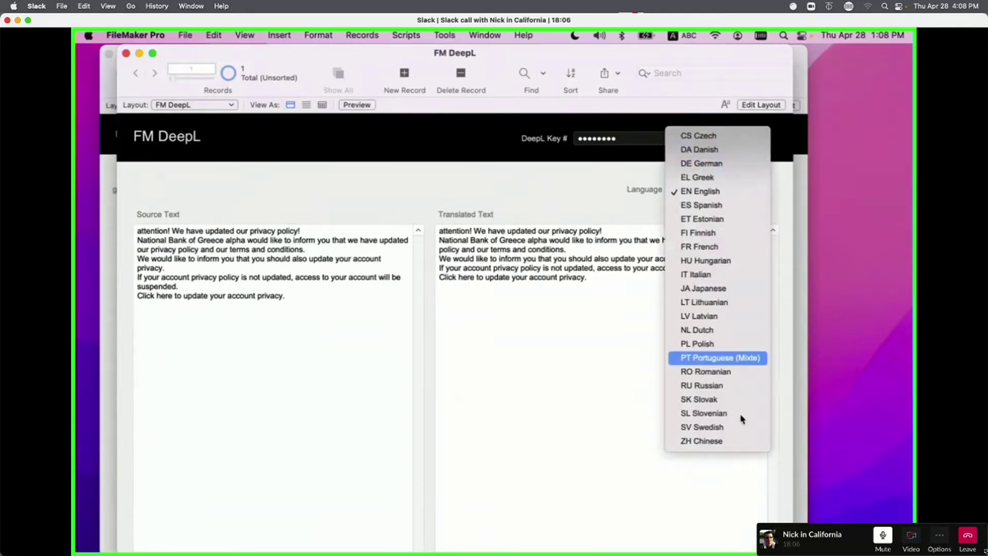
key(Escape)
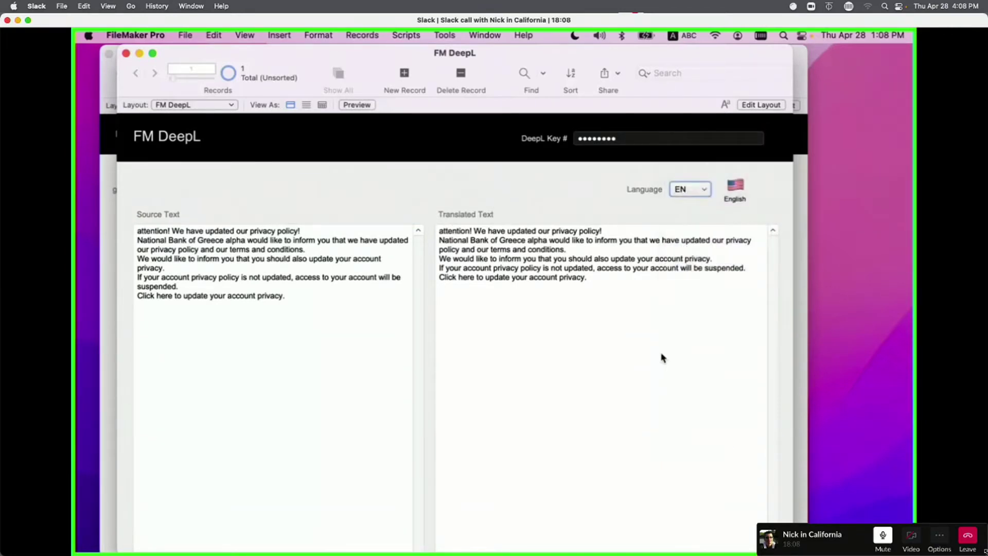
click(589, 206)
click(686, 190)
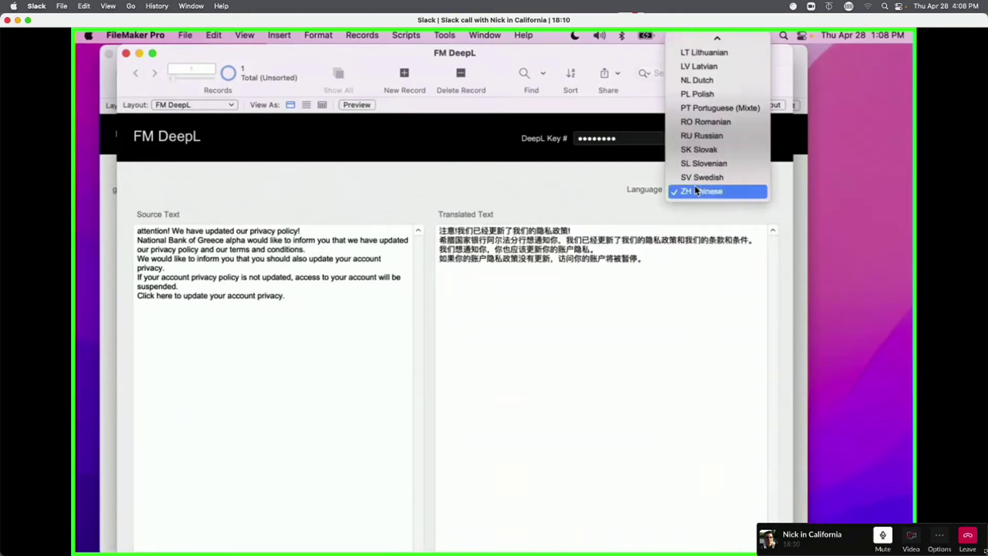
click(685, 191)
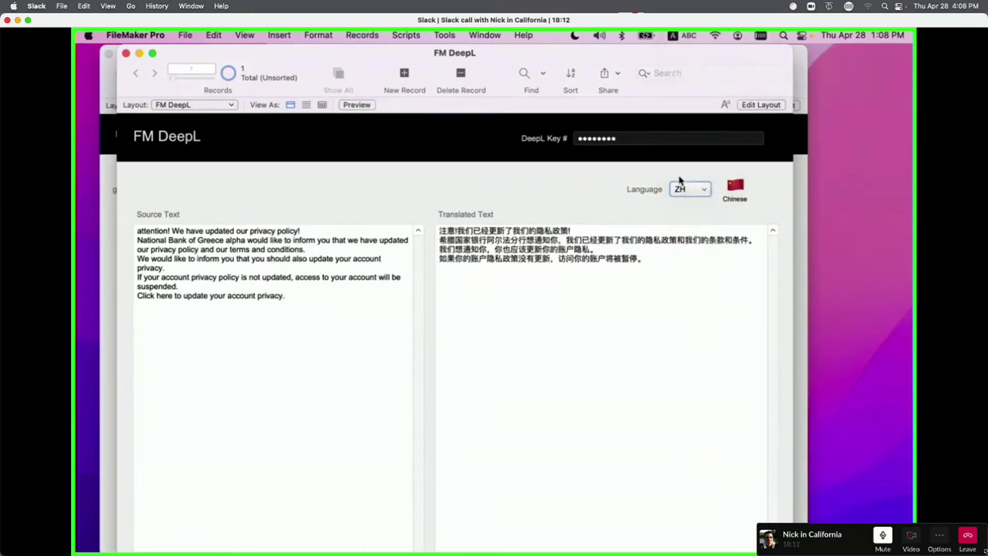
text(ru)
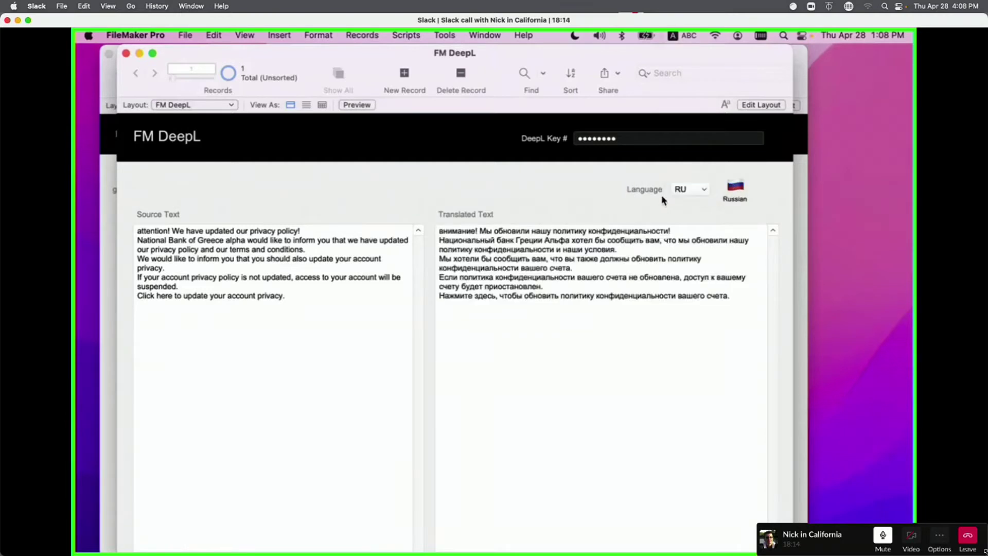
Step: Switch the translation language to Italian and to French
click(674, 191)
scroll(684, 195, up, 3)
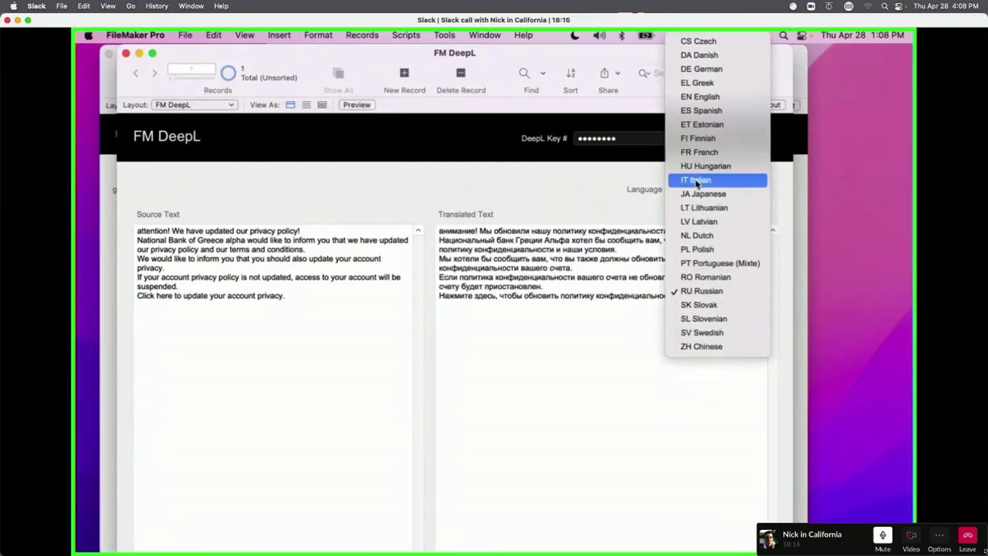
click(580, 215)
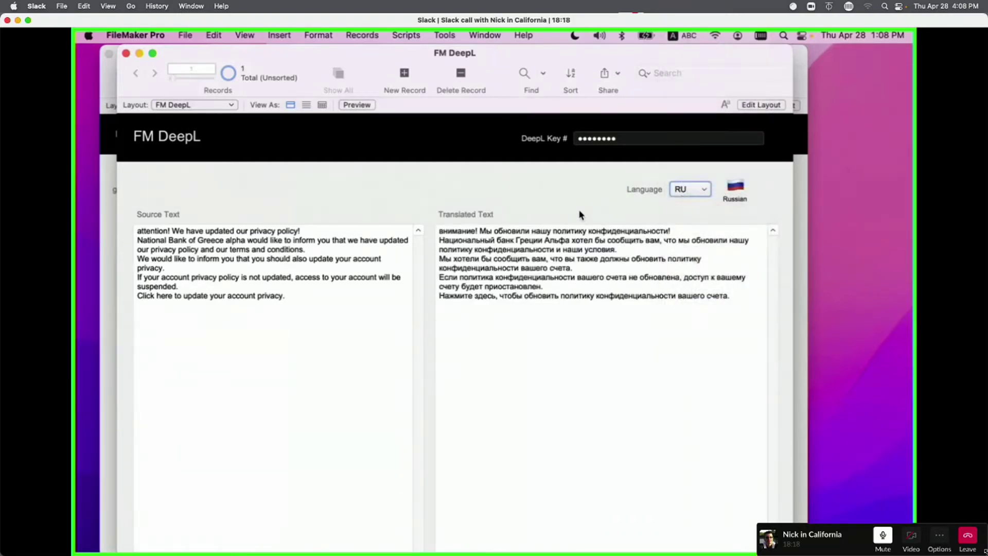
click(687, 190)
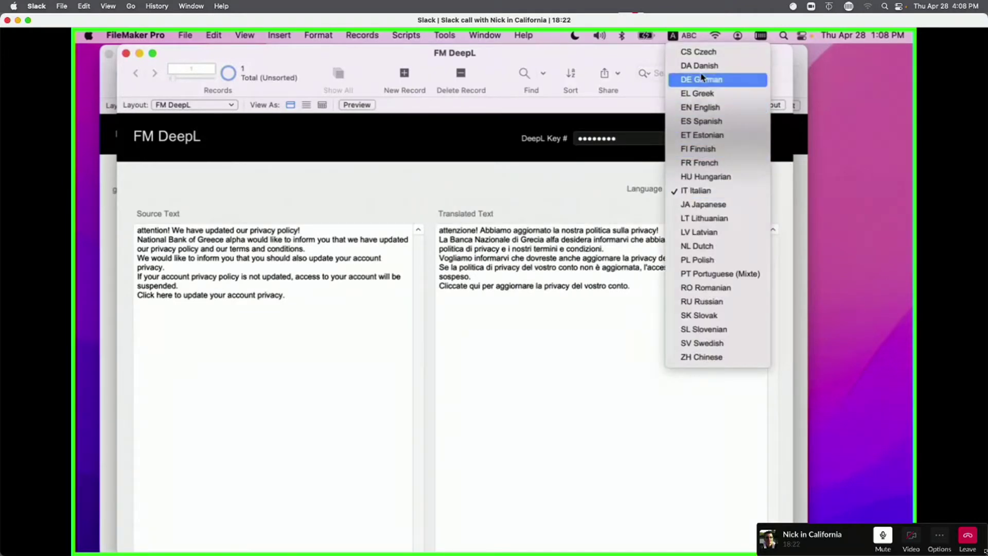
click(707, 163)
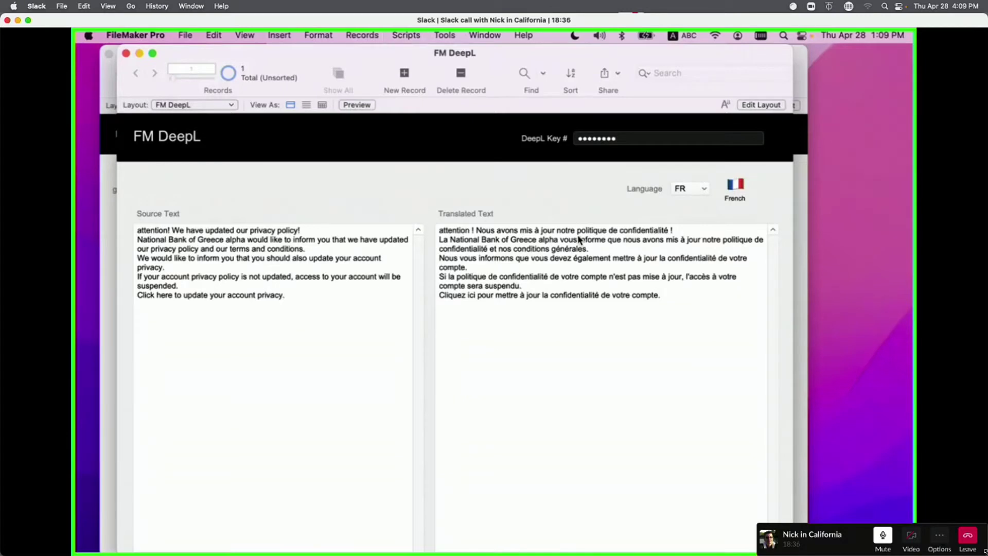
Step: Examine the Insert from URL cURL options in the "Trigger | OnObjectSave | Get DeepL Transation" script, and close the Script Workspace
key(super+shift+s)
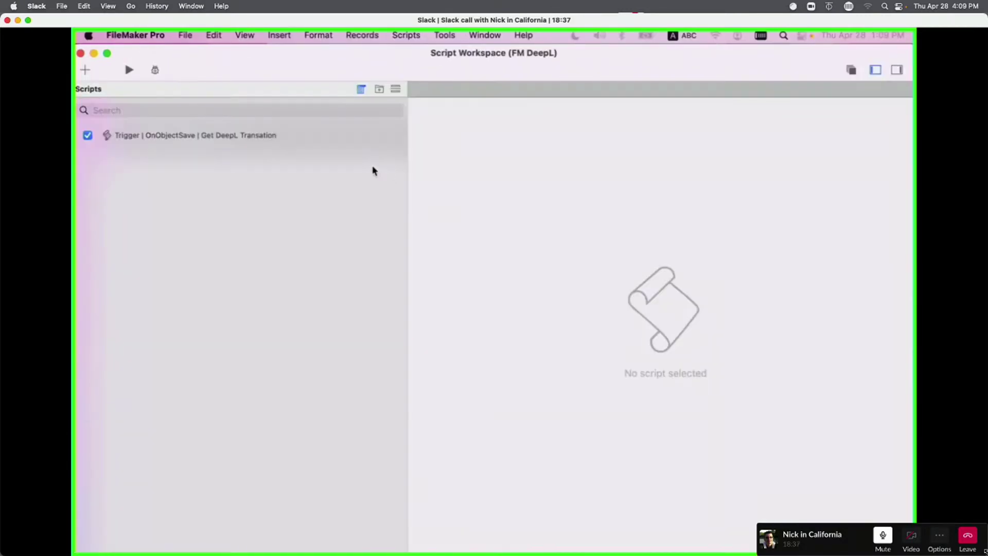
click(242, 135)
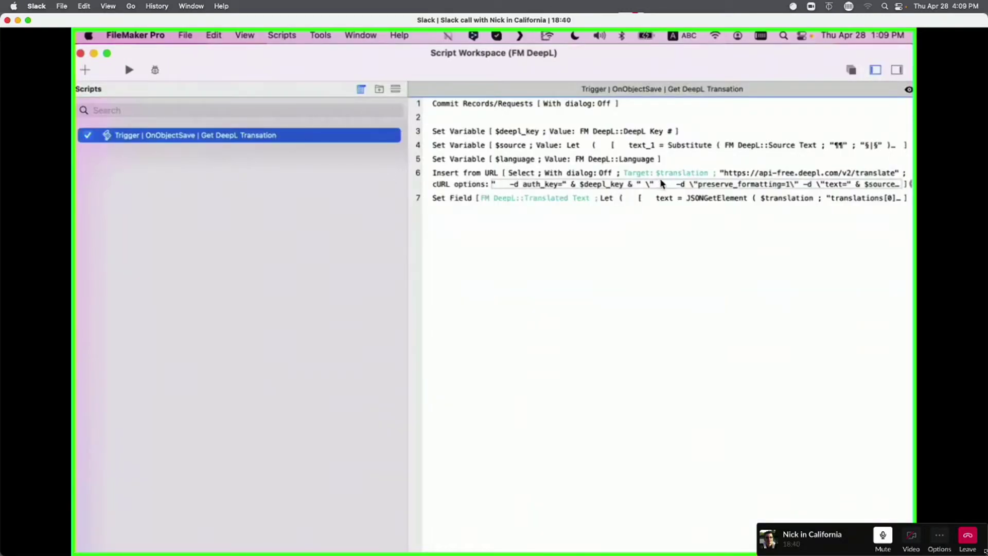
click(545, 184)
key(super+a)
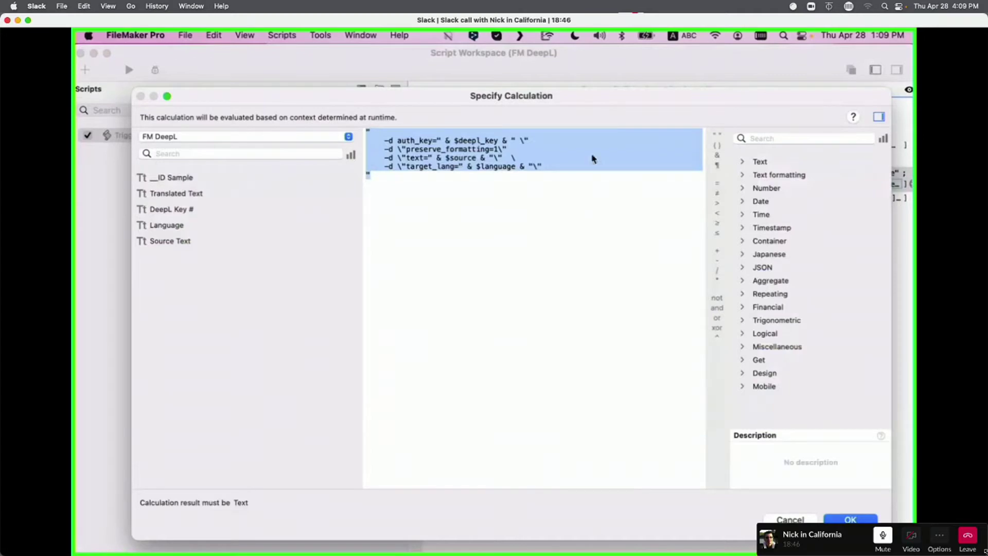
key(Escape)
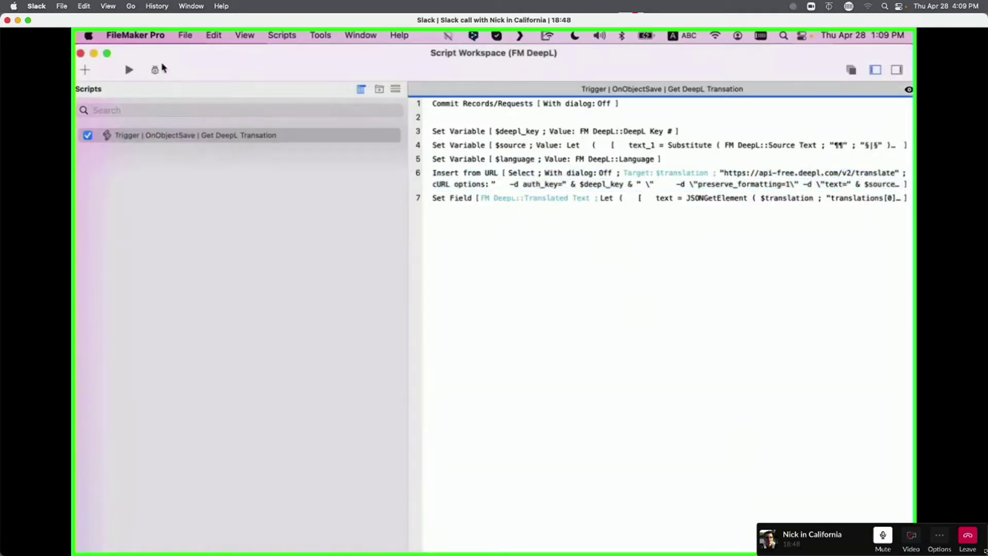
drag(79, 59, 141, 117)
click(142, 112)
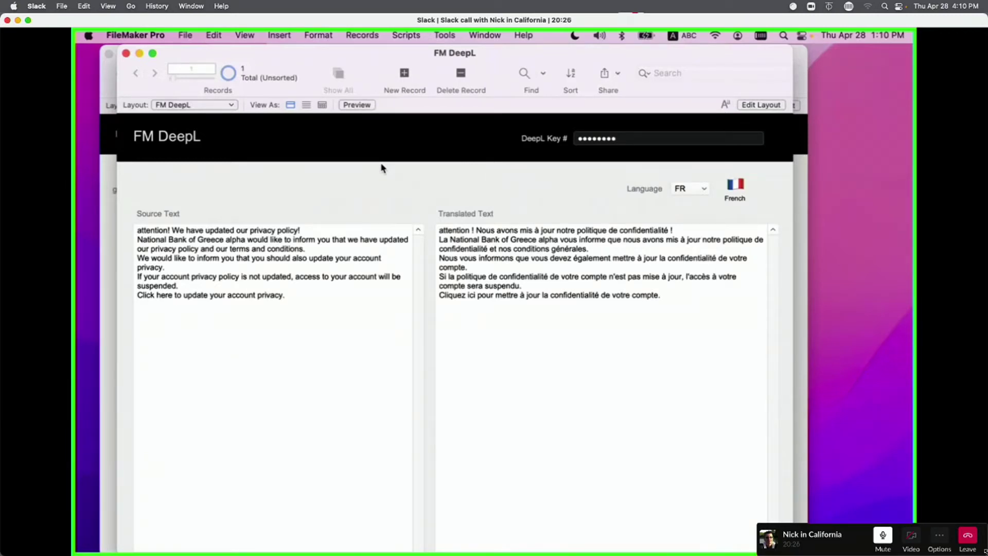
Step: Move the FM DeepL window aside and close it
drag(490, 51, 632, 128)
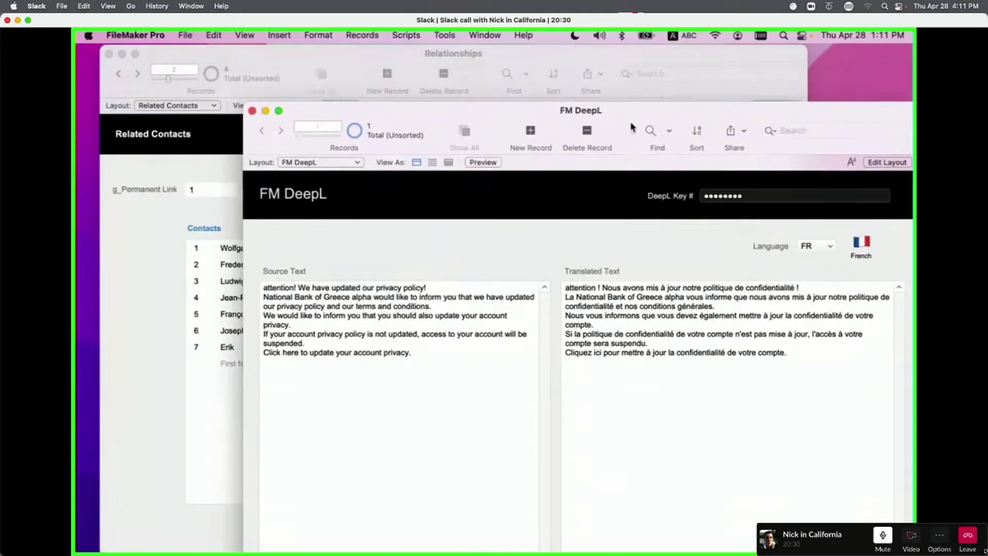
key(super+w)
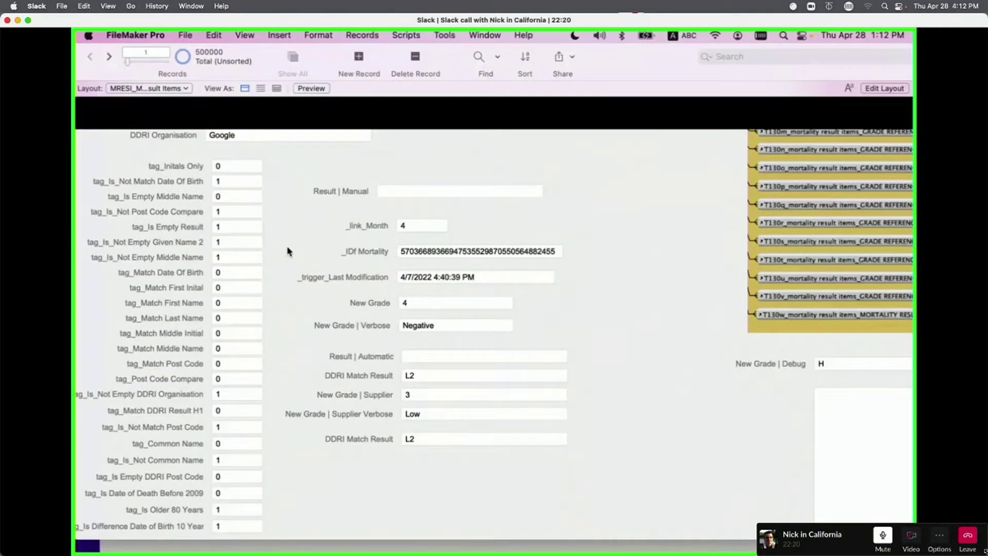
Step: Examine the upper tag fields of the mortality result record, including name and post code matches, empty result, date of birth mismatch and initials only
click(234, 303)
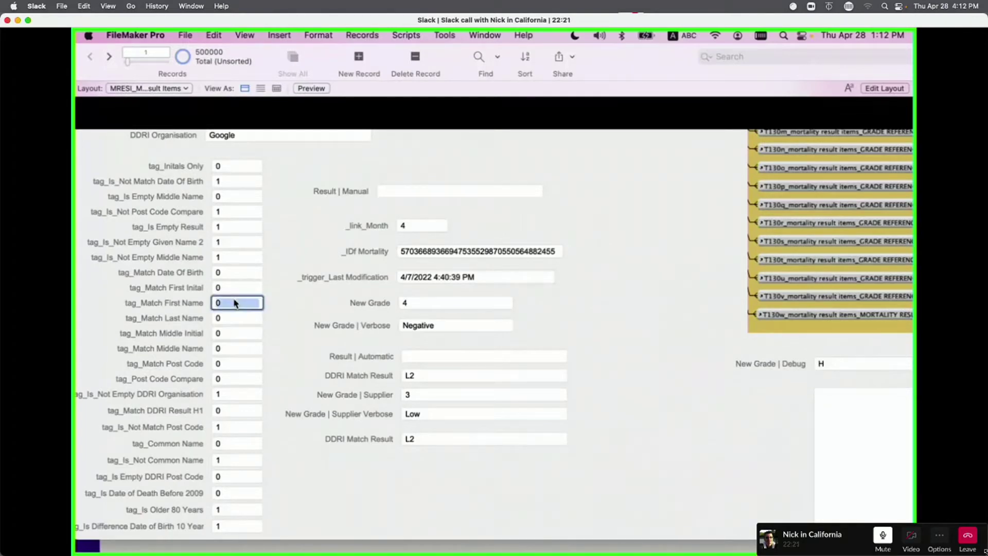
click(223, 334)
click(227, 348)
click(229, 365)
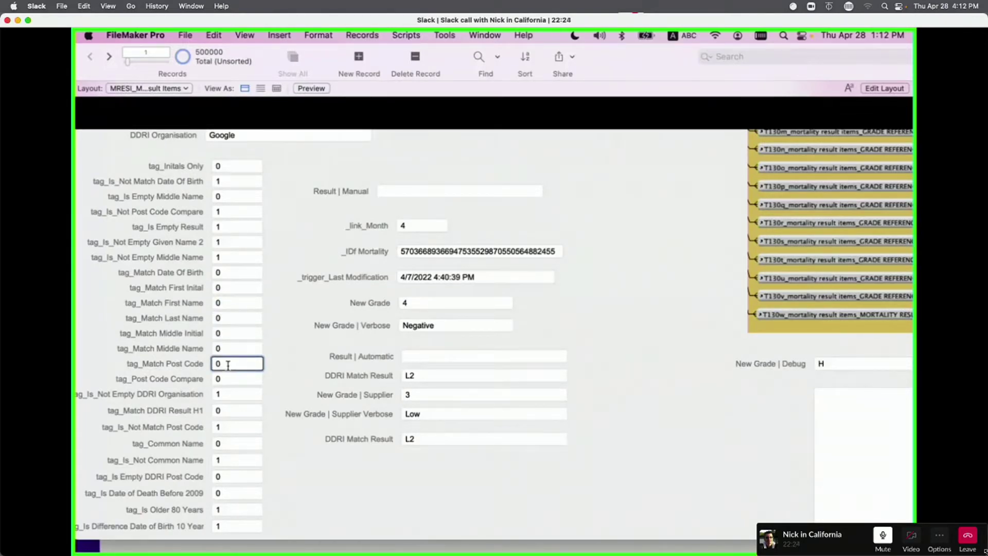
click(226, 231)
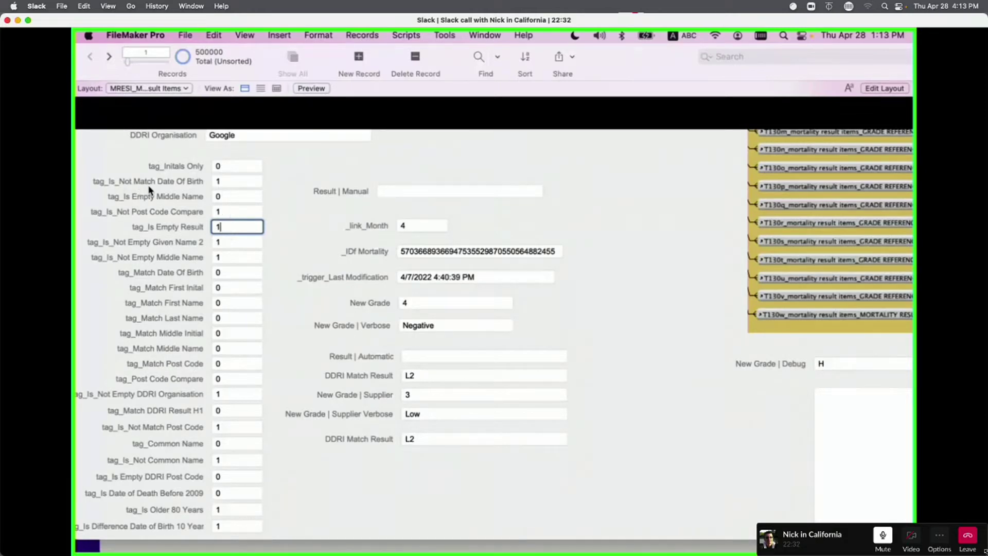
click(232, 181)
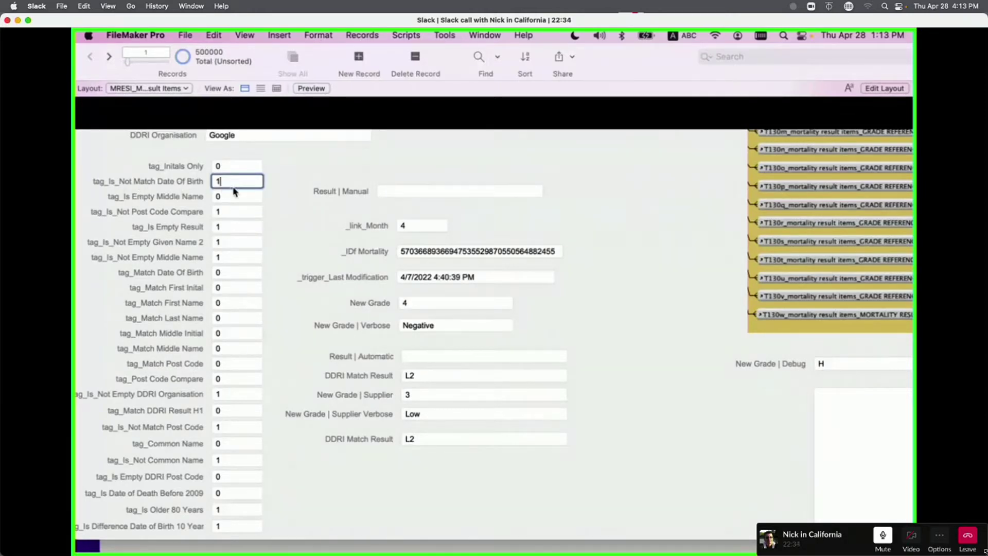
click(237, 166)
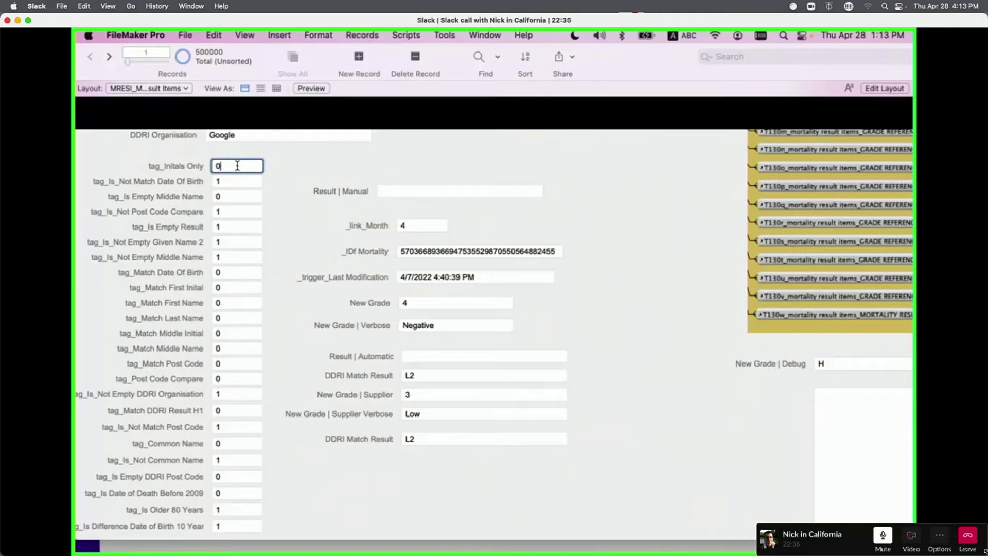
Step: Examine the tag fields for date of death before 2009 and older than 80 years, and return to the upper part of the record
scroll(261, 308, down, 3)
scroll(260, 320, left, 1)
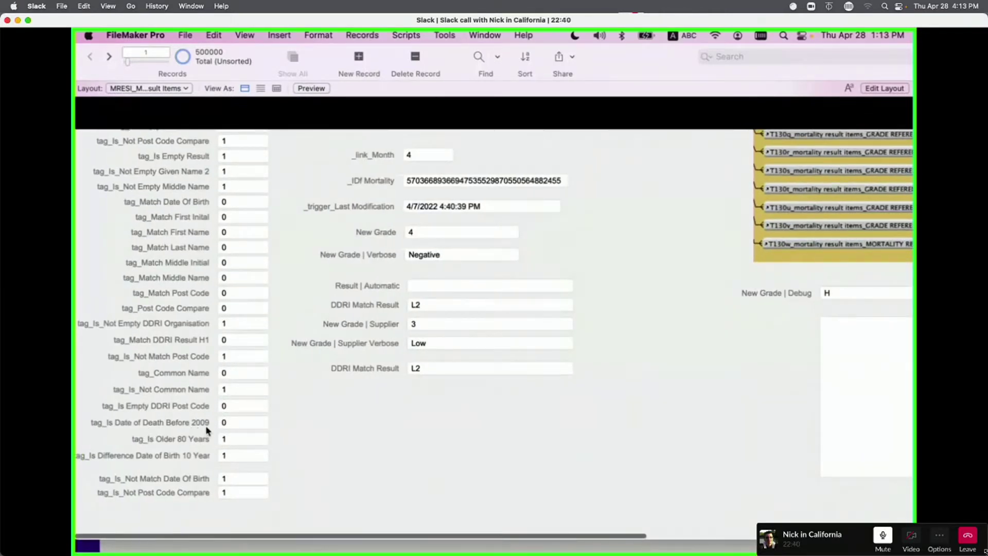
click(232, 427)
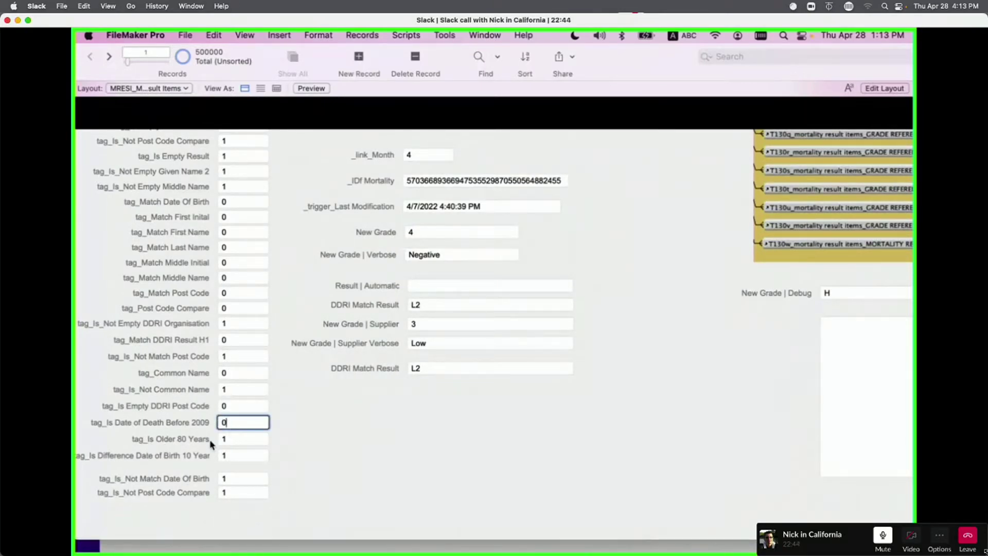
click(225, 439)
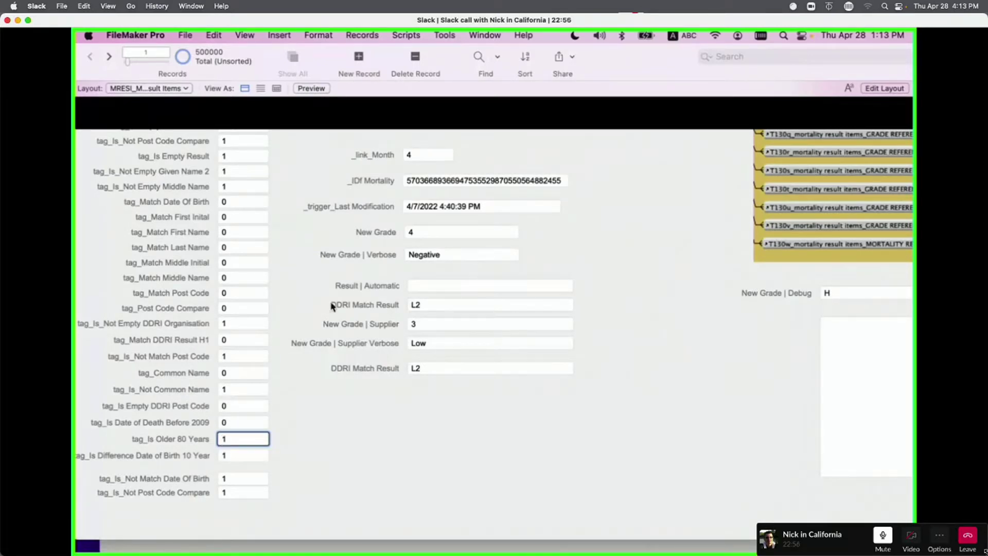
click(602, 252)
scroll(614, 263, up, 3)
scroll(613, 262, up, 3)
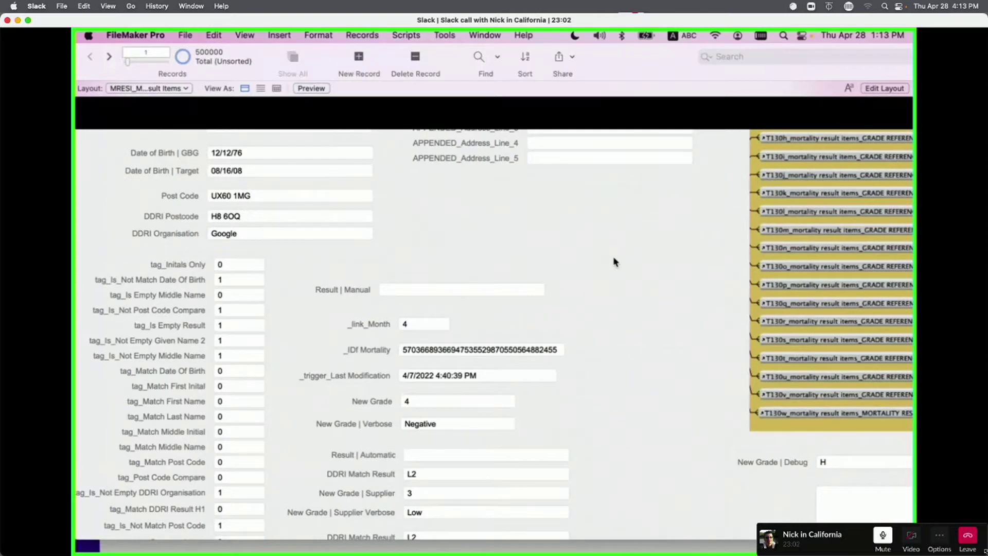
Step: Switch to the Relationships file and create a new script in its Script Workspace
double_click(623, 66)
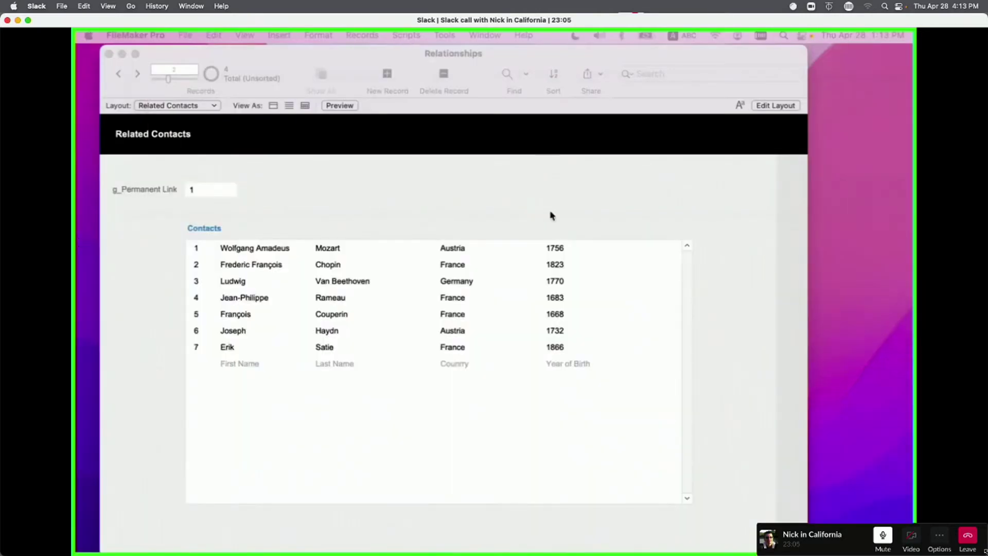
click(626, 175)
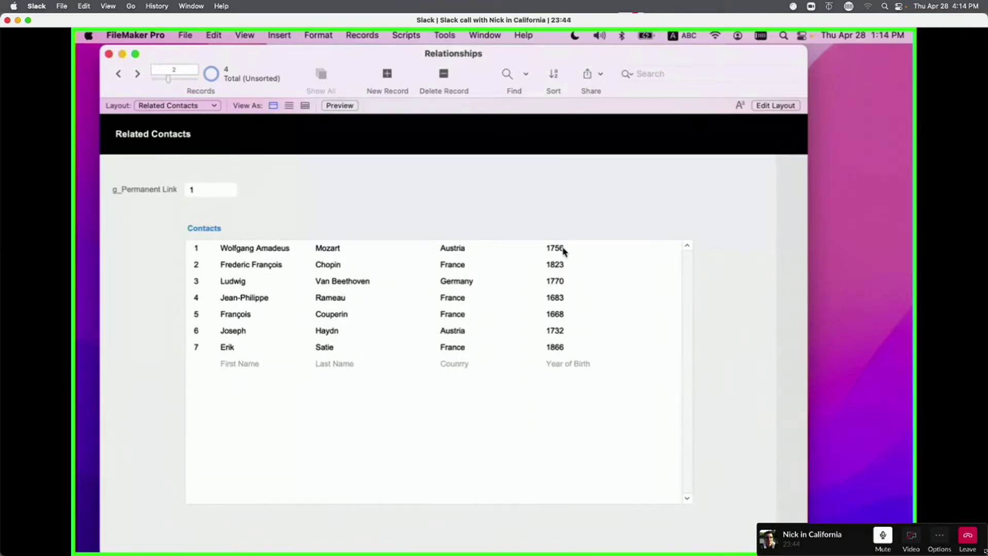
key(super+shift+s)
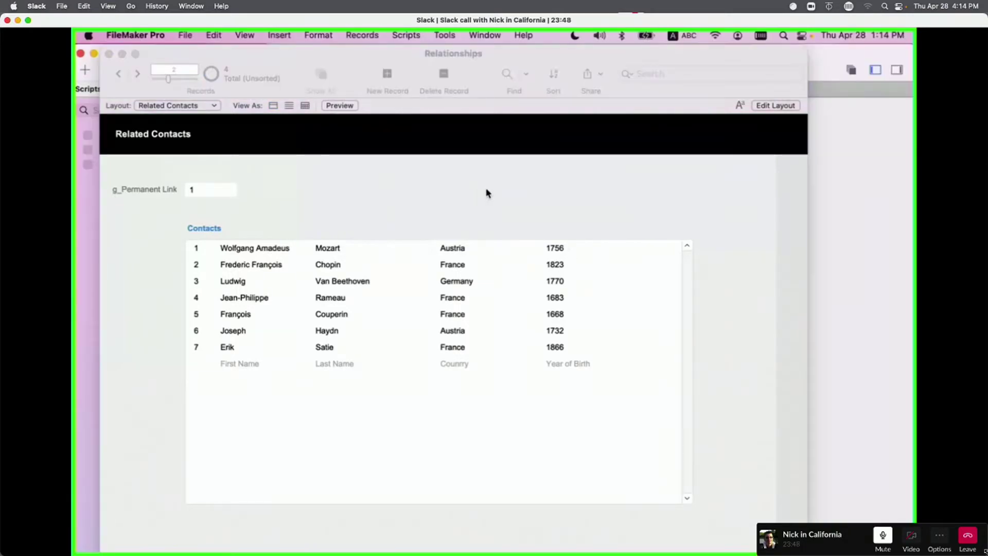
click(894, 118)
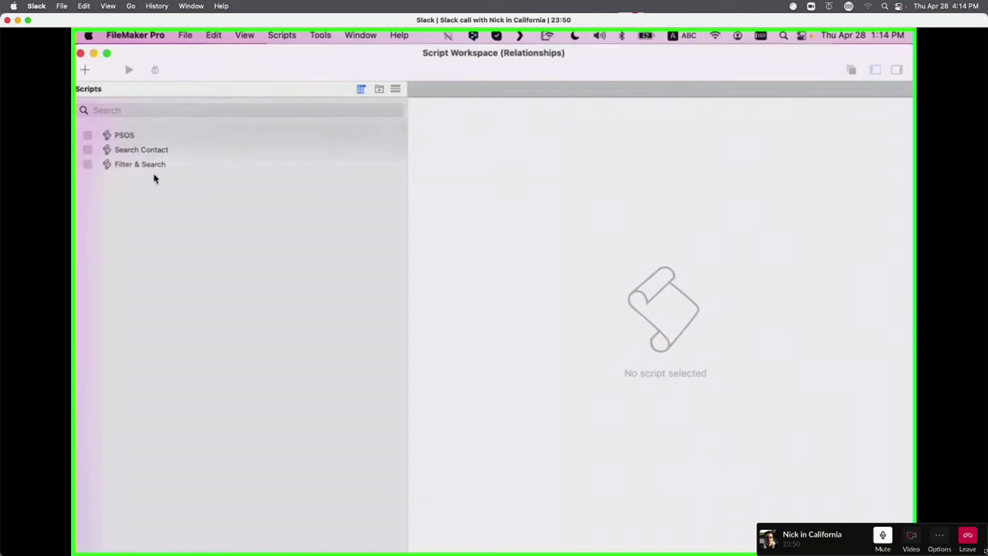
click(85, 70)
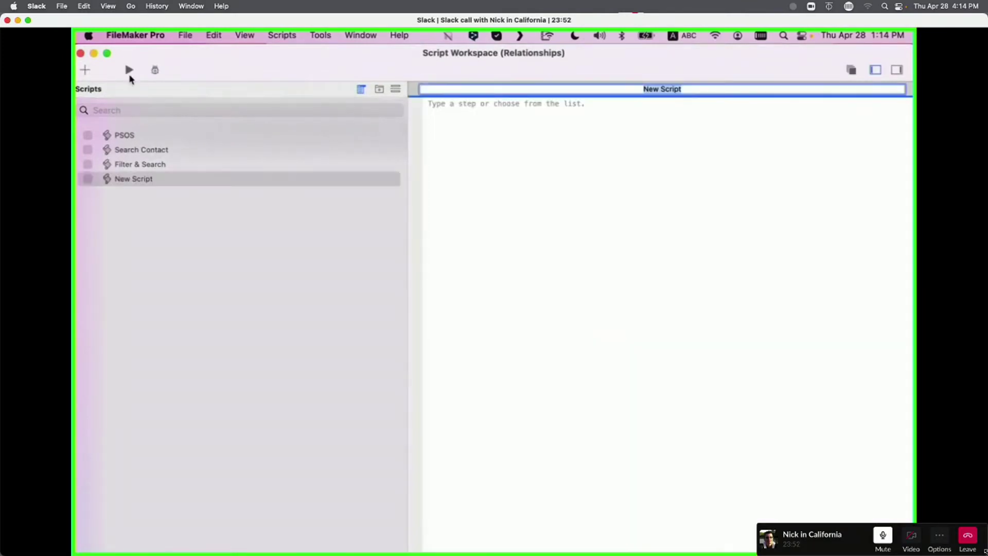
Step: Add a Perform Find step as the first line of the new script
click(531, 109)
text(Perfo)
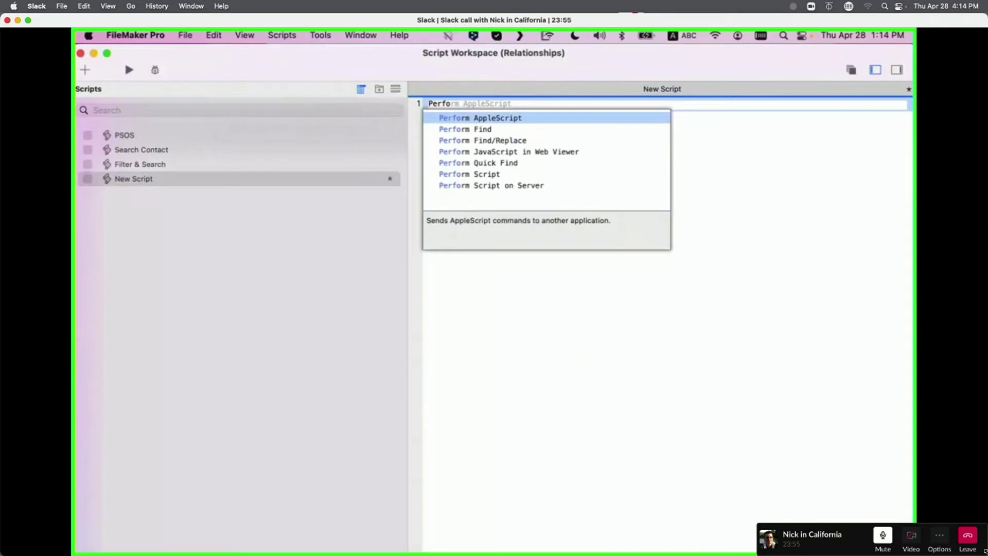
key(Down)
key(Return)
Step: Start a new find request for the Perform Find step and choose the DOB field of the Contacts table
click(503, 103)
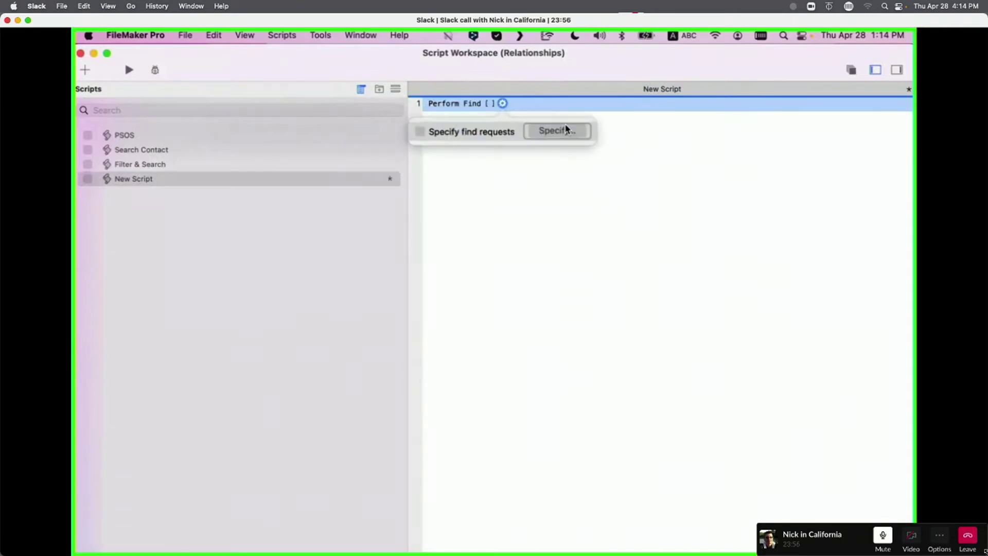
click(565, 132)
click(525, 383)
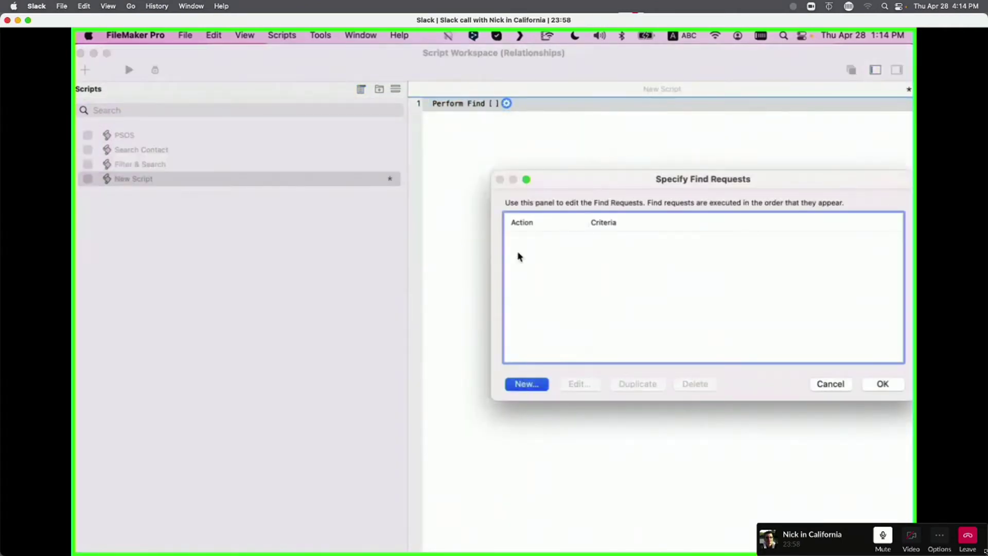
click(360, 407)
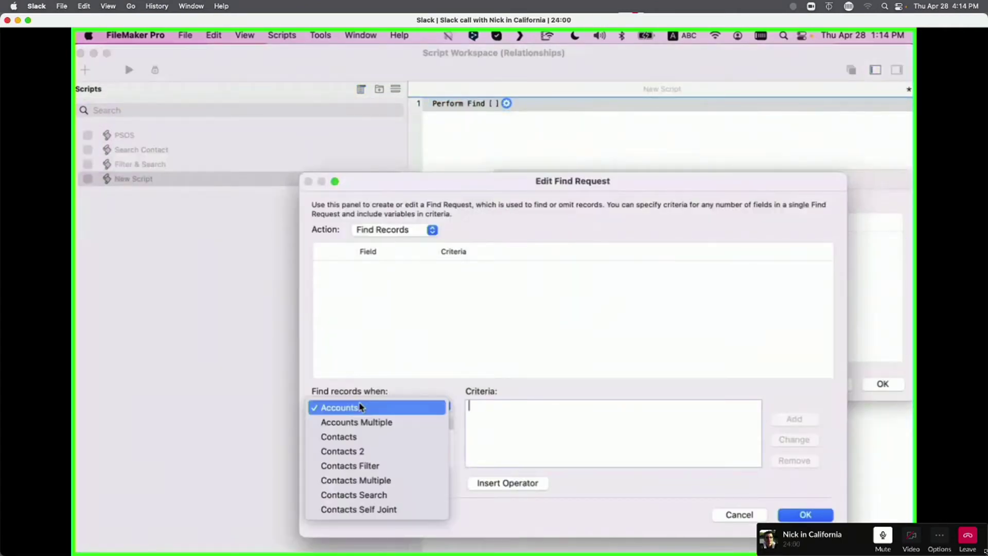
click(360, 436)
scroll(374, 436, down, 5)
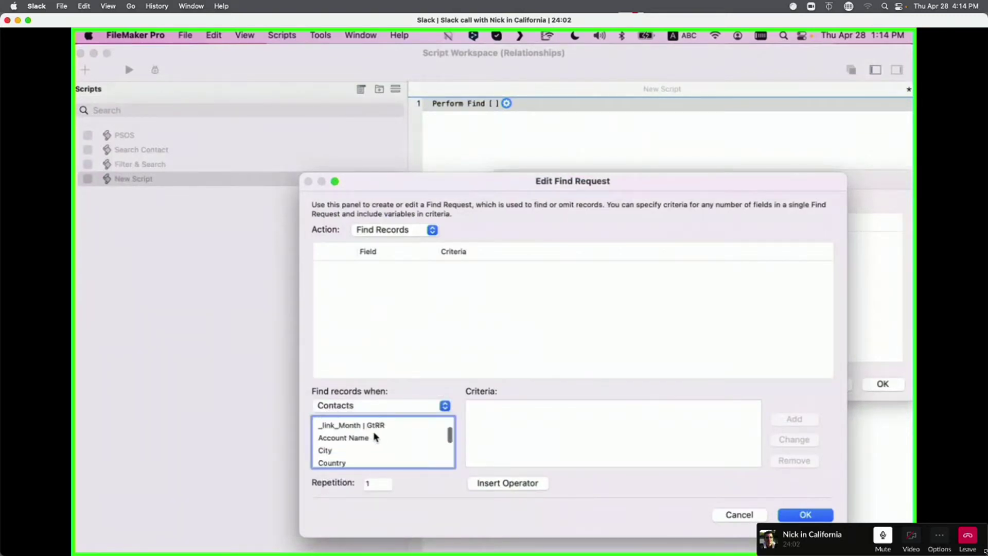
click(360, 448)
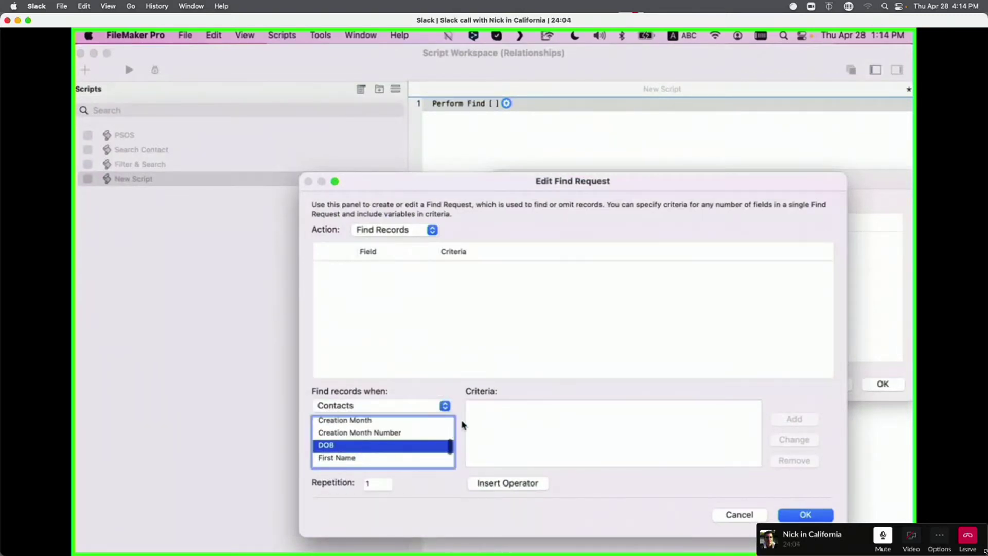
Step: Add the criterion "< 1800" for the DOB field and store the find request in the Perform Find step
click(485, 414)
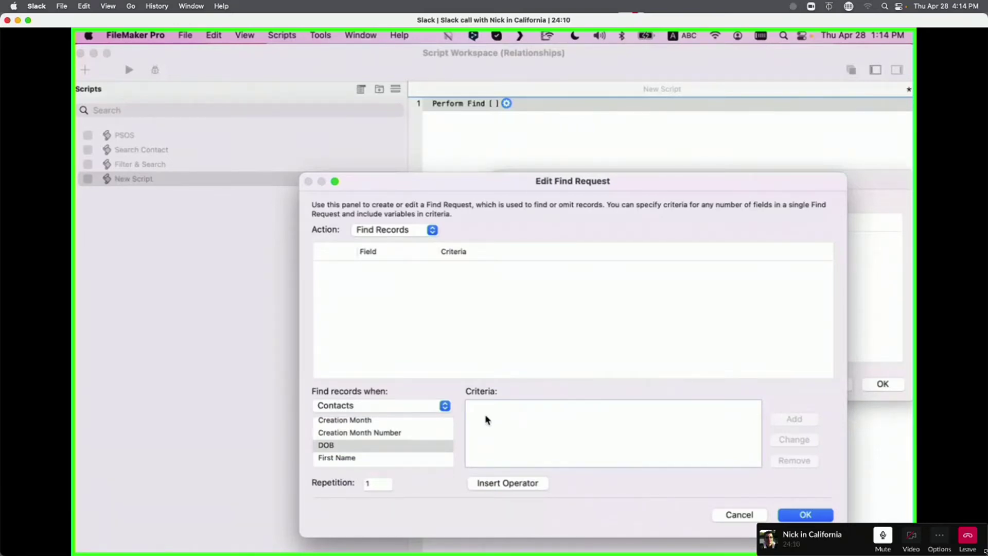
text(<)
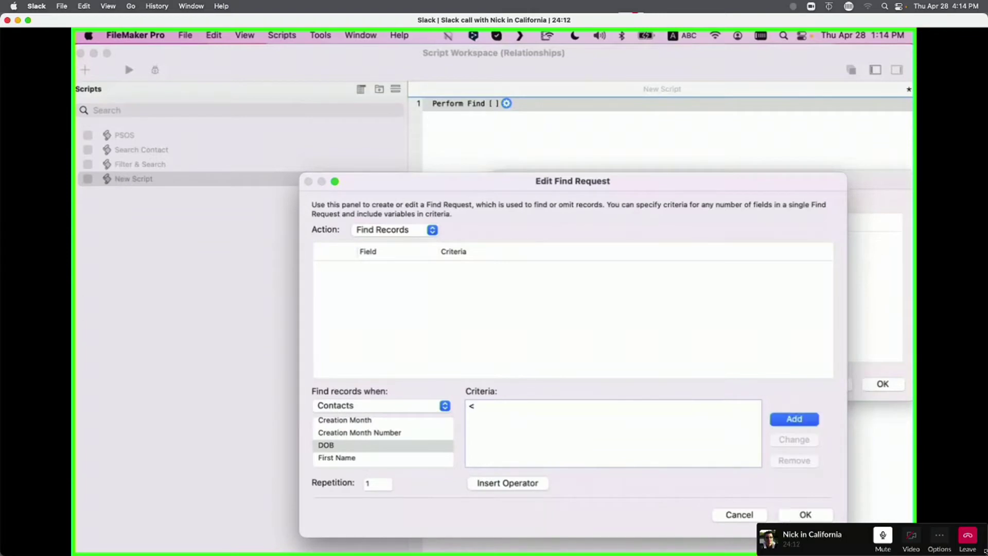
text( 1800)
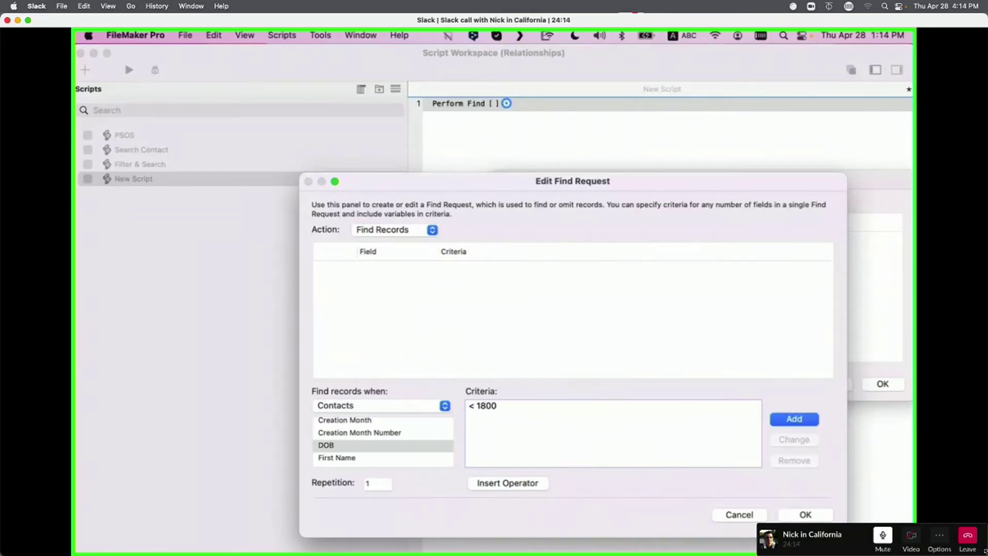
click(796, 418)
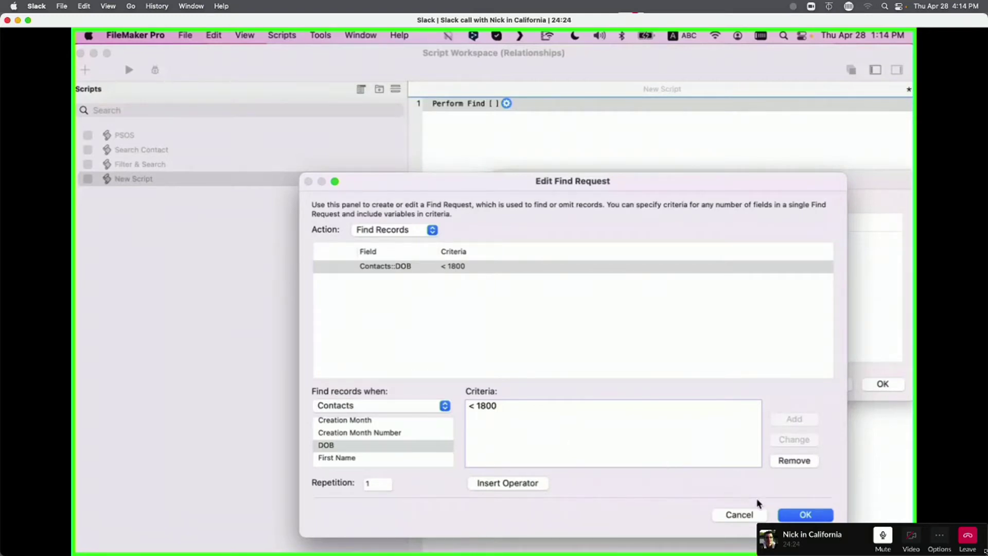
click(805, 515)
click(881, 382)
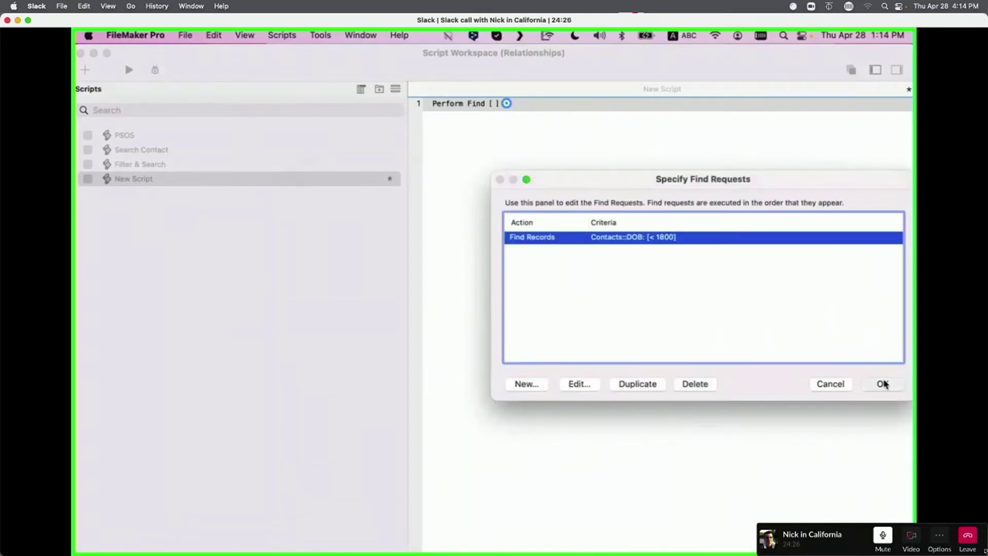
click(792, 369)
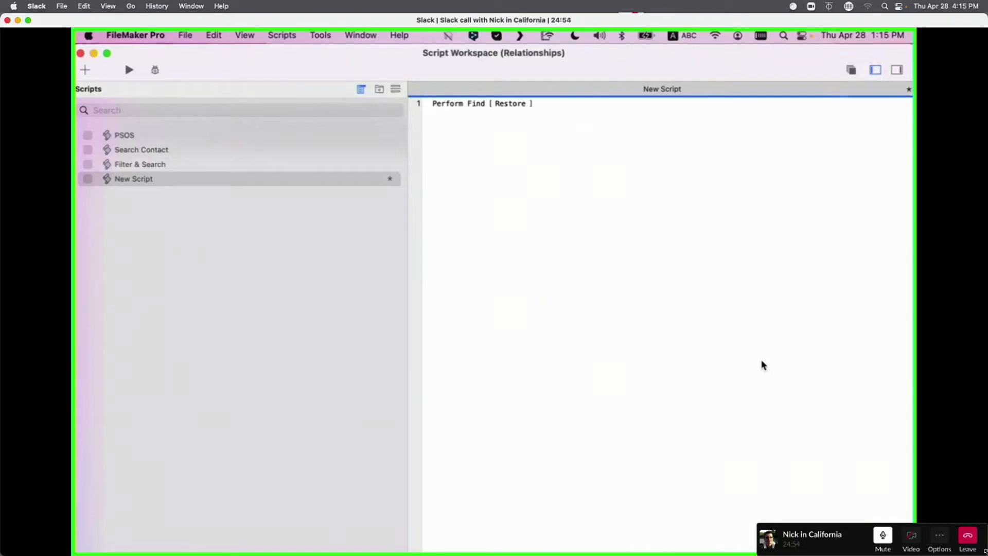
Step: Review the find request stored in the Perform Find step, and leave it without editing
click(498, 105)
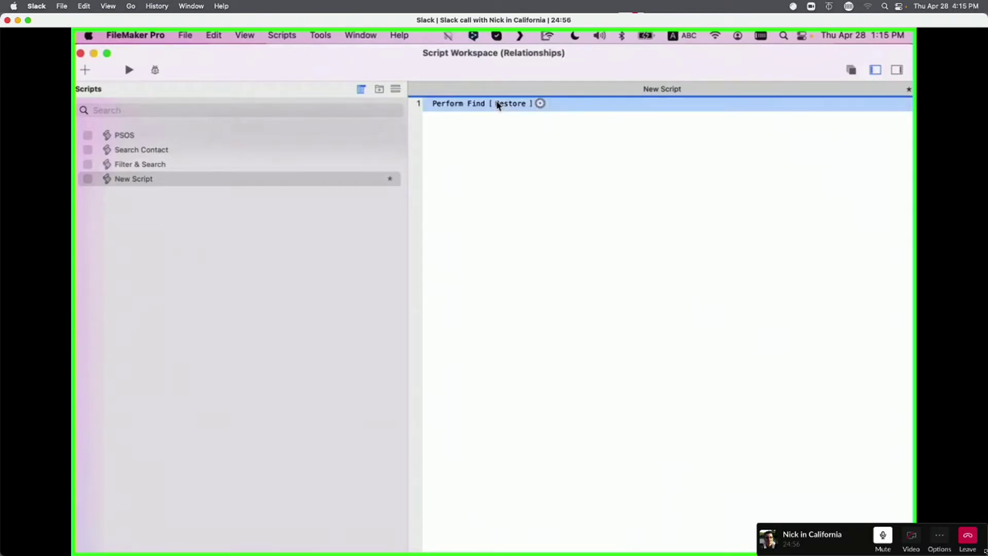
click(498, 105)
click(589, 242)
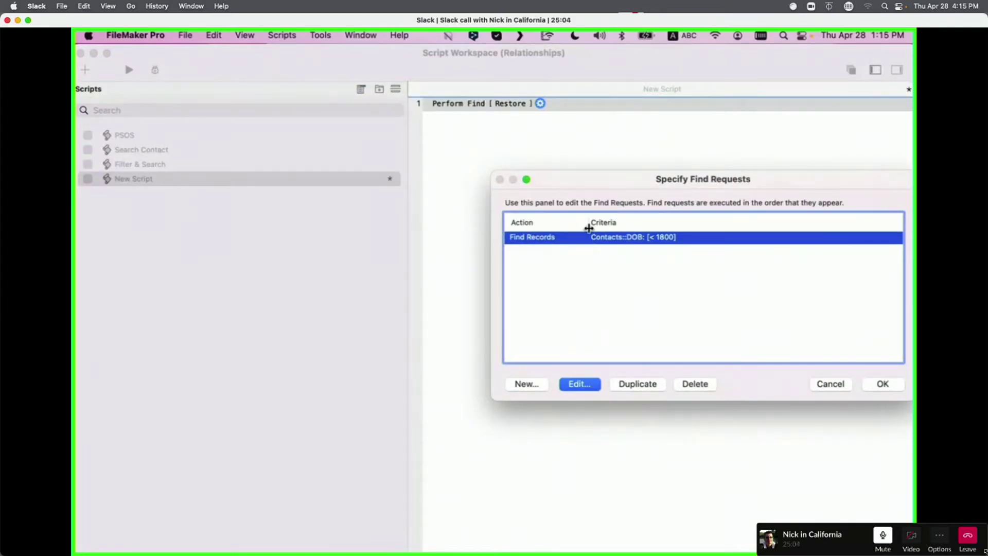
key(Escape)
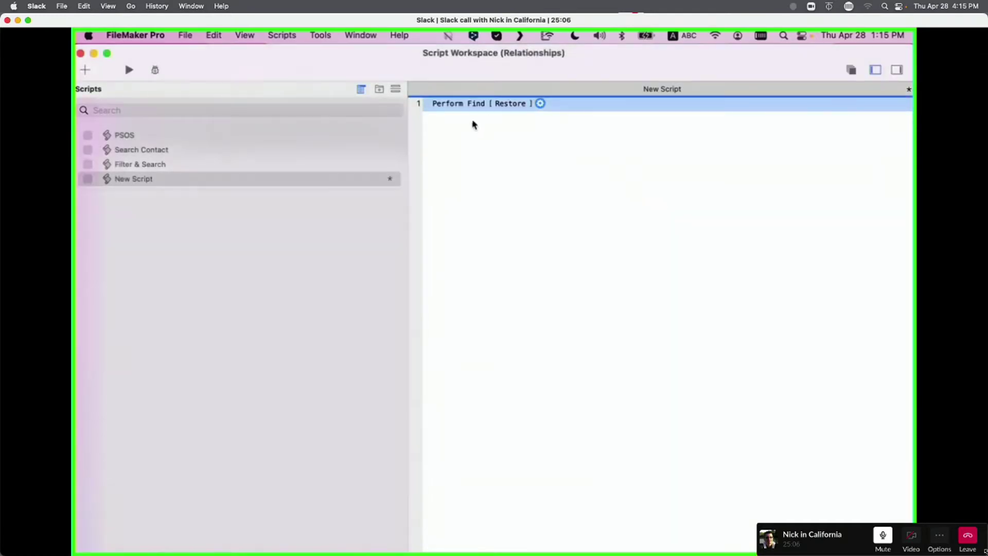
Step: Add a Replace Field Contents step on the line below Perform Find
key(Down)
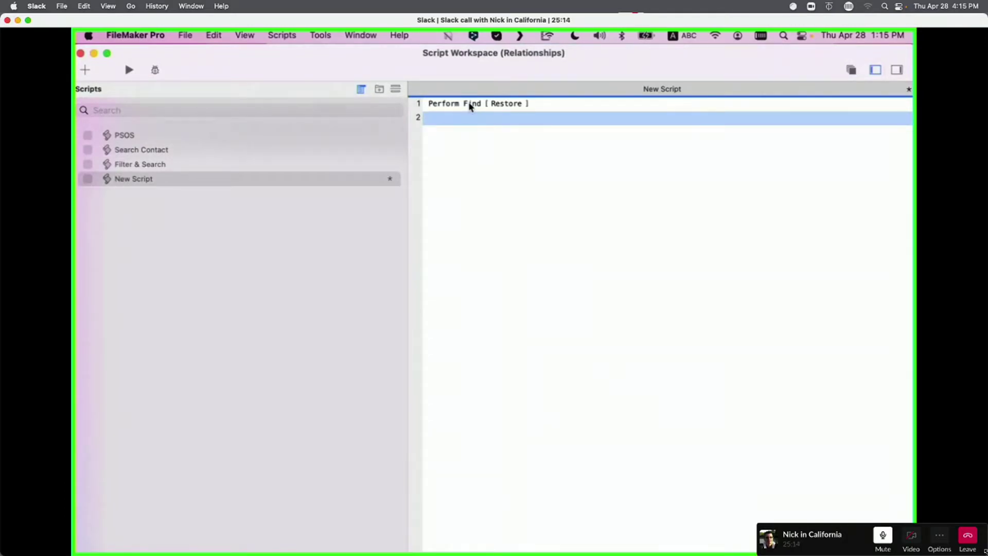
text(repl)
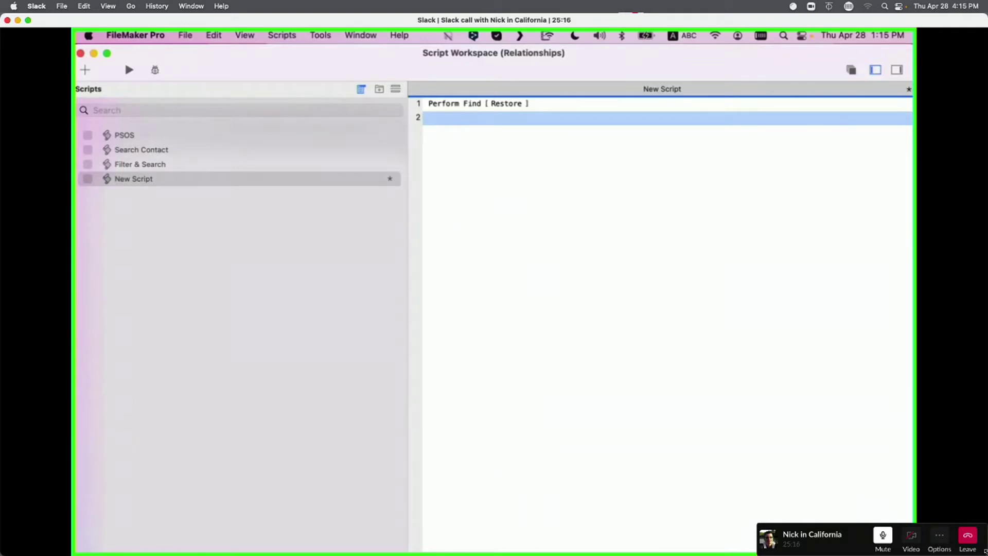
key(Return)
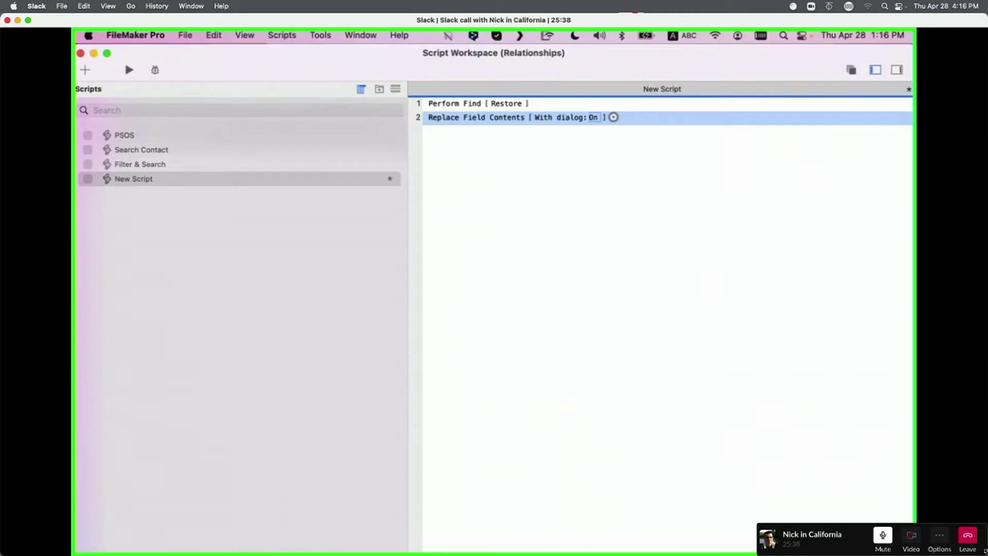
Step: Return to the mortality result record and examine its tag fields for date of birth, middle name, last name, DDRI result H1 and initials only
key(super+r)
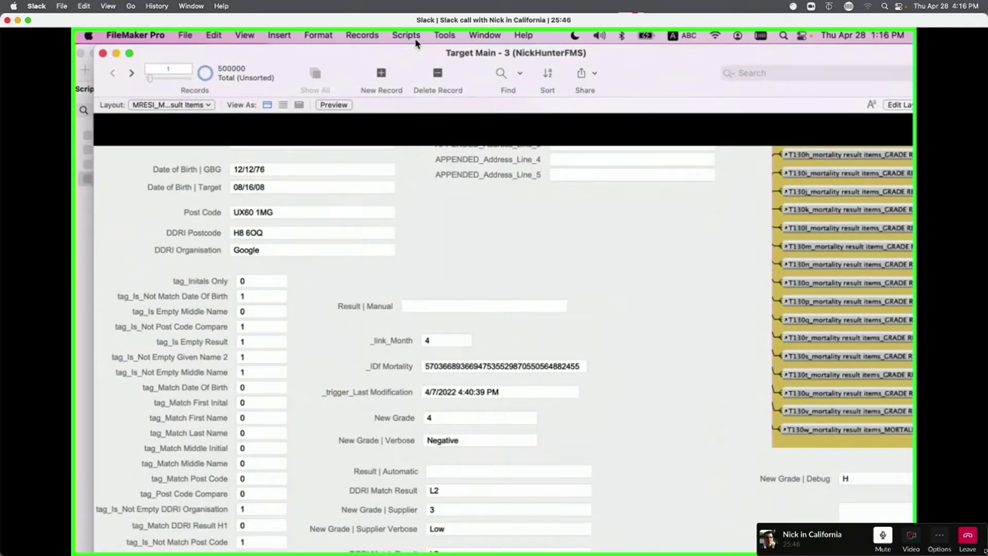
click(250, 301)
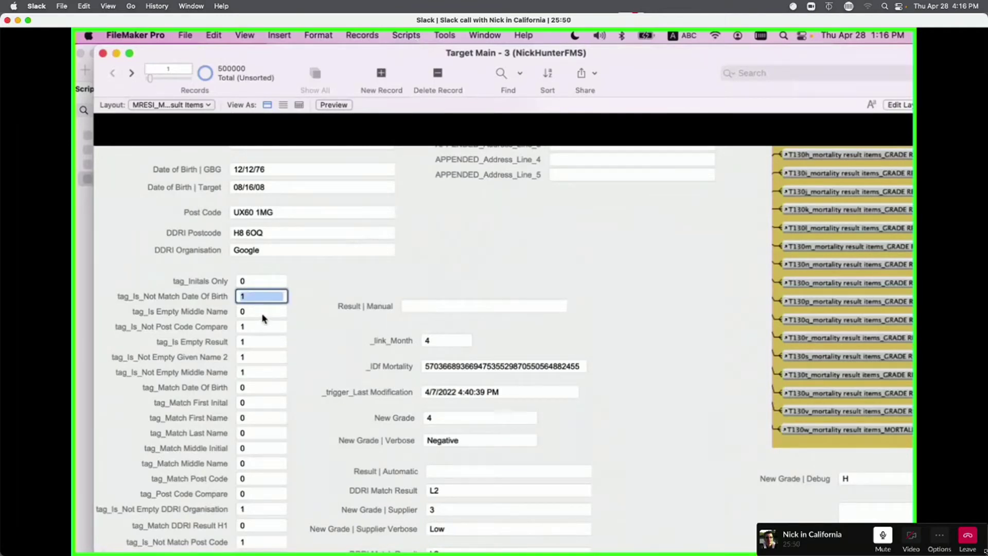
click(261, 313)
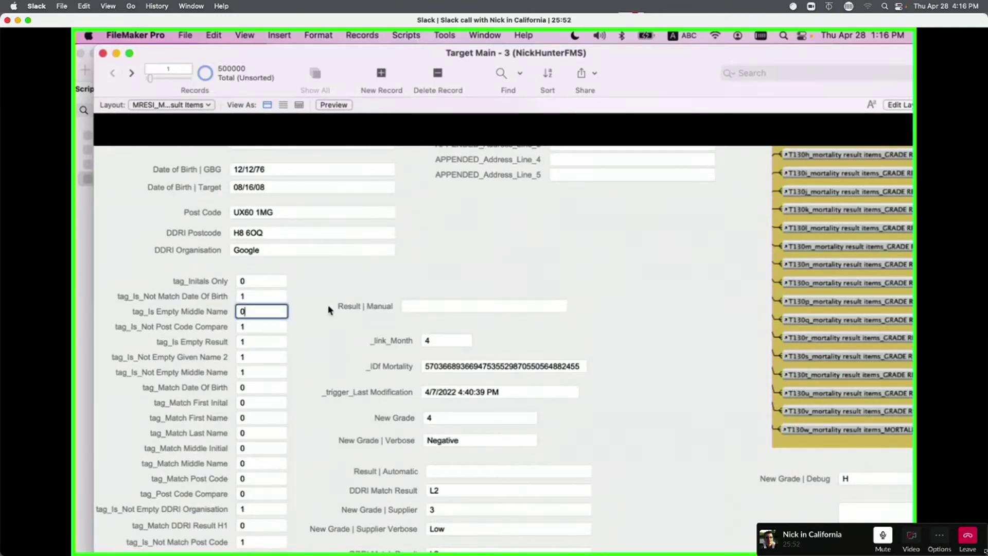
click(346, 283)
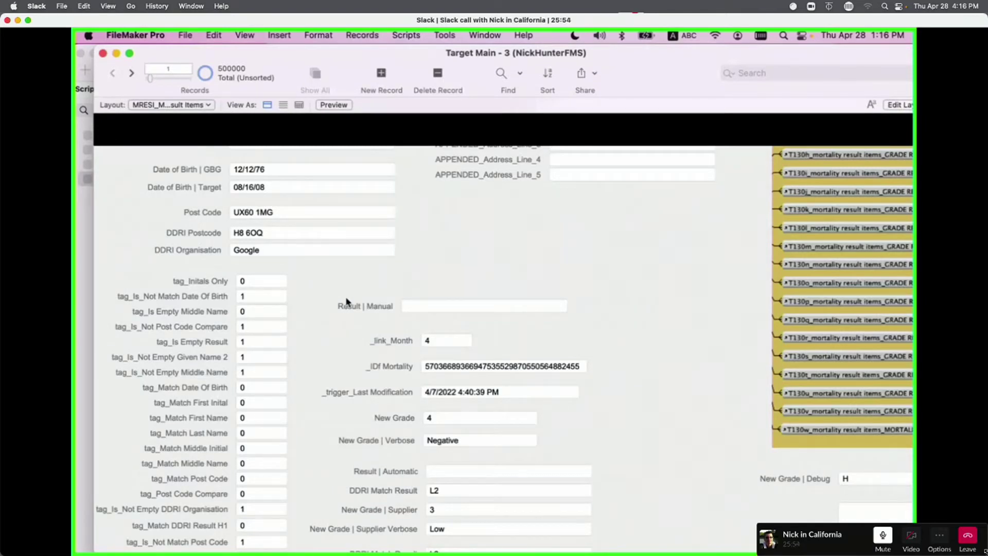
click(251, 403)
click(251, 434)
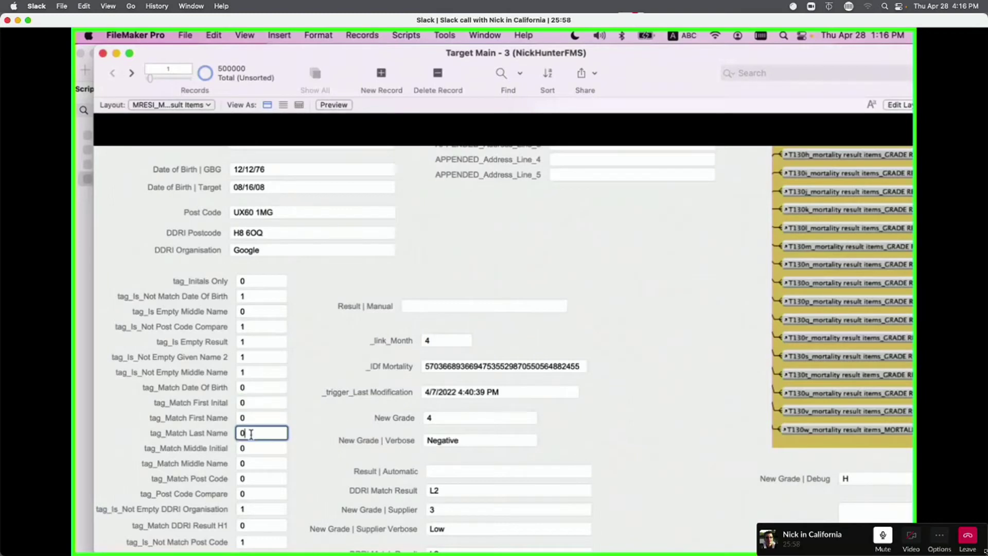
click(255, 526)
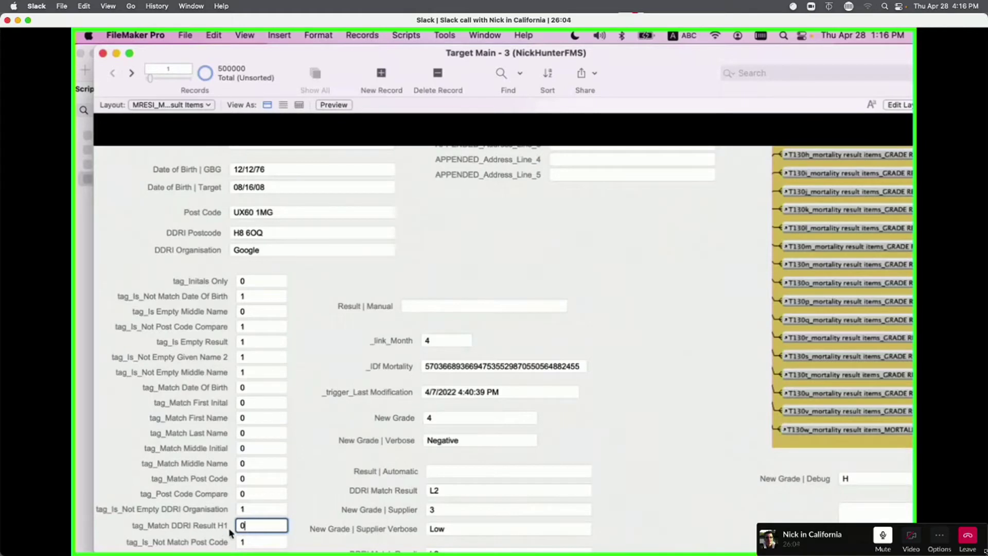
click(264, 282)
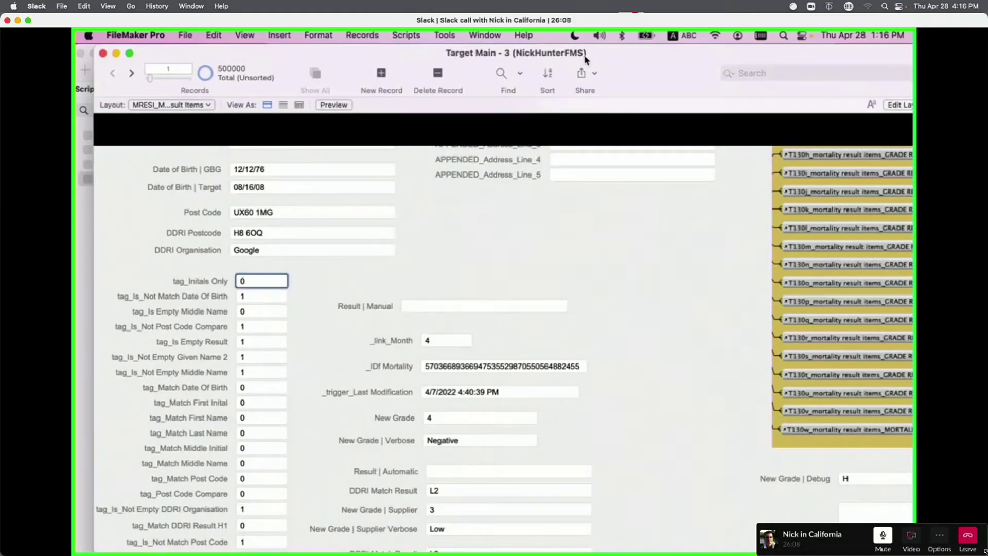
Step: Reopen the find request of the script's Perform Find step and add the criterion "==" for the Contacts Creation Month field
key(super+shift+s)
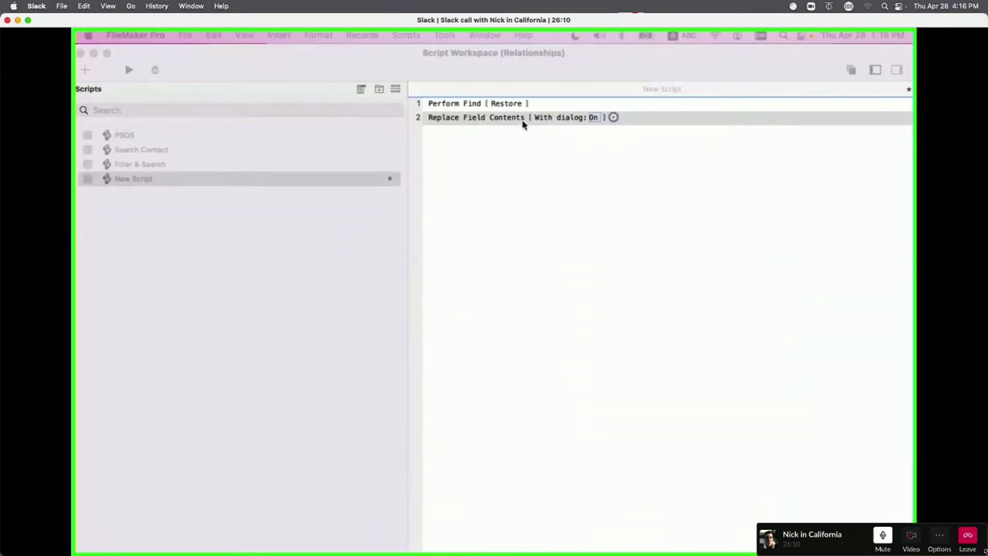
click(487, 104)
click(488, 105)
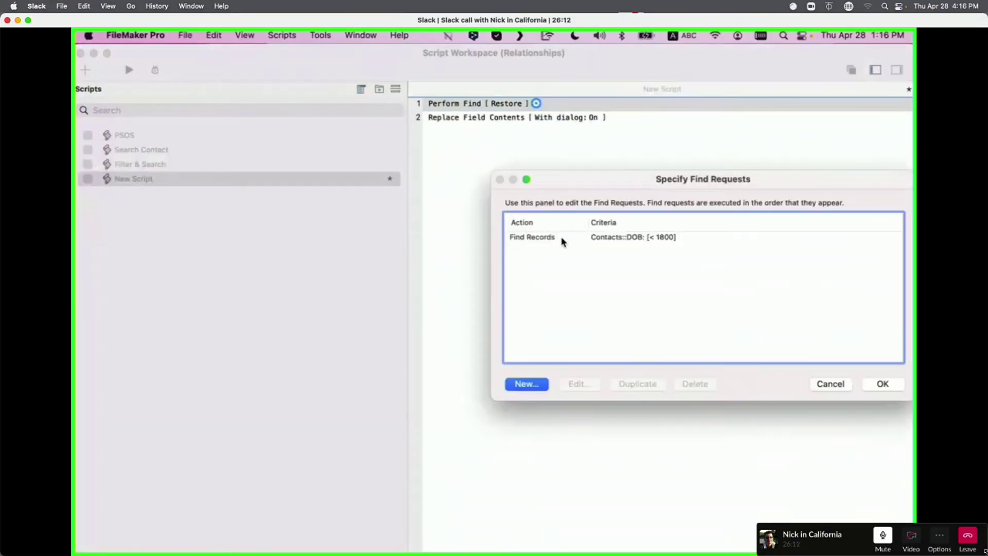
click(561, 237)
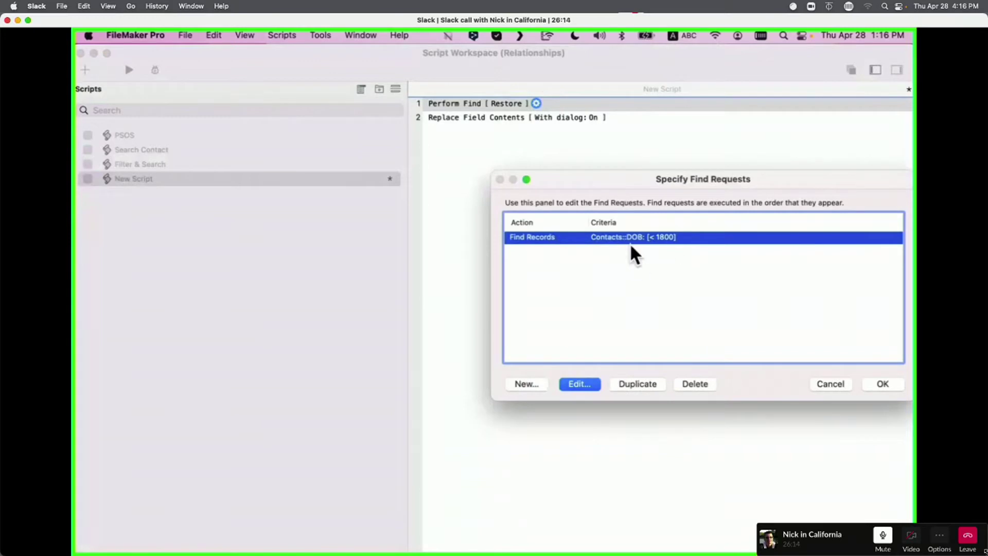
double_click(586, 239)
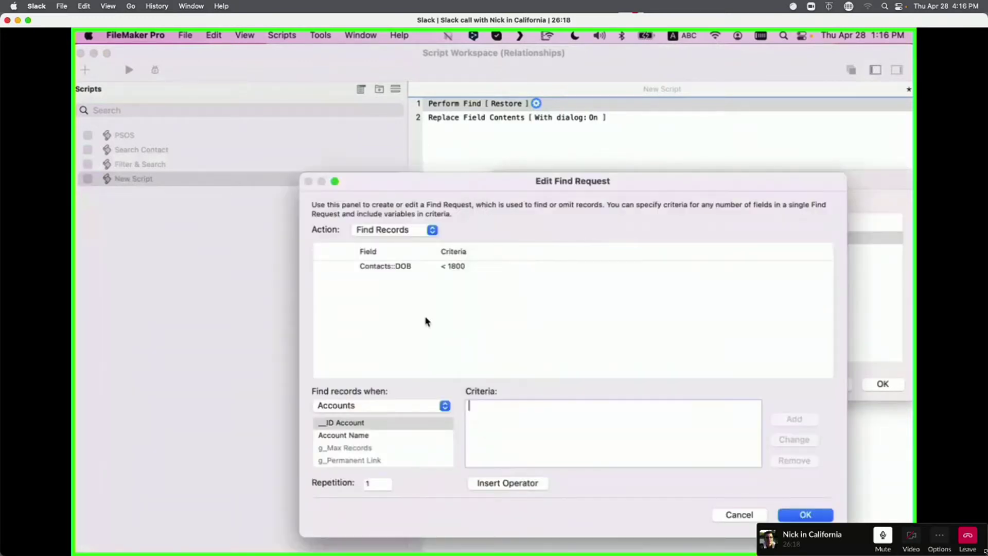
click(392, 266)
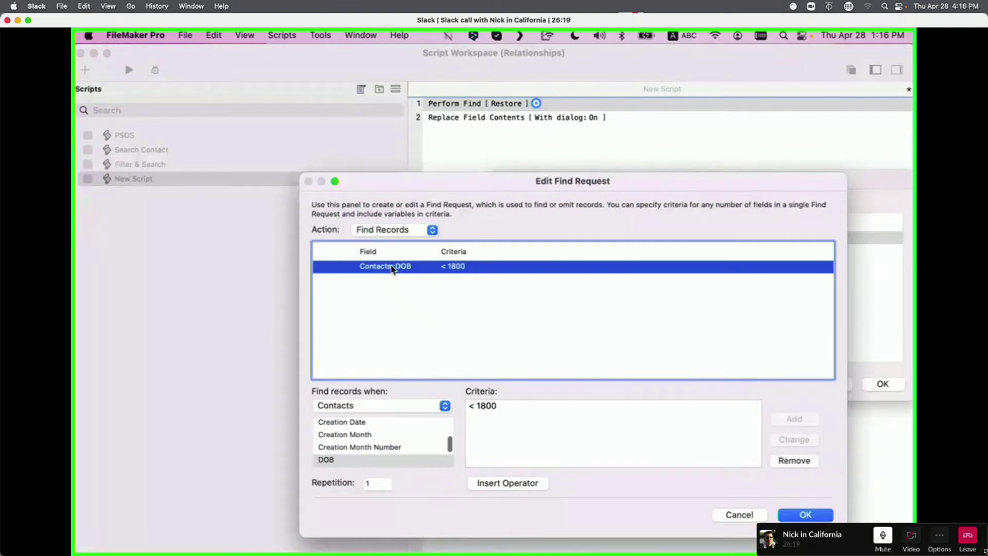
click(371, 436)
key(Tab)
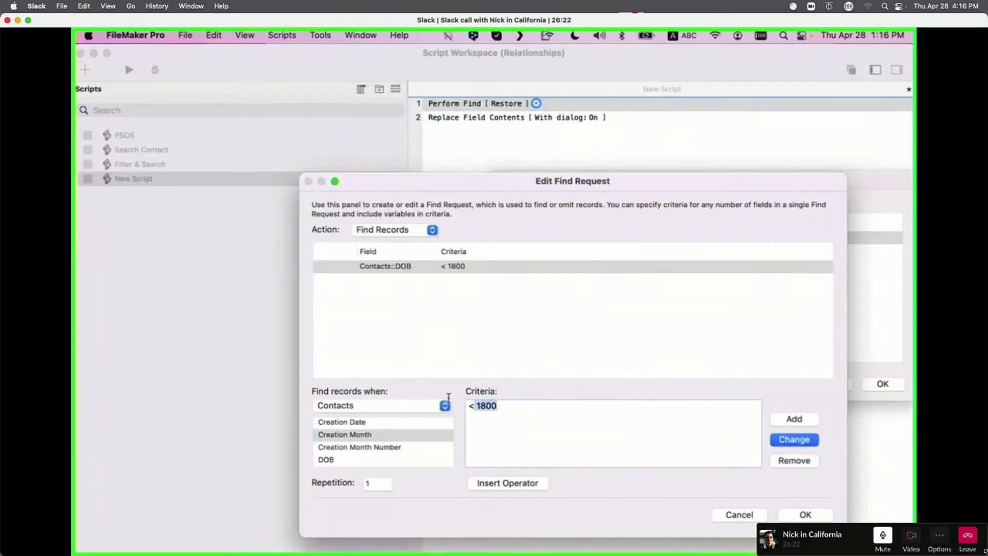
text(==)
click(794, 419)
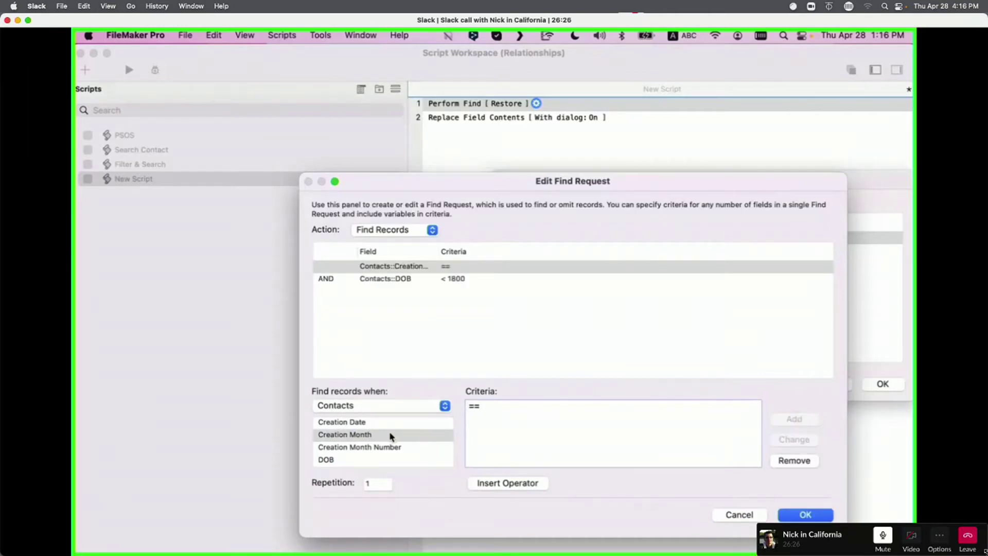
Step: Add the criterion "usa" for the Contacts Country field, and leave the find request without storing the additions
scroll(363, 445, up, 2)
scroll(363, 445, down, 1)
click(404, 431)
click(492, 405)
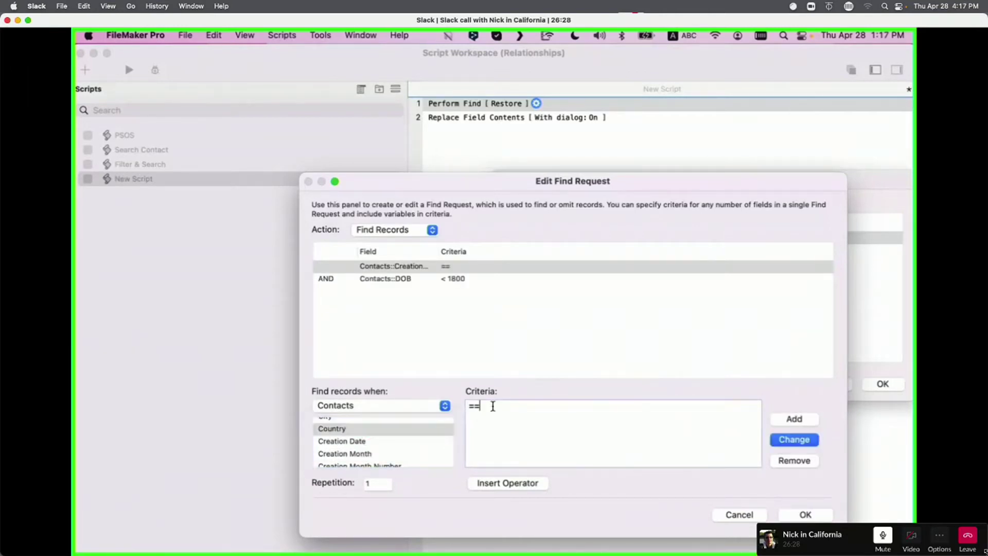
key(BackSpace)
text("USA)
key(BackSpace)
key(BackSpace)
key(BackSpace)
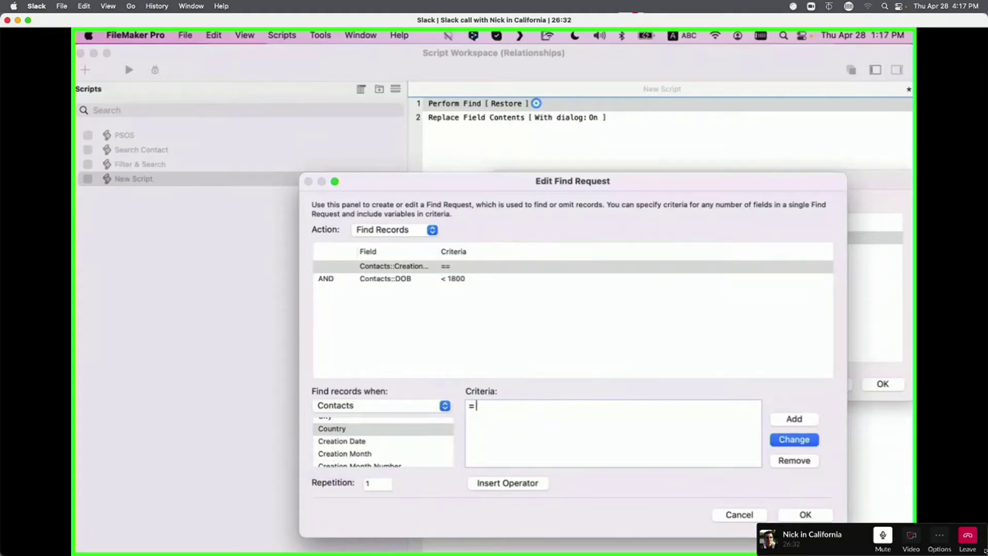
key(BackSpace)
text(usa)
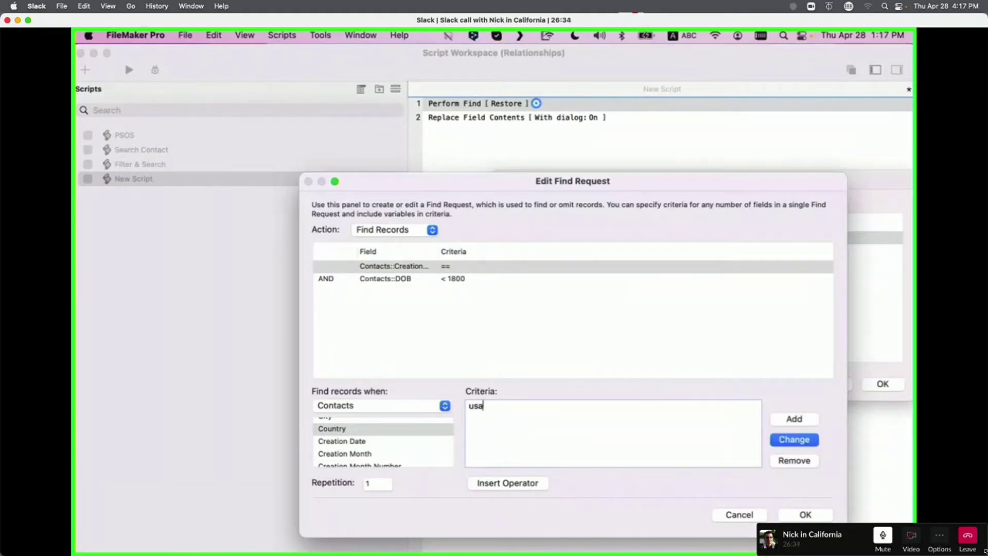
click(798, 419)
click(565, 307)
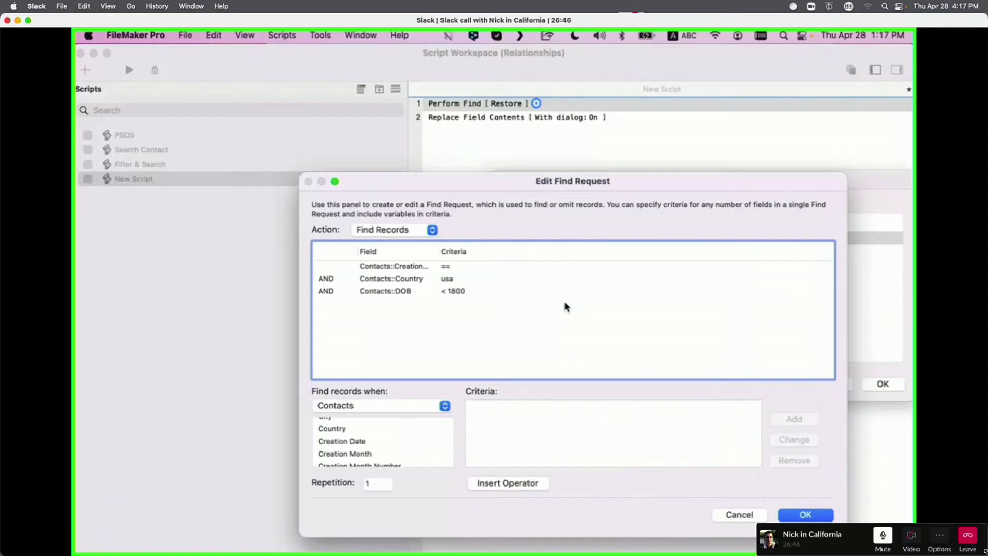
click(453, 280)
key(Return)
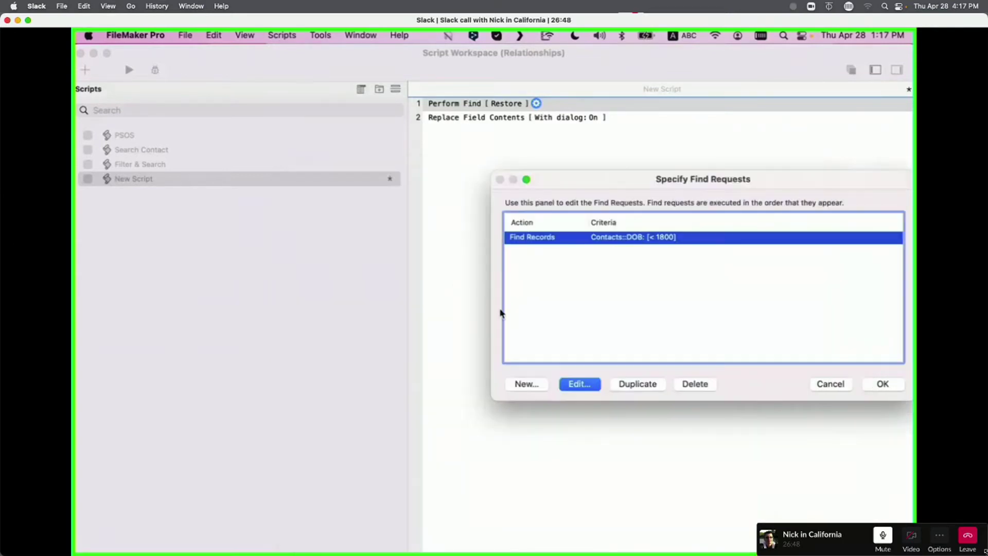
key(Return)
click(432, 179)
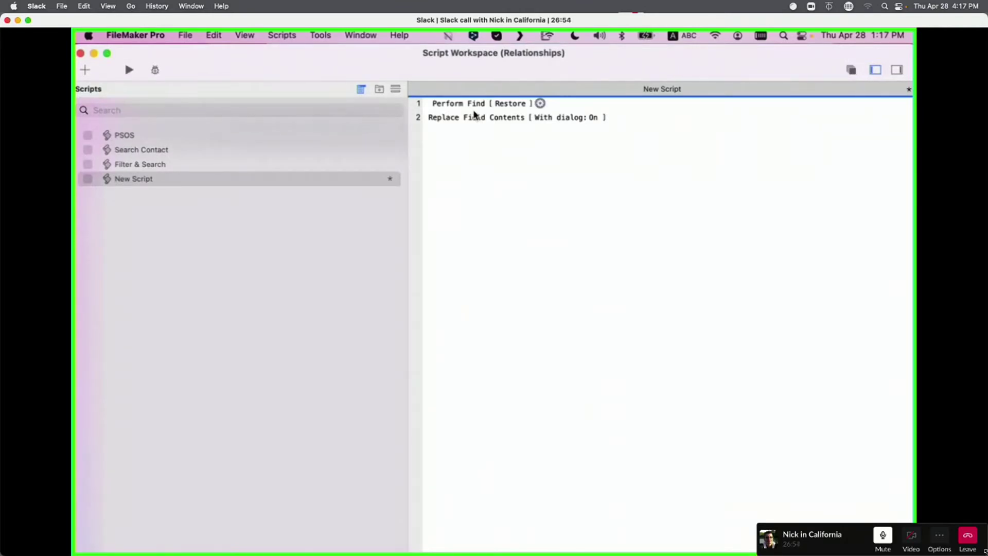
Step: Create a Number field named "tag_Before 1800" in the Contacts table of the Relationships database
double_click(486, 72)
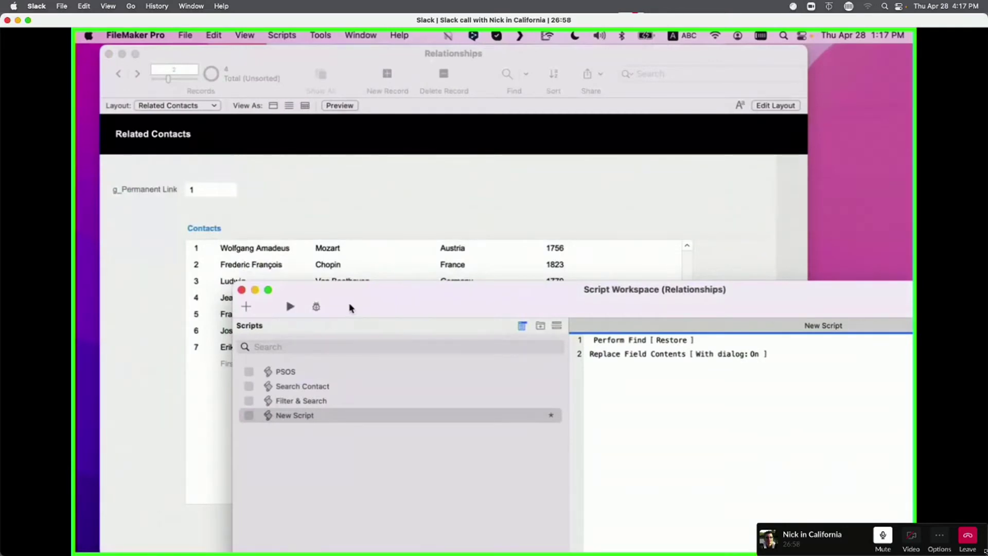
click(348, 167)
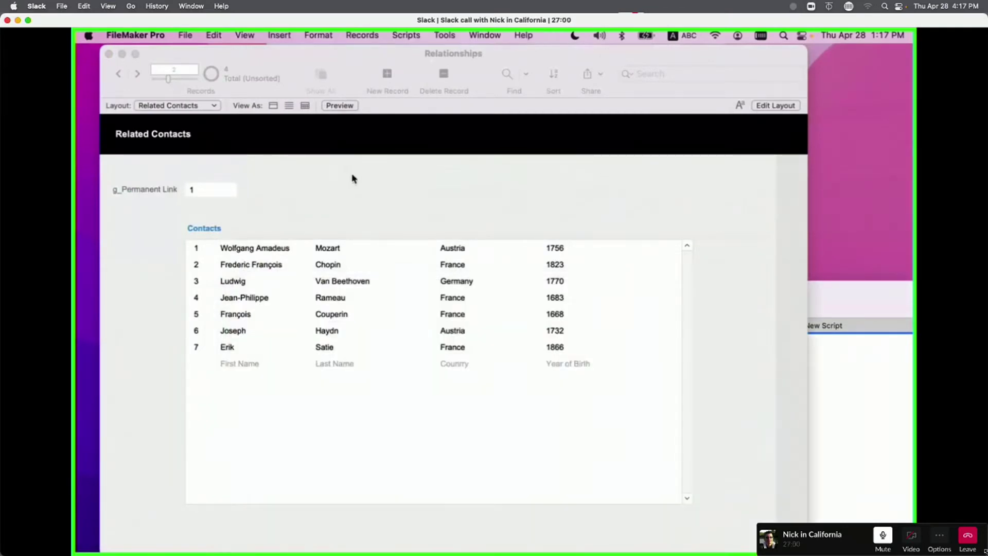
key(super+shift+d)
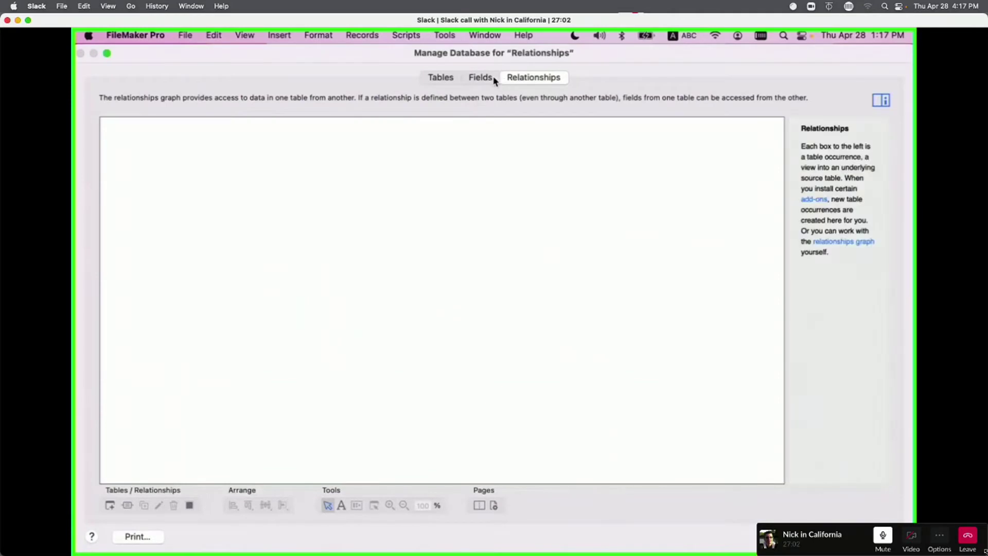
click(479, 77)
click(178, 98)
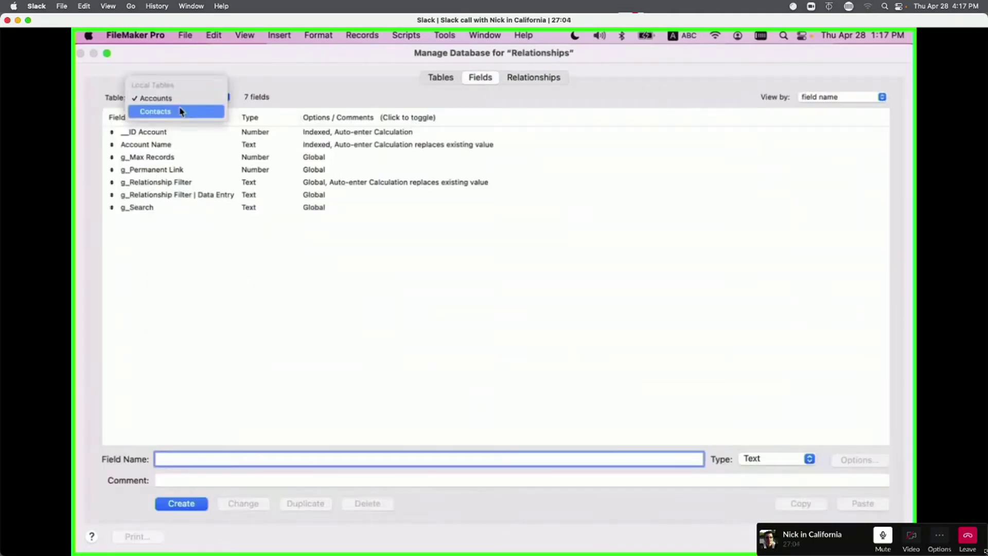
click(180, 111)
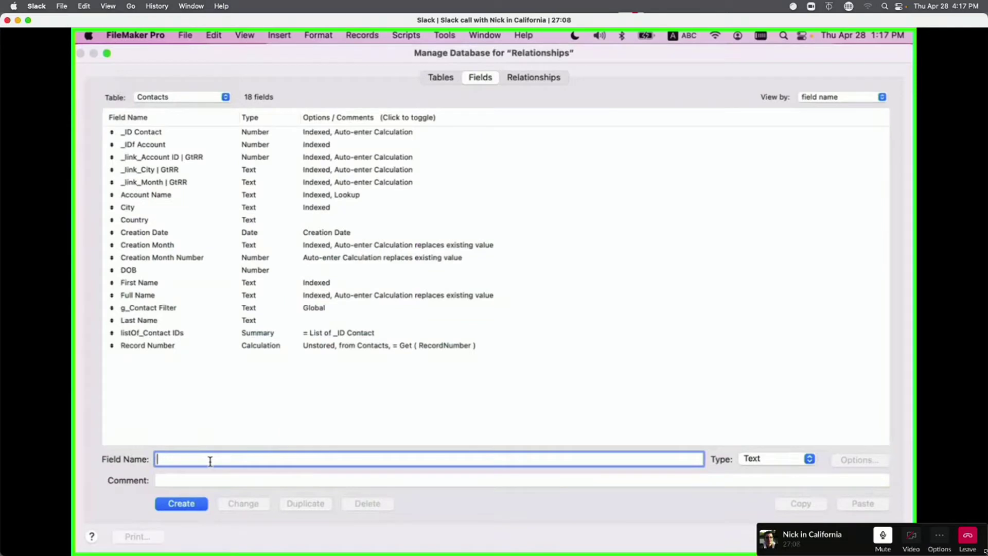
text(tag_)
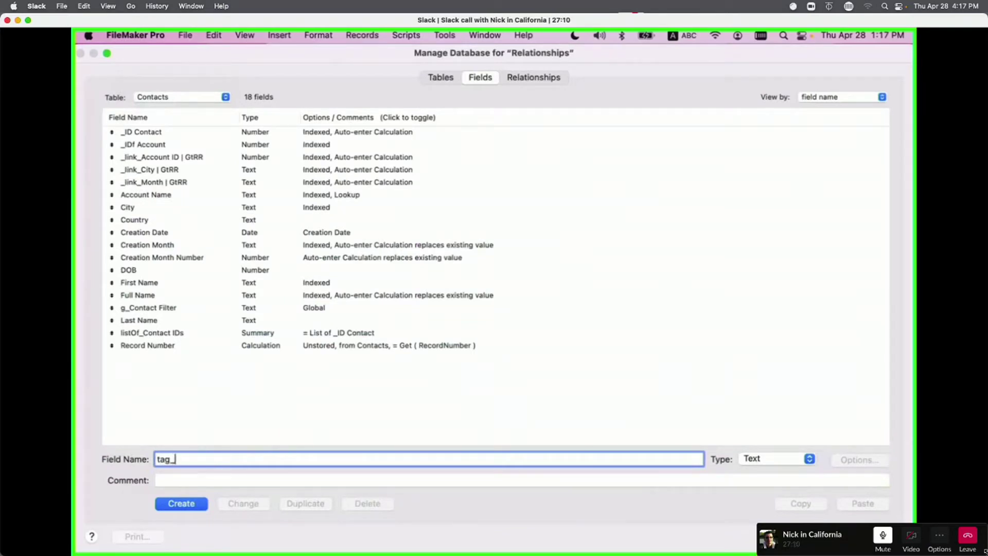
text(Before 1800)
click(758, 459)
click(761, 475)
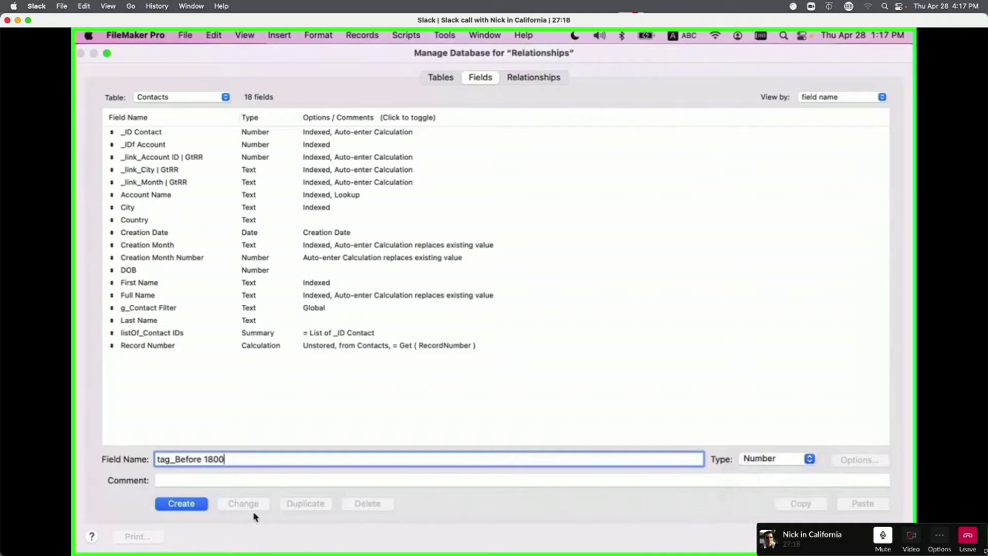
click(186, 506)
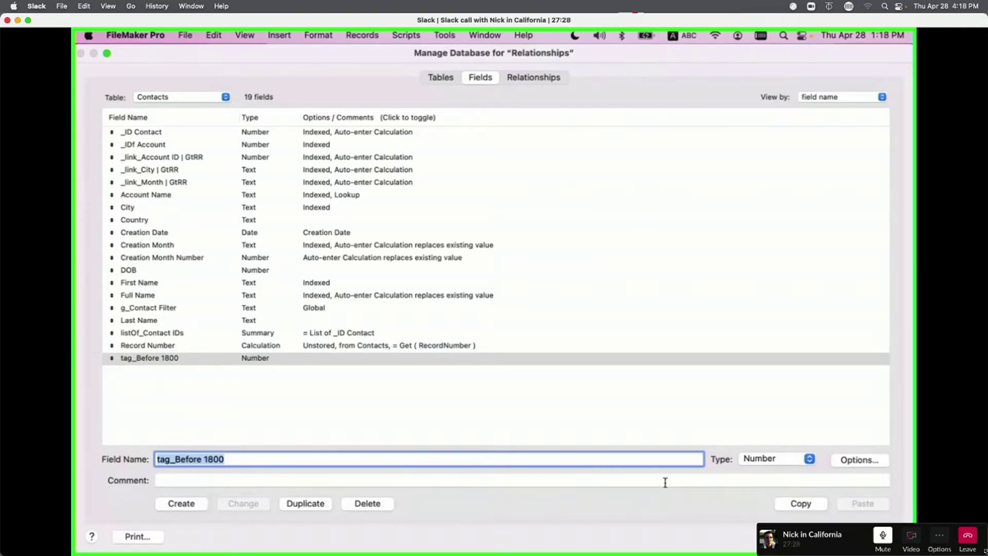
key(Return)
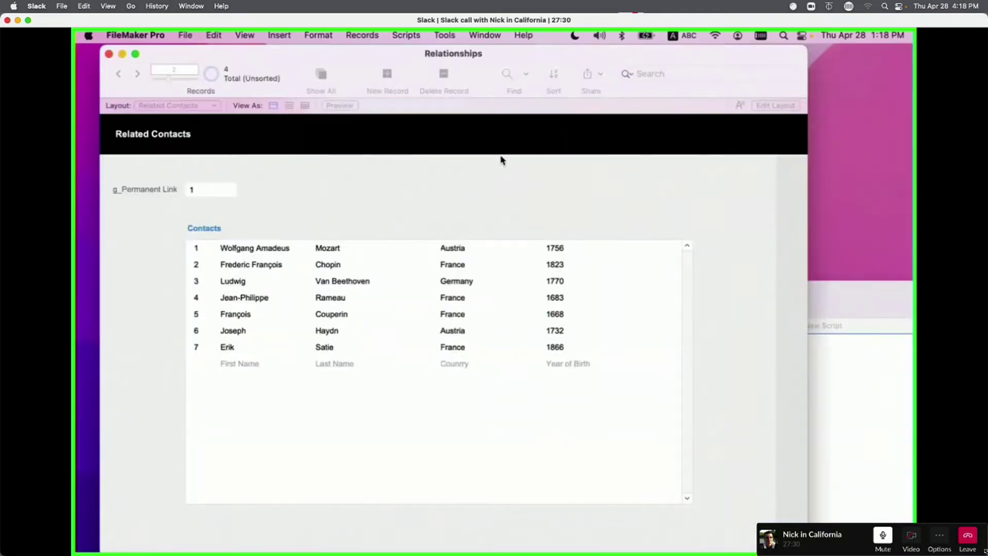
Step: Evaluate the test expression "2 + 1 = 3" as a new watch expression in the Data Viewer
click(449, 37)
click(455, 83)
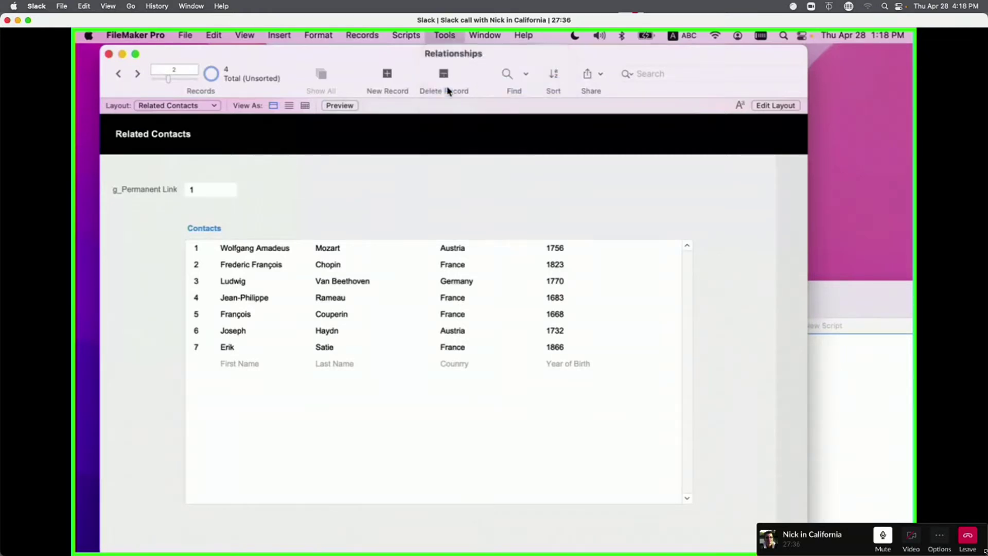
drag(491, 65, 342, 62)
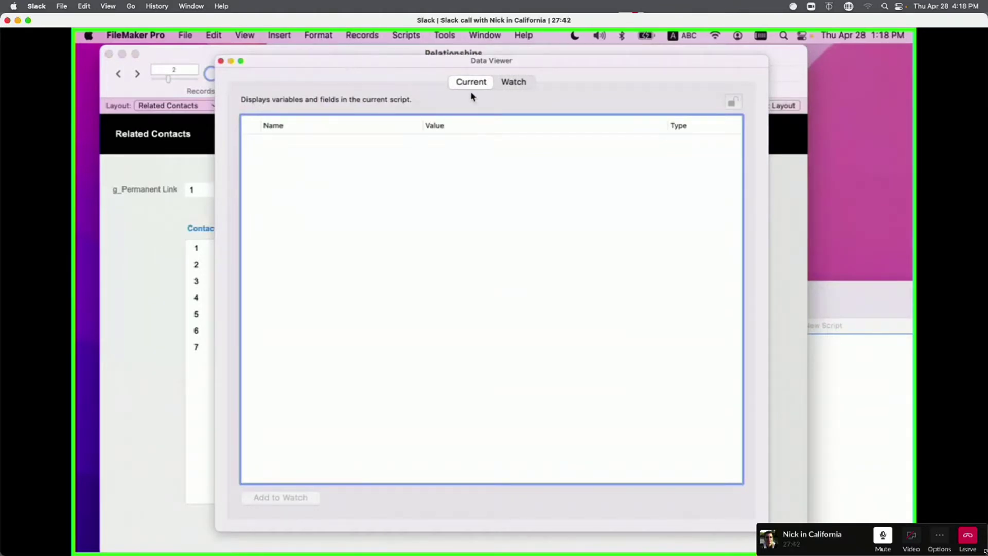
click(499, 84)
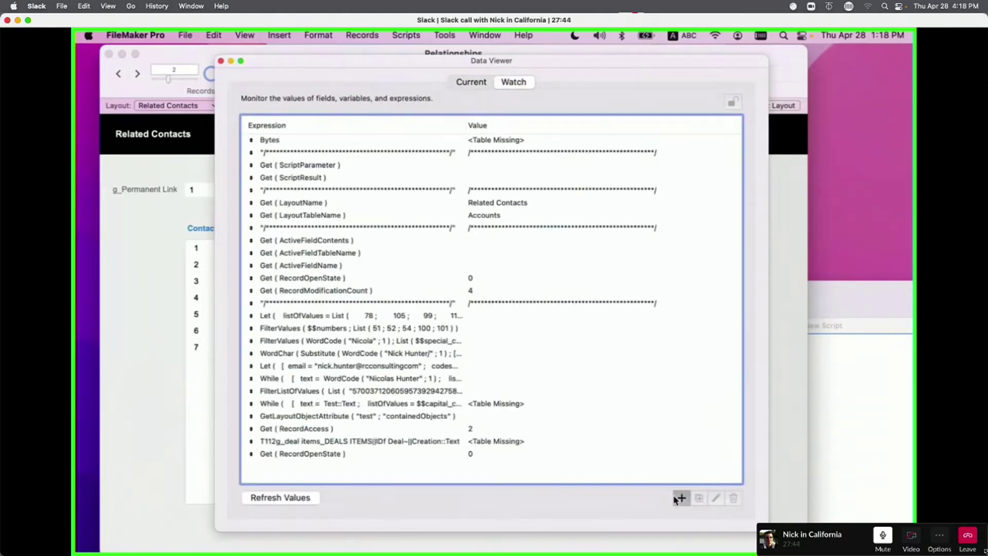
double_click(493, 248)
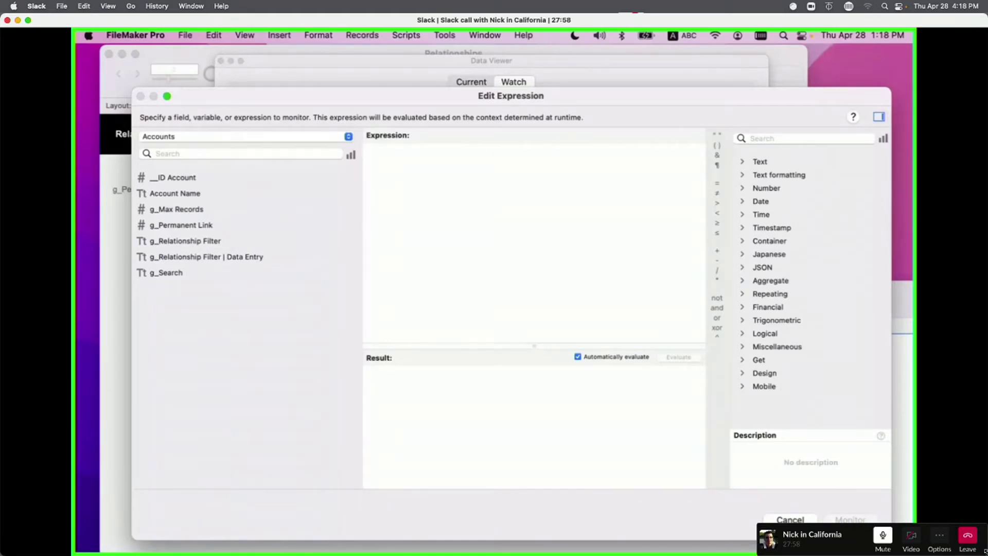
text(2 + )
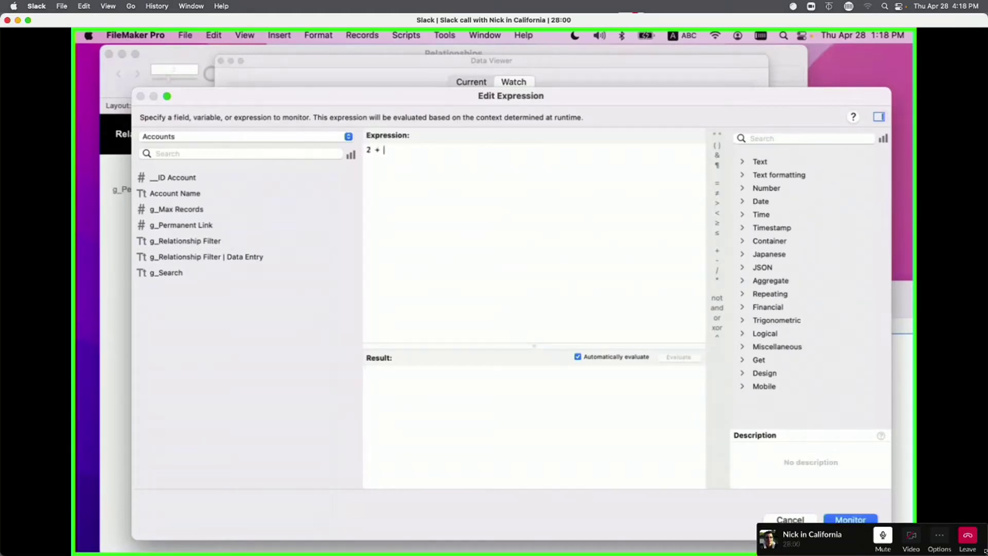
text(1 = 3)
click(419, 390)
Step: Evaluate "2 + 1 = 4" instead, and leave the Data Viewer without monitoring the expression
click(491, 175)
key(BackSpace)
text(4)
key(Escape)
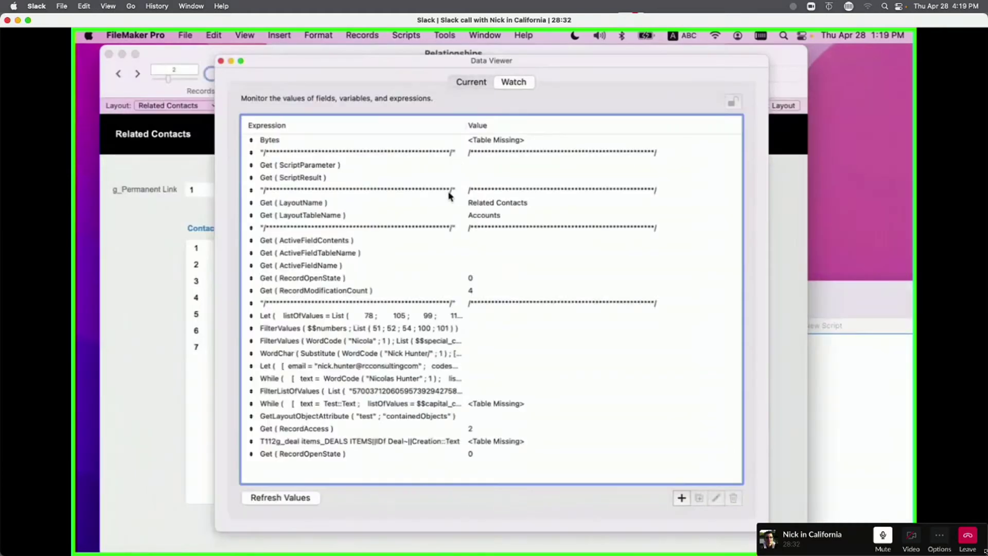
click(220, 60)
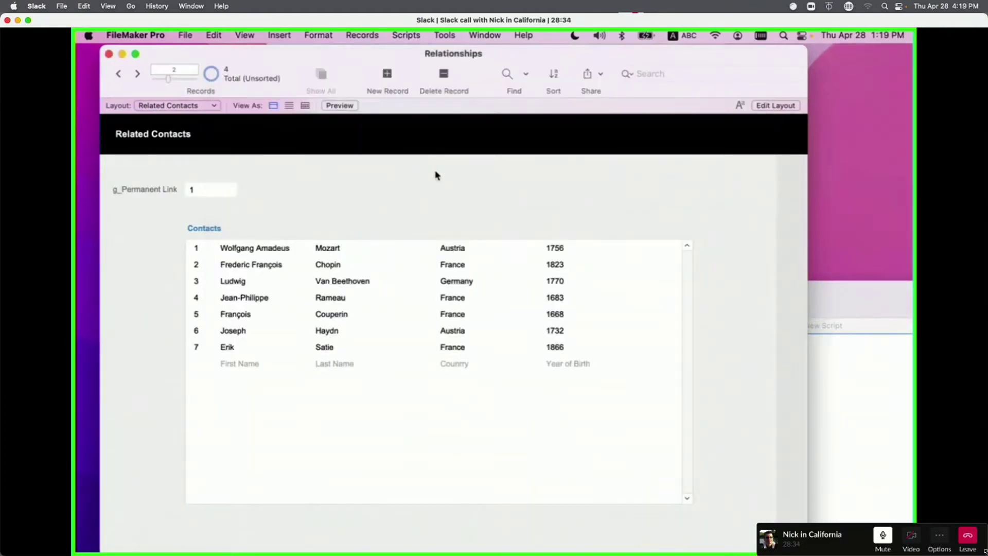
Step: Give the Contacts field tag_Before 1800 an auto-enter calculation of "DOB < 1800" that replaces the existing value
key(super+shift+d)
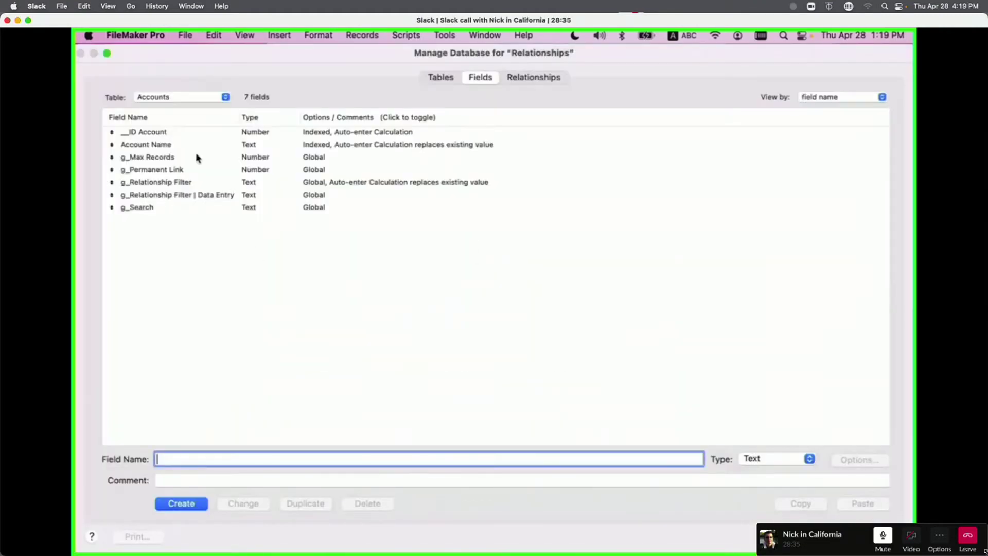
click(170, 96)
click(173, 111)
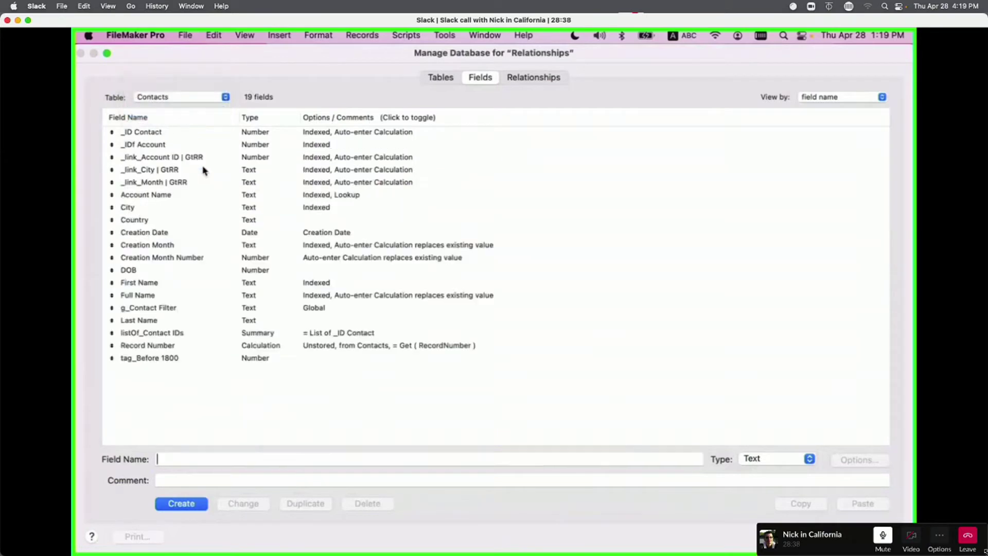
double_click(174, 359)
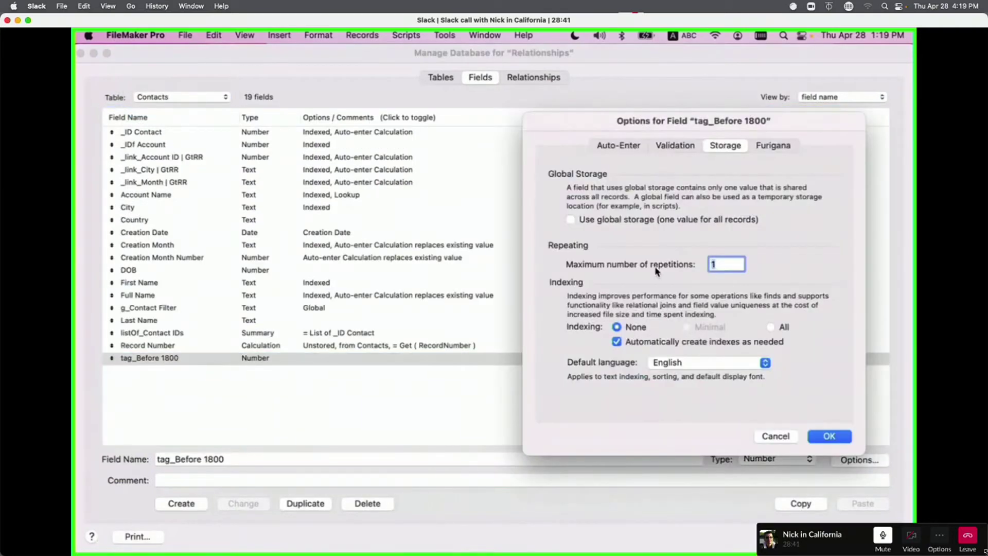
click(622, 148)
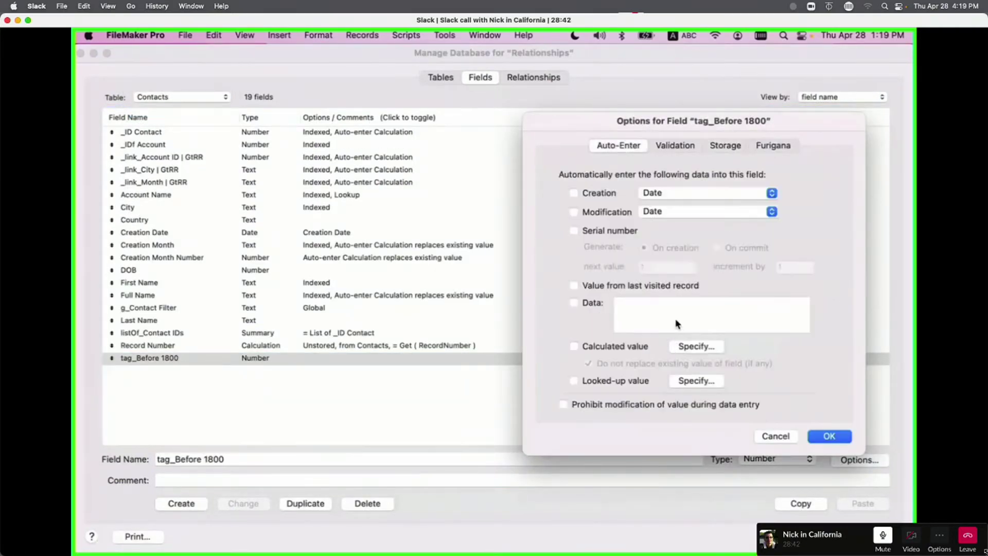
click(698, 348)
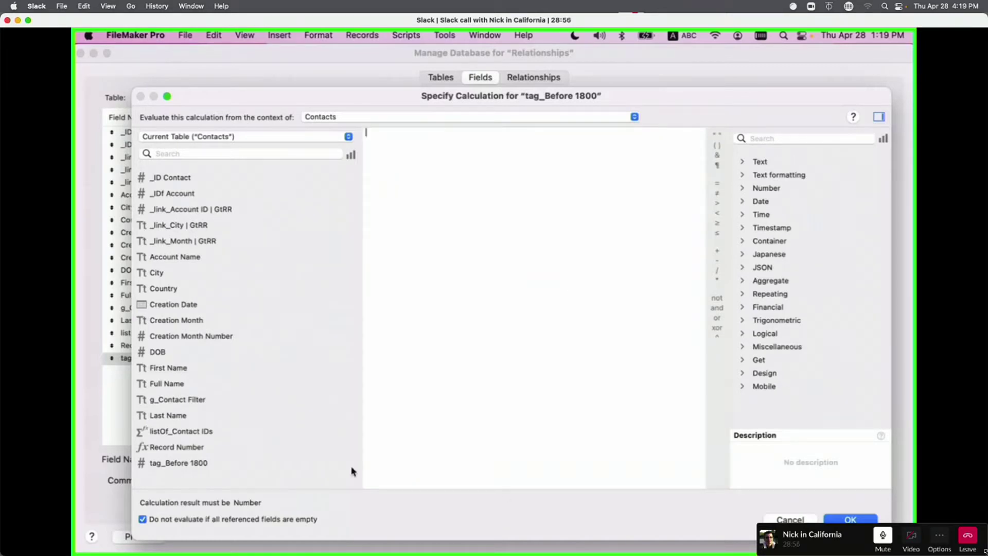
double_click(196, 354)
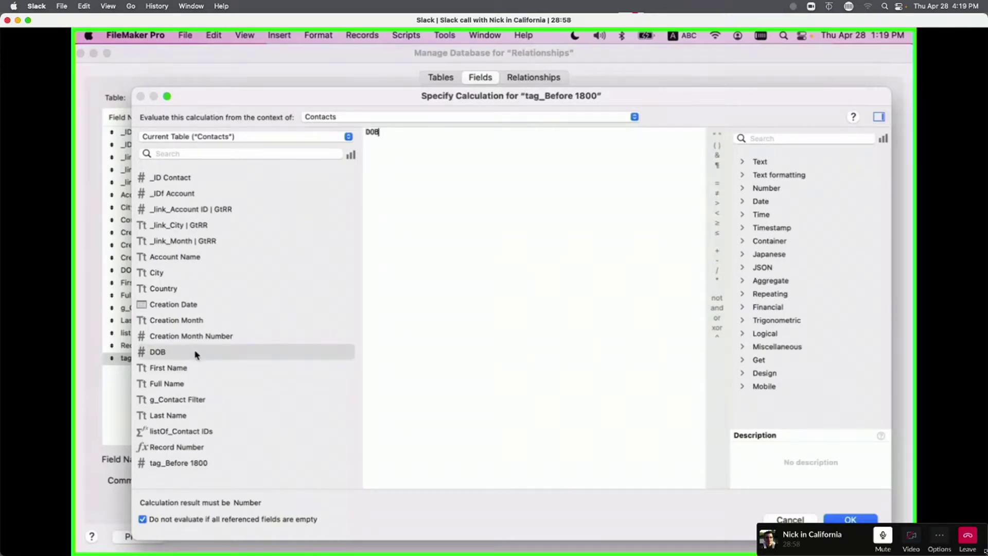
text(< 1800)
click(850, 519)
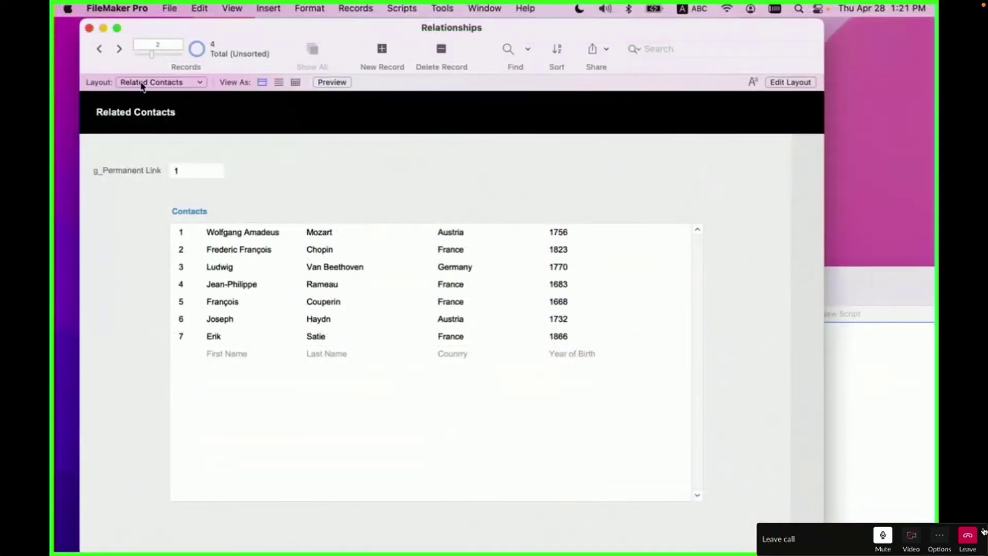
Step: Switch to the Contacts layout and add the tag_Before 1800 field as a column in its table view
click(142, 84)
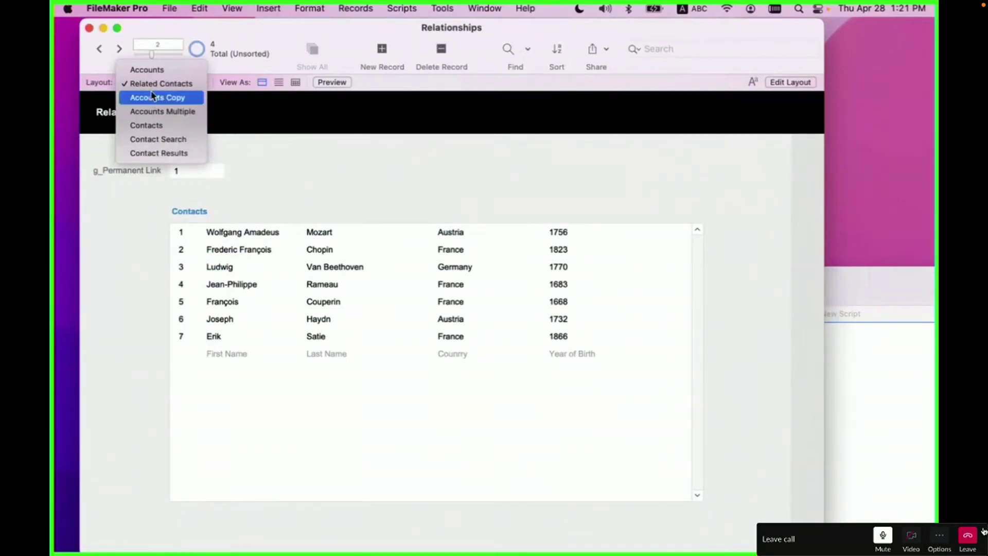
click(158, 125)
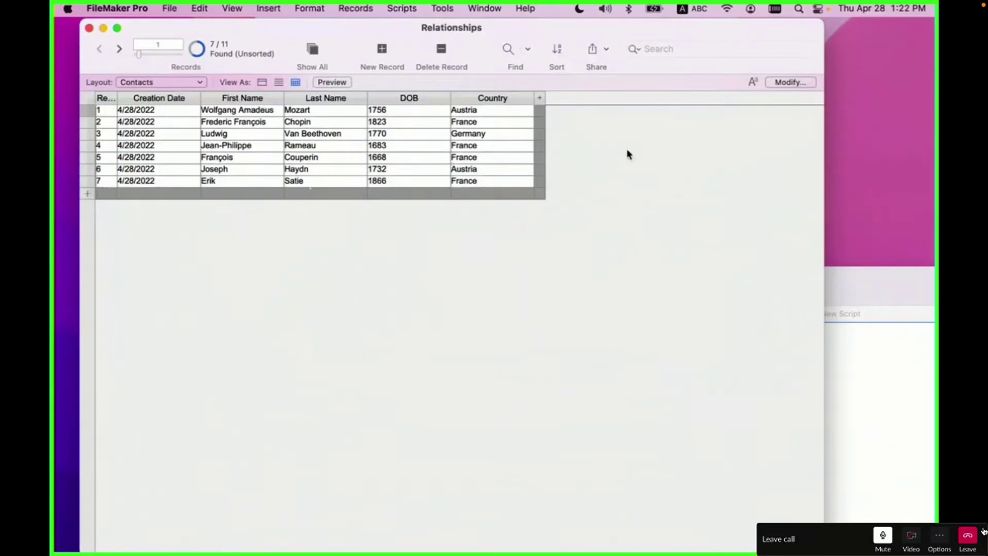
click(799, 84)
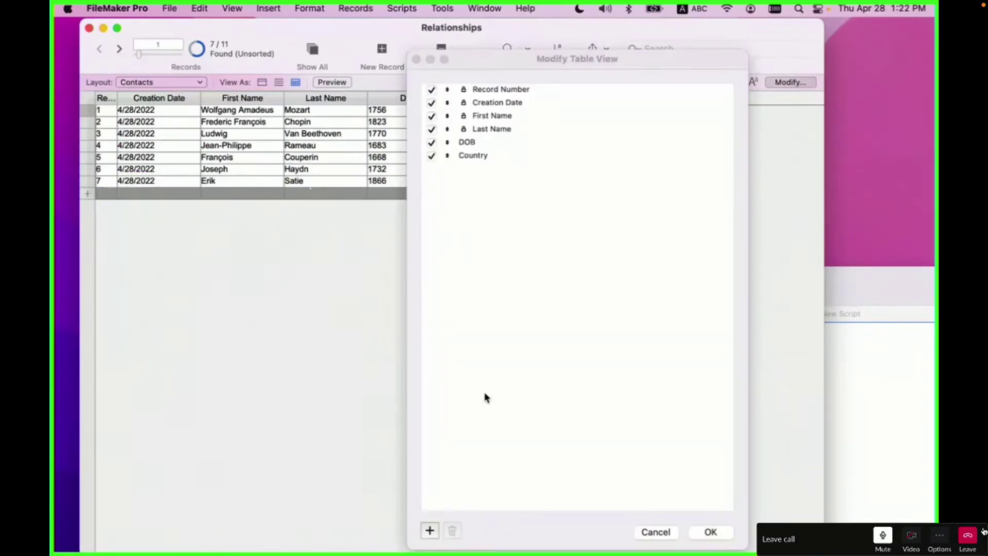
click(430, 531)
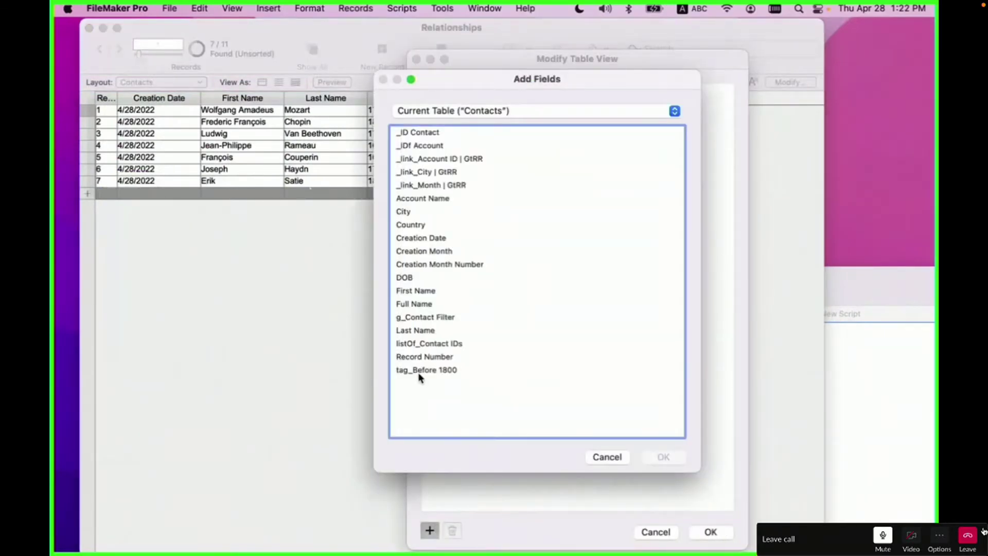
double_click(417, 372)
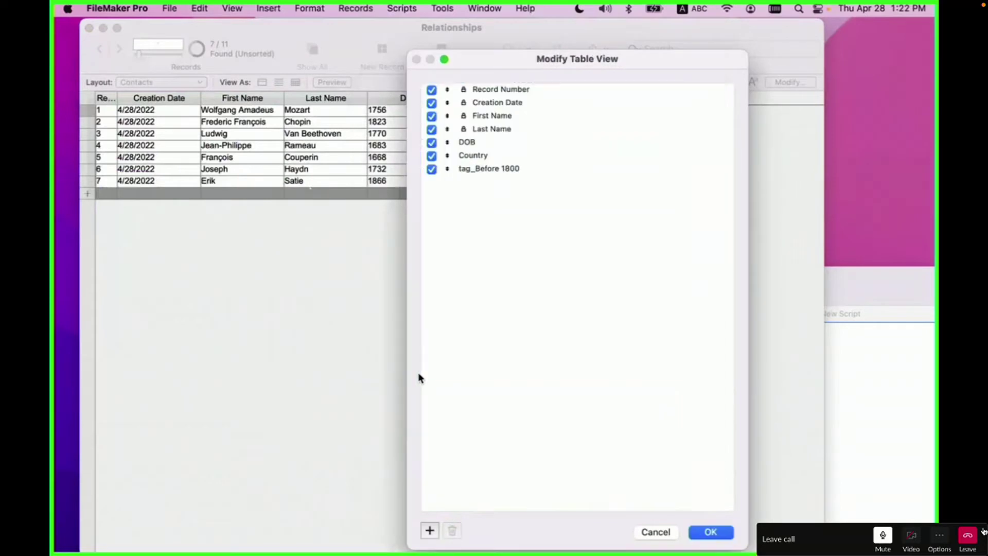
click(705, 532)
Step: Replace the DOB contents of the found contacts with the calculated result "DOB", and check the tag_Before 1800 values in several records
click(401, 113)
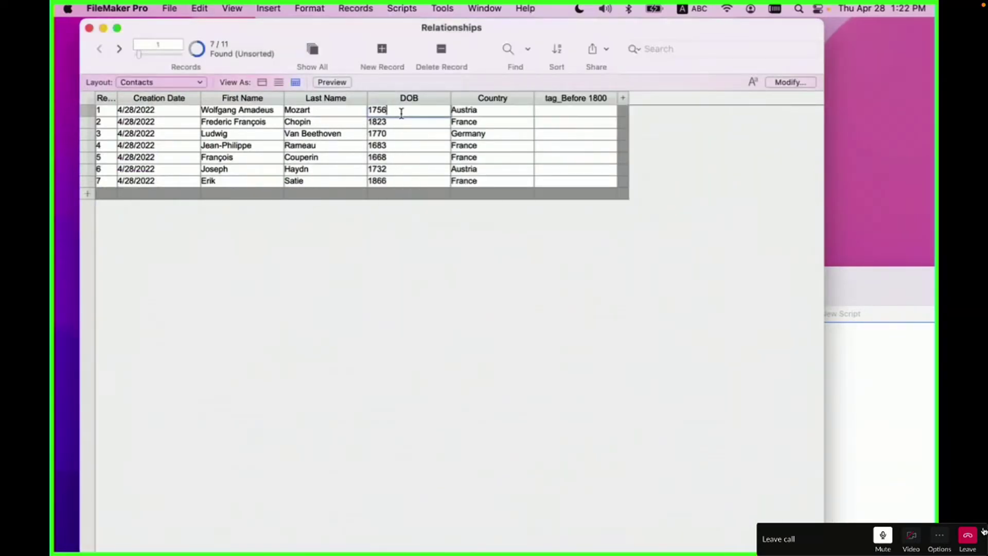
key(super+equal)
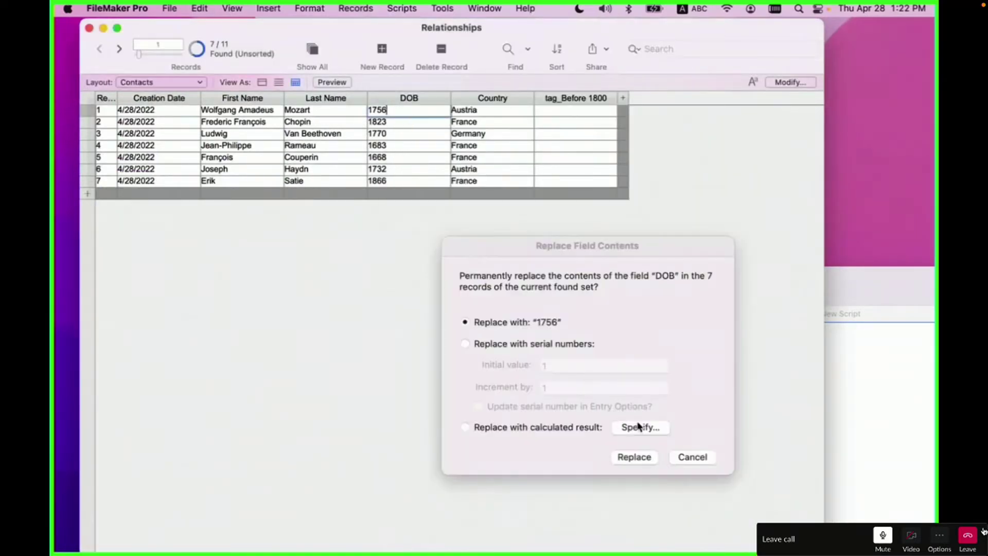
click(638, 427)
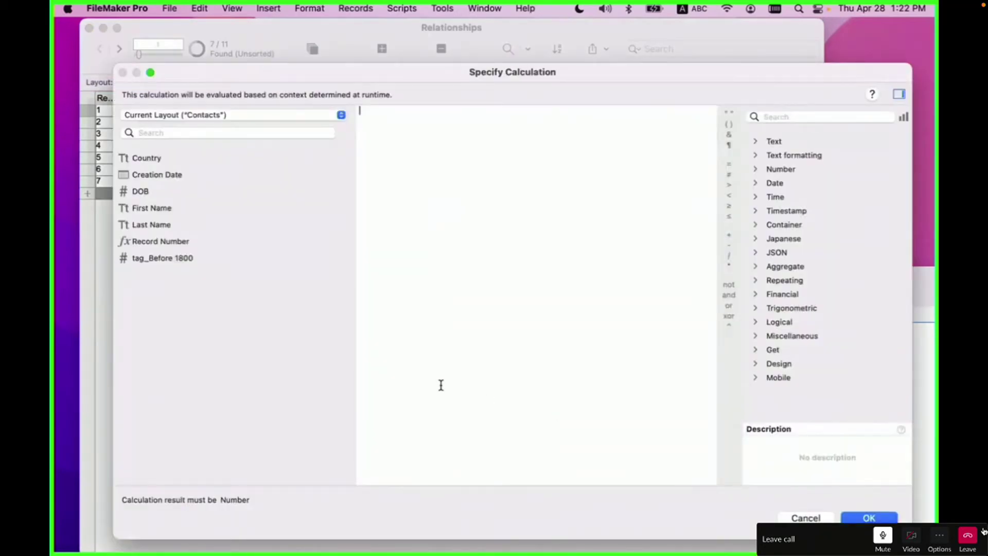
double_click(159, 194)
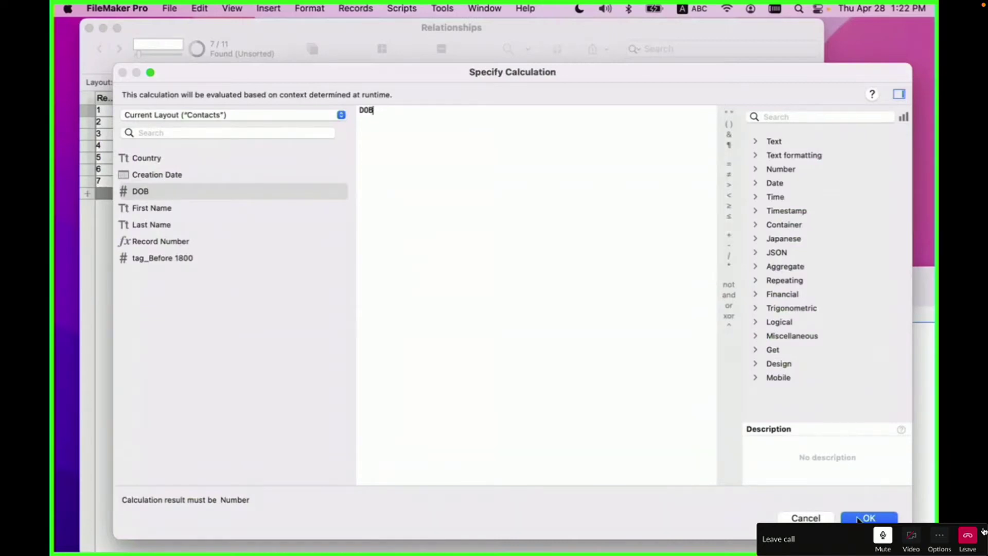
key(Return)
click(638, 458)
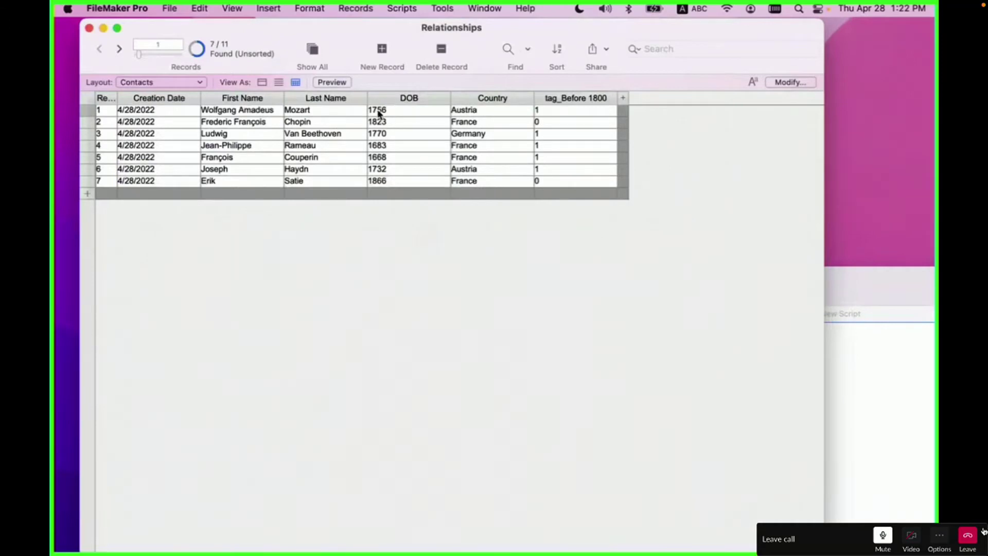
click(551, 111)
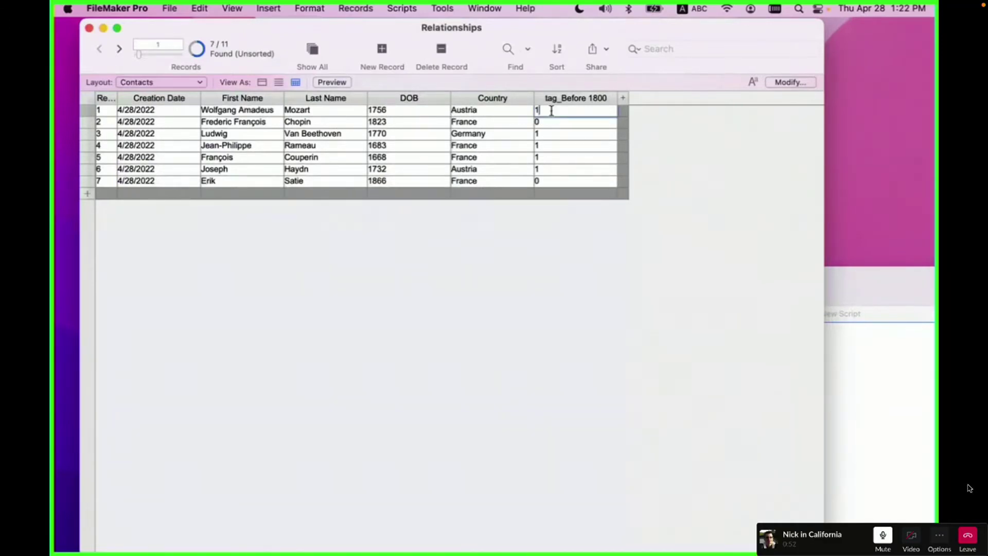
click(549, 123)
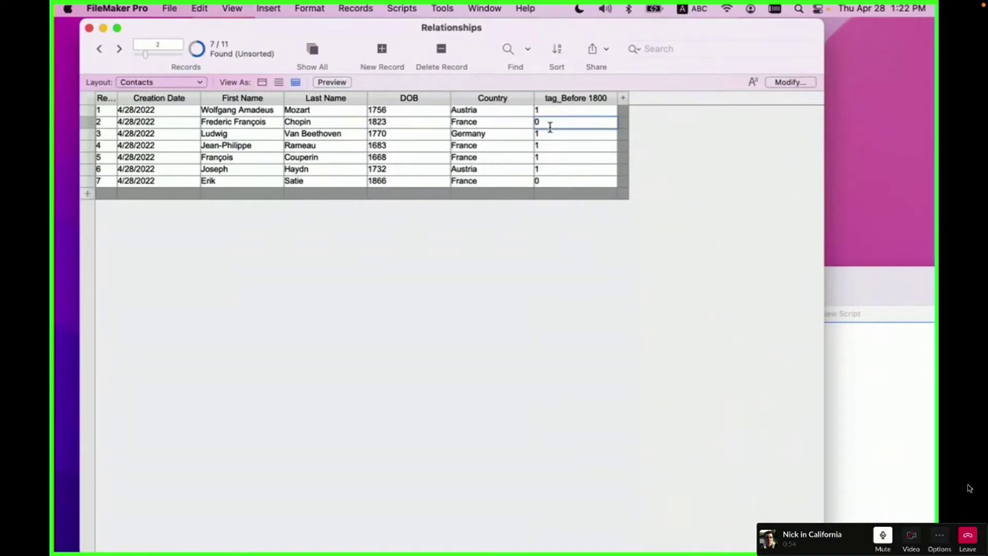
click(550, 135)
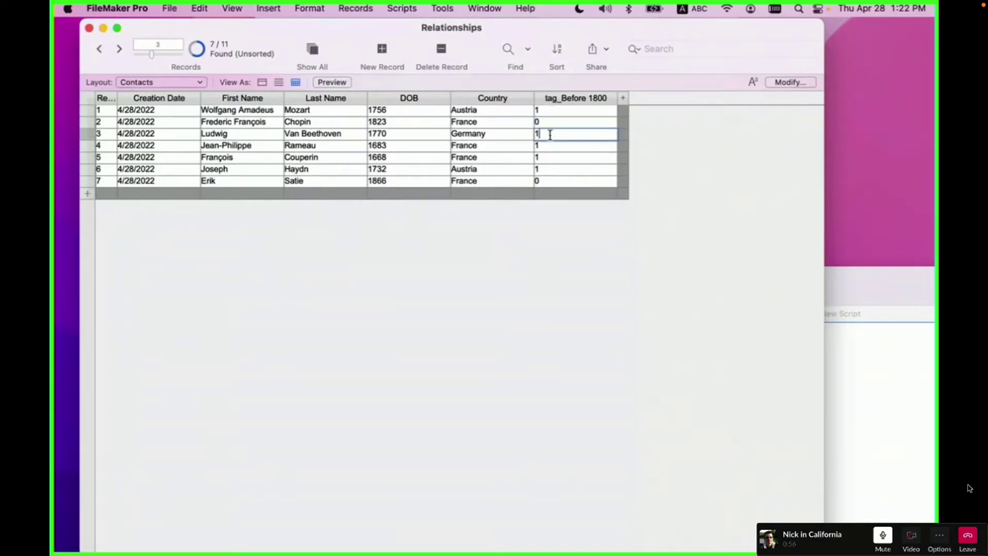
click(548, 181)
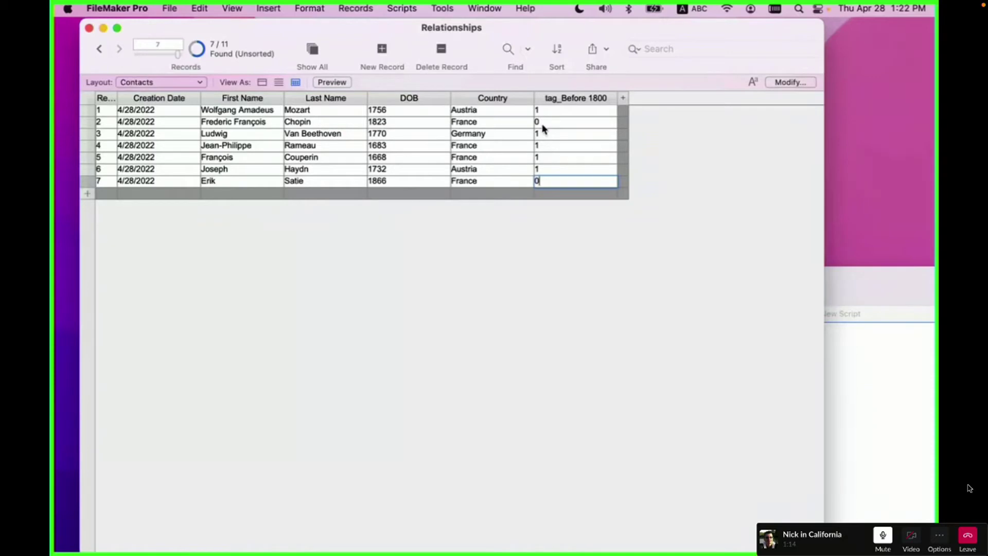
Step: Duplicate the tag_Before 1800 field in the Contacts table and enter "tag_Not France" as the copy's name
key(super+shift+d)
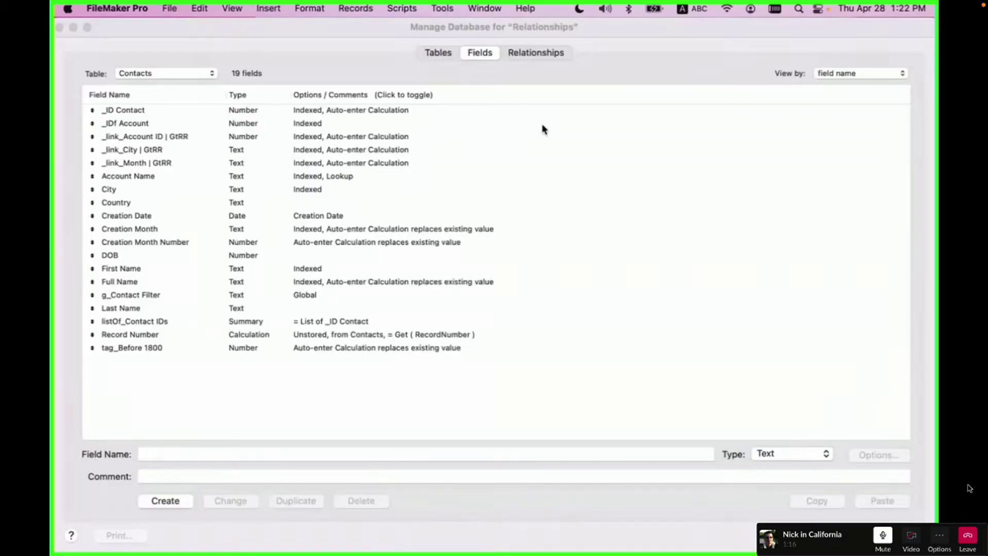
click(132, 348)
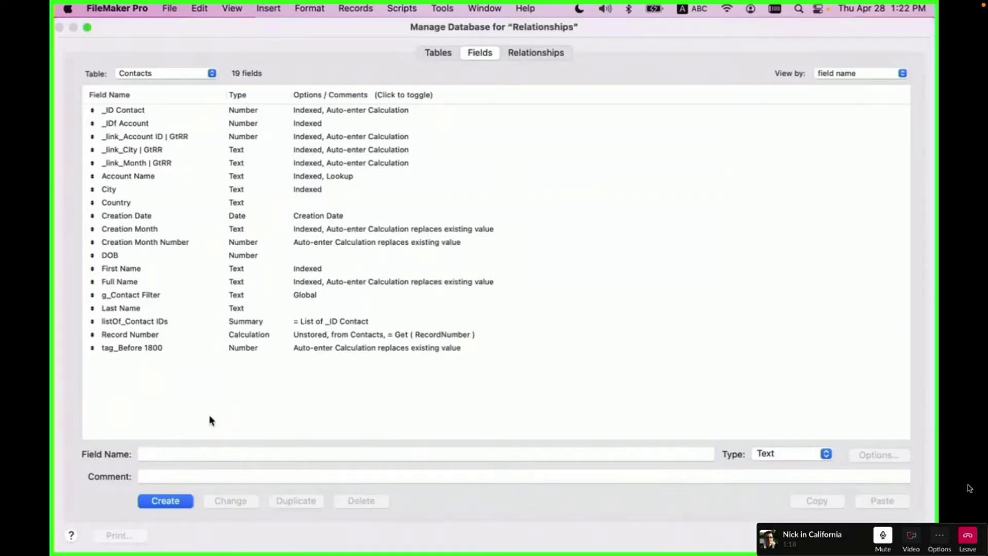
click(283, 501)
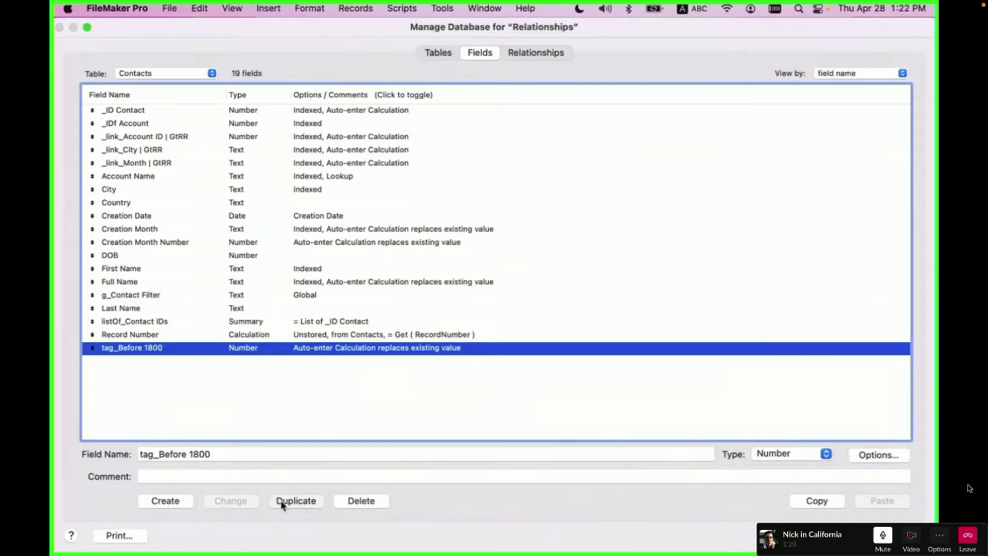
drag(159, 453, 205, 472)
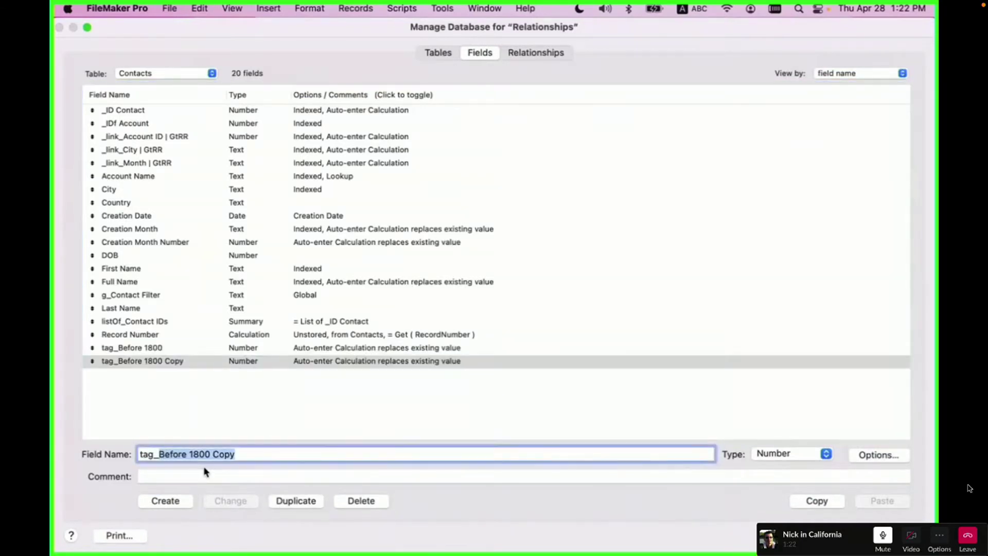
text(Not France)
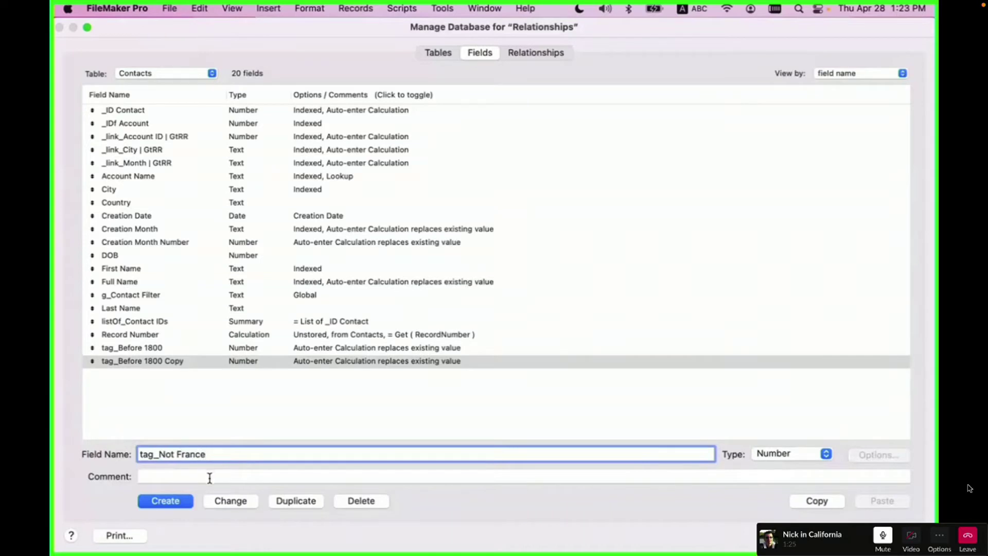
Step: Try to rename the duplicated field "tag_Is Not France", and cancel the change
click(157, 454)
text(IS)
key(BackSpace)
text(s)
click(230, 501)
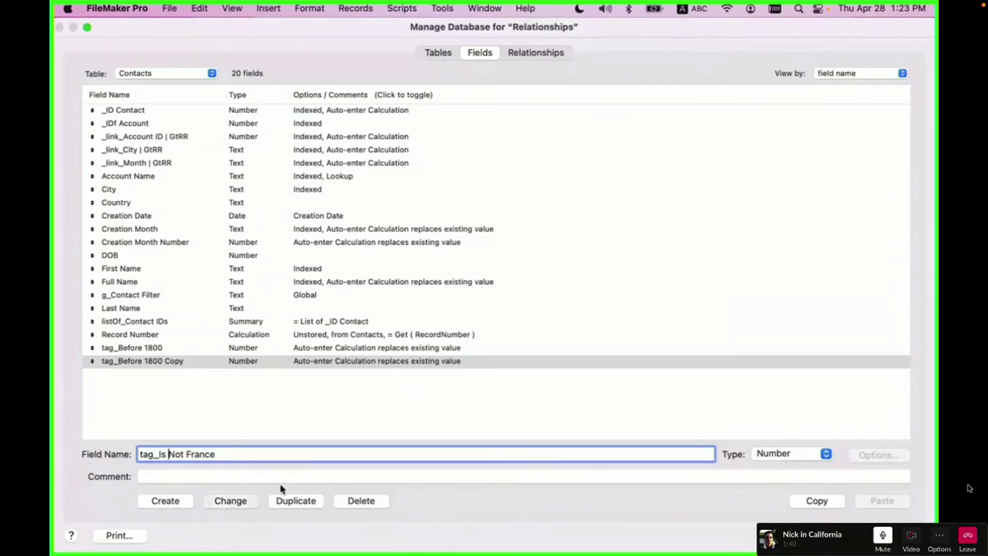
click(211, 280)
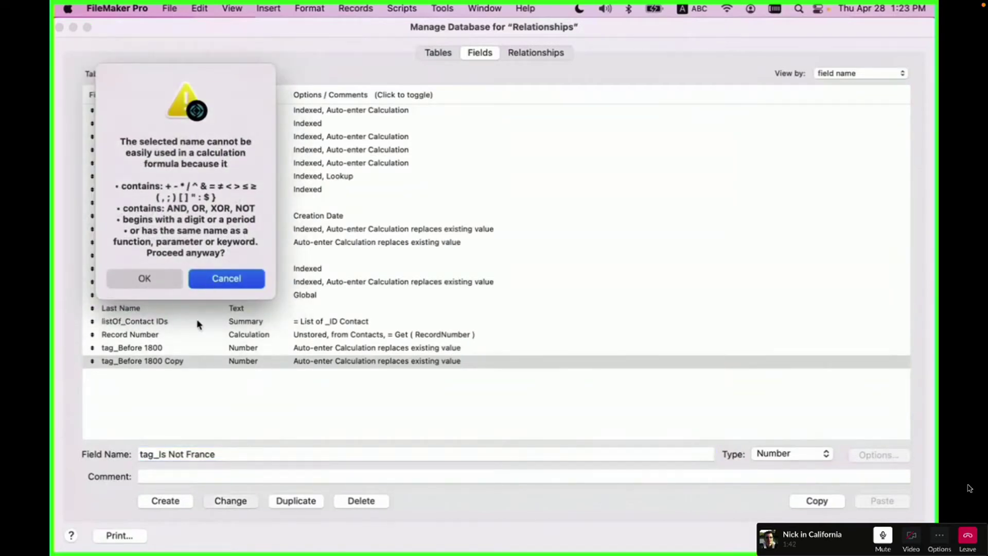
Step: Correct the duplicated field's name to "tag_Not France" and apply the change
double_click(178, 455)
key(BackSpace)
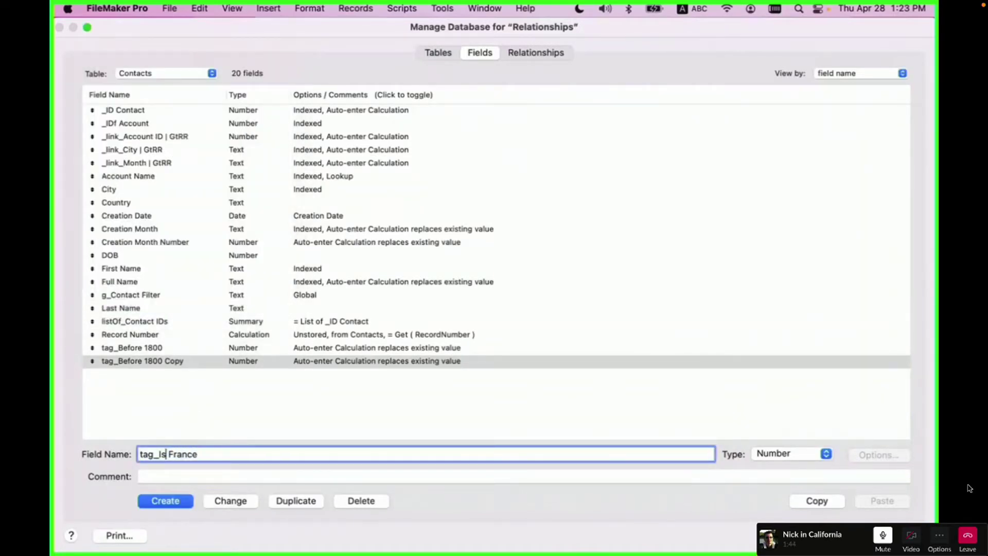
double_click(158, 453)
click(161, 455)
drag(158, 454, 170, 454)
text(Not)
click(231, 500)
Step: Change the auto-enter calculation of tag_Not France to Country ≠ "France" and accept the field options
double_click(329, 364)
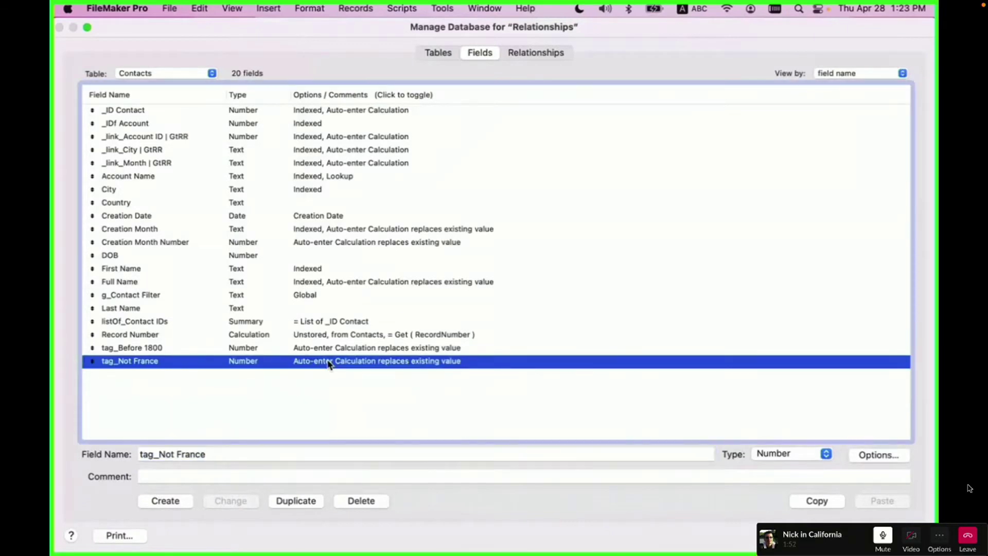
click(693, 337)
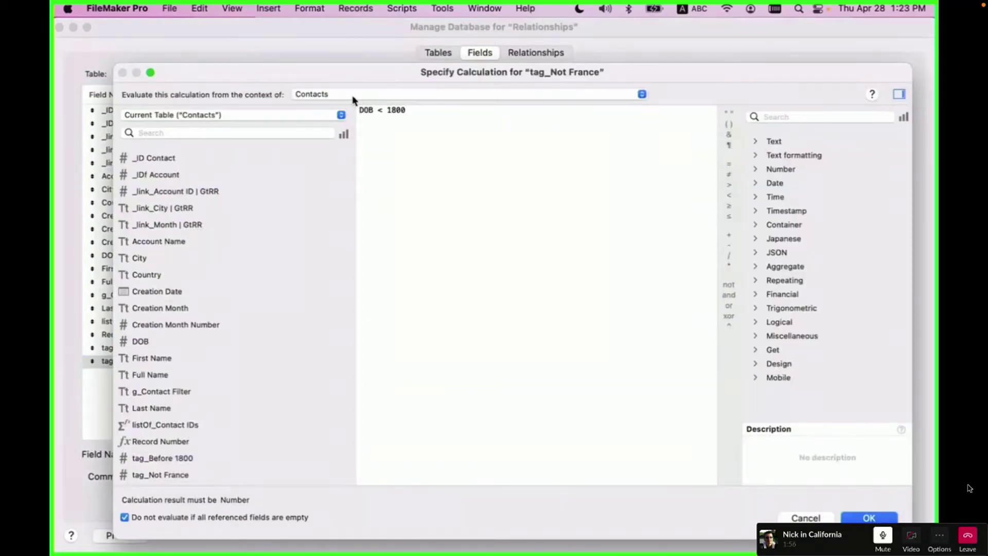
drag(437, 114, 358, 112)
click(169, 278)
double_click(169, 278)
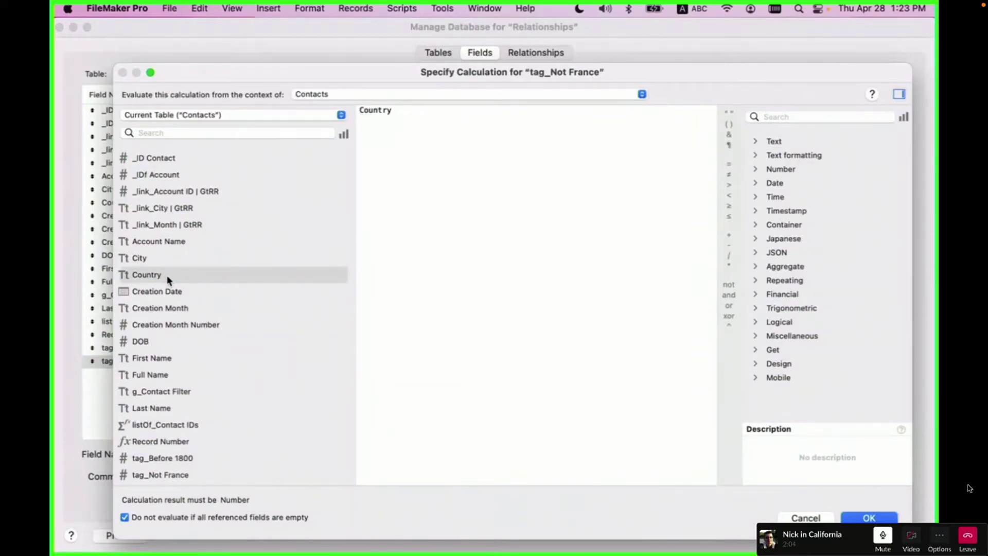
click(402, 128)
text(≠ "France")
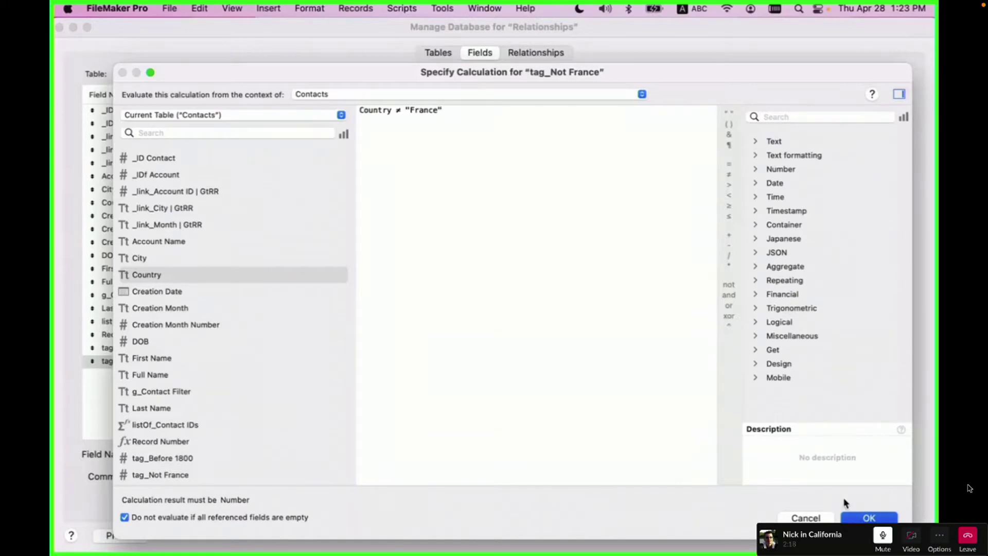
click(854, 517)
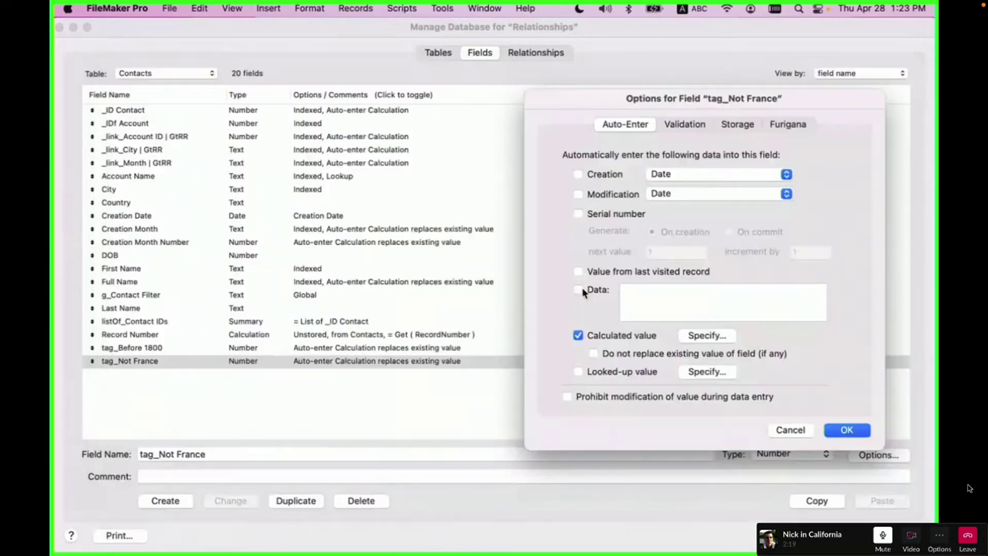
click(837, 431)
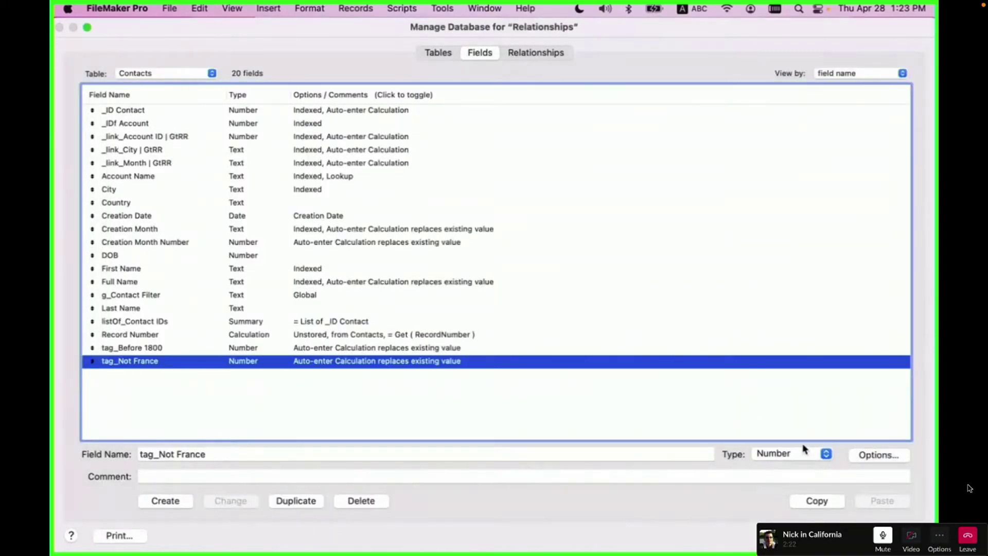
Step: Save the database changes and add the tag_Not France field as a column in the Contacts table view
key(Return)
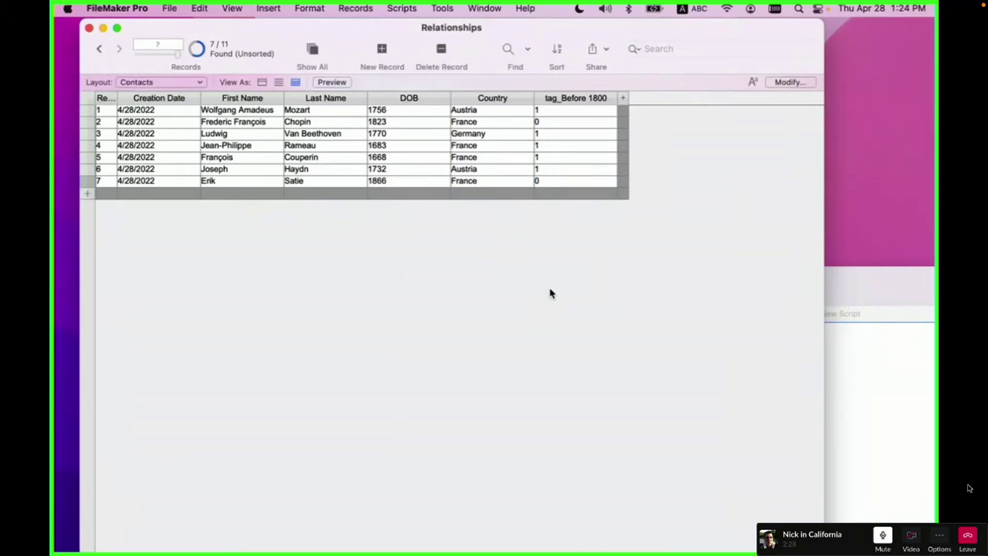
click(797, 84)
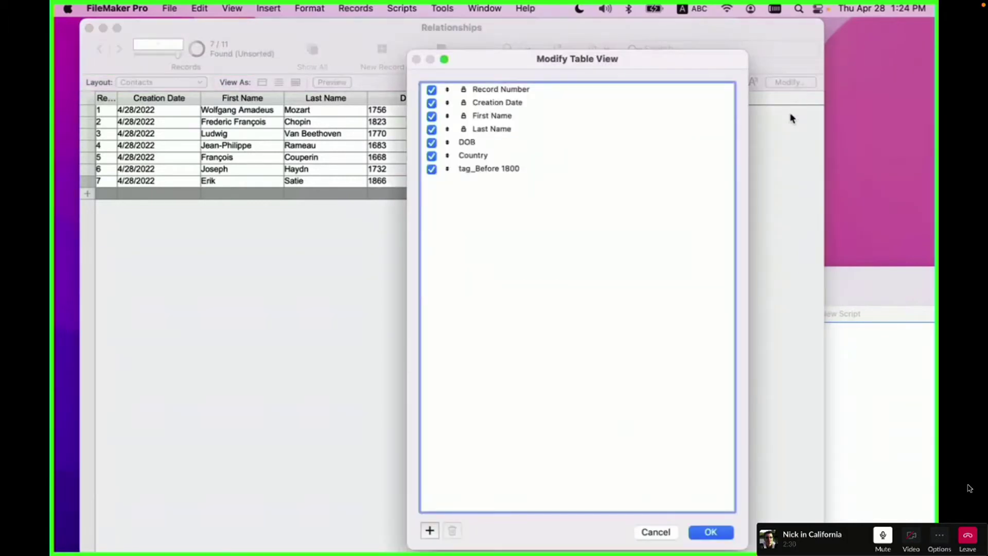
click(430, 530)
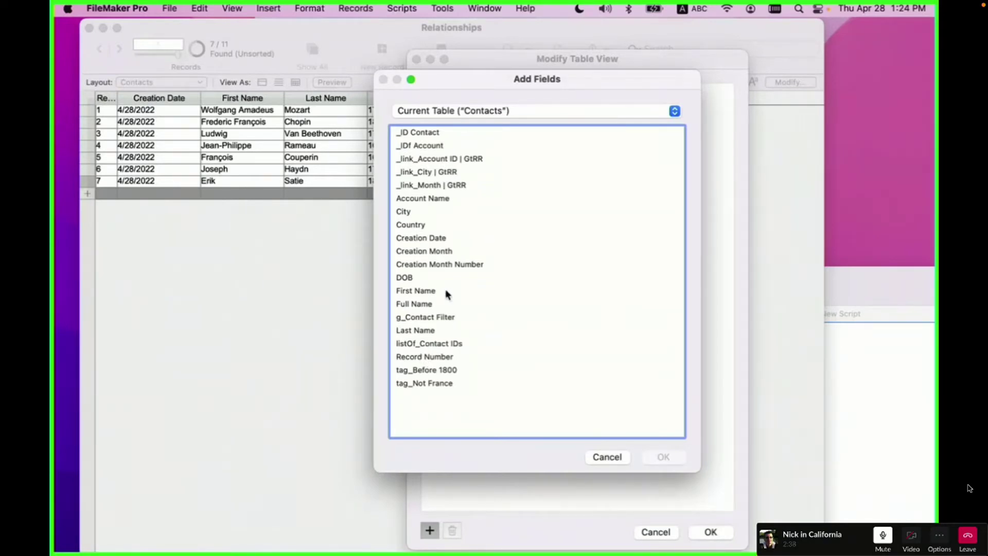
click(445, 383)
click(667, 457)
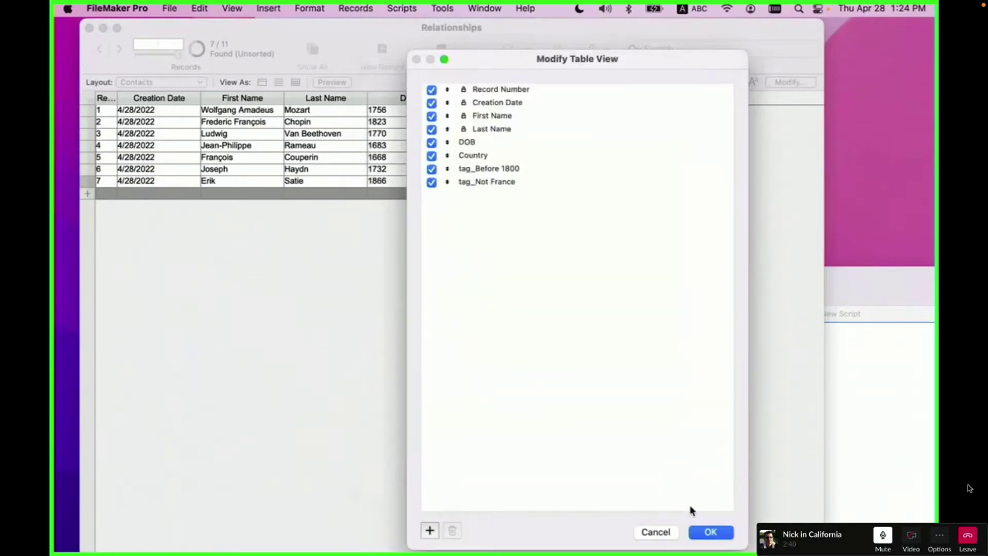
click(731, 535)
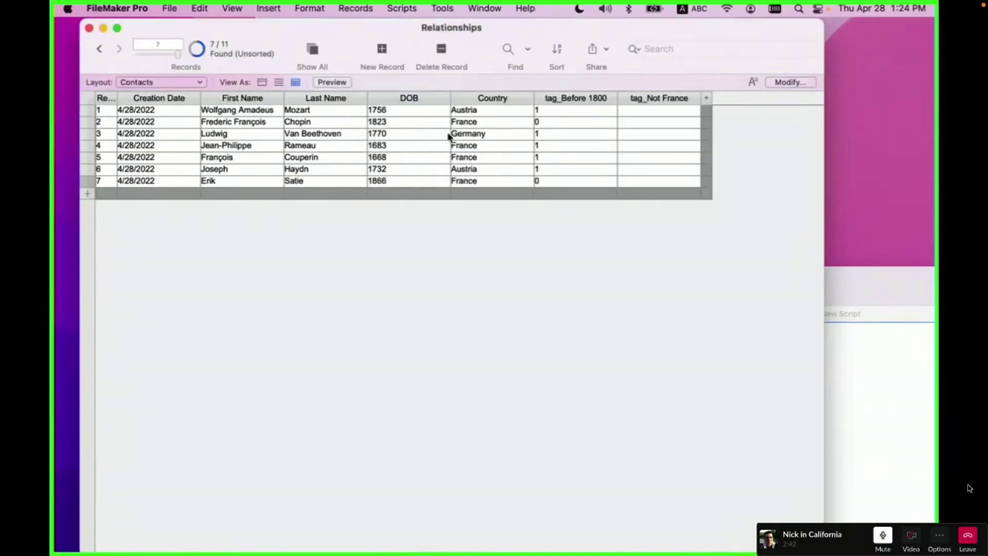
Step: Replace the Country field's contents in all found records with the calculated result Country to trigger the auto-enter calculation
click(476, 112)
key(super+equal)
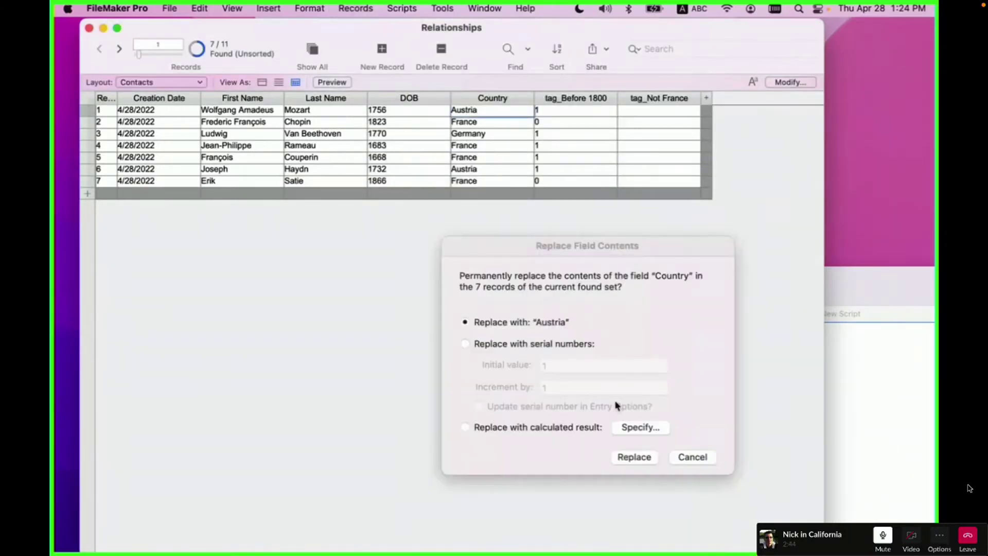
click(644, 430)
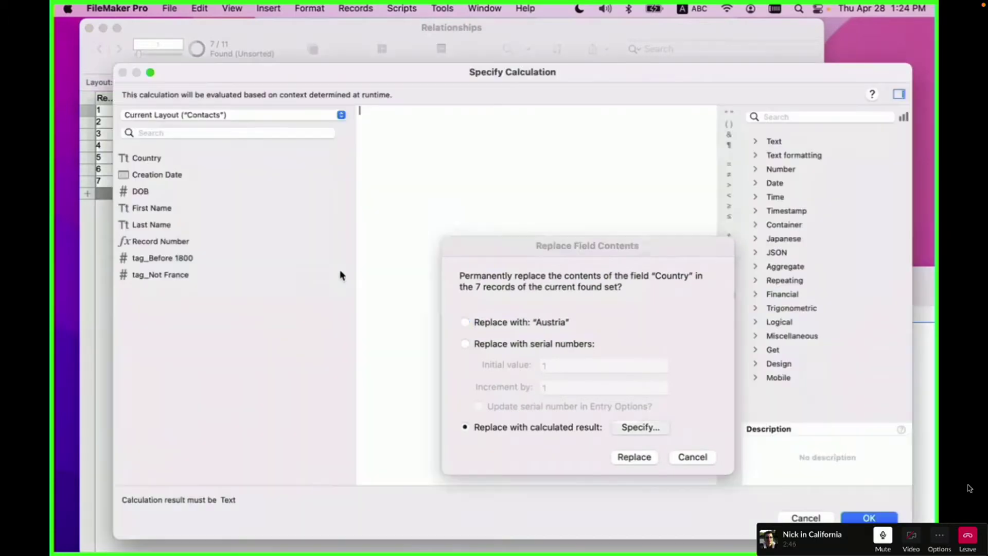
double_click(160, 158)
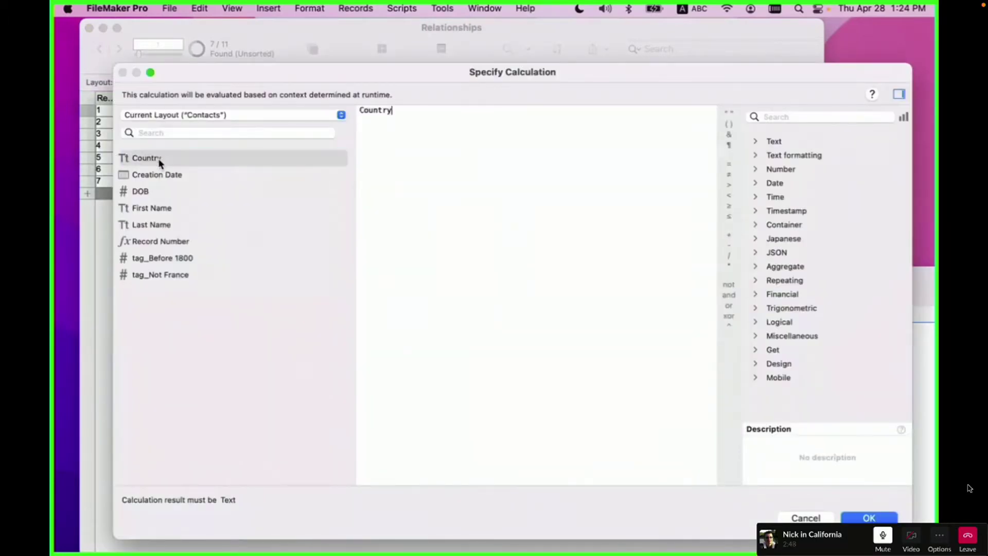
click(869, 517)
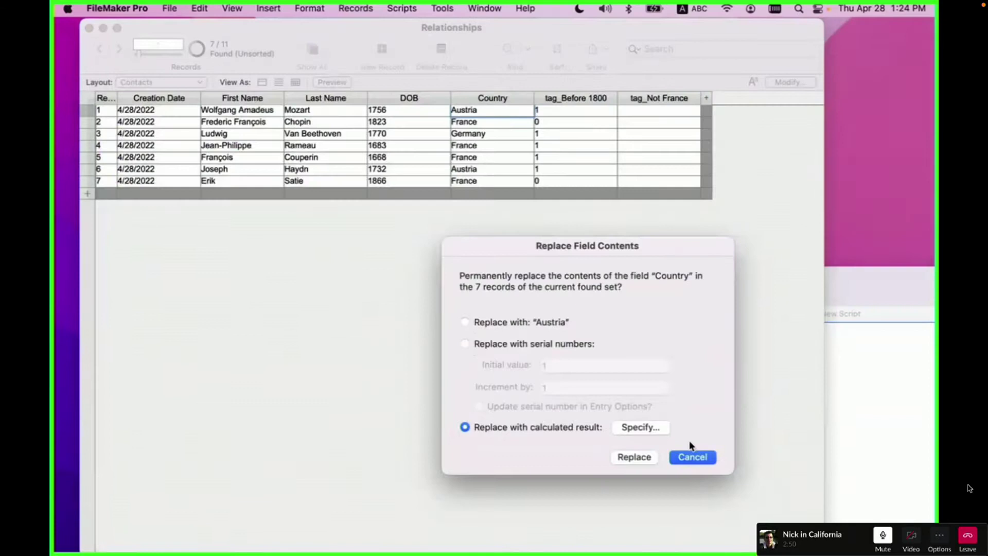
click(634, 458)
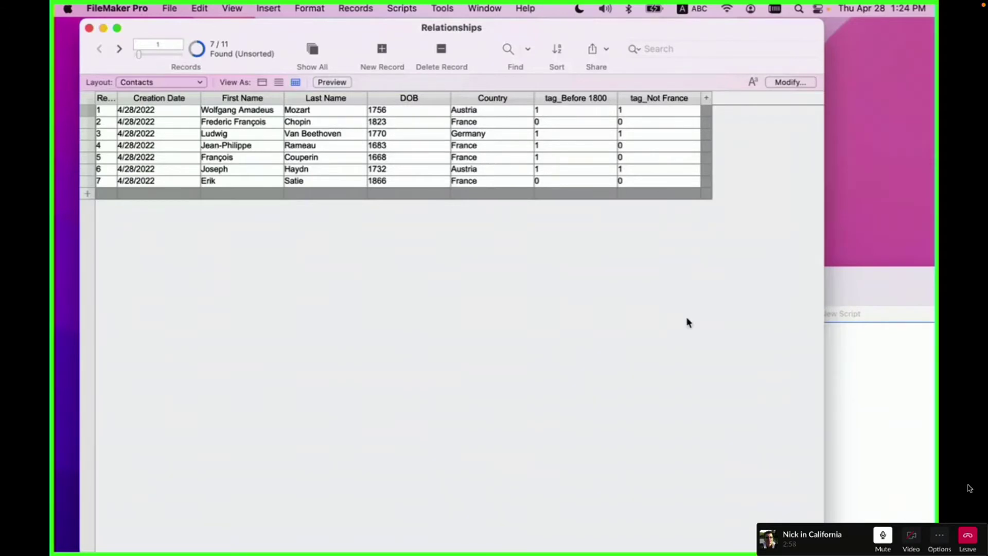
Step: Check the tag_Not France values record by record against each contact's country
click(637, 112)
click(641, 124)
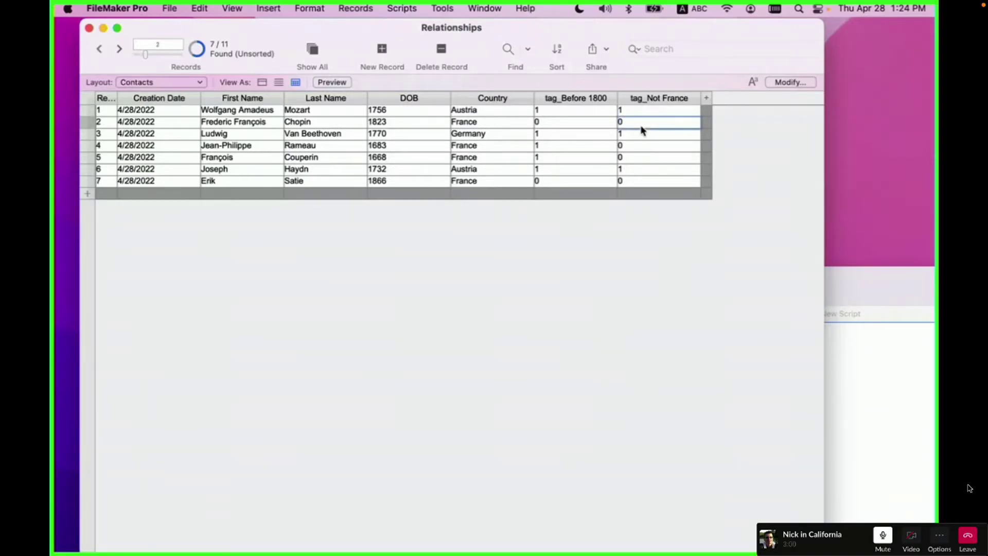
click(642, 137)
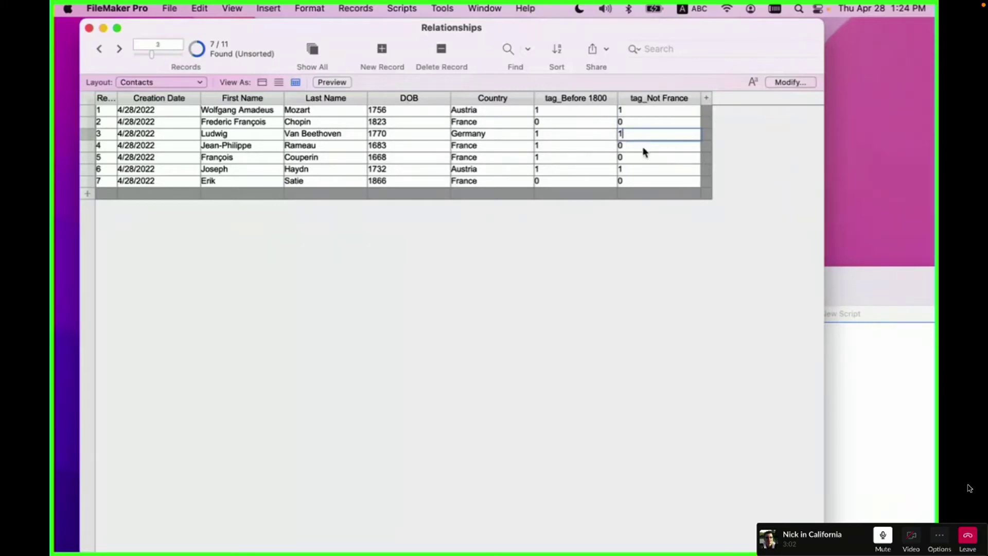
click(643, 148)
click(639, 172)
click(640, 183)
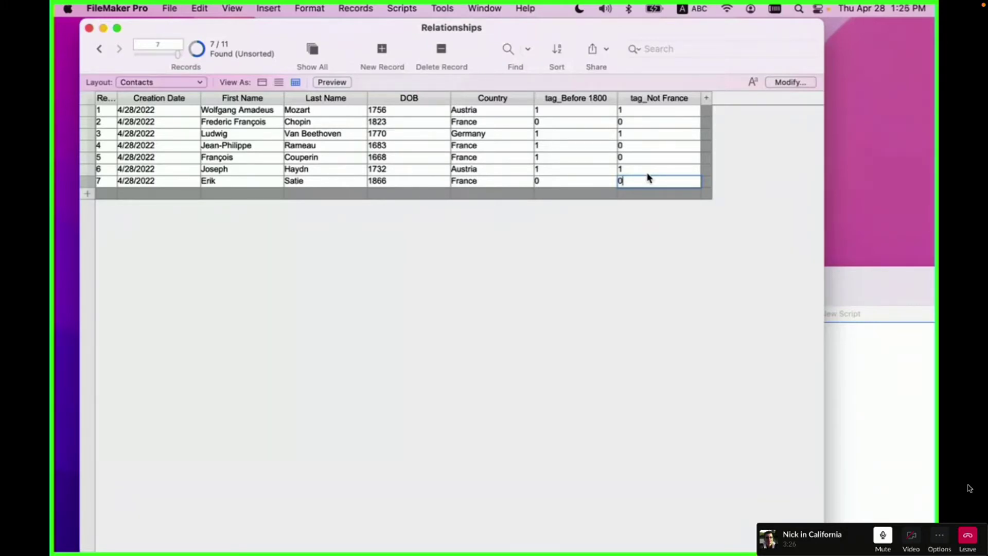
Step: Duplicate the tag_Not France field in the Contacts table and rename the copy "tag_Single First Name"
key(super+shift+d)
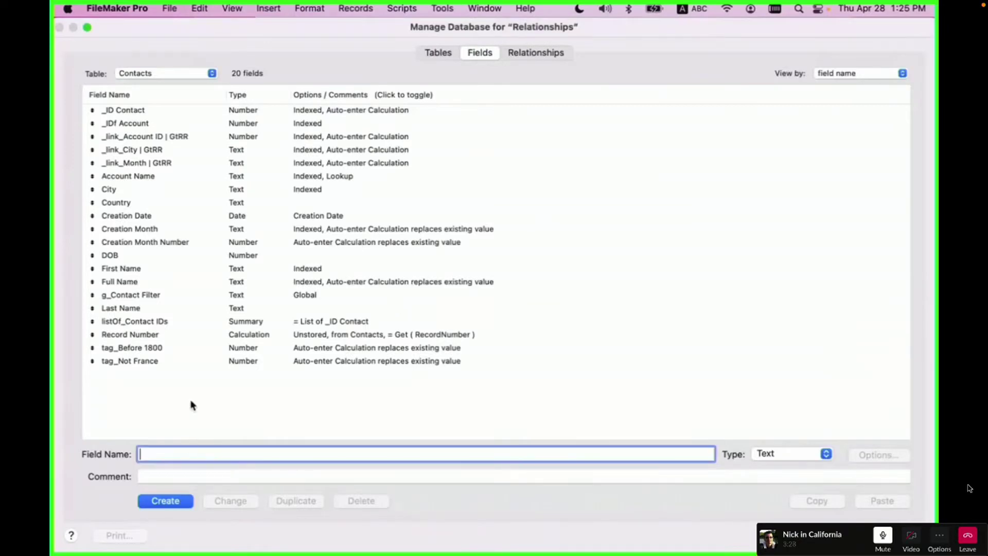
click(189, 362)
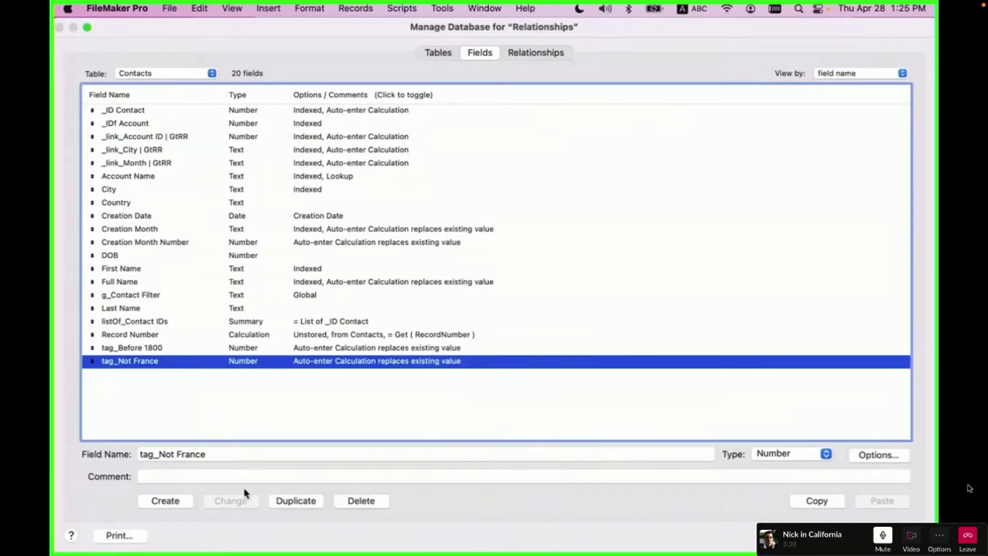
click(284, 502)
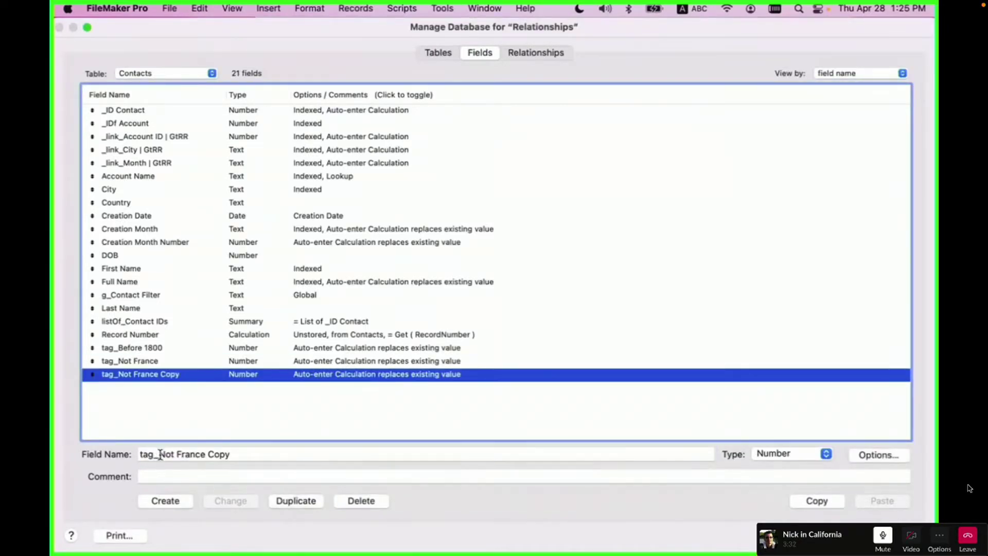
drag(159, 455, 169, 489)
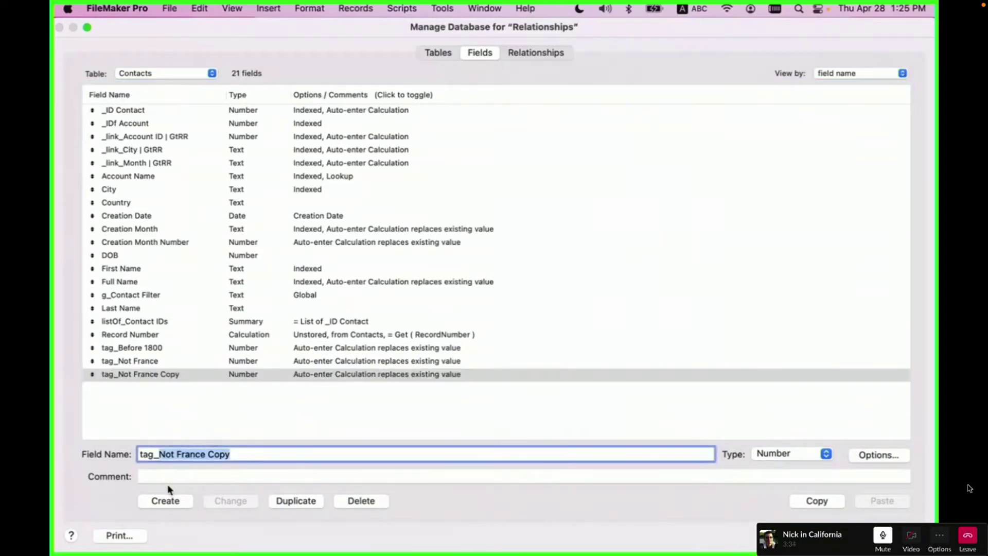
text(Single)
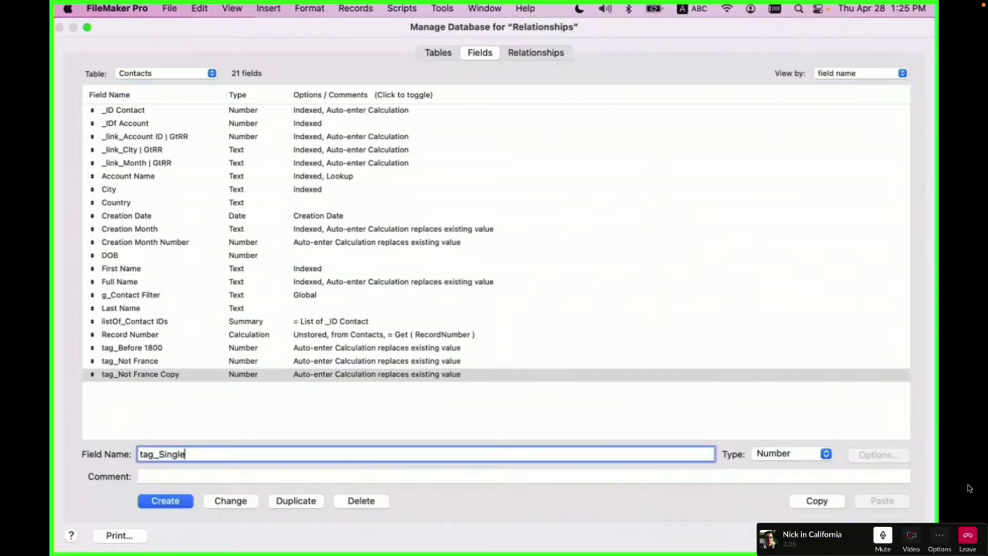
text( First Name)
click(225, 499)
Step: Change the auto-enter calculation of tag_Single First Name to WordCount ( First Name ) = 1 and accept the field options
click(274, 379)
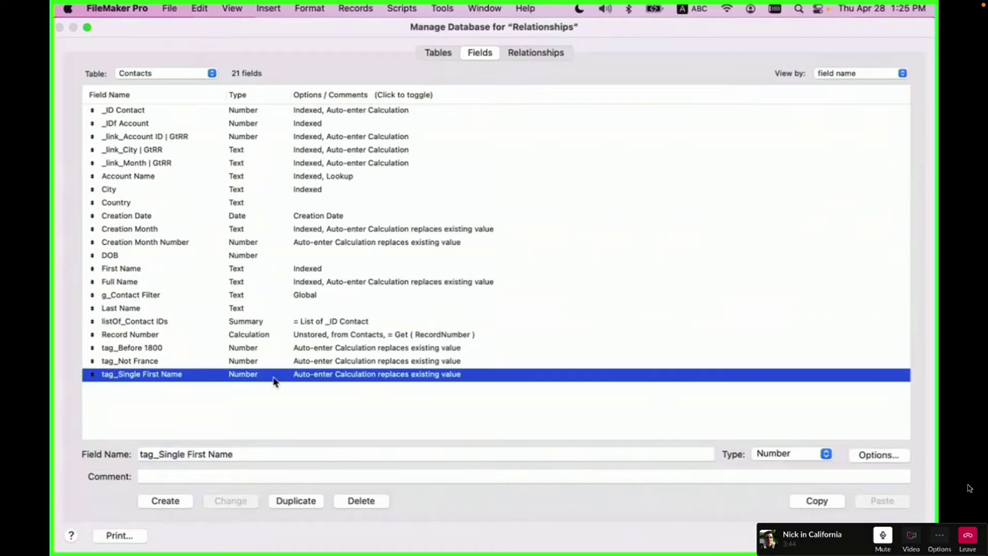
double_click(274, 379)
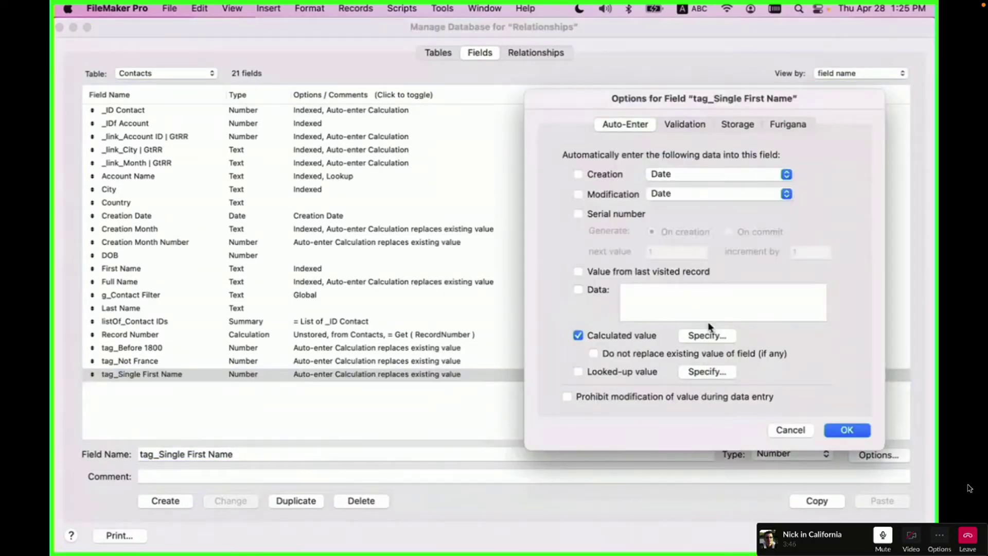
click(714, 337)
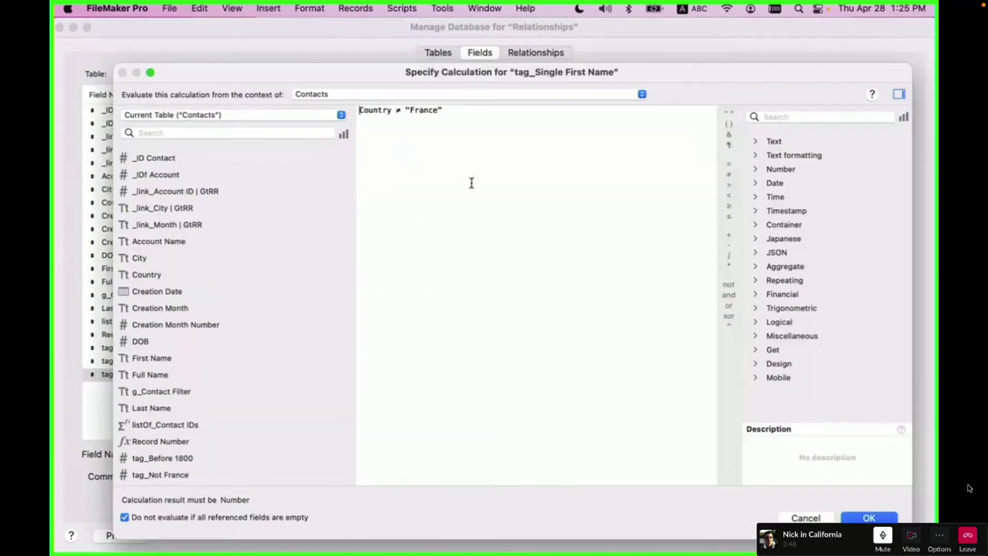
triple_click(362, 110)
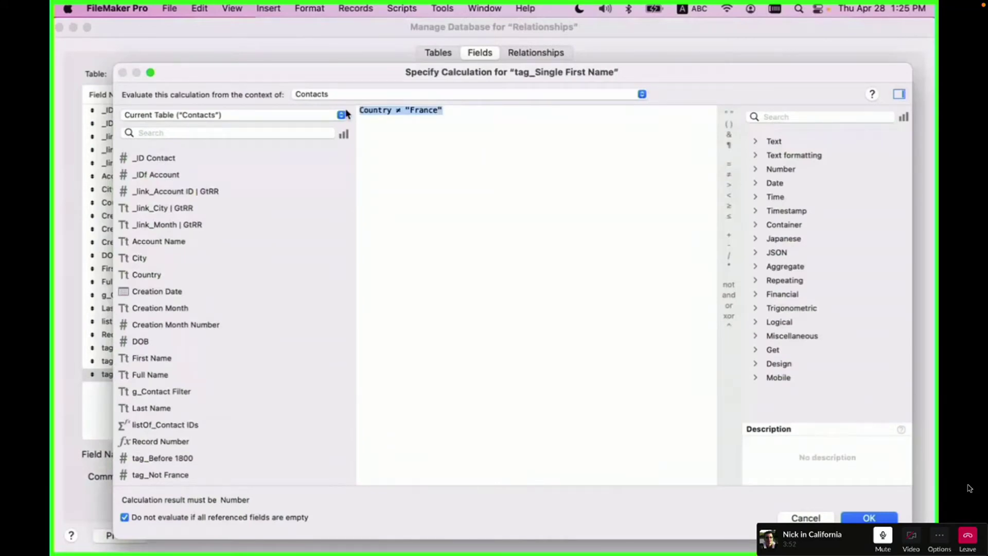
text(word)
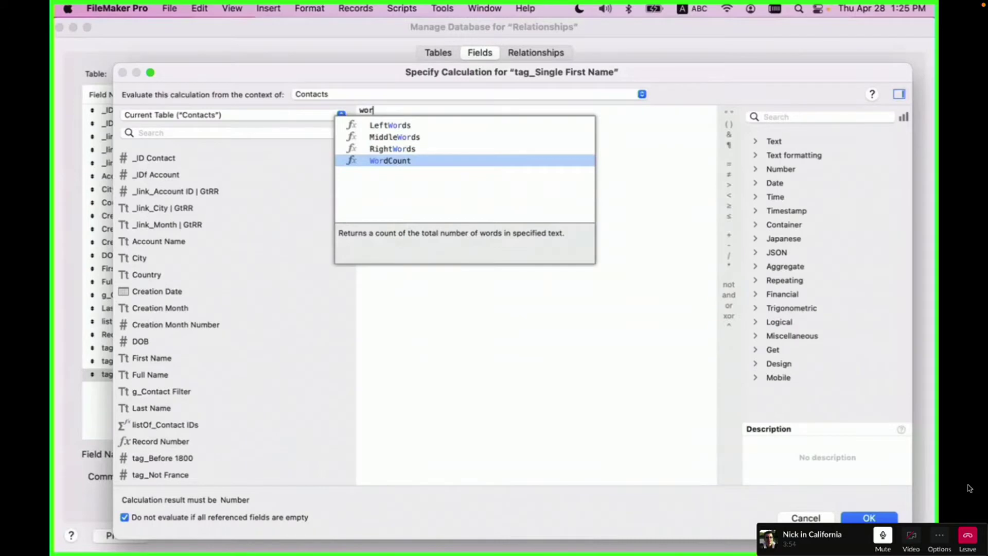
key(Return)
key(BackSpace)
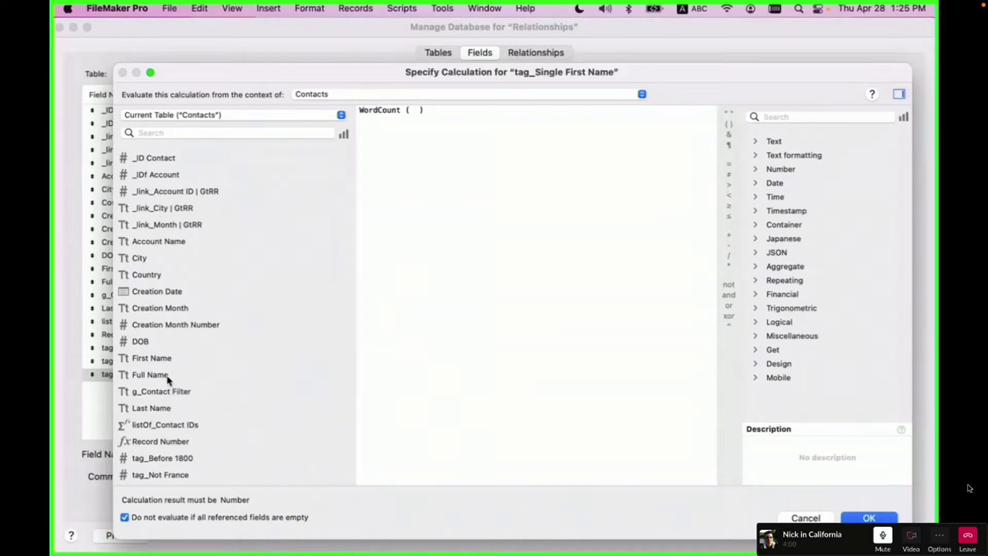
double_click(154, 358)
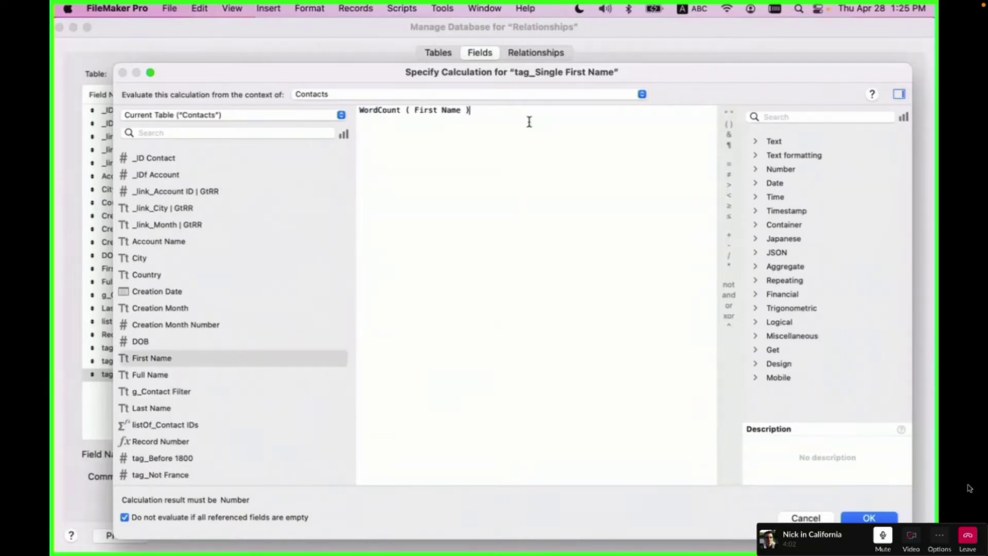
text(= 1)
click(857, 517)
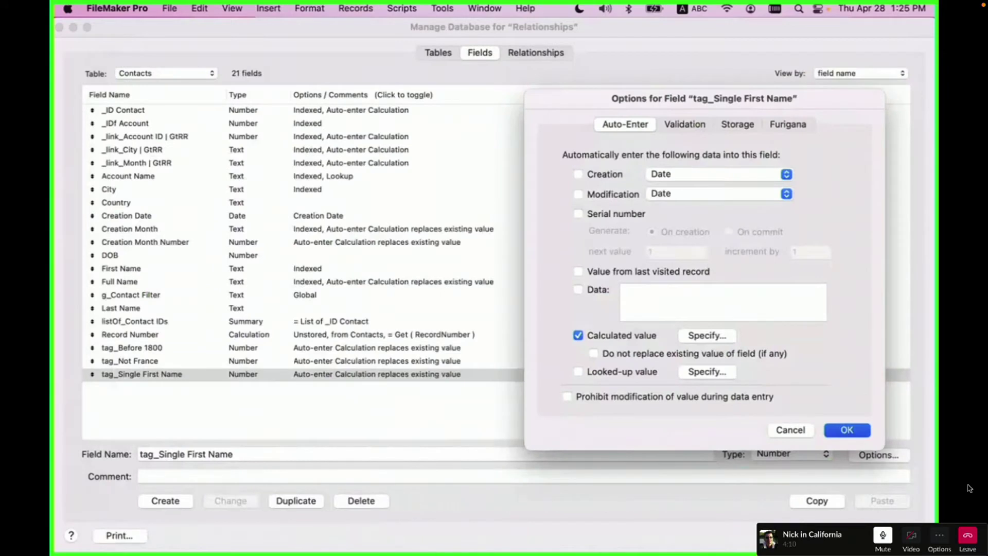
click(847, 431)
Step: Save the field definitions and add tag_Single First Name as a column in the Contacts table view
key(Return)
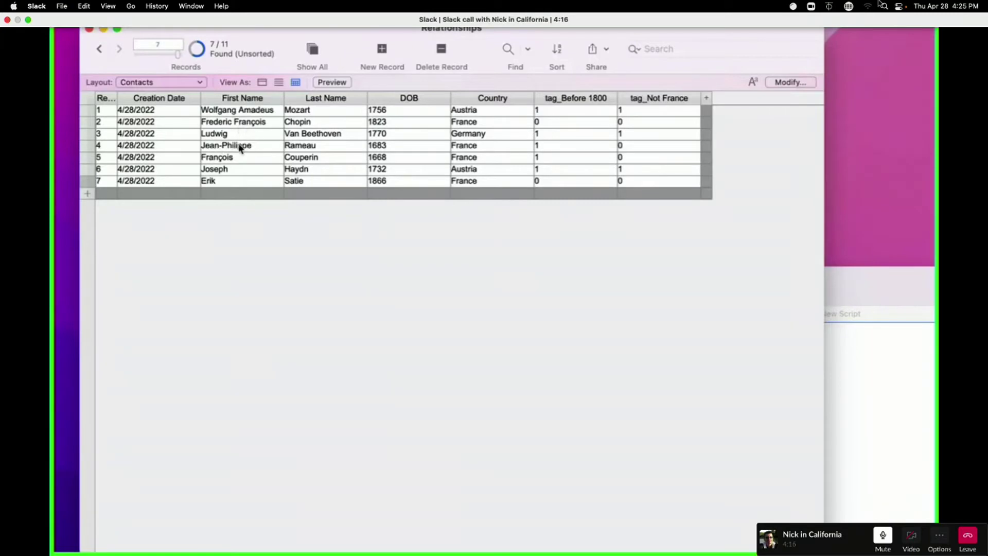
click(787, 83)
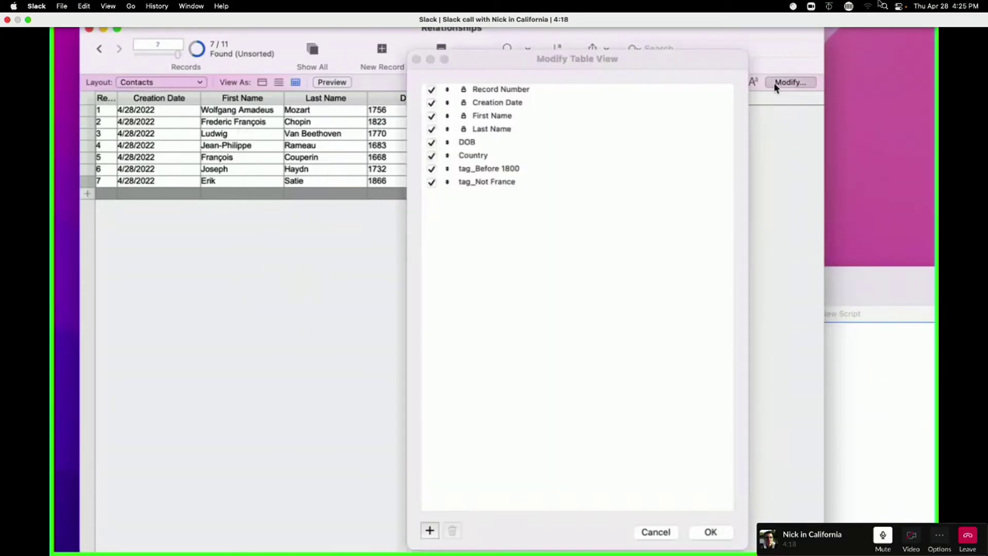
click(434, 530)
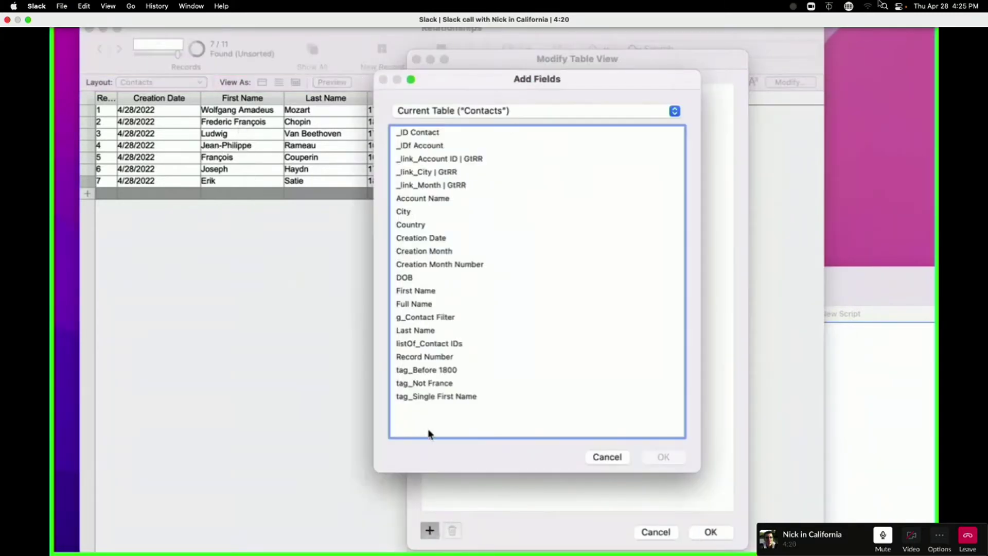
double_click(440, 405)
click(707, 532)
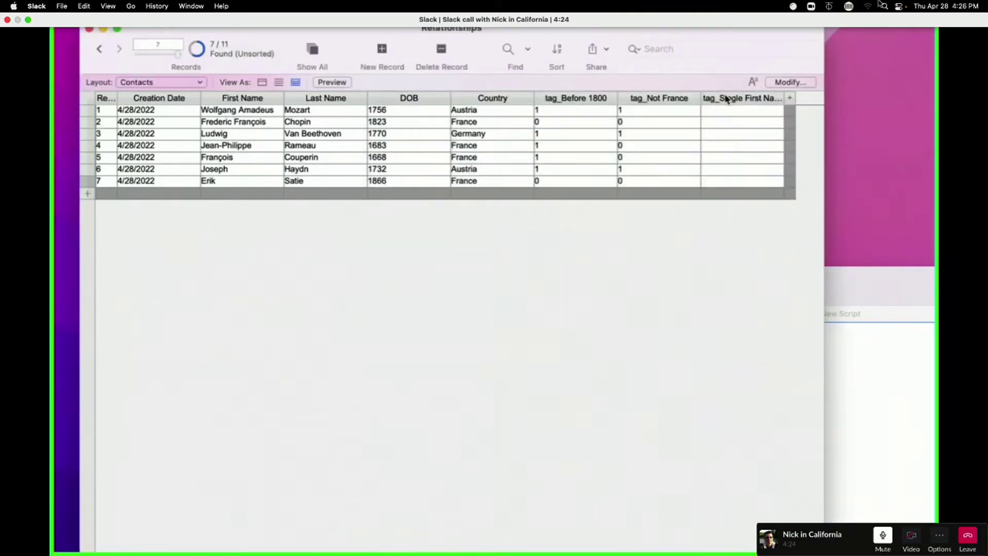
Step: Replace the First Name field's contents in all found records with the calculated result First Name to populate the new tag
click(720, 110)
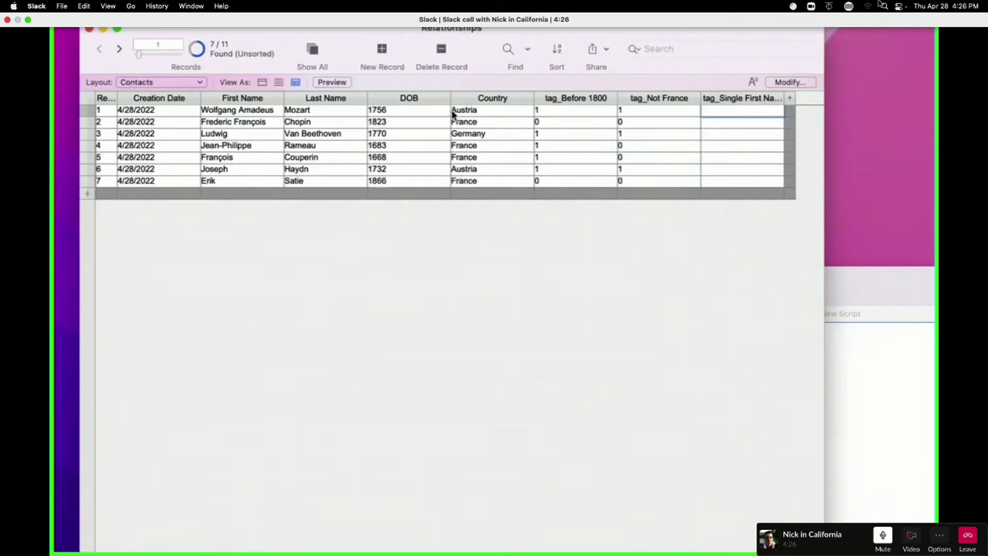
click(257, 122)
key(super+equal)
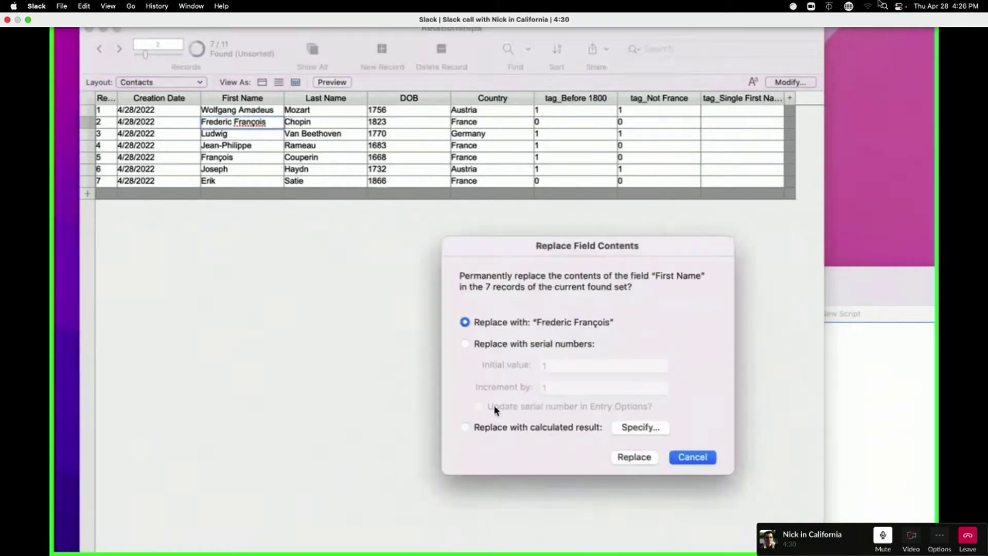
click(647, 430)
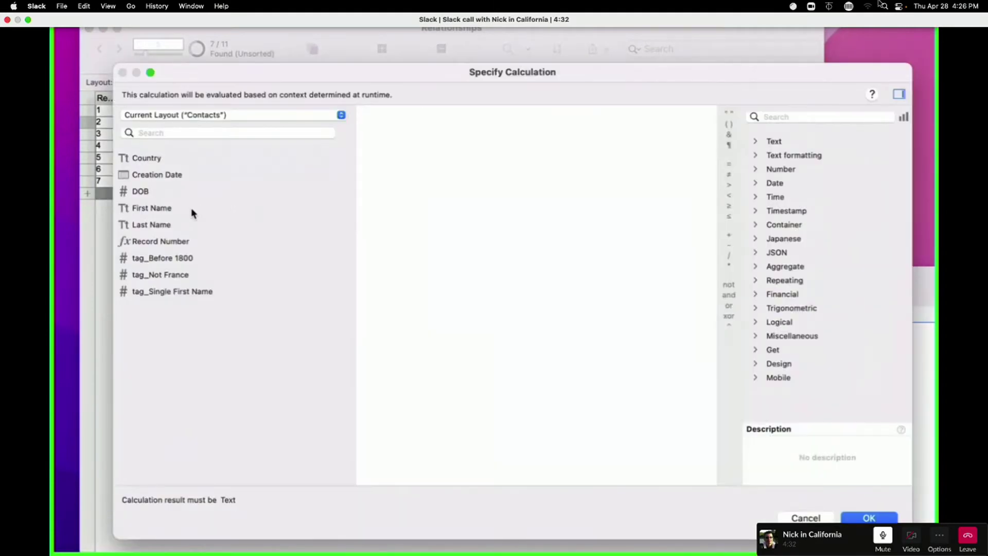
double_click(169, 208)
click(867, 517)
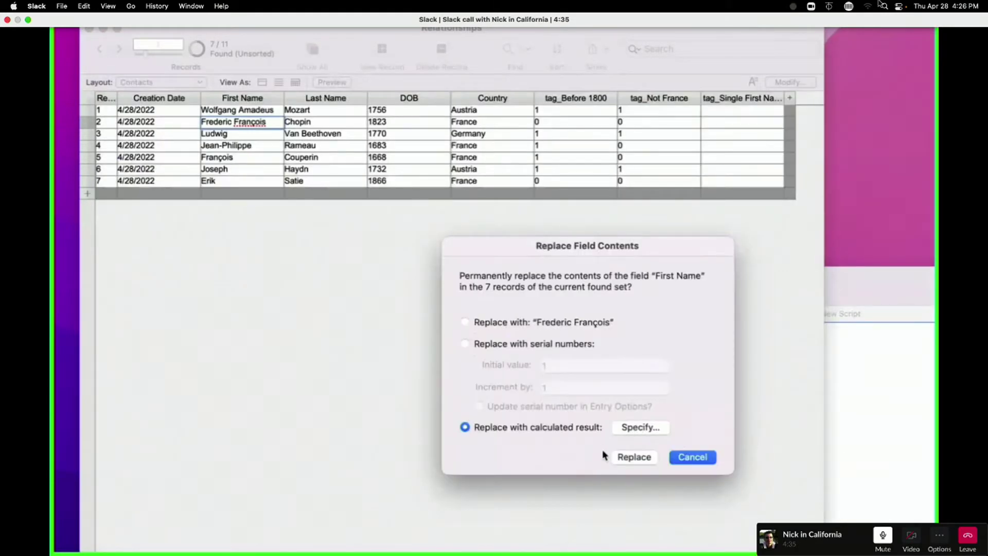
click(633, 457)
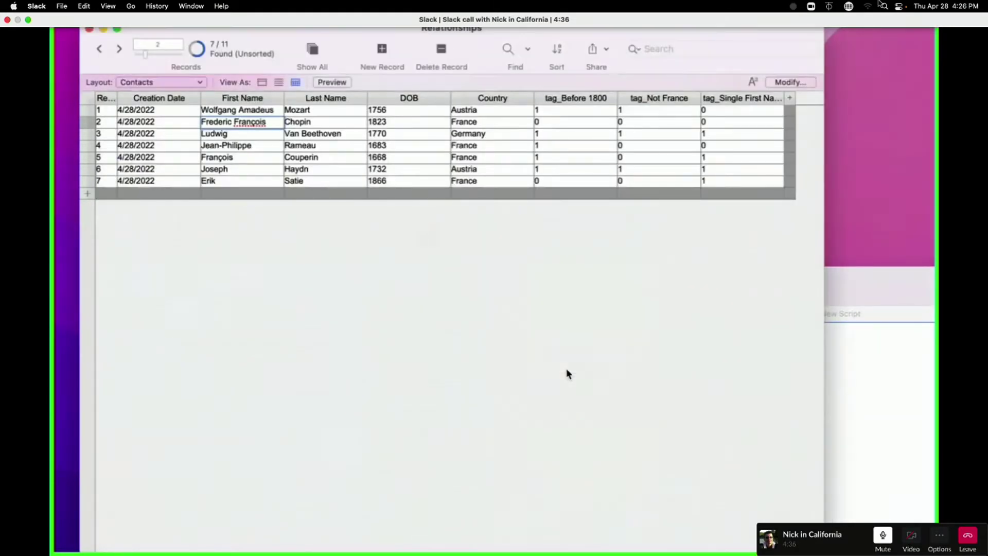
Step: Check the tag_Single First Name values in the third through seventh found records of the Contacts table view
click(687, 254)
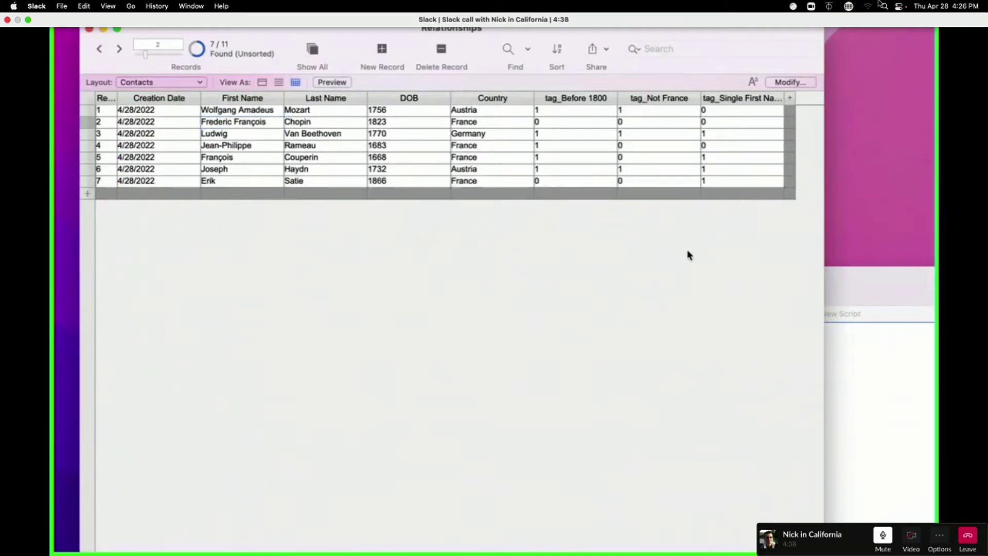
click(715, 133)
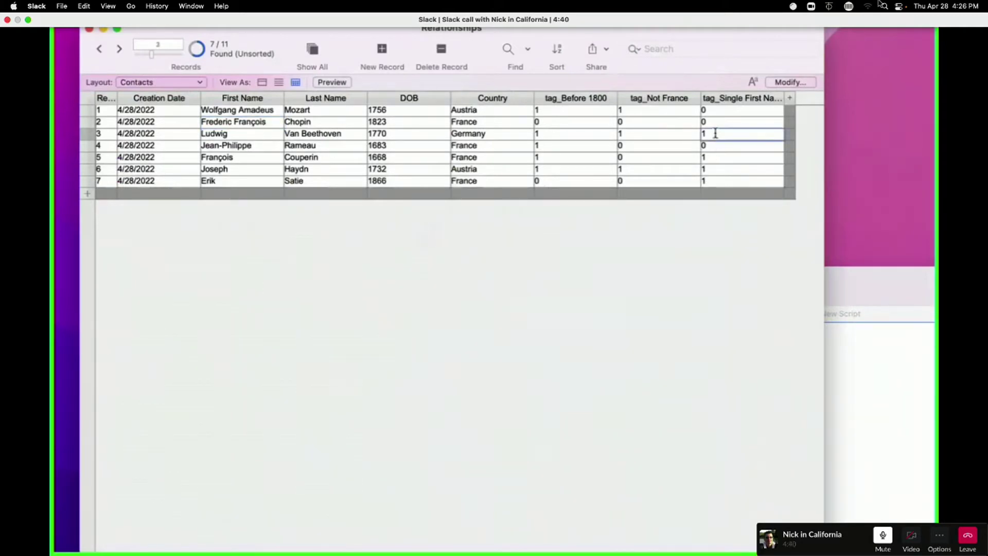
click(719, 147)
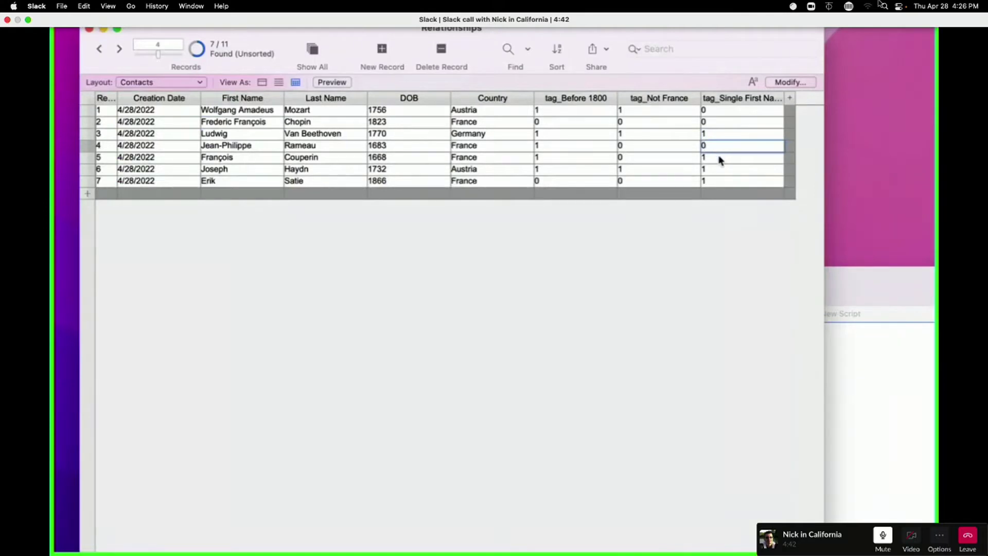
click(720, 157)
click(716, 170)
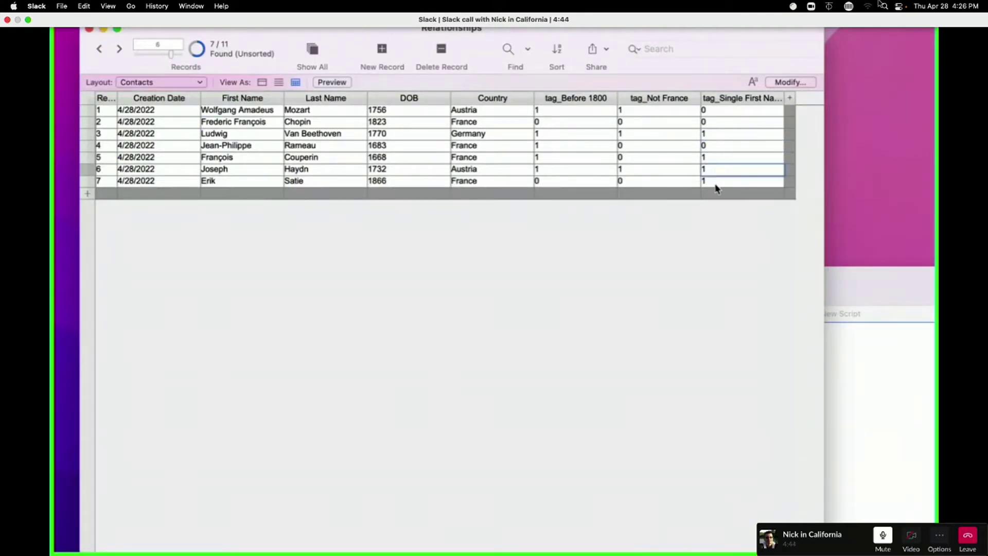
click(715, 183)
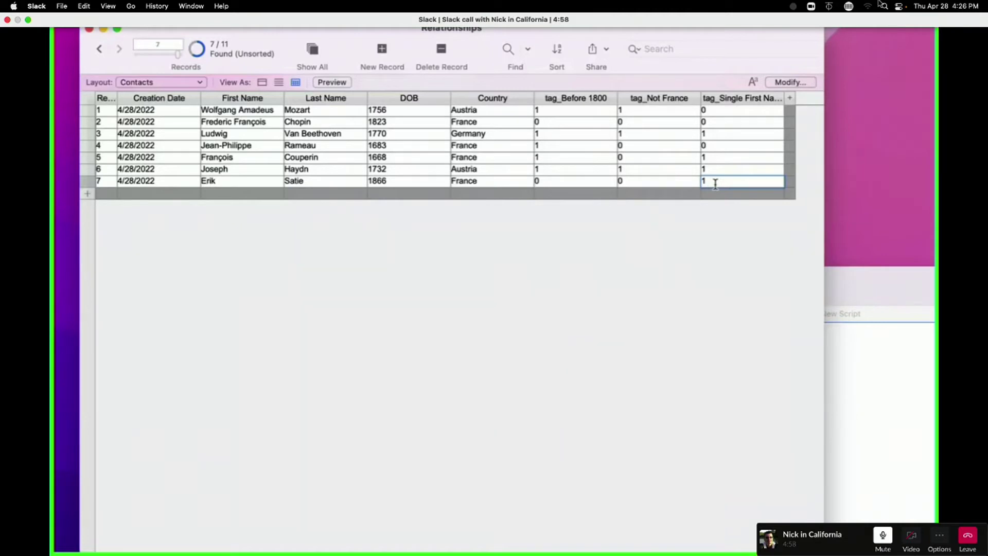
Step: Switch to the Accounts layout to view the ACME account's related contacts
click(175, 81)
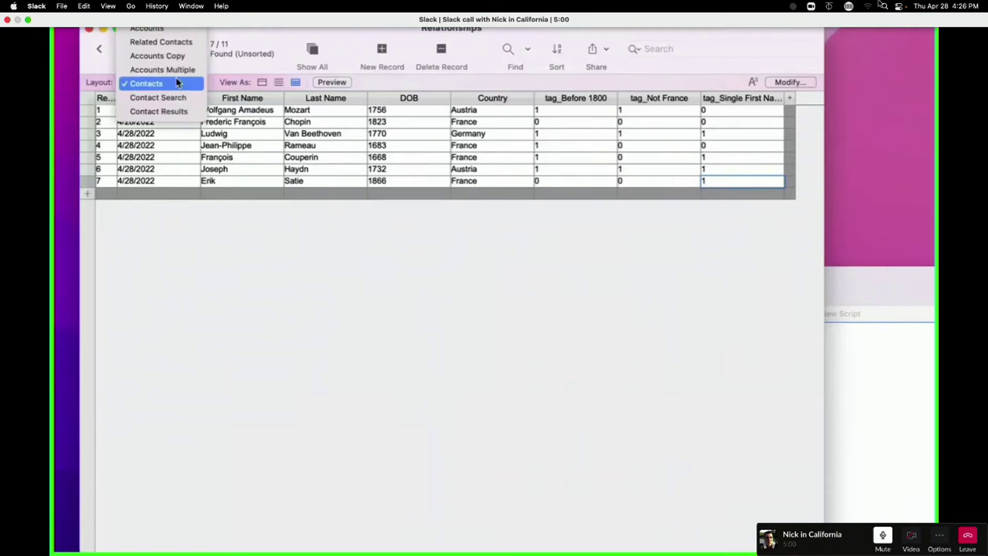
click(174, 32)
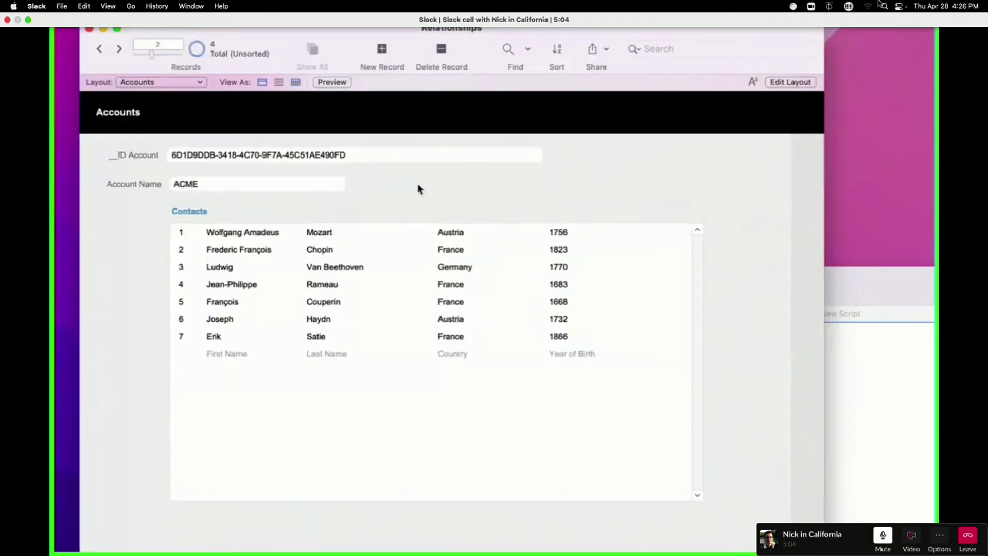
click(167, 84)
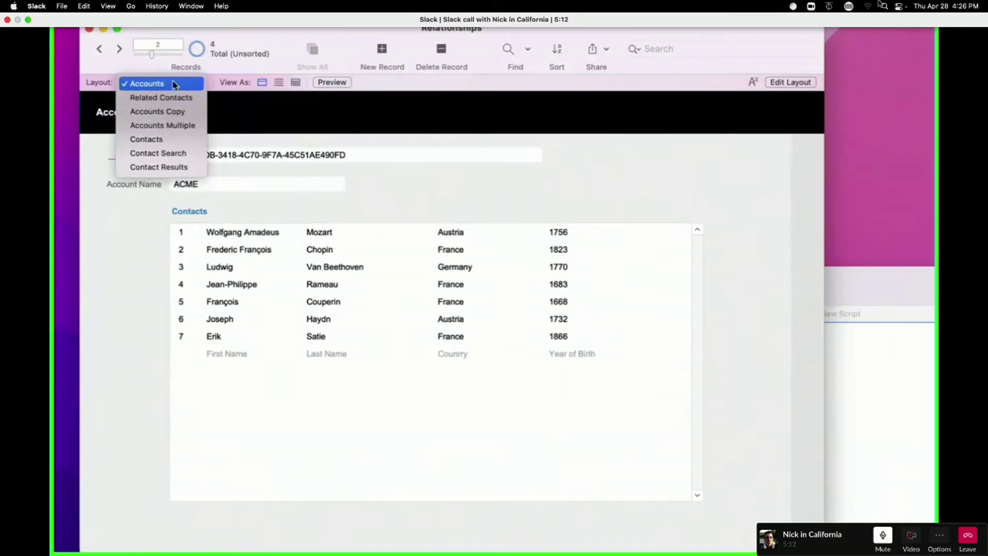
click(283, 147)
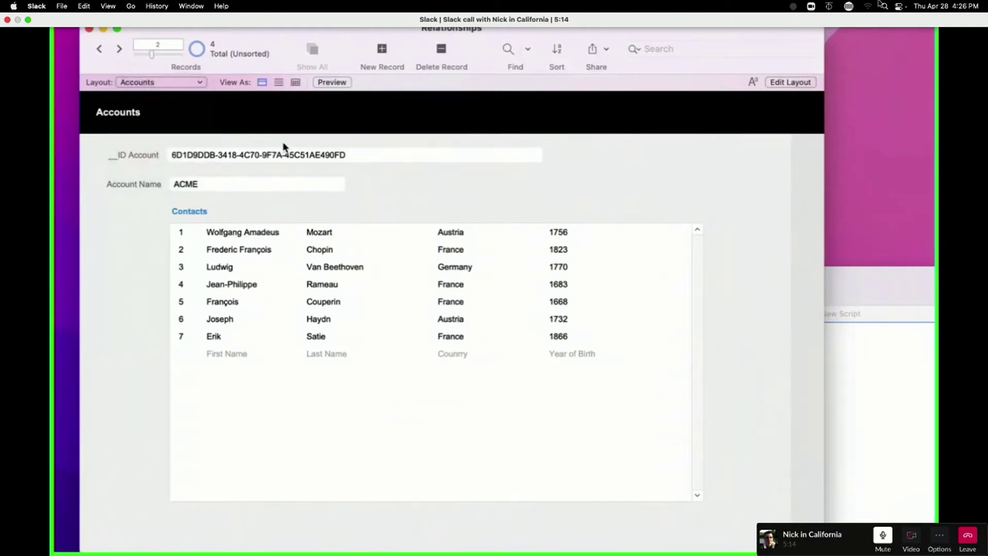
Step: Go to the Related Contacts layout by way of Layout mode, return to Browse mode and inspect the g_Permanent Link field
key(super+l)
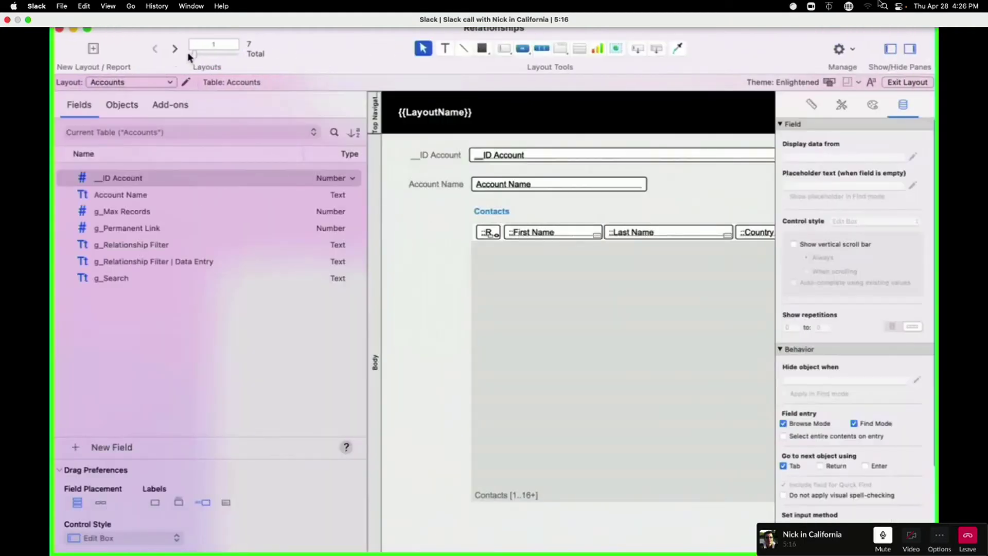
click(173, 54)
click(173, 53)
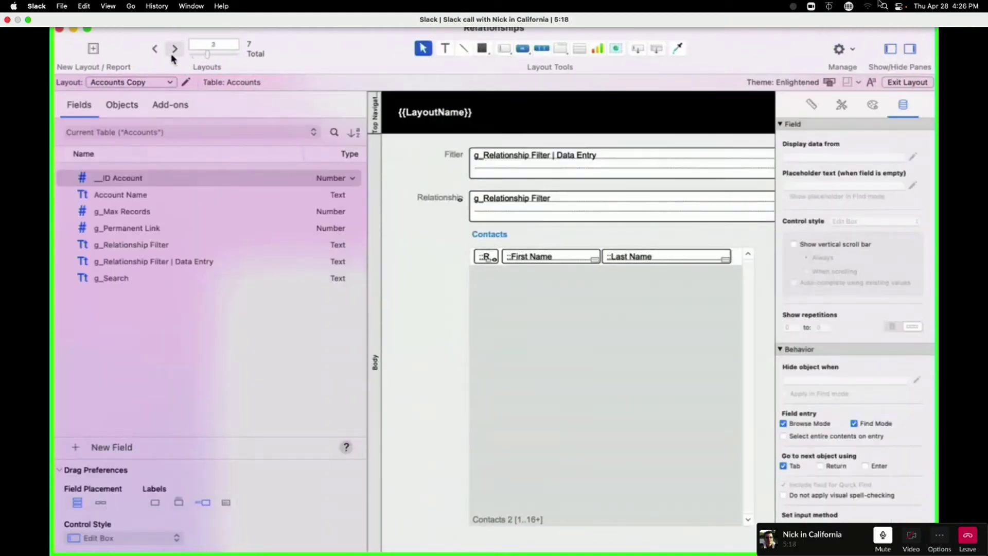
click(159, 54)
key(super+b)
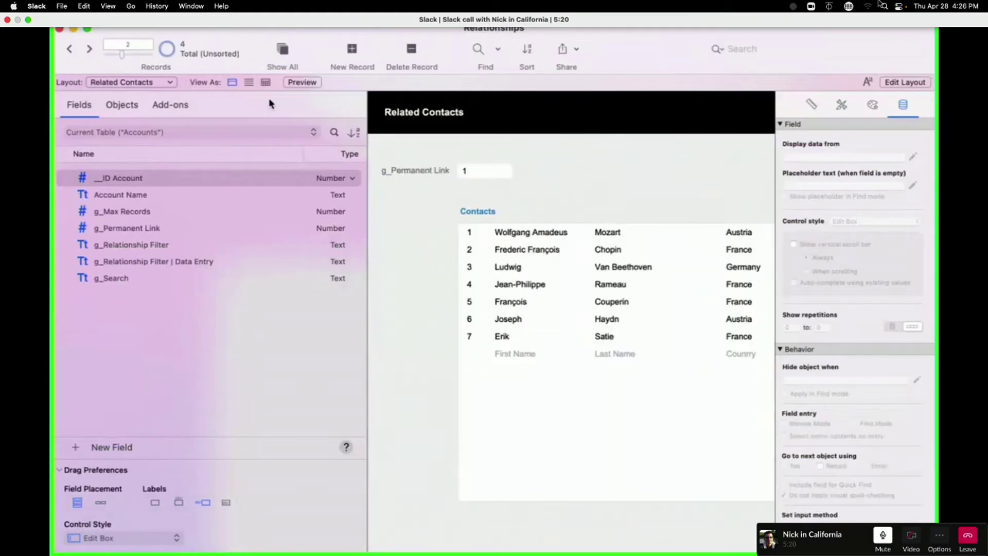
click(212, 176)
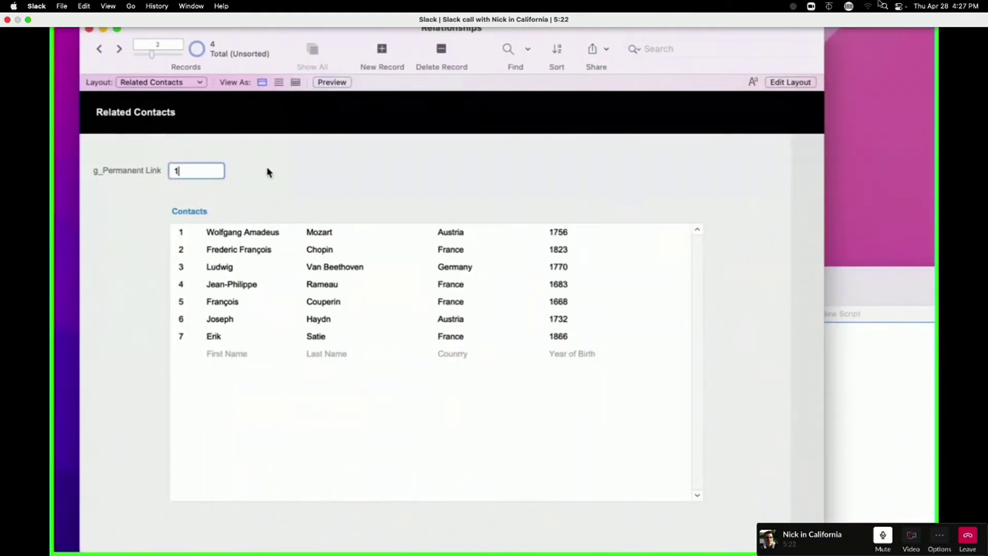
click(267, 172)
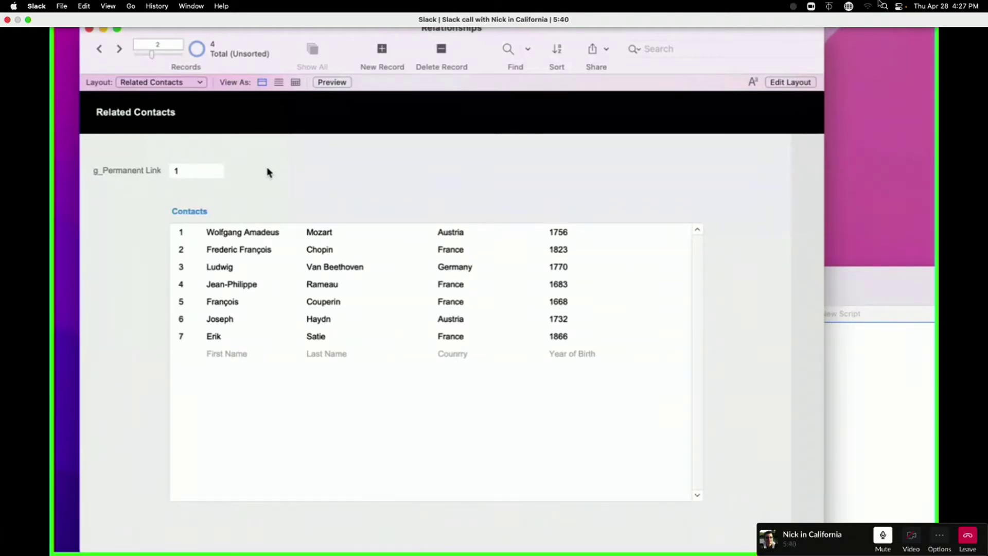
Step: Examine the definition of g_Permanent Link in the Accounts table and its value on the Related Contacts layout
key(super+shift+d)
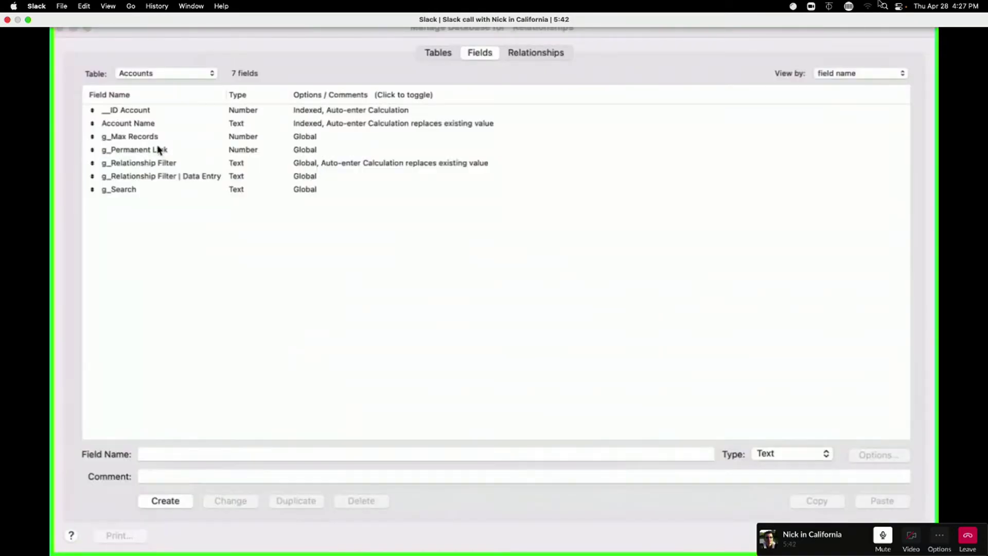
click(156, 31)
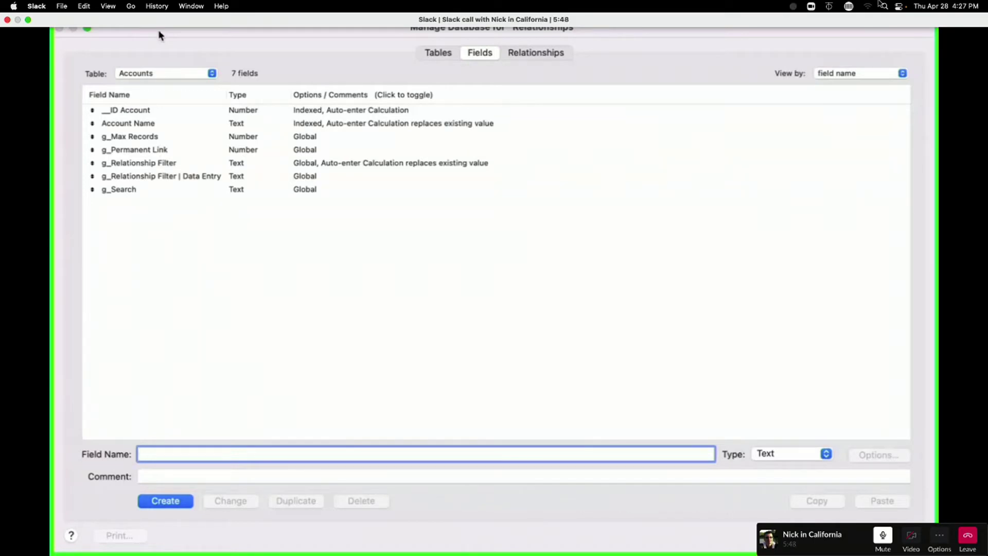
click(153, 154)
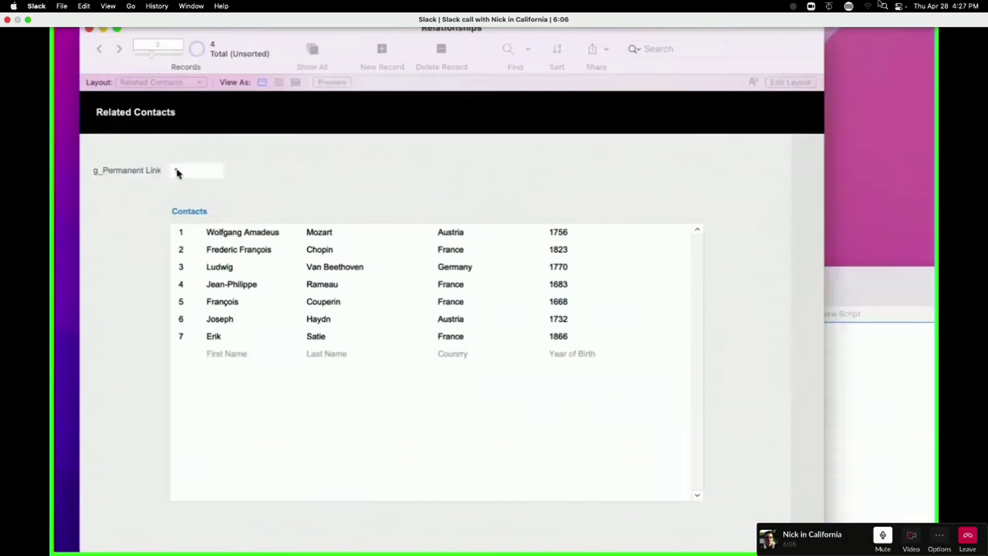
click(193, 170)
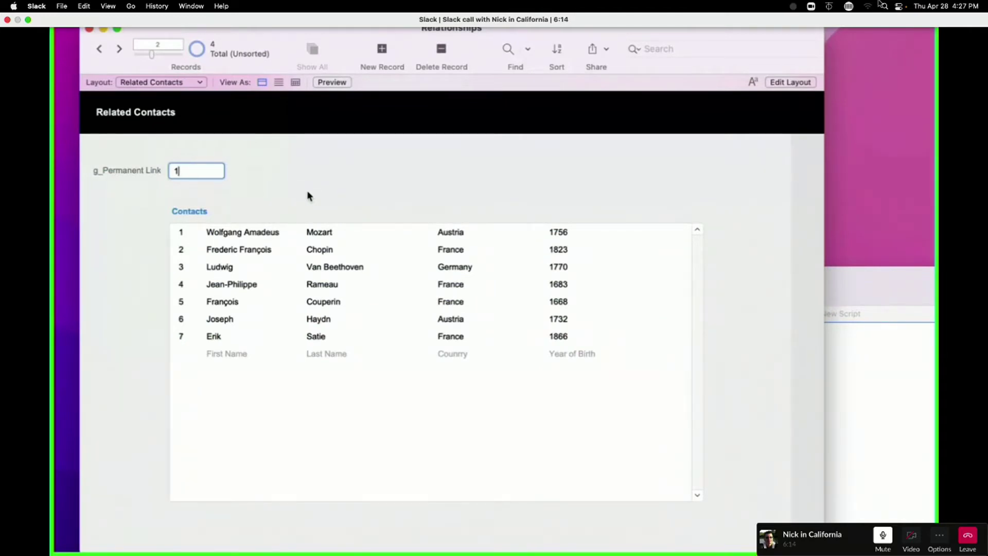
Step: Change the Accounts–Contacts relationship criterion to match g_Permanent Link with tag_Before 1800
key(shift+super+d)
click(515, 54)
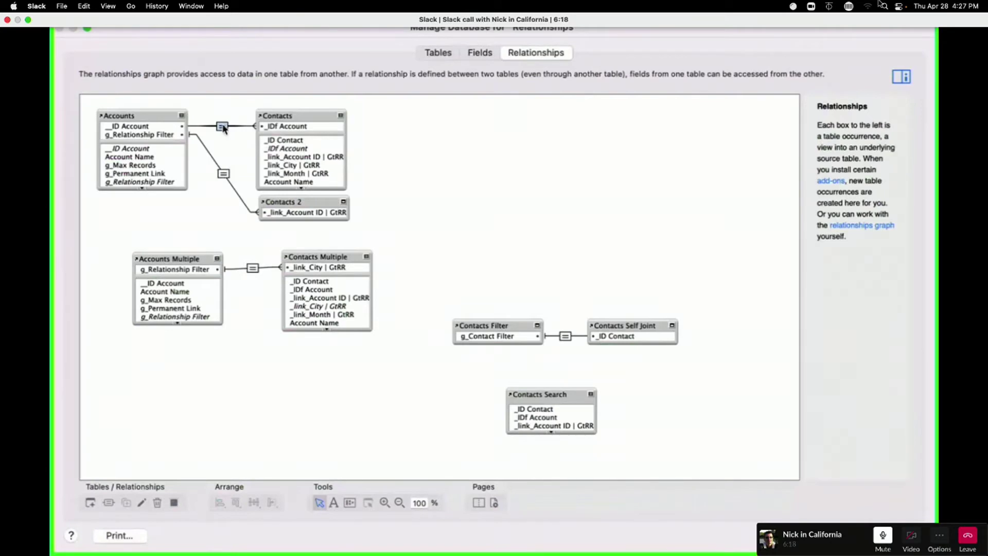
double_click(223, 125)
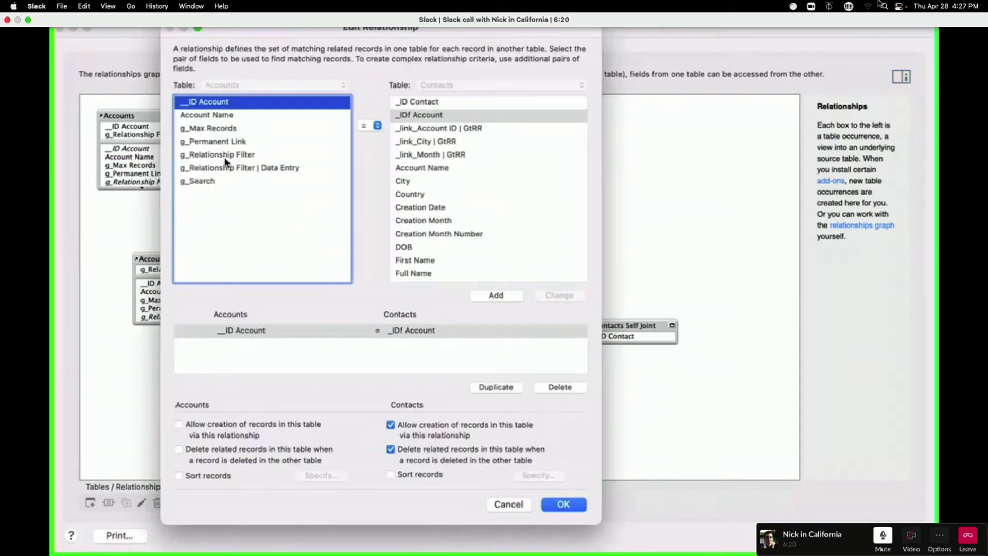
click(226, 145)
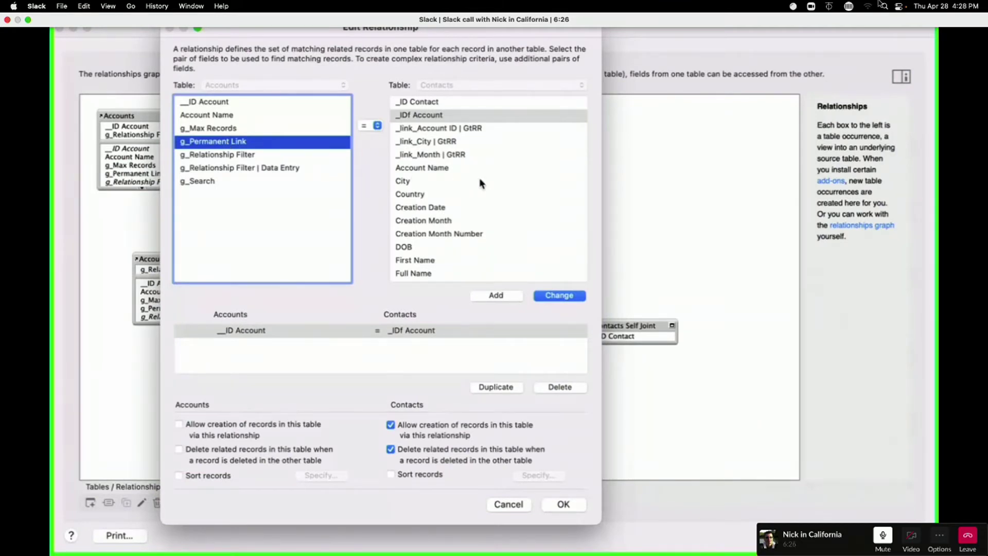
scroll(481, 180, down, 5)
click(468, 249)
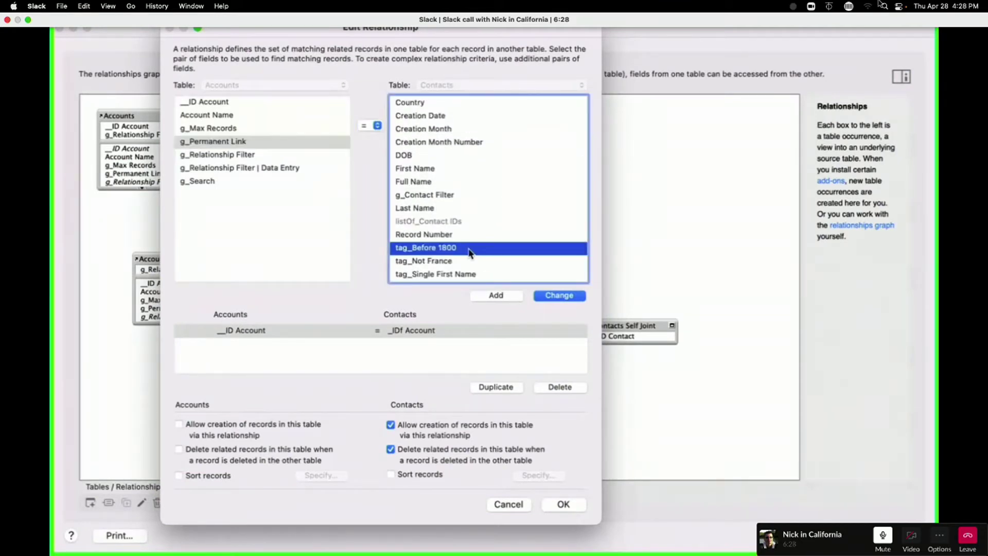
click(555, 297)
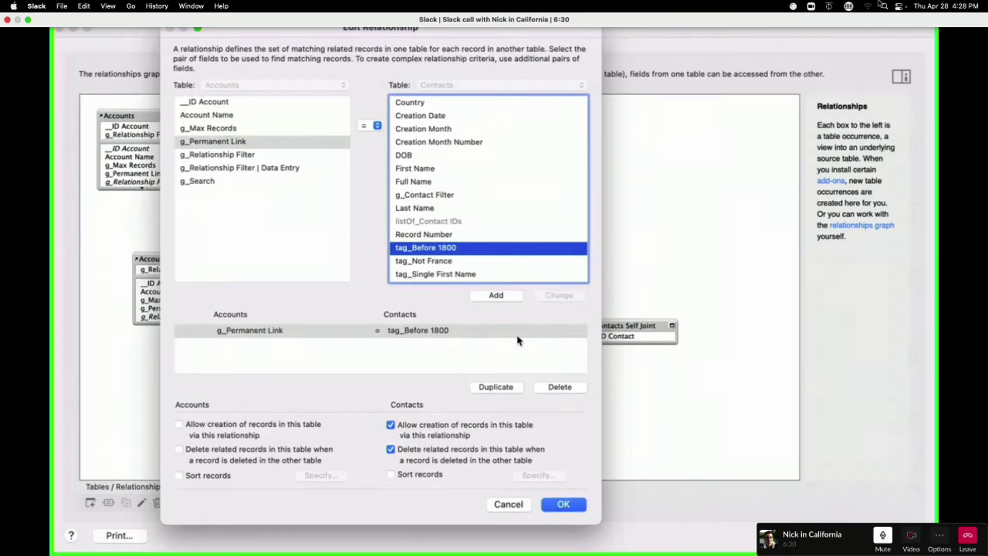
Step: Turn off creation and deletion of related Contacts records through this relationship, and save the database changes
click(416, 431)
click(392, 450)
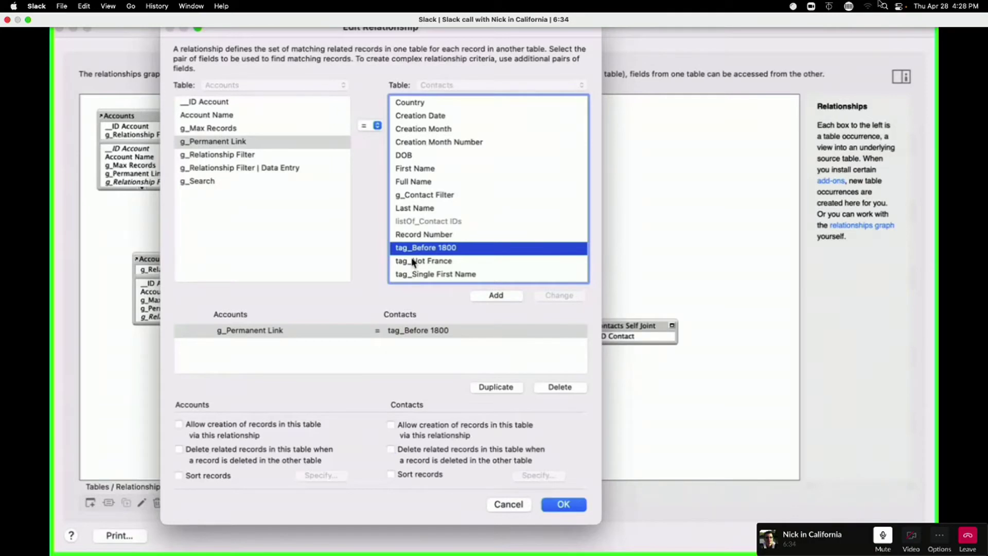
click(563, 504)
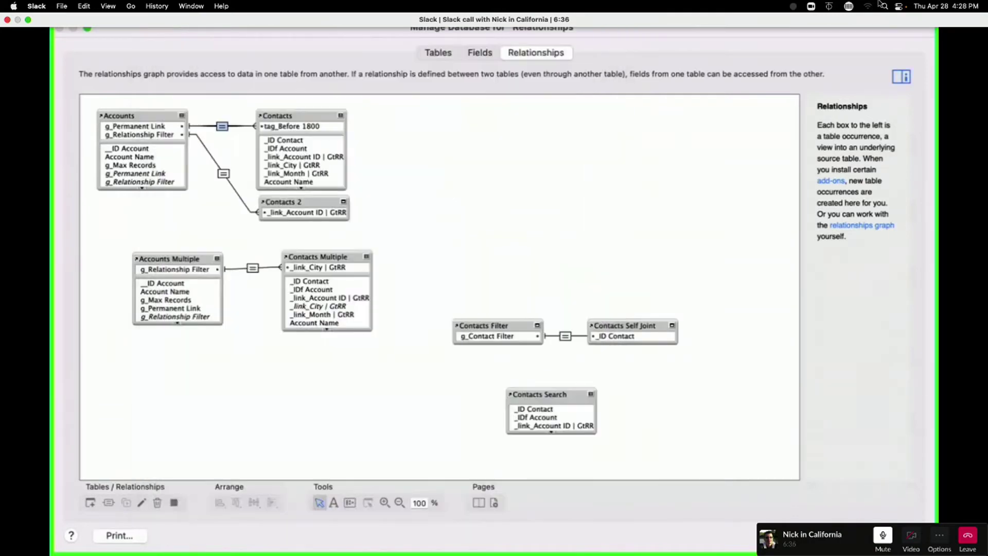
key(Return)
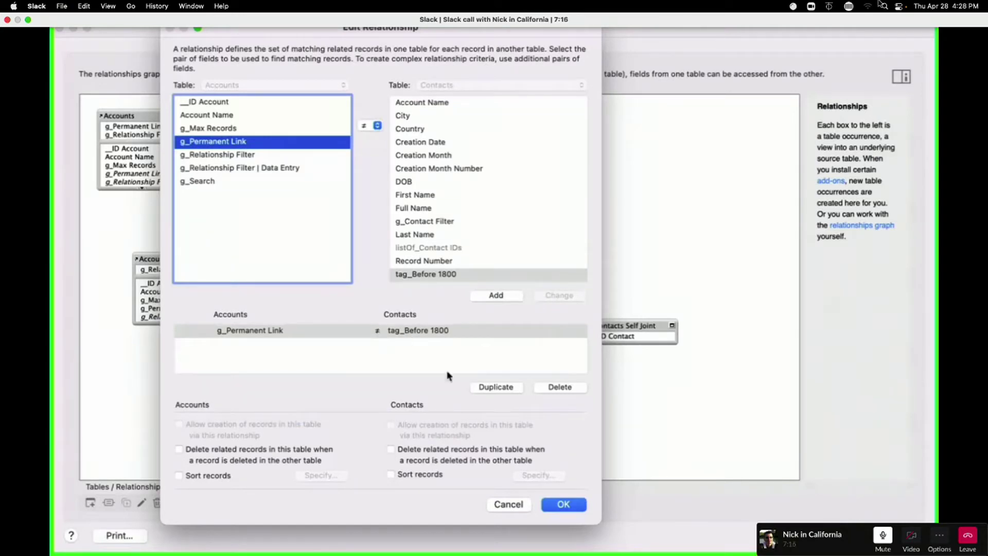
Step: Apply the ≠ operator between g_Permanent Link and tag_Before 1800 and save the relationship change
click(563, 503)
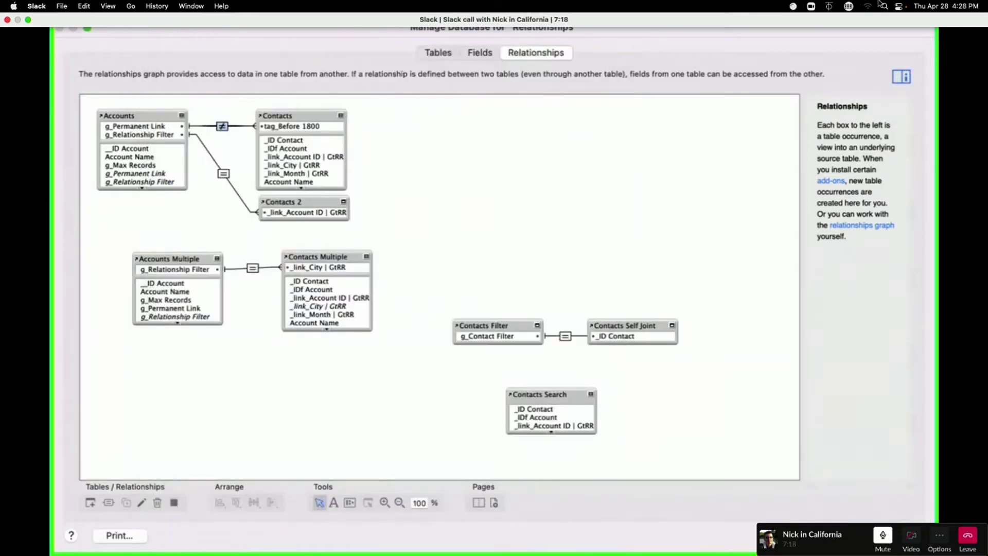
key(Return)
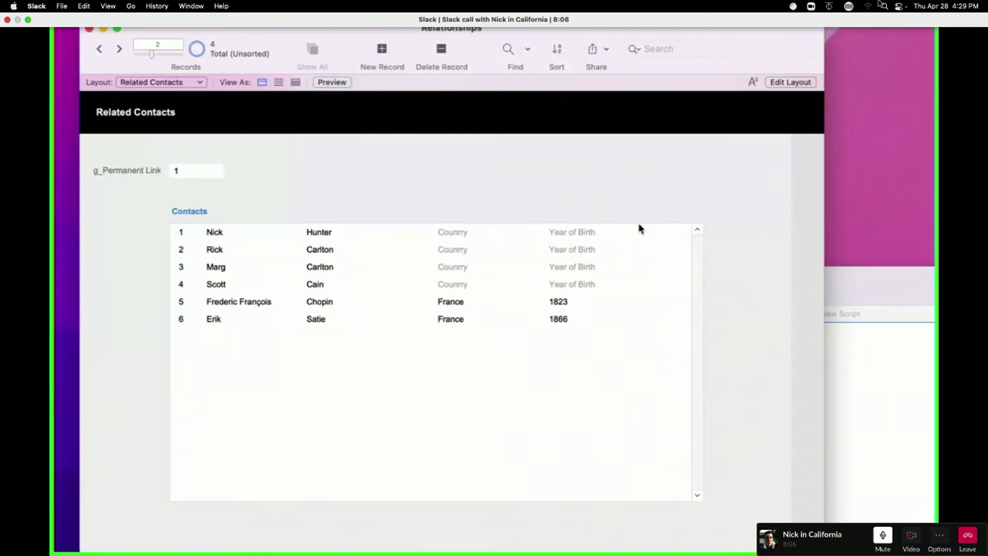
Step: Duplicate the tag_Single First Name field in the Contacts table and rename the copy "tag_No DOB"
key(super+shift+d)
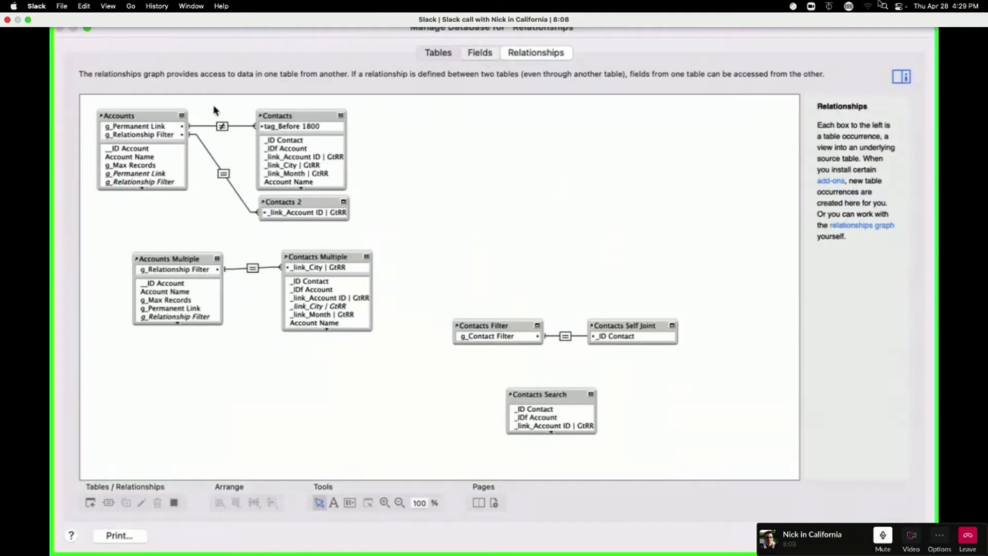
key(super+2)
click(163, 77)
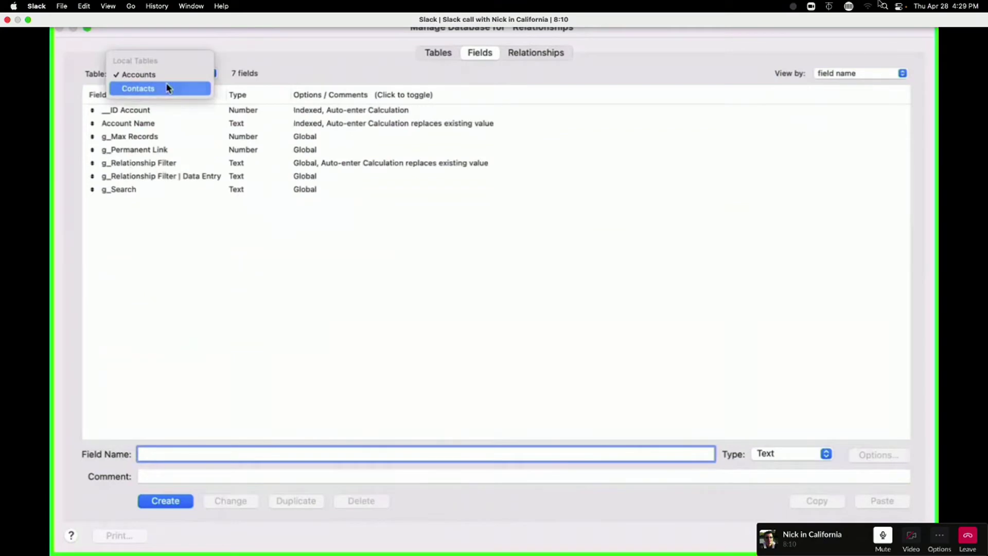
click(166, 87)
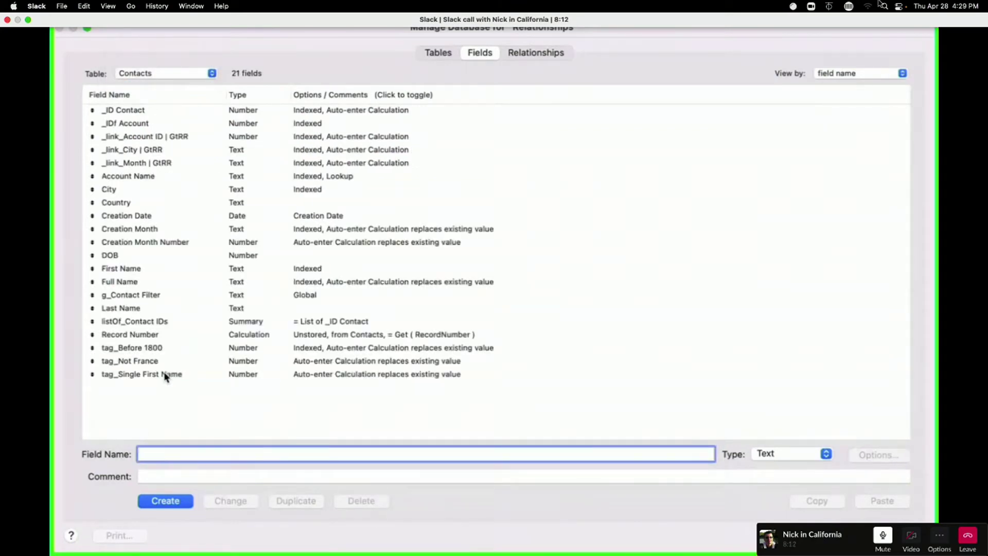
click(170, 374)
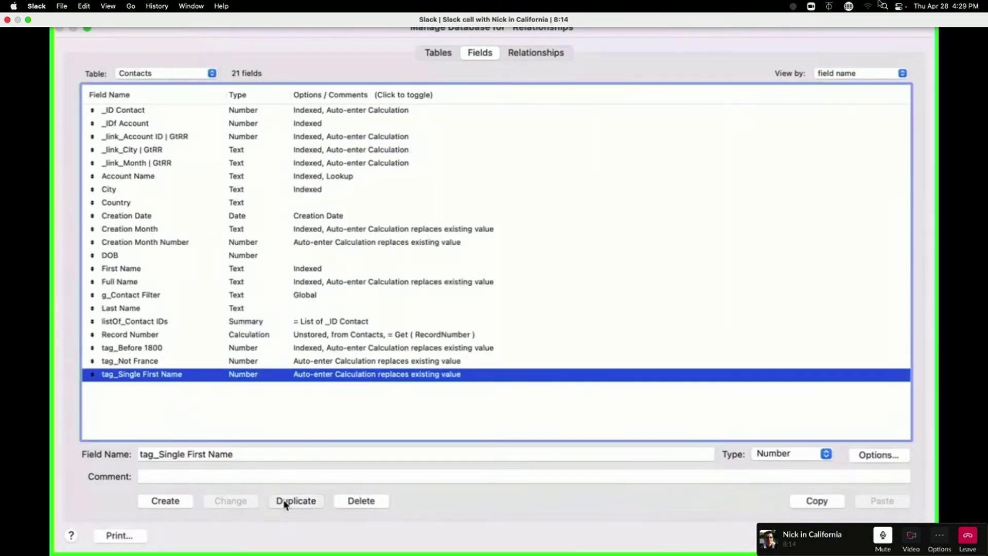
click(296, 500)
drag(159, 455, 182, 463)
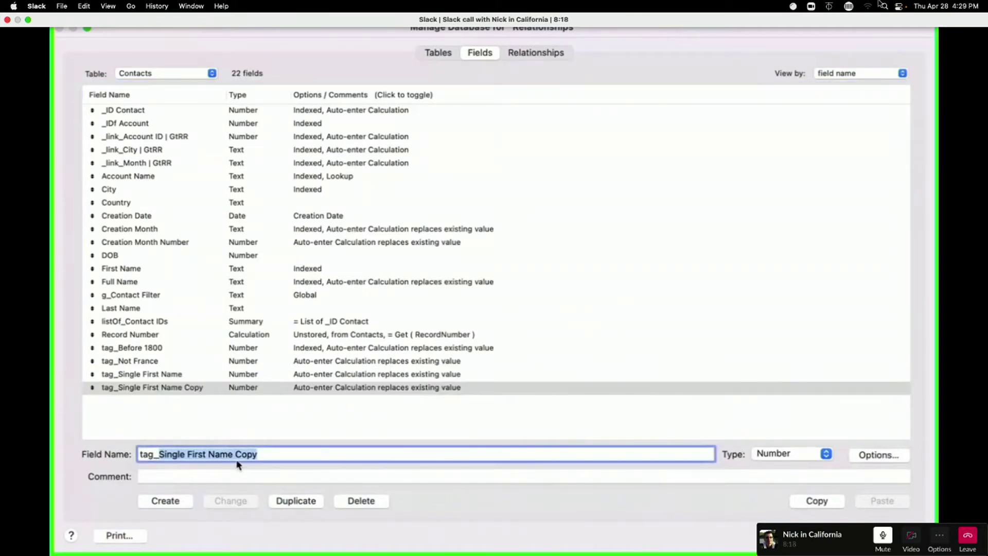
text(No)
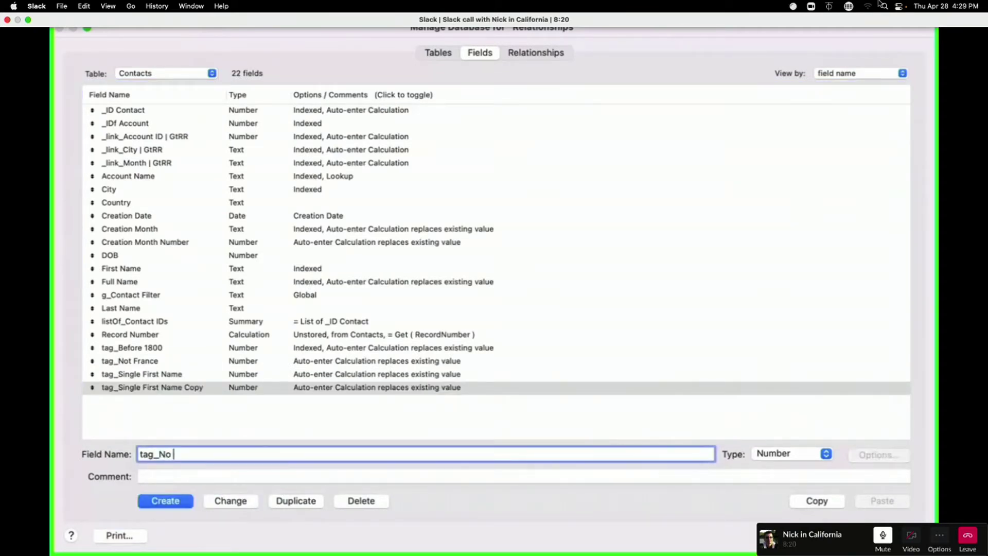
text( DOB)
key(Return)
Step: Set the tag_No DOB auto-enter calculation to IsEmpty ( DOB ) and save the database changes
double_click(265, 363)
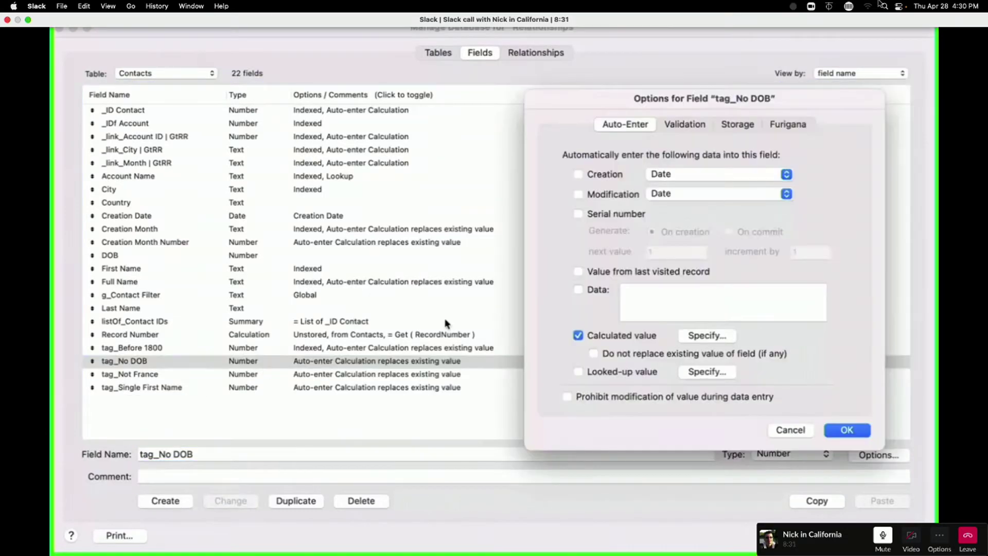
click(703, 335)
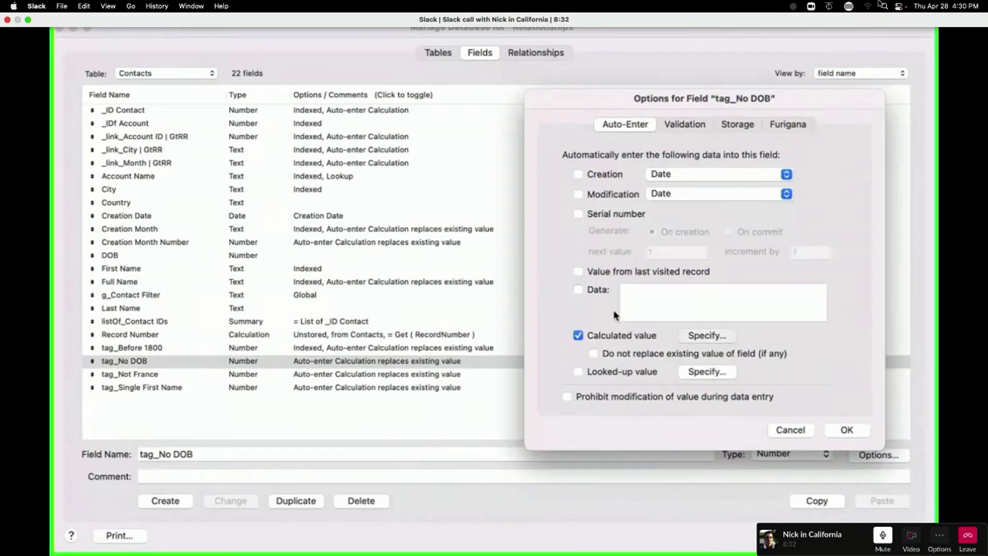
key(super+a)
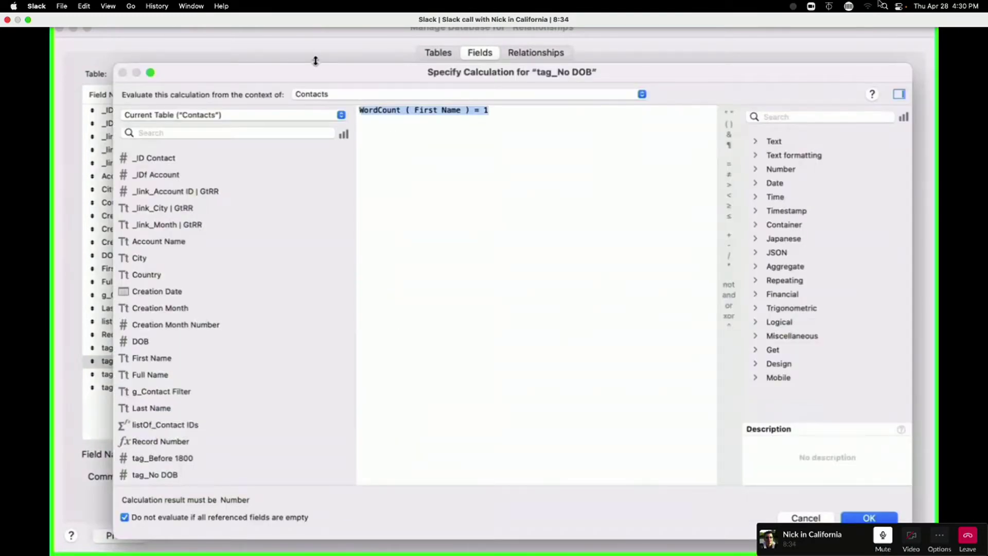
text(is)
key(Return)
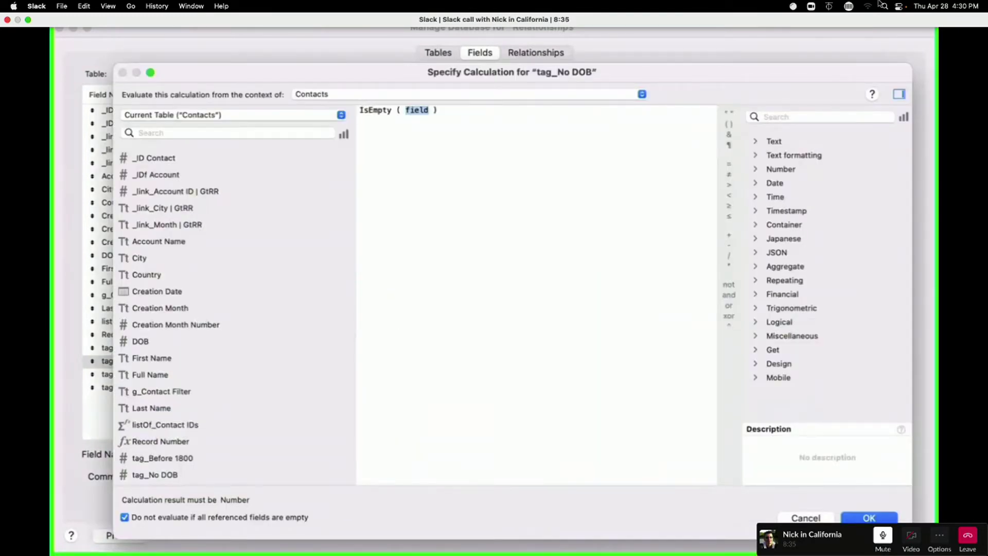
double_click(140, 344)
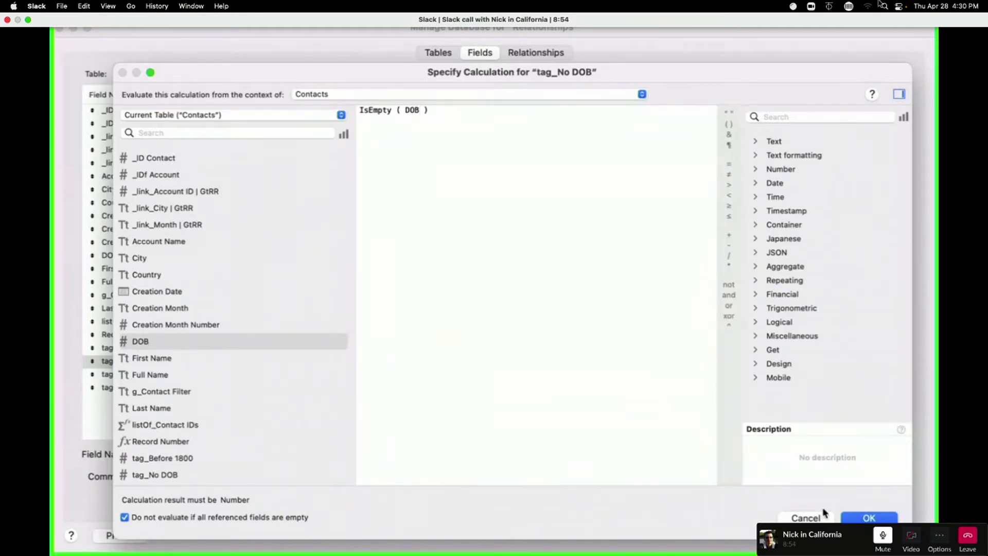
click(869, 518)
click(860, 429)
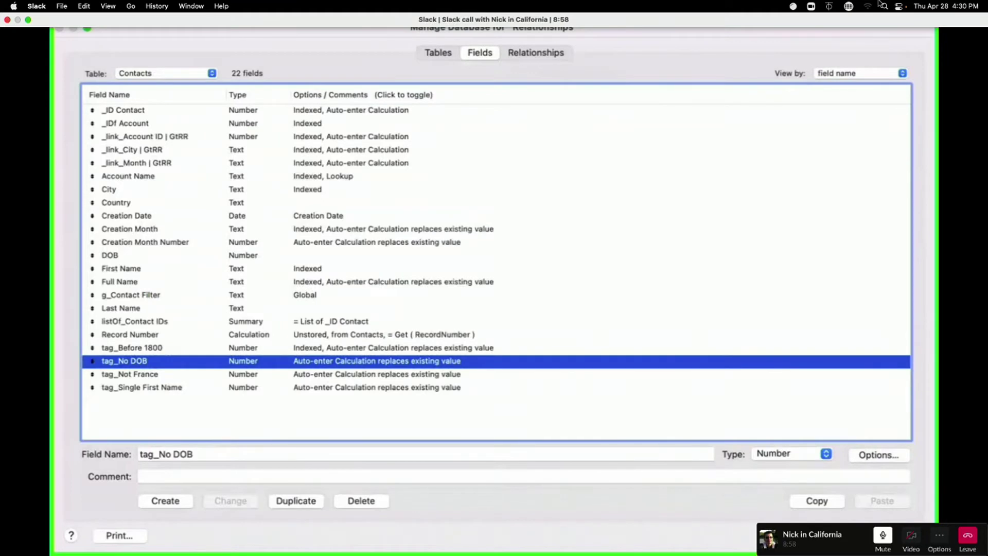
key(Return)
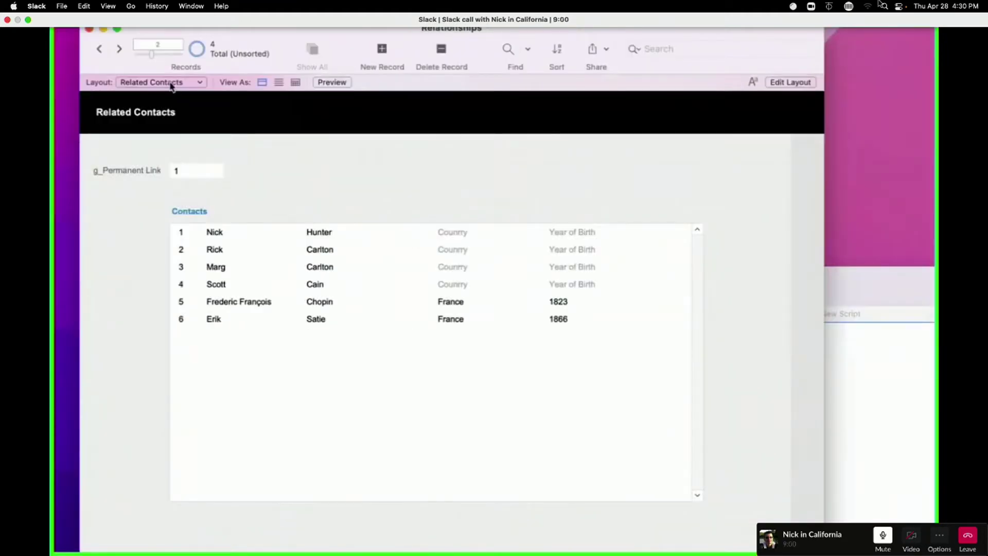
Step: Switch to the Contacts layout and replace the DOB contents across the found set with the calculated result DOB
click(172, 86)
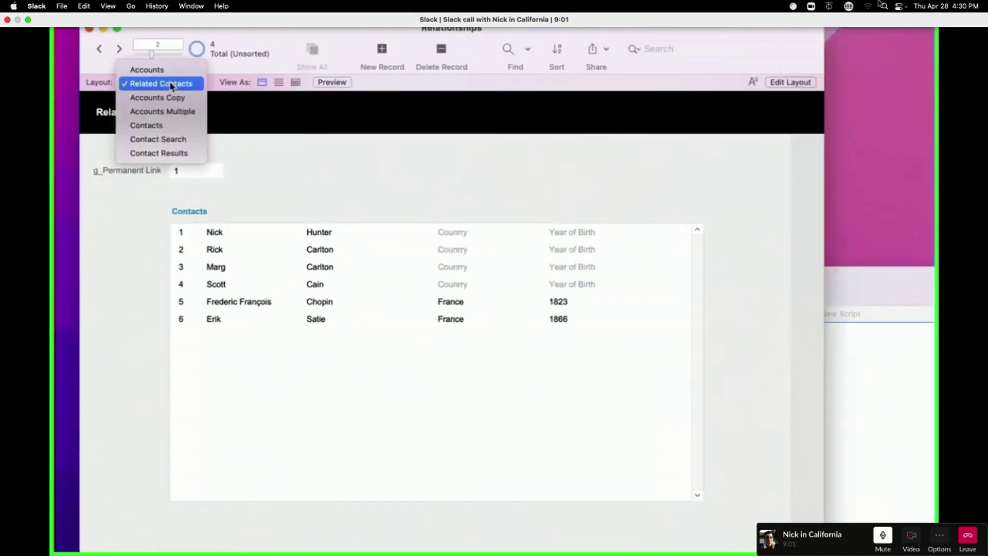
click(176, 126)
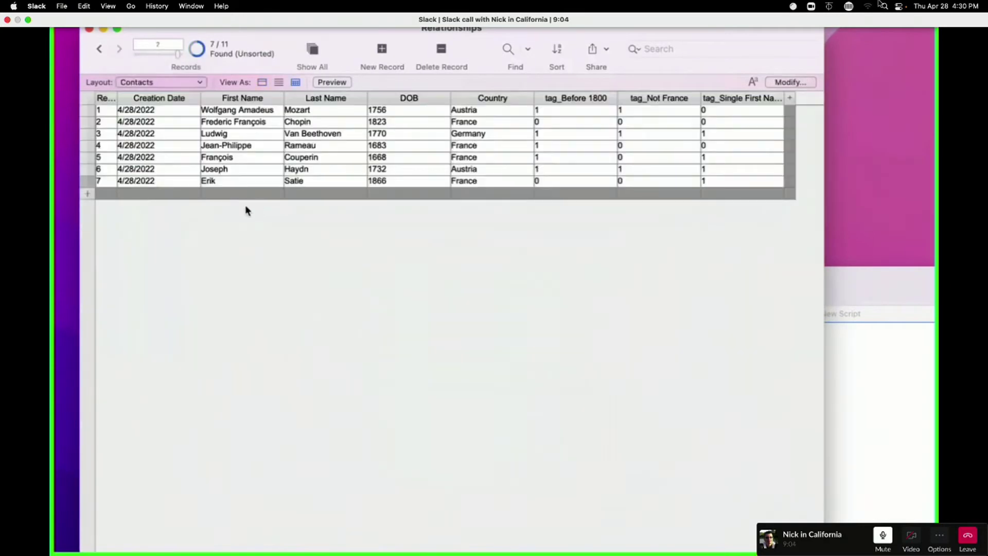
click(387, 110)
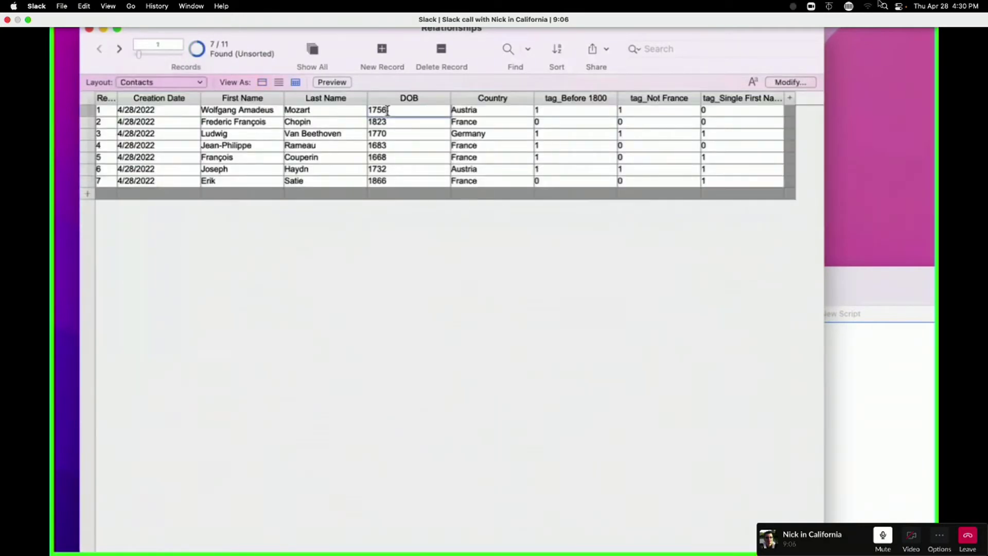
key(super+equal)
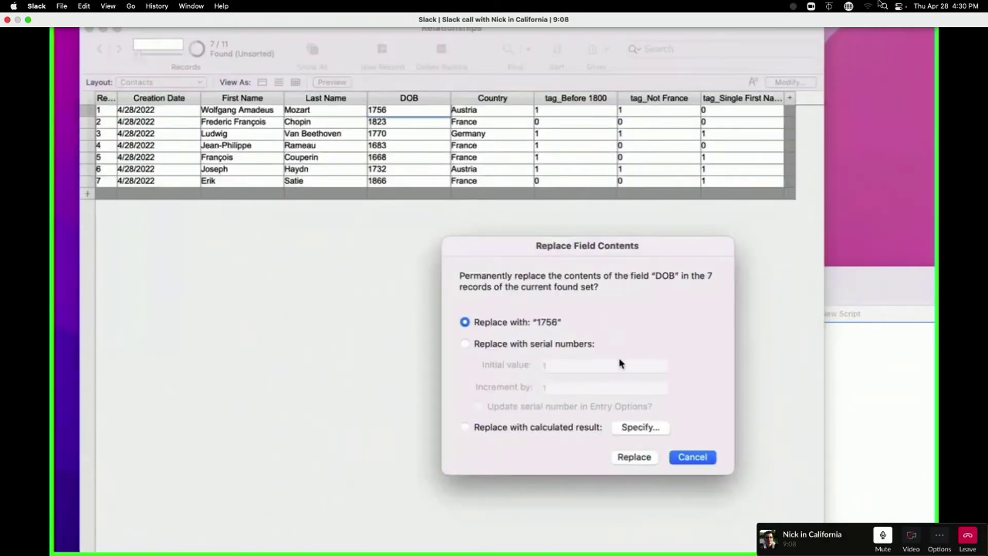
click(641, 428)
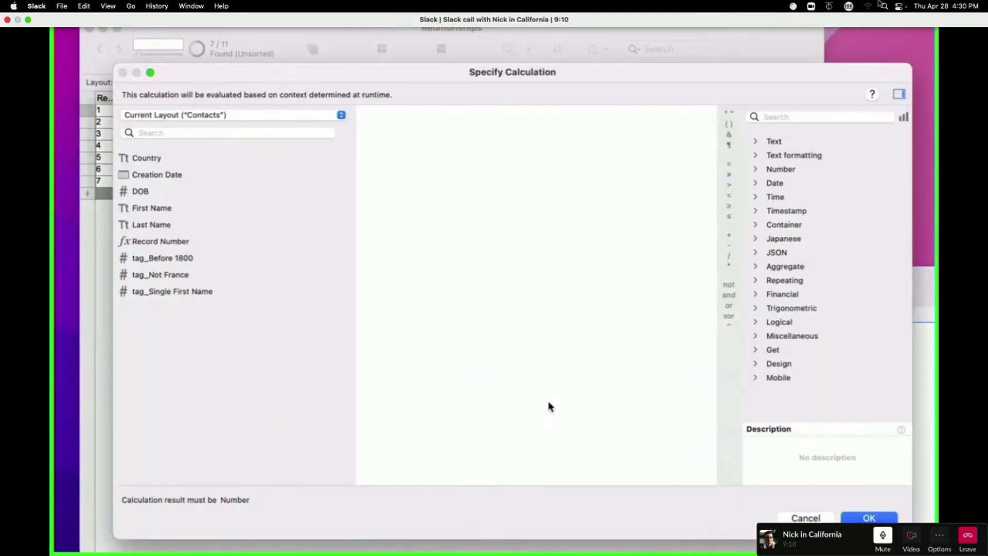
double_click(168, 194)
click(869, 518)
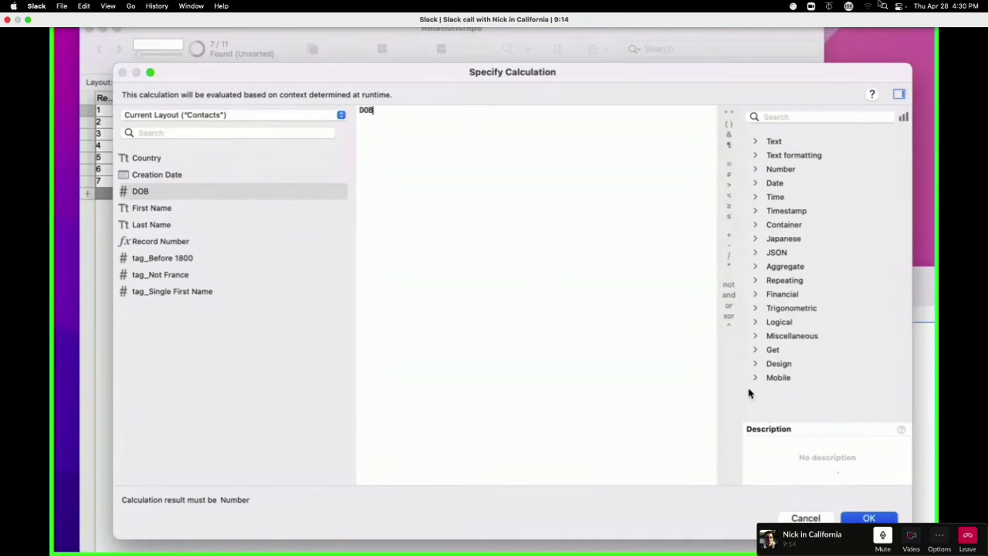
click(635, 462)
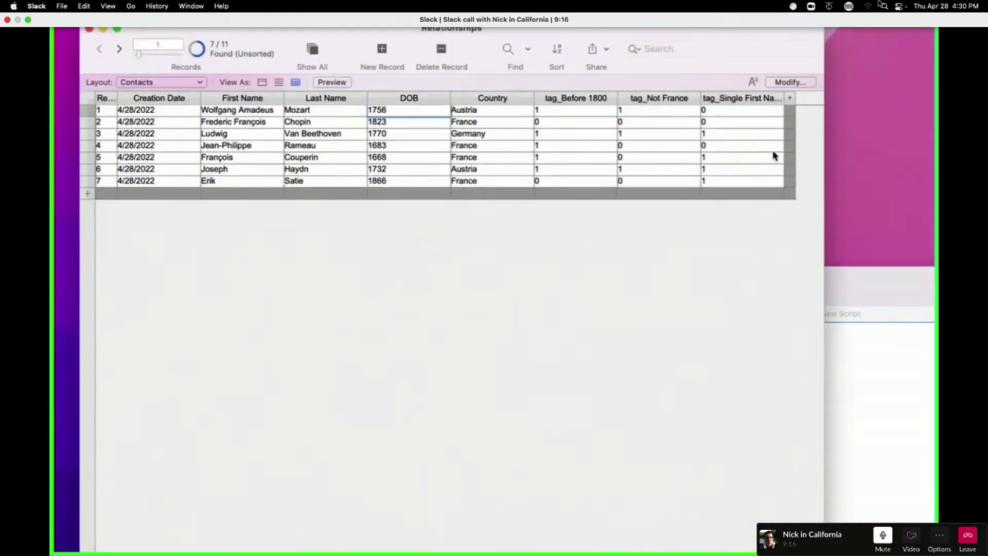
Step: Add the tag_No DOB field as a column in the Contacts table view
click(791, 82)
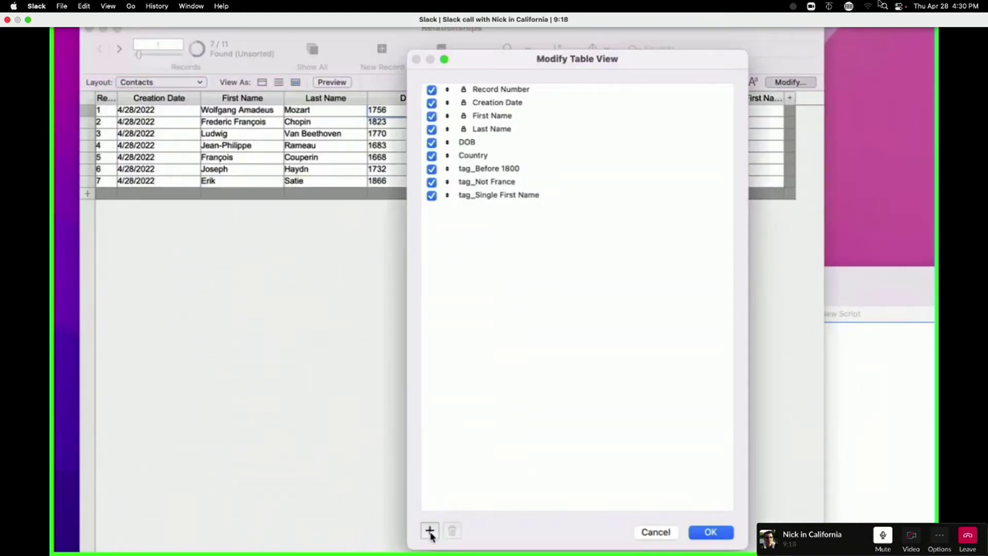
click(430, 530)
click(455, 411)
double_click(454, 411)
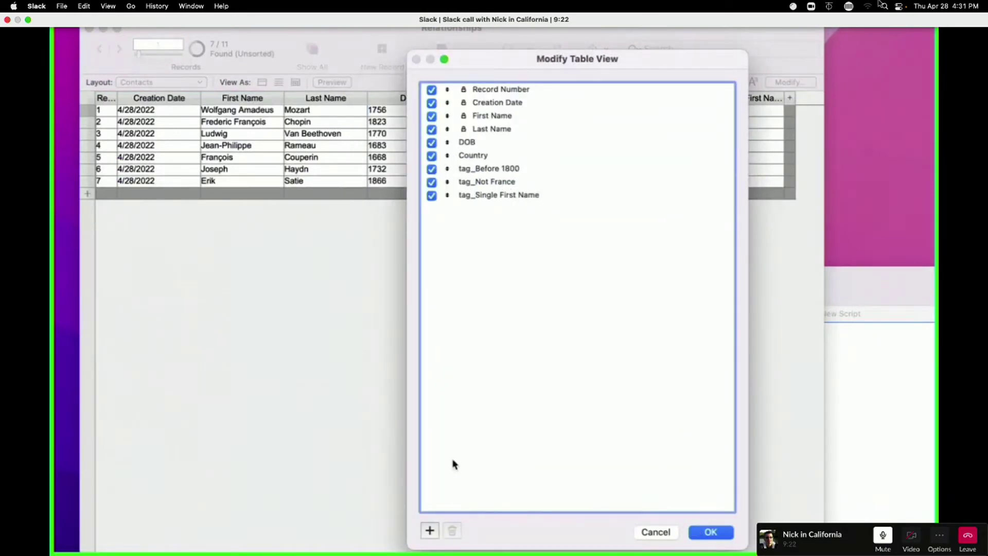
click(432, 530)
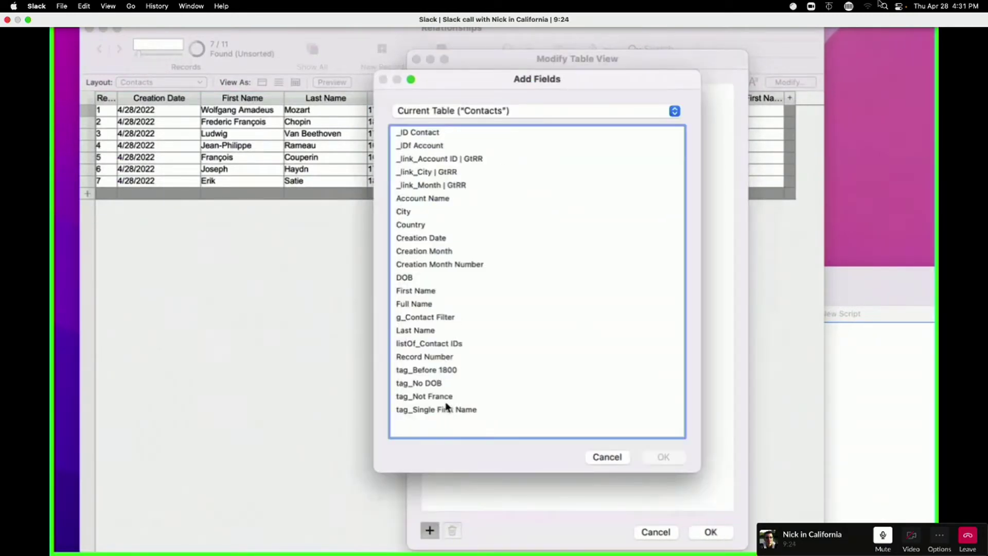
click(448, 384)
click(664, 457)
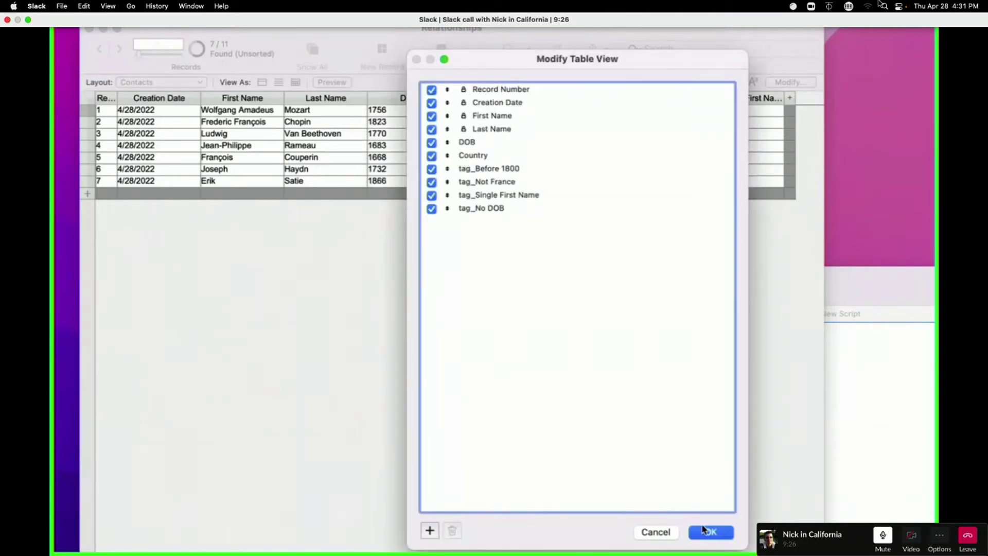
key(Return)
scroll(665, 260, right, 3)
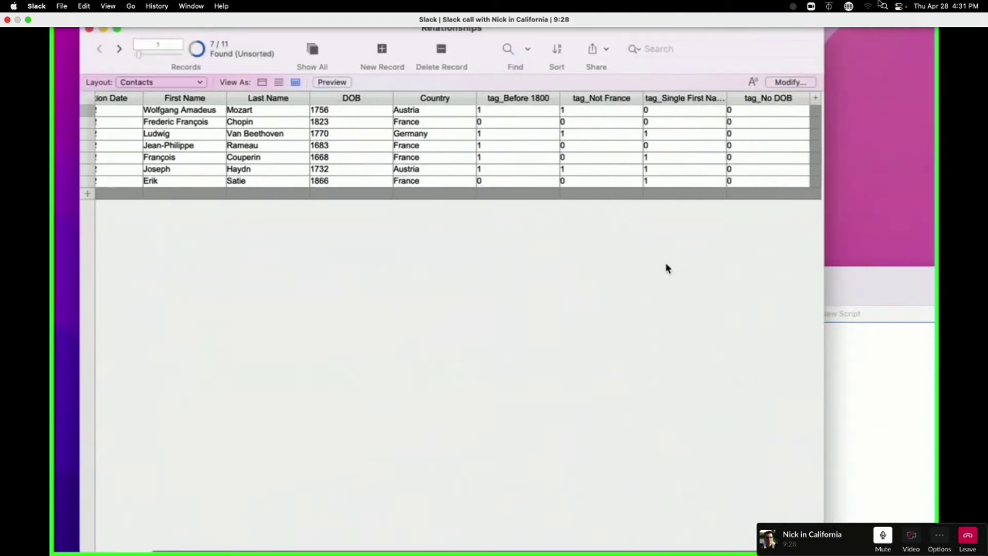
scroll(665, 258, left, 3)
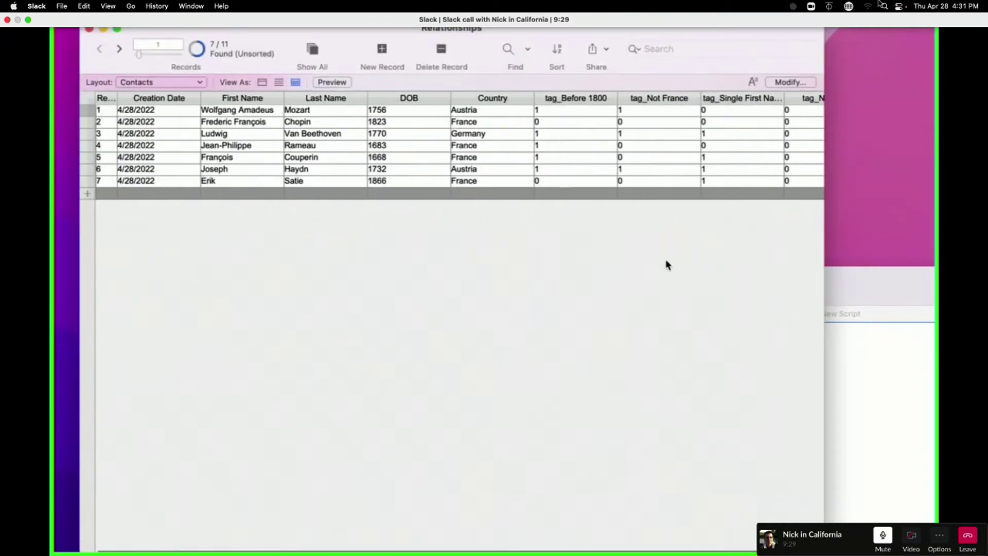
Step: Show all contacts and replace the DOB contents in every record with the calculated result DOB
click(312, 49)
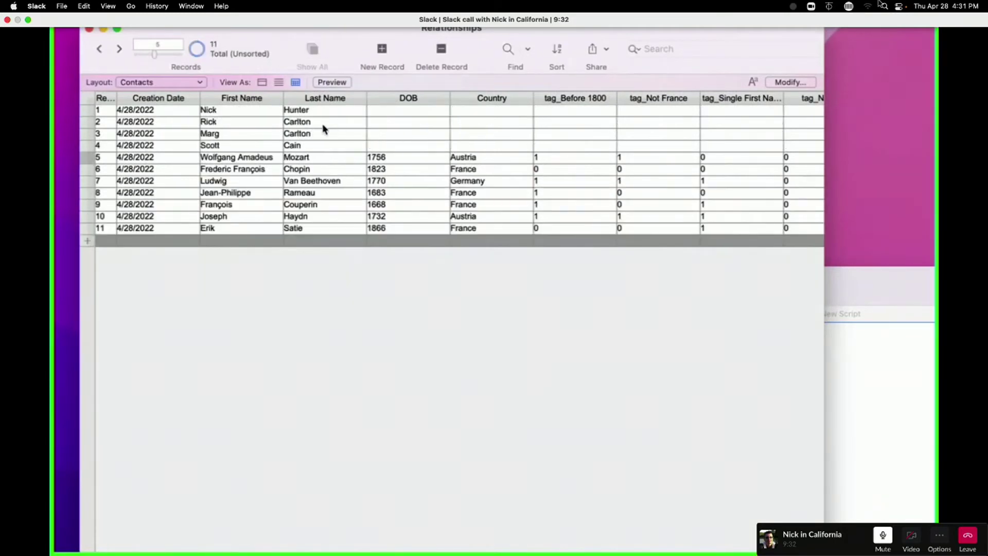
click(395, 158)
key(super+equal)
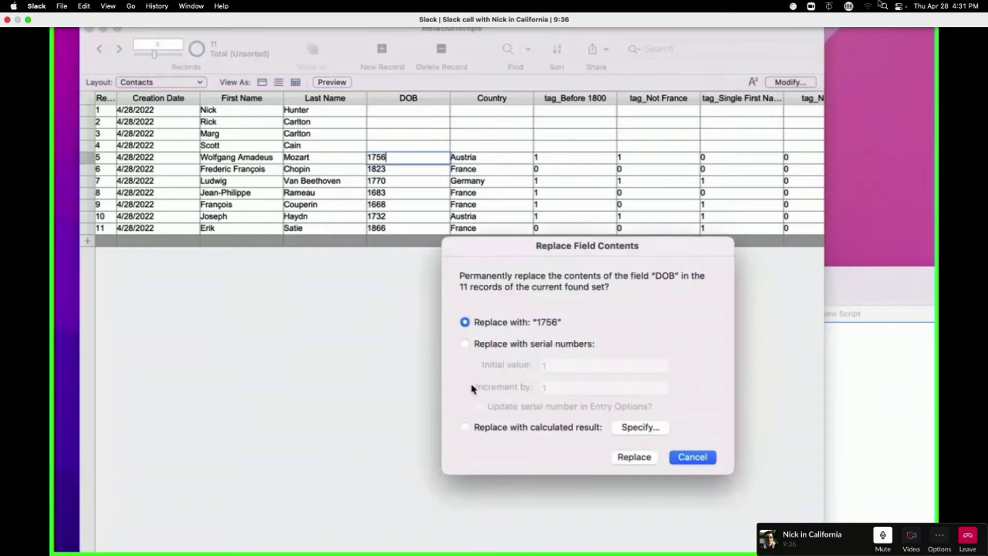
key(space)
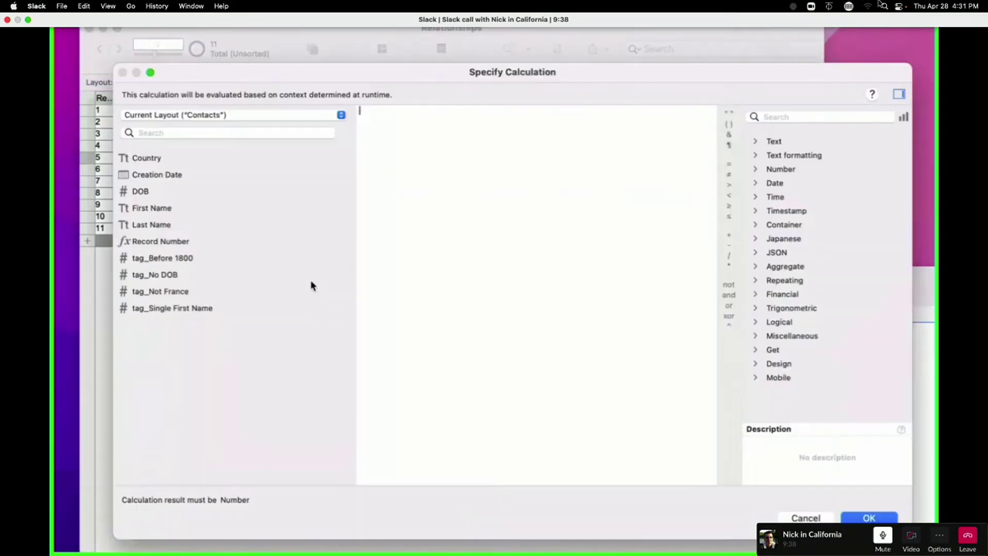
double_click(154, 193)
click(868, 517)
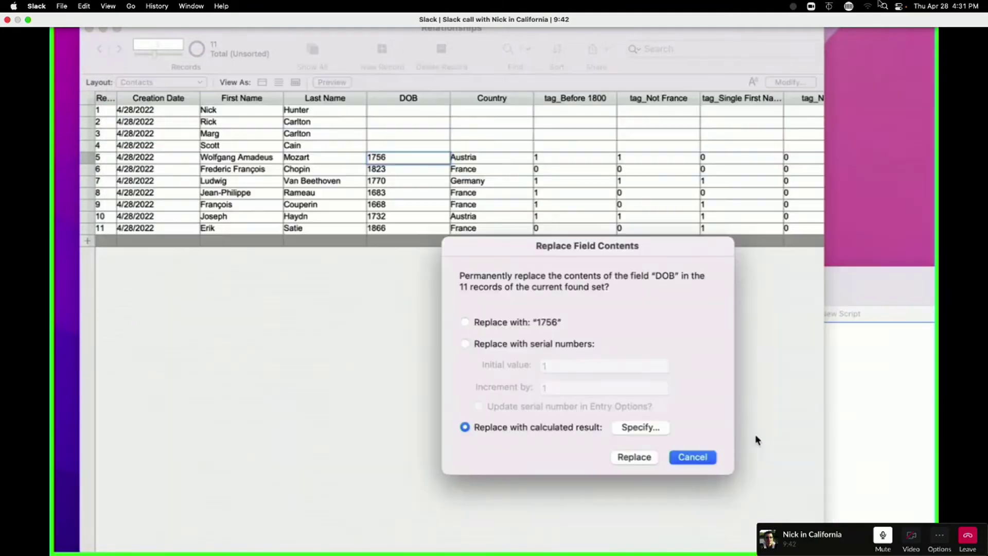
click(634, 456)
scroll(612, 328, right, 3)
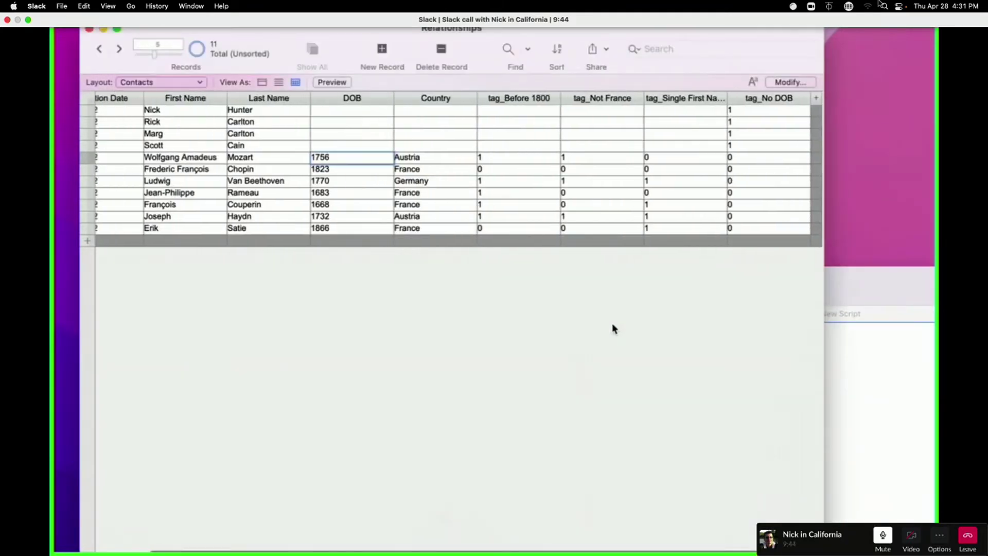
Step: Enter a birth year in the first contact's empty DOB field and commit the record to test tag_No DOB
click(748, 145)
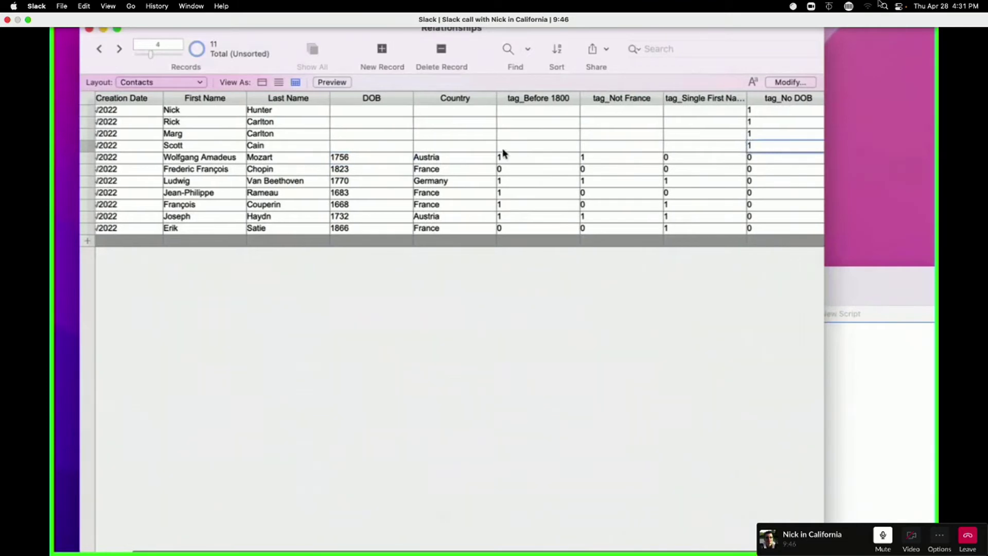
click(374, 146)
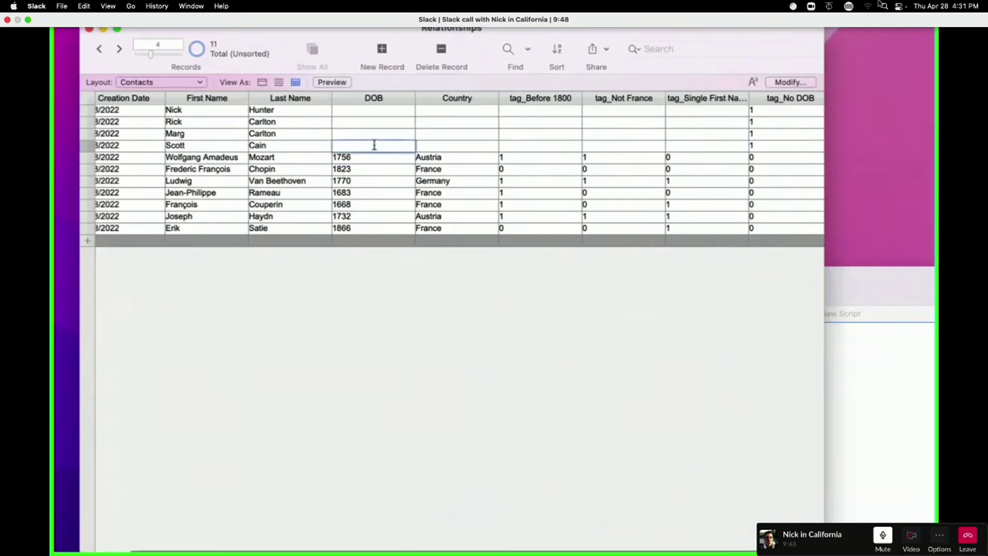
scroll(374, 146, left, 1)
click(400, 111)
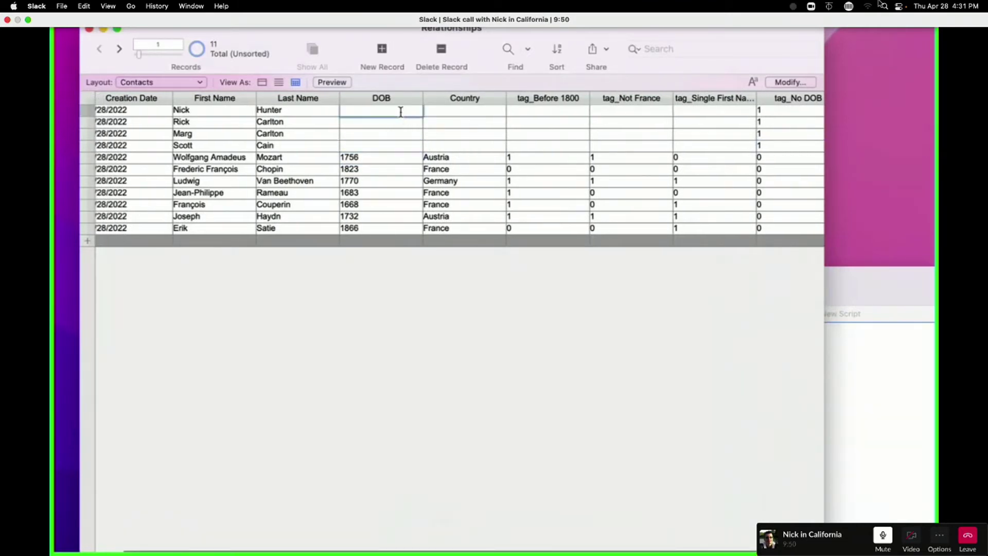
text(1971)
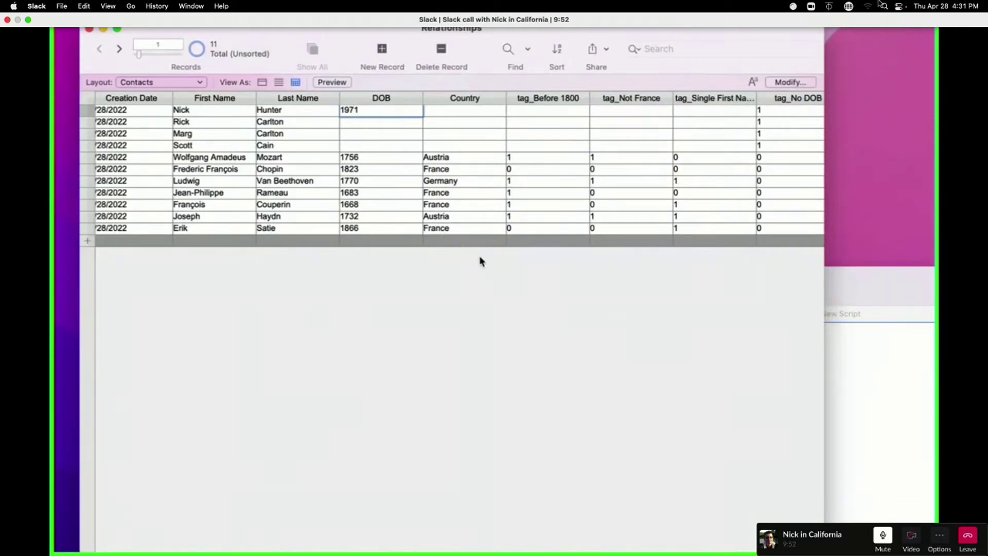
scroll(525, 301, right, 2)
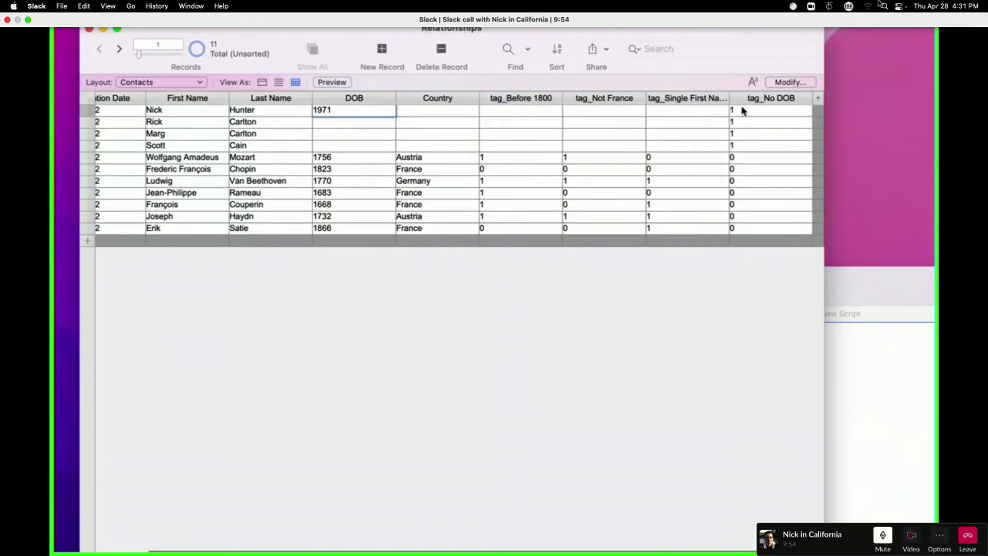
click(751, 146)
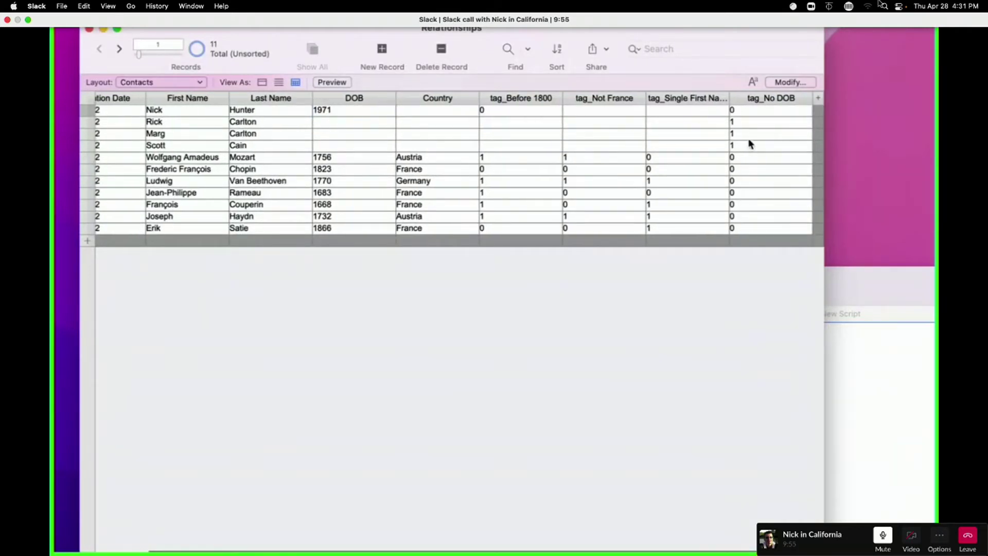
click(746, 111)
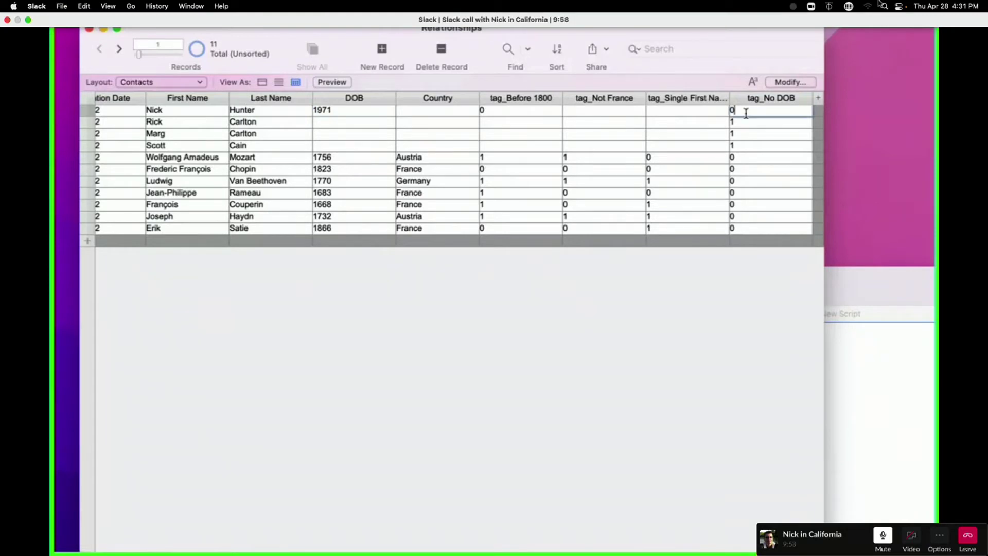
Step: Clear the first contact's DOB value and commit the record to re-evaluate its tag
double_click(347, 110)
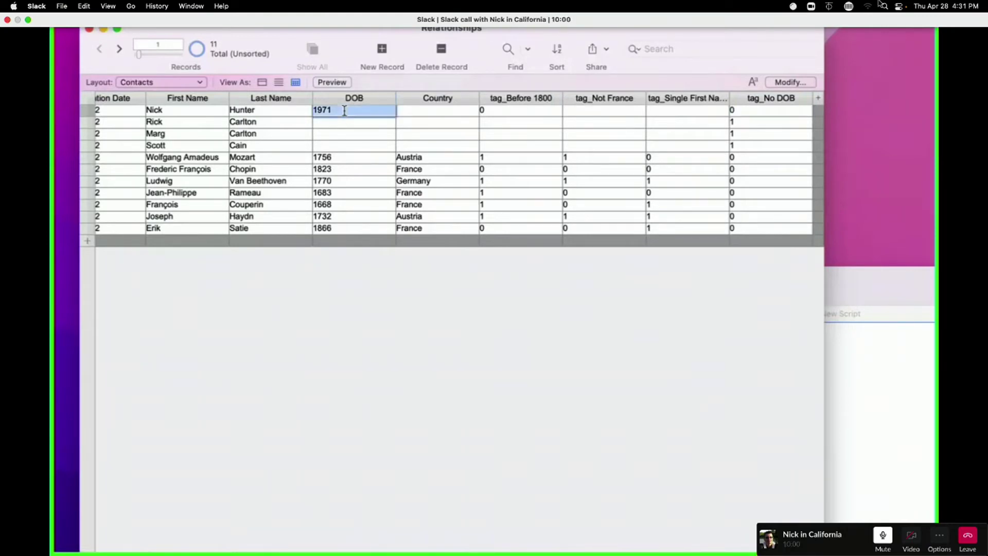
key(BackSpace)
click(740, 109)
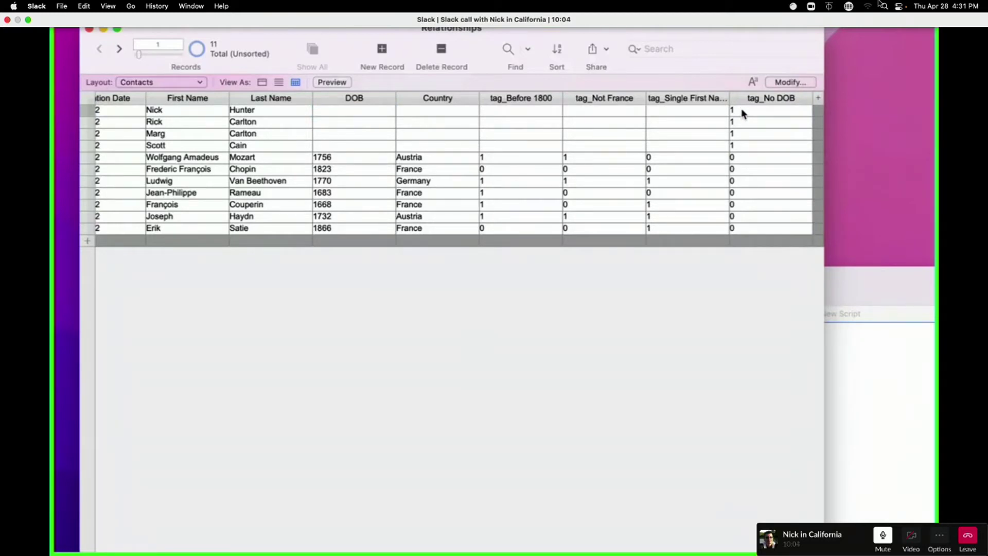
Step: Switch to the Related Contacts layout and open the relationship between Accounts and Contacts for editing
click(171, 83)
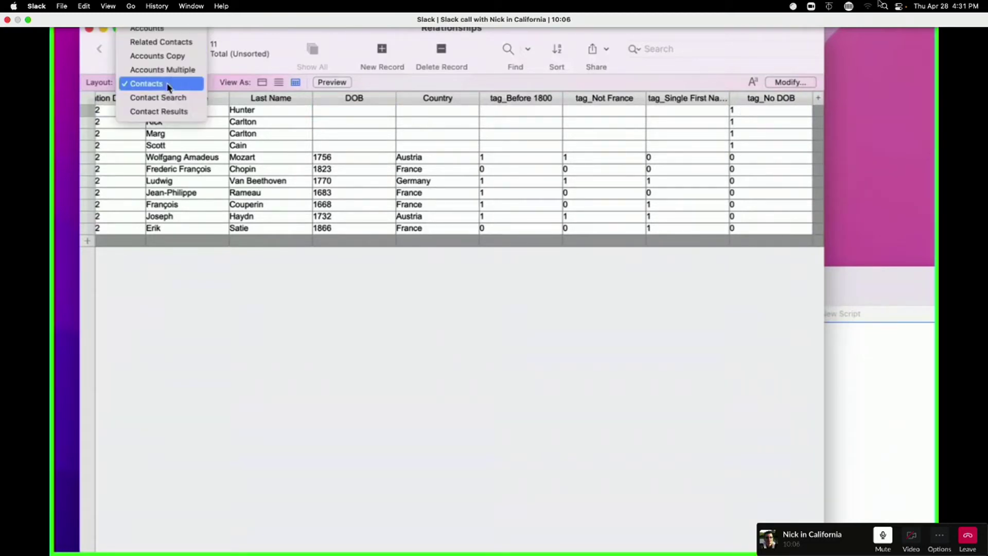
click(170, 42)
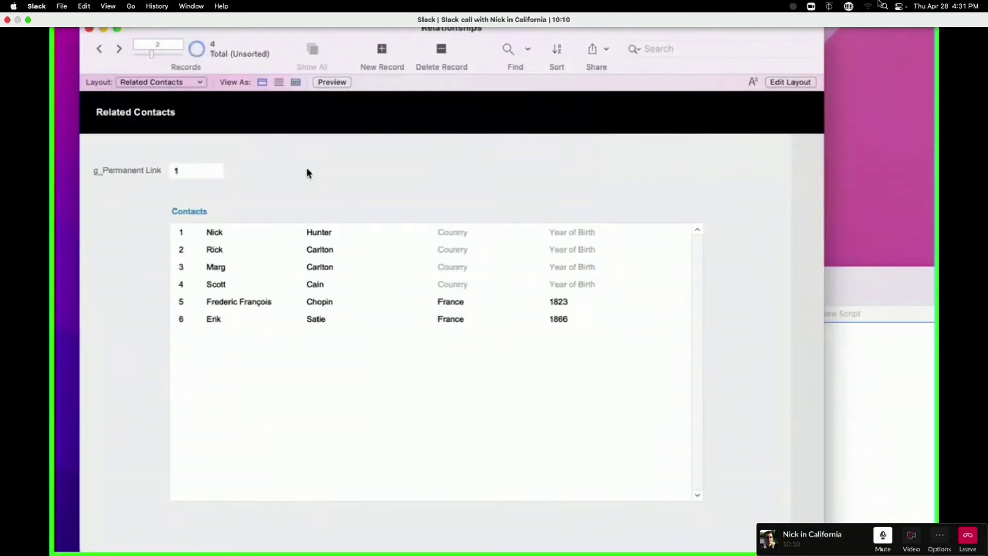
key(super+shift+d)
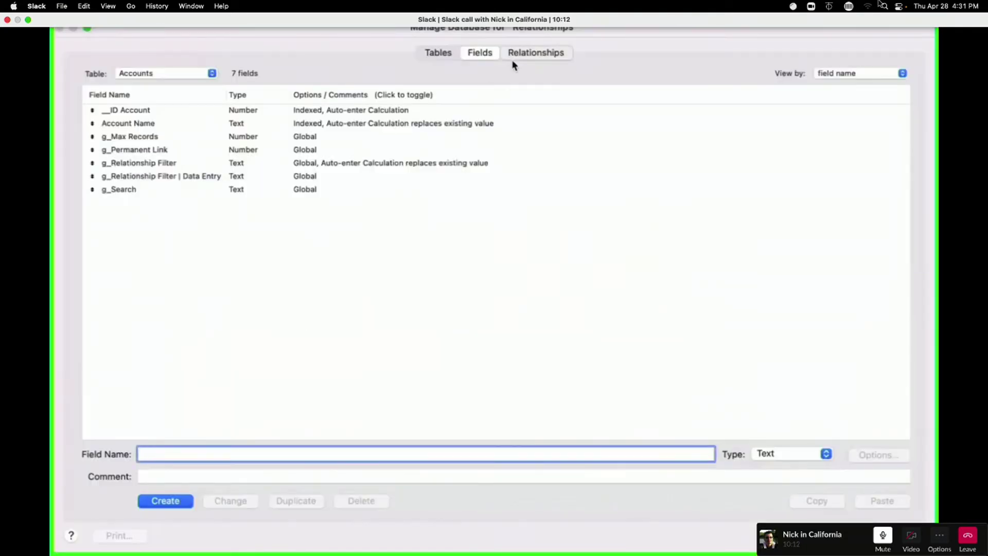
click(512, 58)
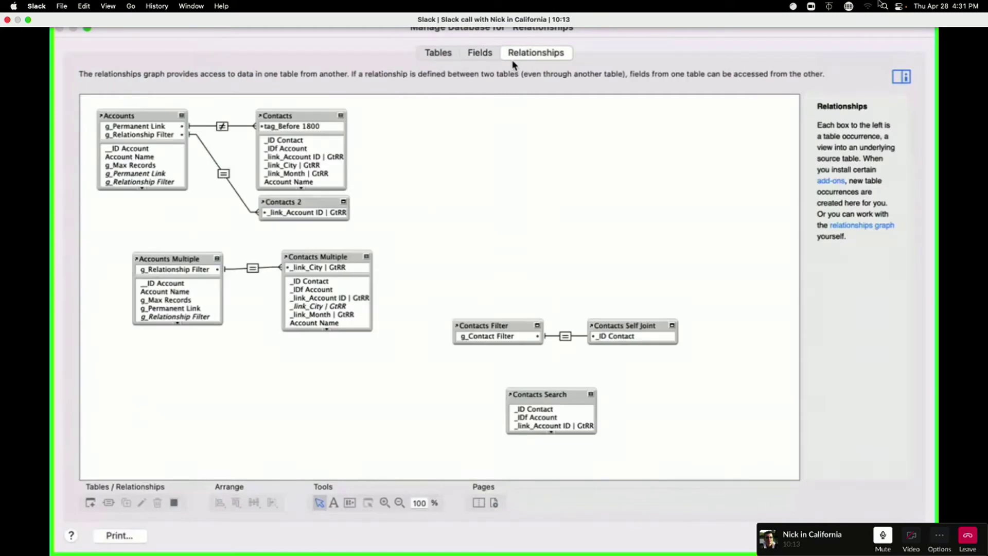
double_click(223, 127)
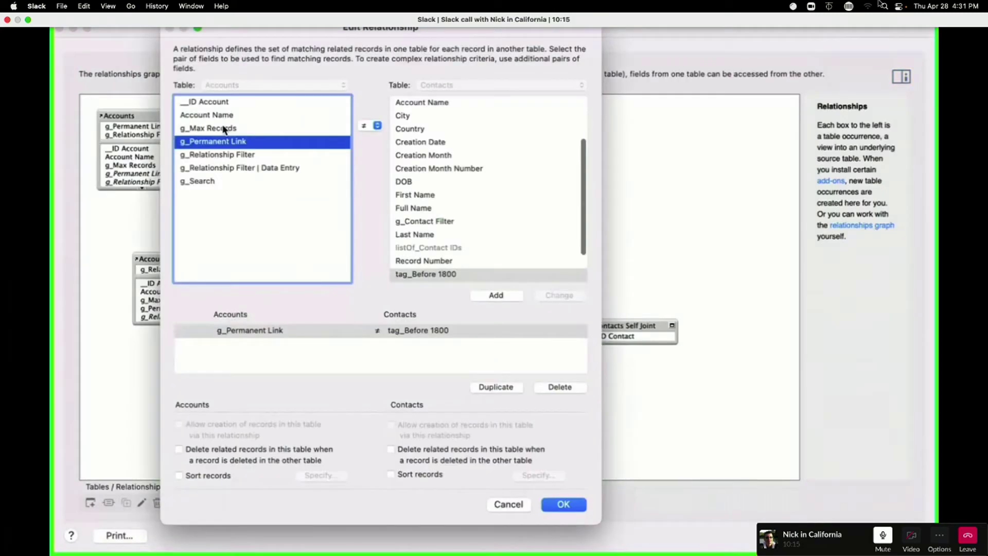
Step: Add g_Permanent Link ≠ tag_No DOB as a second criterion of the relationship and save the database changes
click(384, 337)
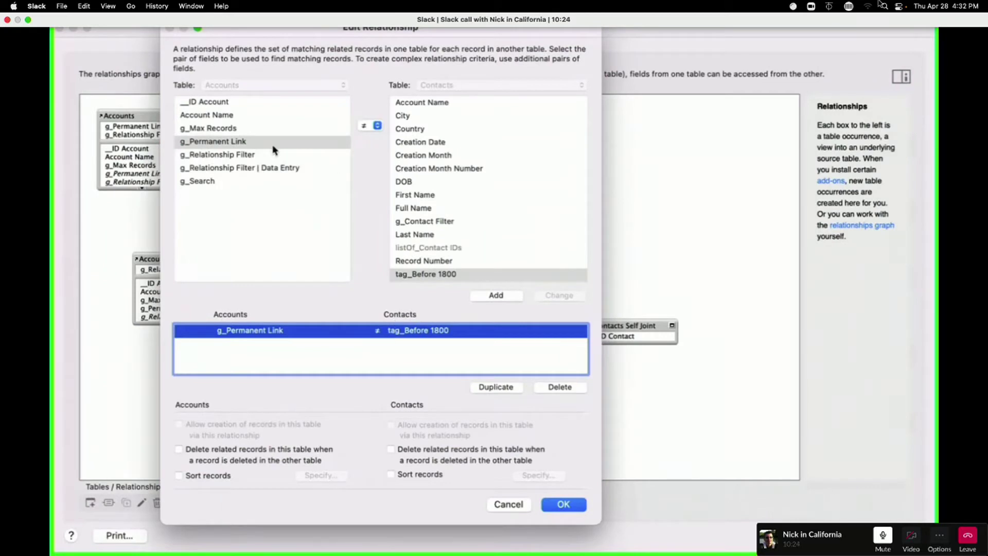
scroll(419, 220, down, 3)
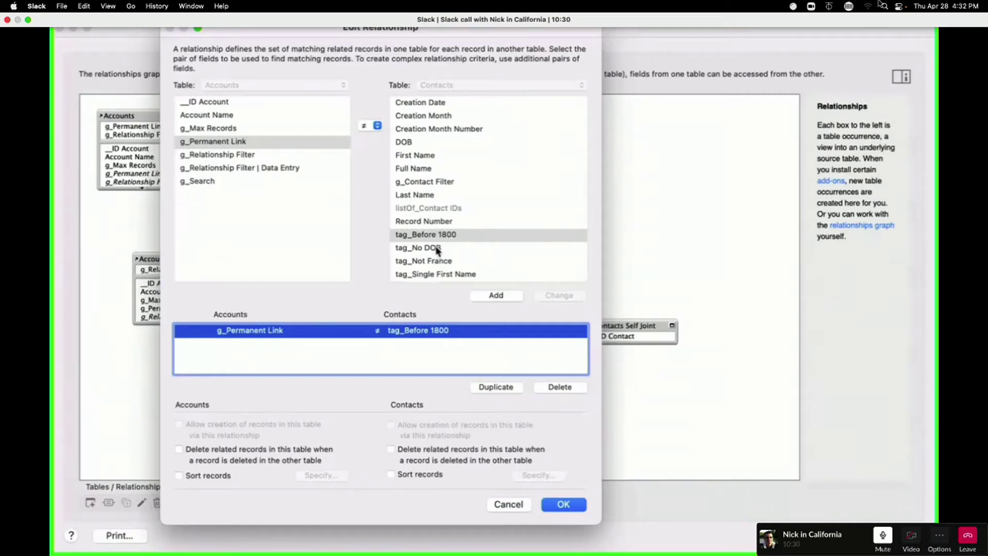
click(436, 249)
click(496, 295)
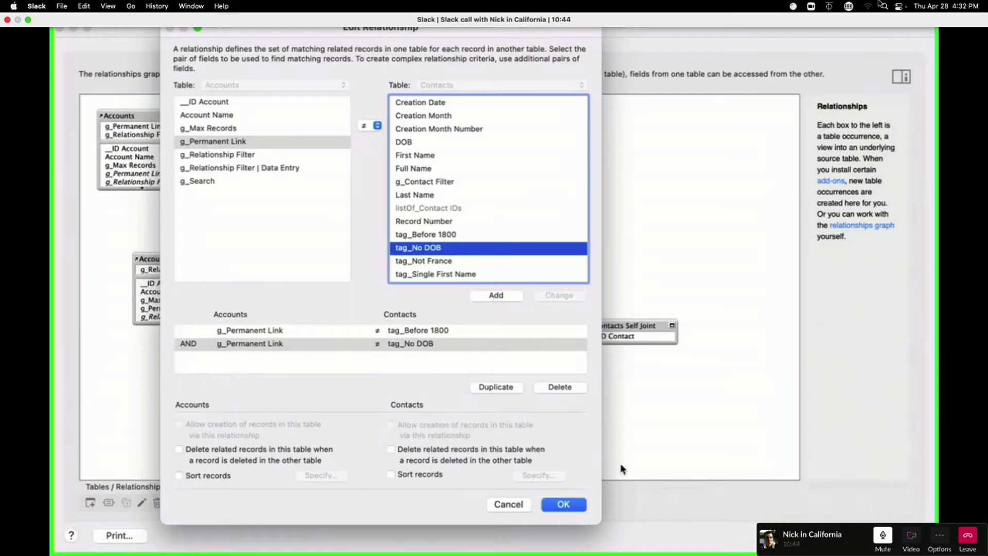
click(563, 507)
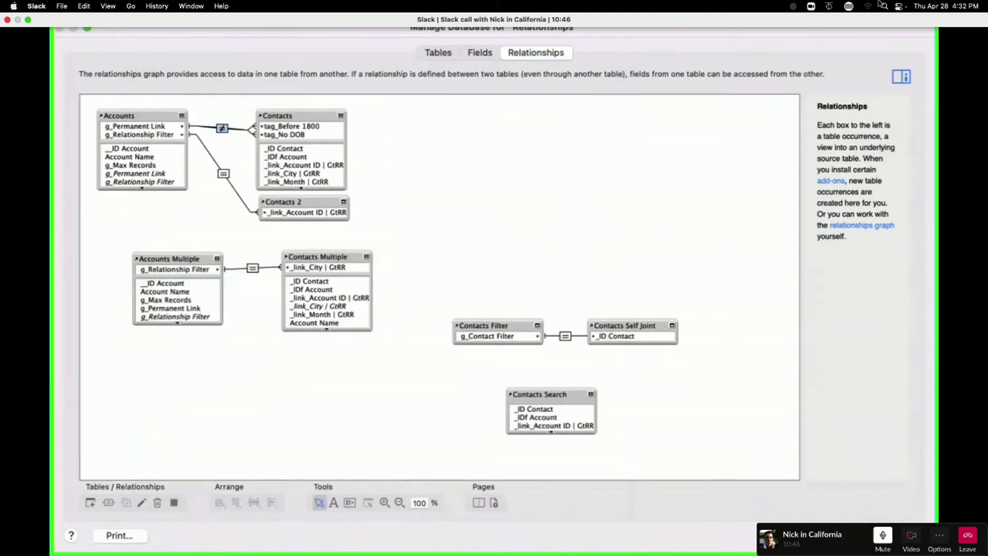
key(Return)
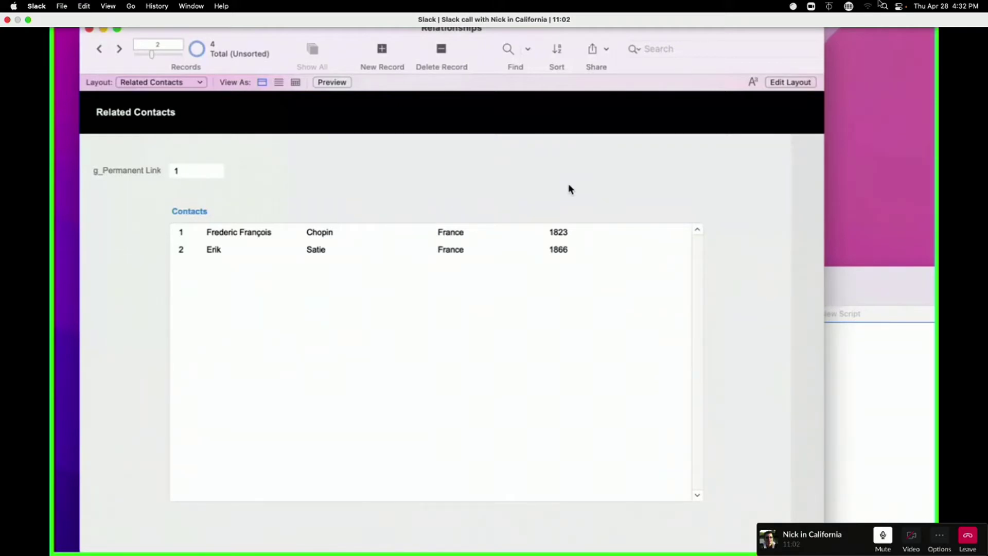
Step: Reopen the Accounts to Contacts relationship and delete both its tag_No DOB and tag_Before 1800 criteria
scroll(273, 165, down, 2)
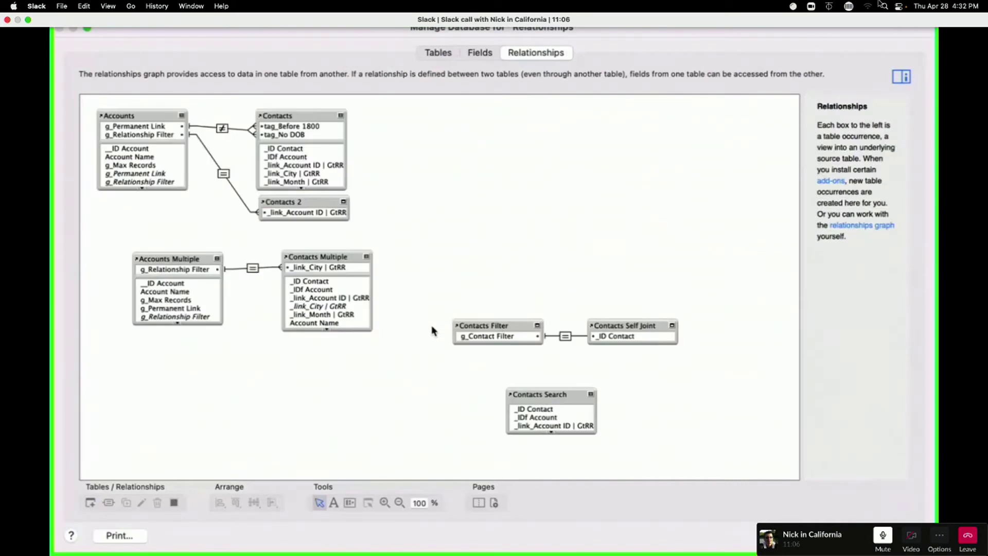
double_click(221, 129)
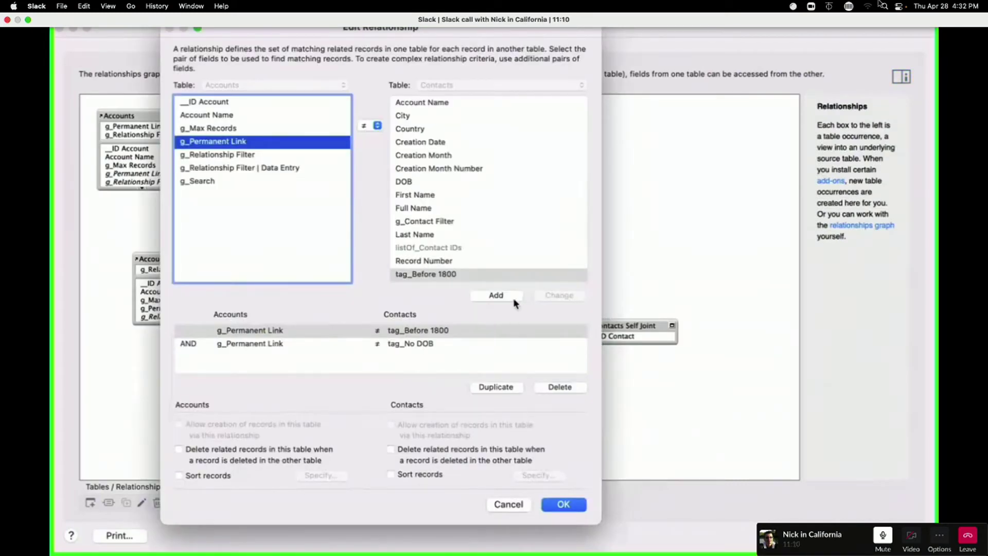
click(407, 332)
click(447, 343)
click(549, 387)
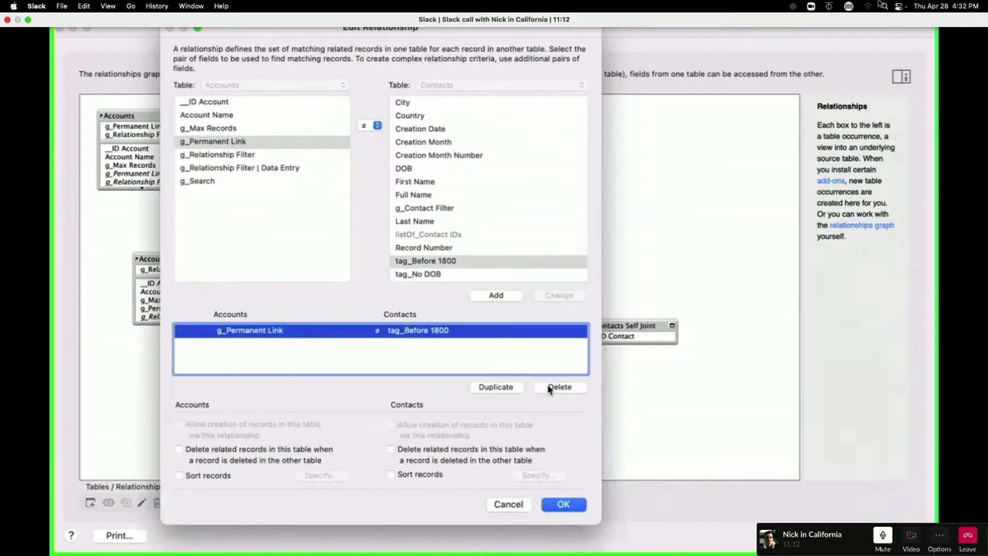
click(549, 387)
Step: Add two ≠ criteria matching g_Permanent Link with tag_Single First Name and with tag_Not France
scroll(453, 252, down, 2)
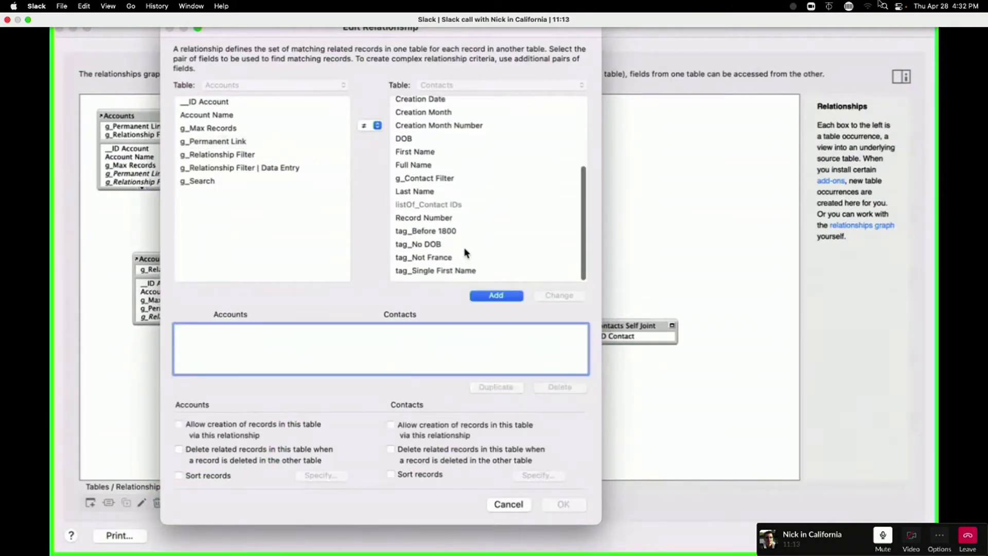
click(453, 274)
click(495, 295)
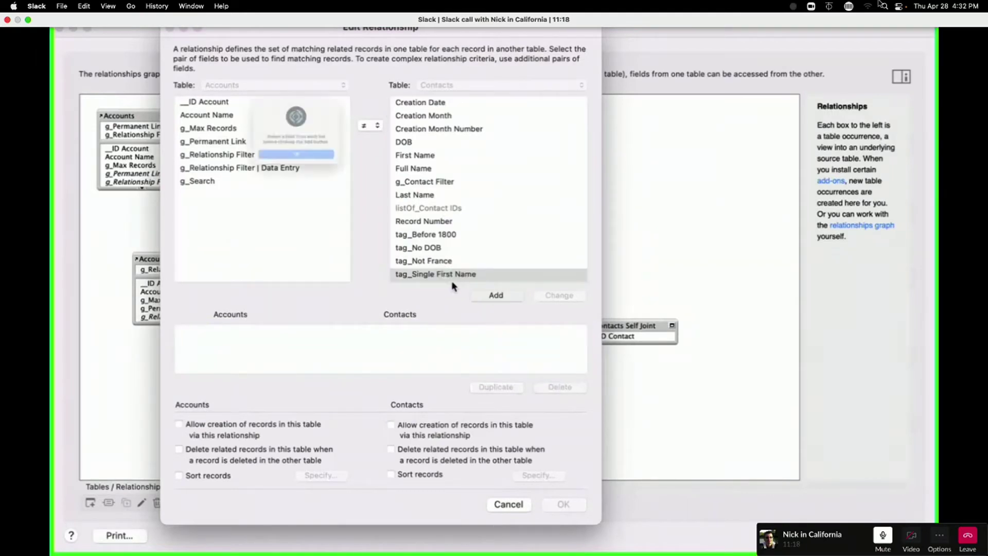
click(293, 177)
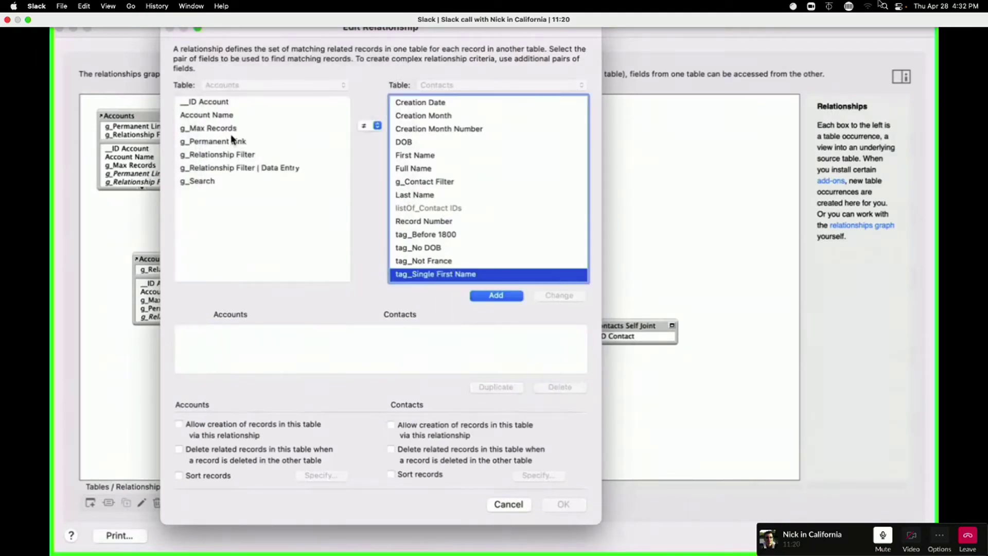
click(232, 140)
click(501, 295)
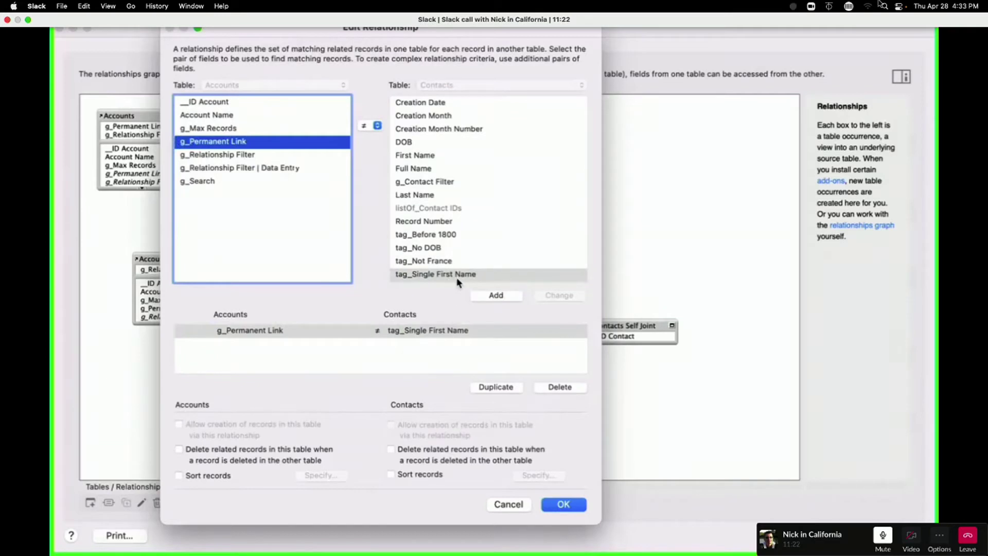
click(448, 264)
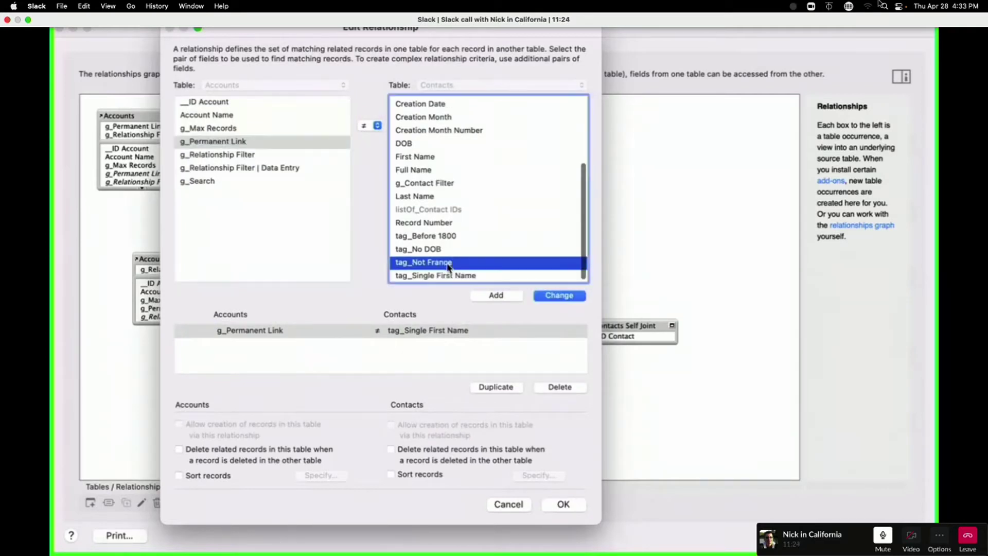
click(503, 297)
Step: Change the operator of both relationship criteria to = and save the database changes
click(385, 342)
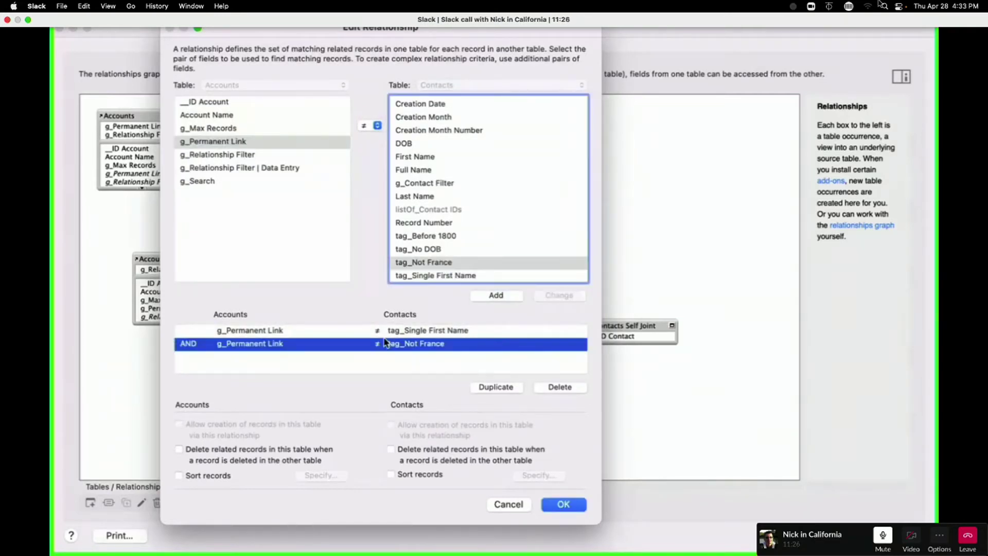
click(371, 125)
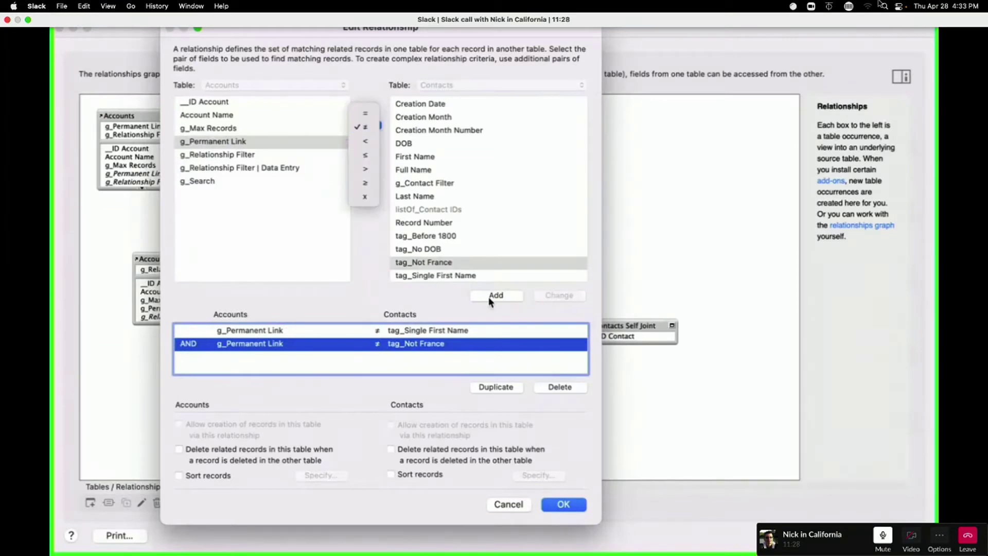
key(Up)
key(Return)
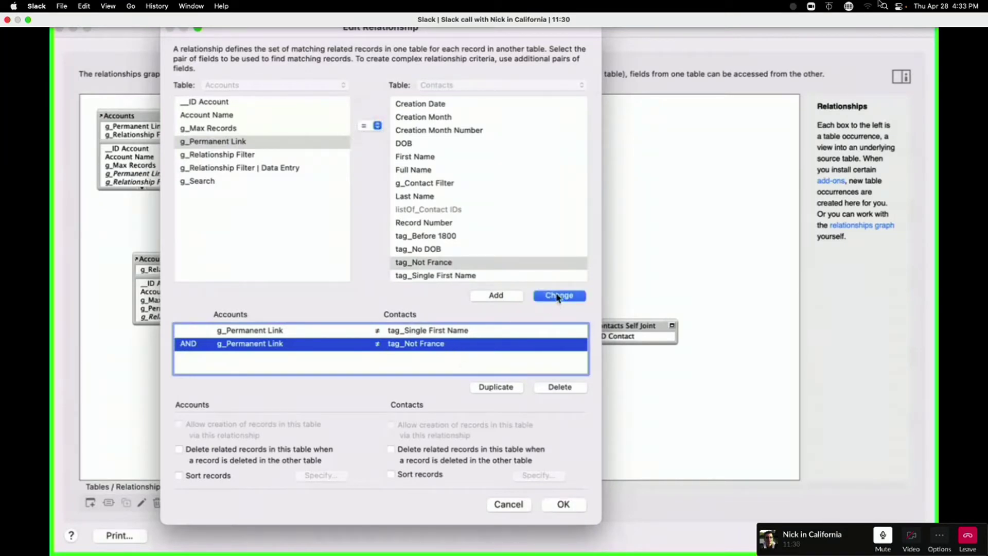
click(559, 297)
click(380, 330)
click(372, 125)
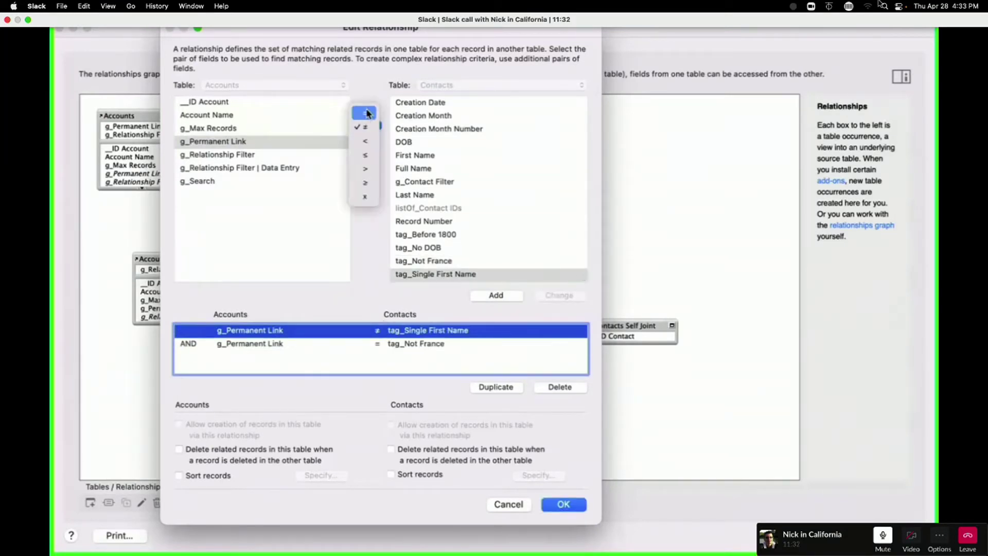
click(367, 112)
click(566, 297)
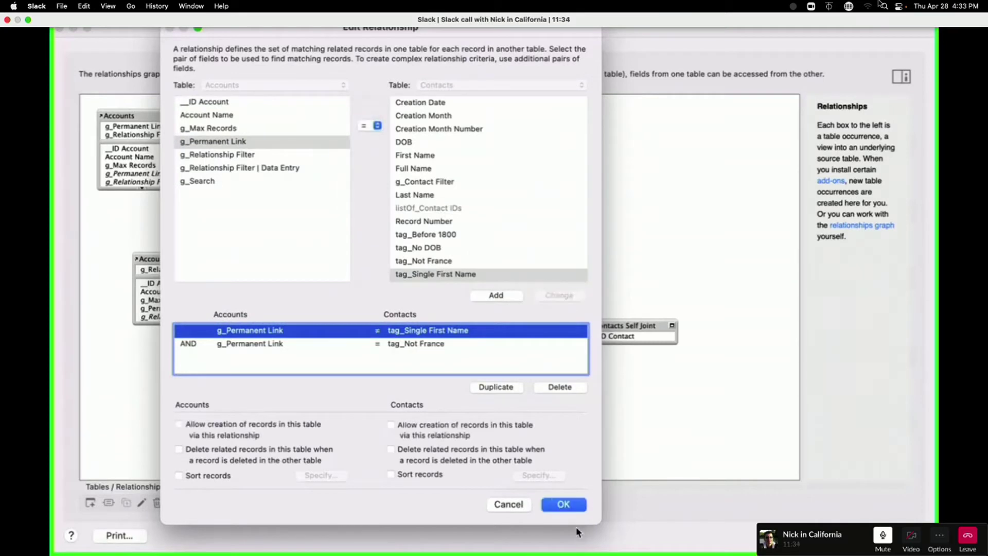
click(563, 504)
key(Return)
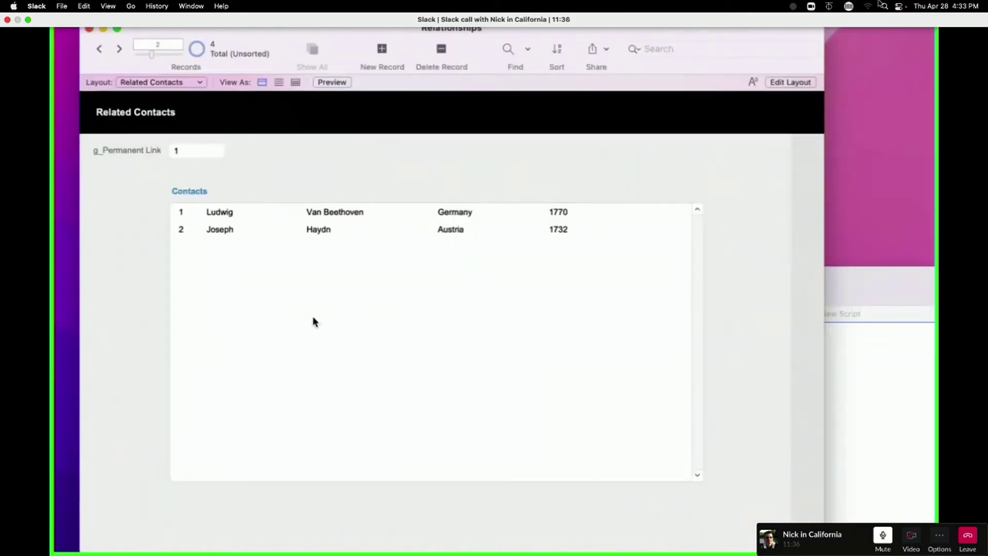
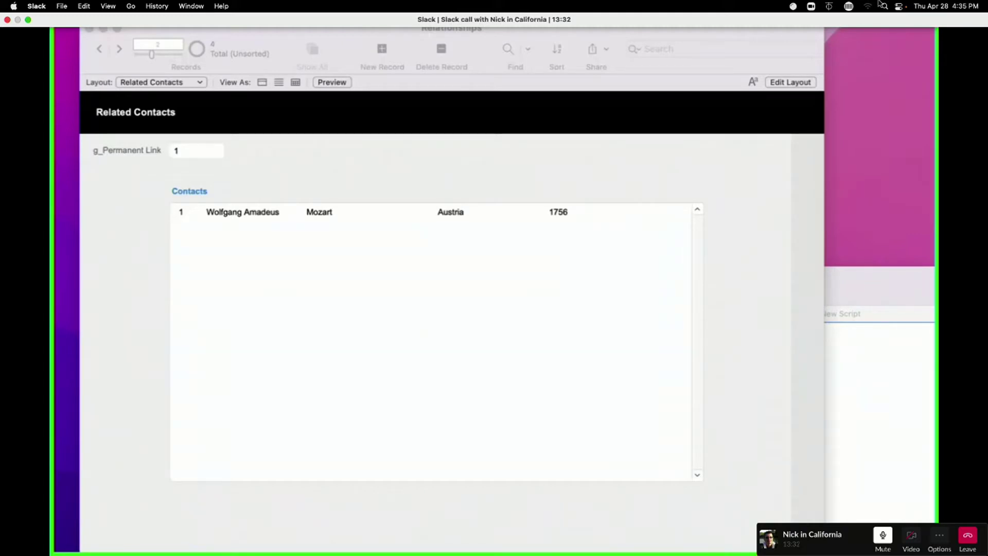
Step: Examine the auto-enter calculation of the tag_No DOB field in the Contacts table
click(412, 137)
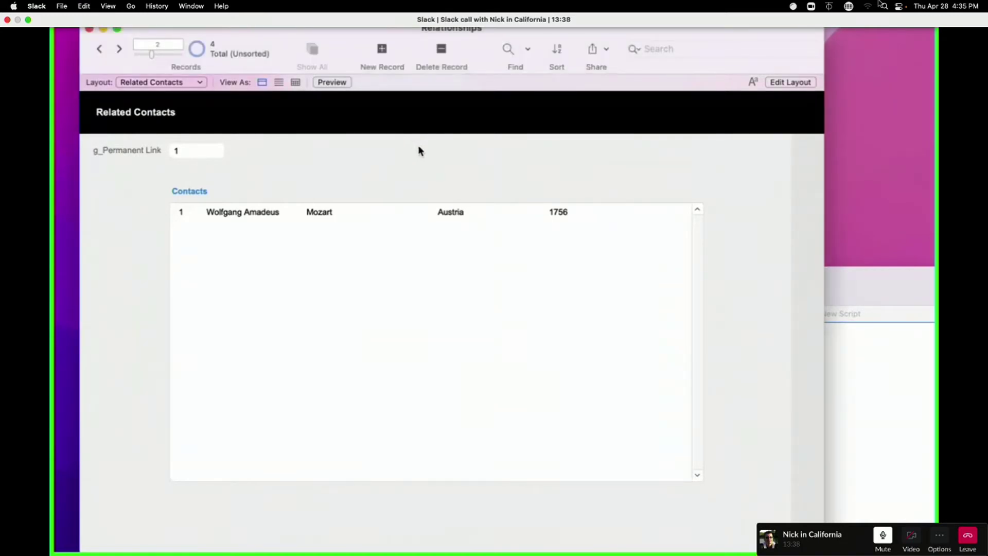
key(super+shift+d)
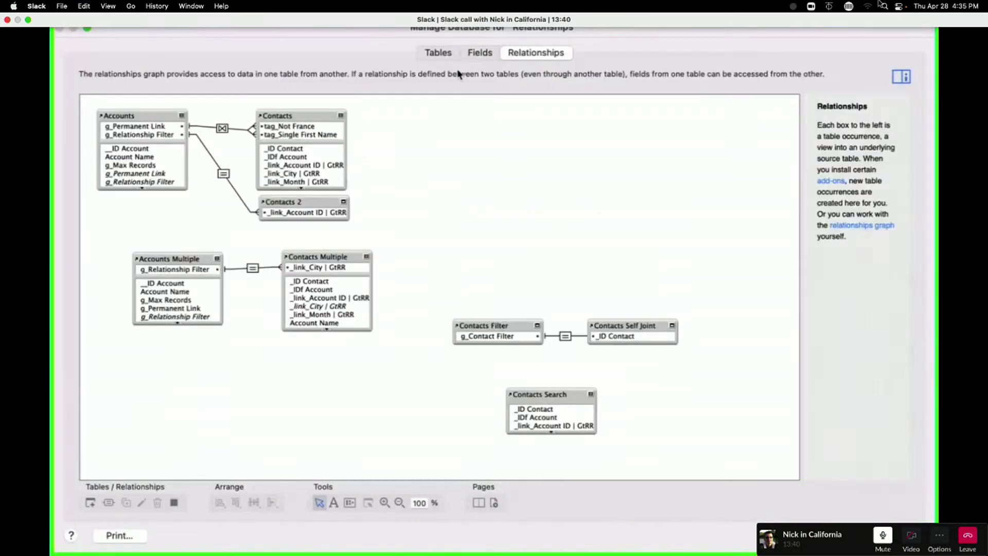
click(472, 56)
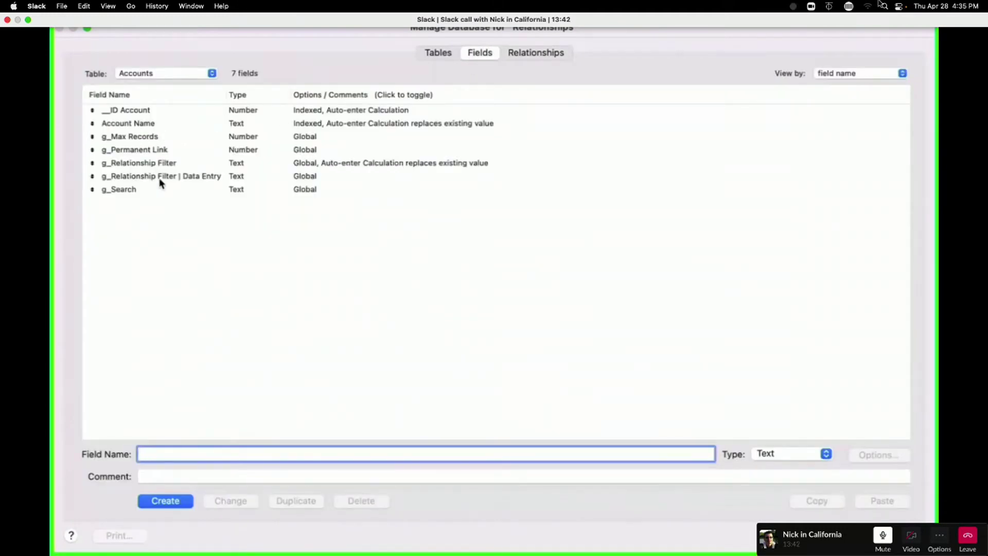
click(168, 75)
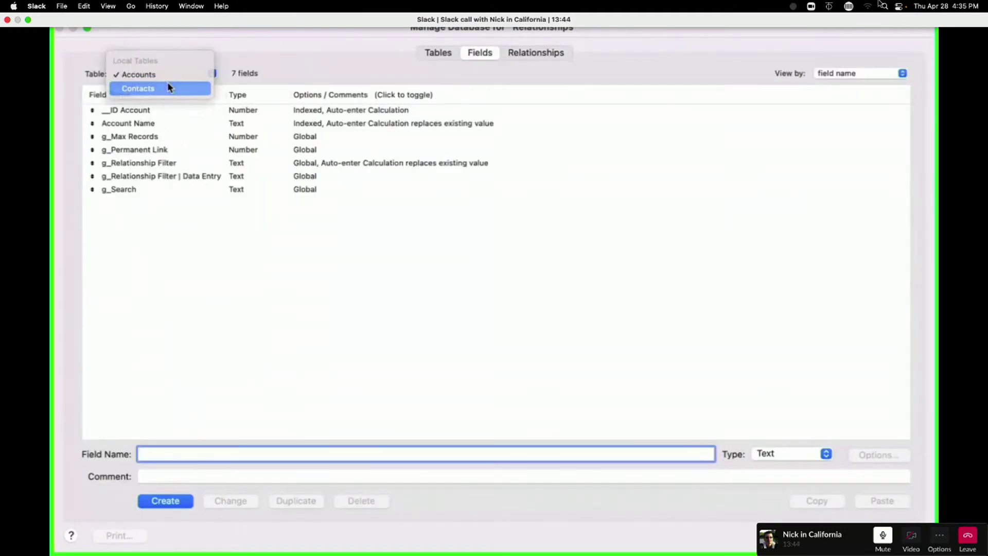
click(168, 88)
click(312, 364)
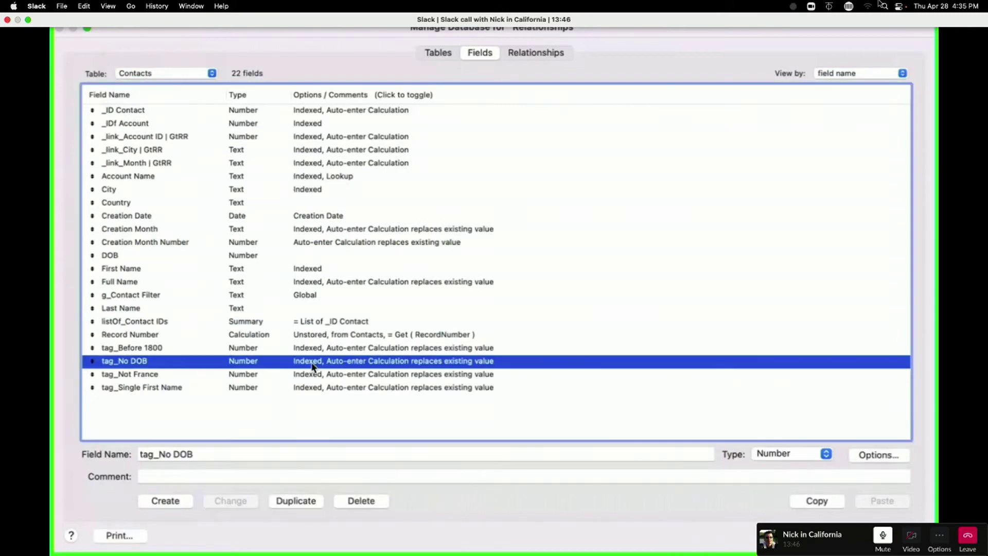
double_click(313, 365)
click(705, 337)
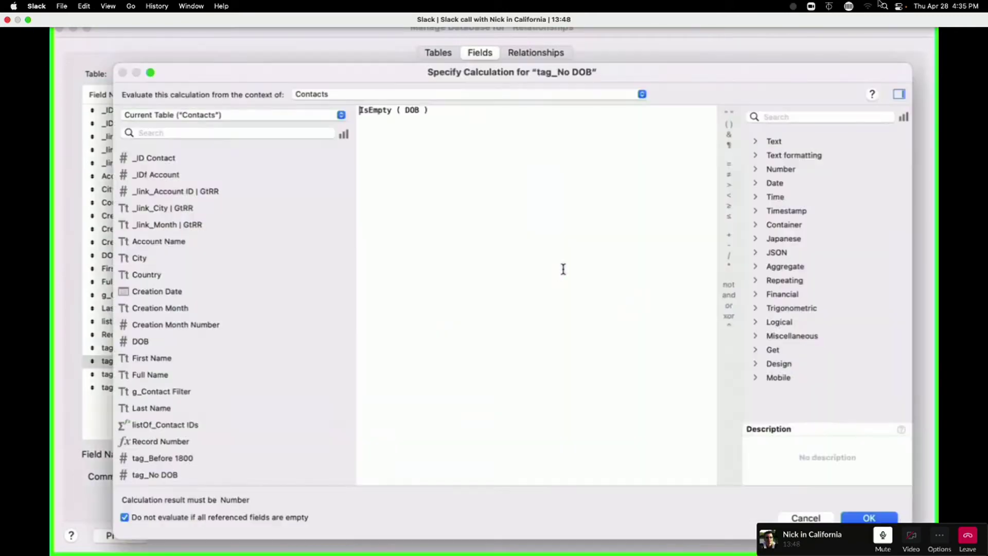
key(Return)
key(Return)
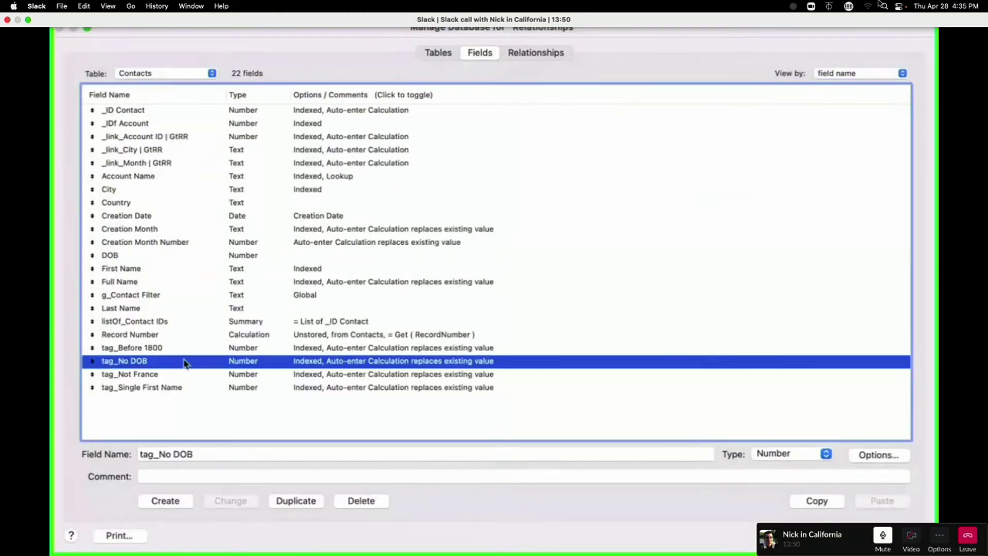
Step: Rewrite the auto-enter calculation of the tag_Not France field as not Country = "France"
click(167, 374)
double_click(167, 374)
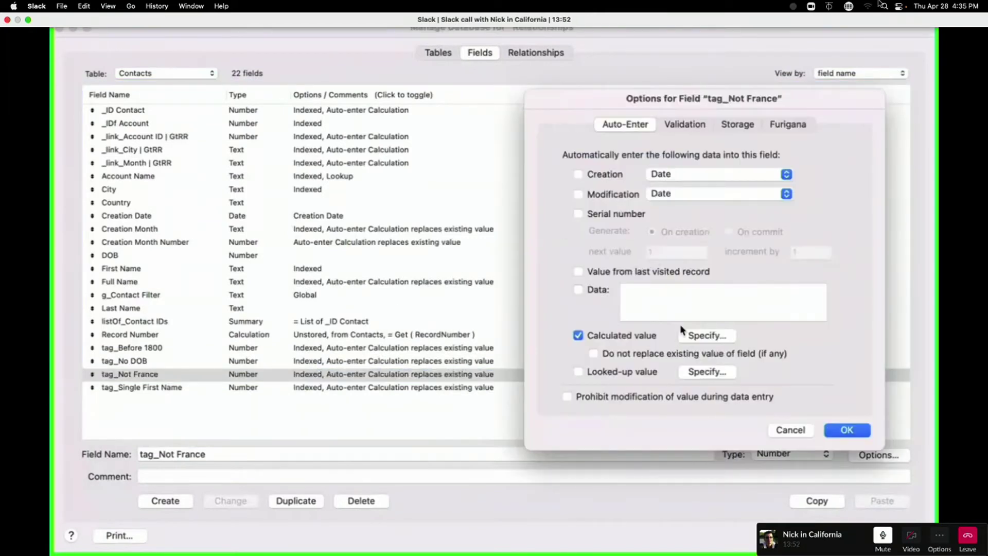
click(704, 335)
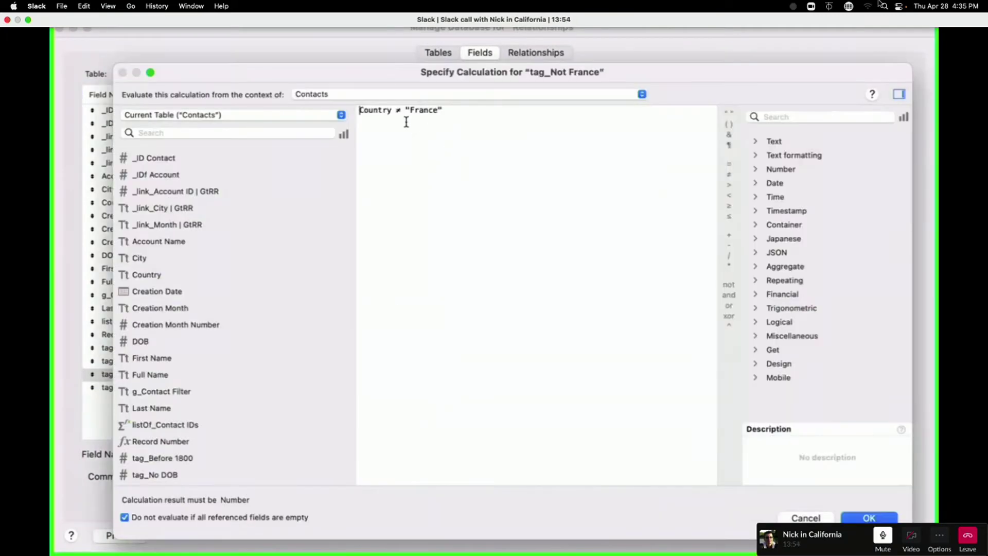
double_click(398, 110)
click(395, 138)
double_click(399, 110)
text(=)
text(not)
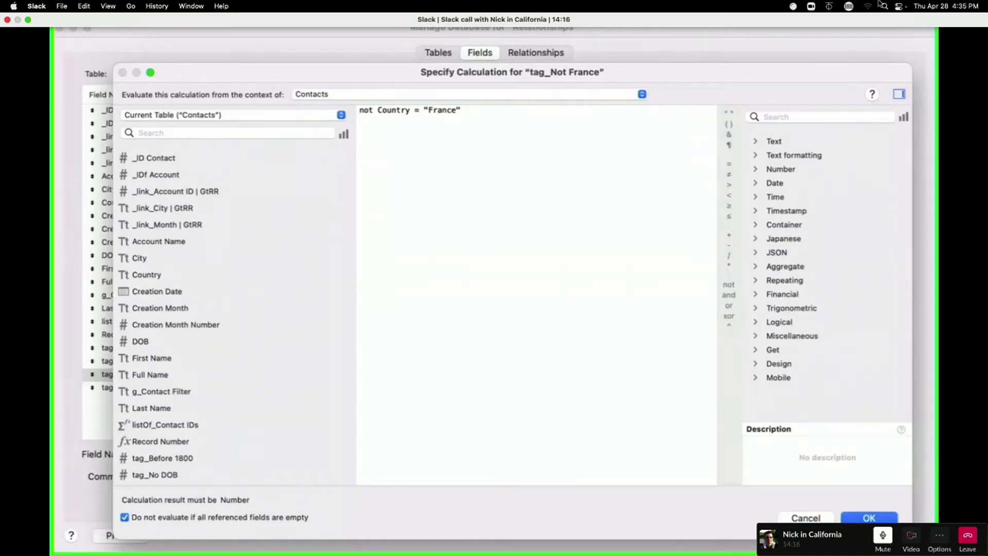
Step: Remove not from the formula, try the ≠ operator, undo it and put not back before Country = "France"
key(BackSpace)
key(BackSpace)
key(BackSpace)
key(BackSpace)
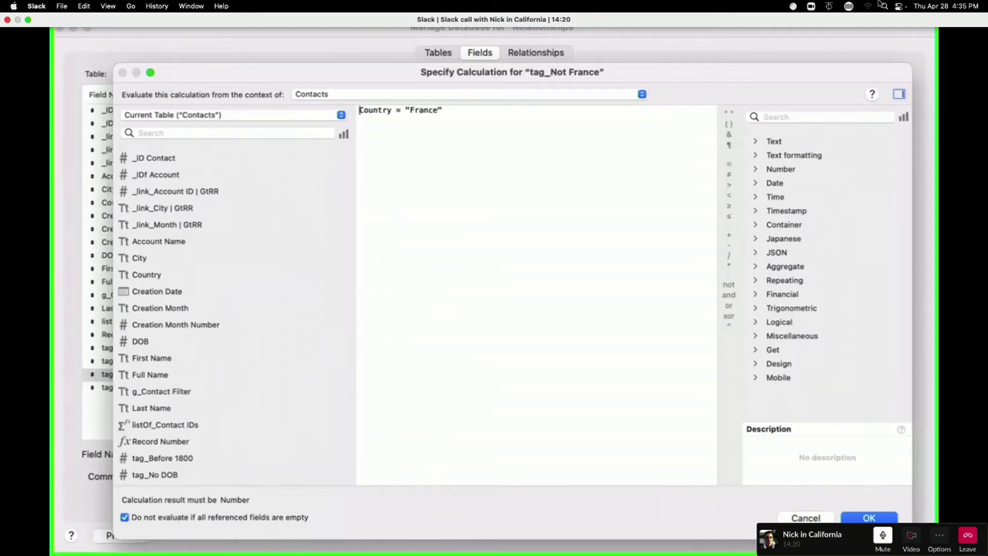
double_click(399, 113)
text(≠)
key(super+z)
text(not)
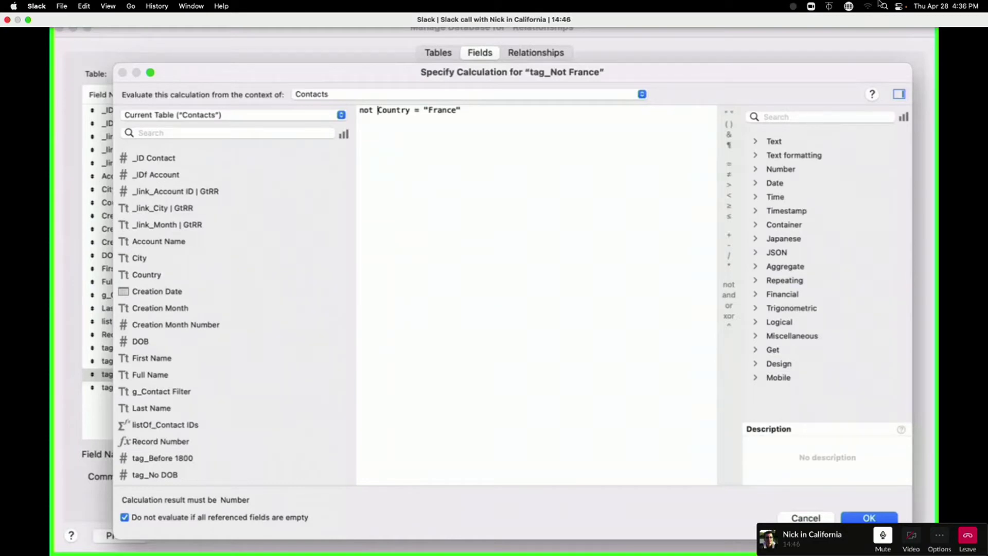
Step: Restore the tag_Not France calculation to Country ≠ "France" and accept the field options
key(BackSpace)
key(BackSpace)
key(BackSpace)
key(BackSpace)
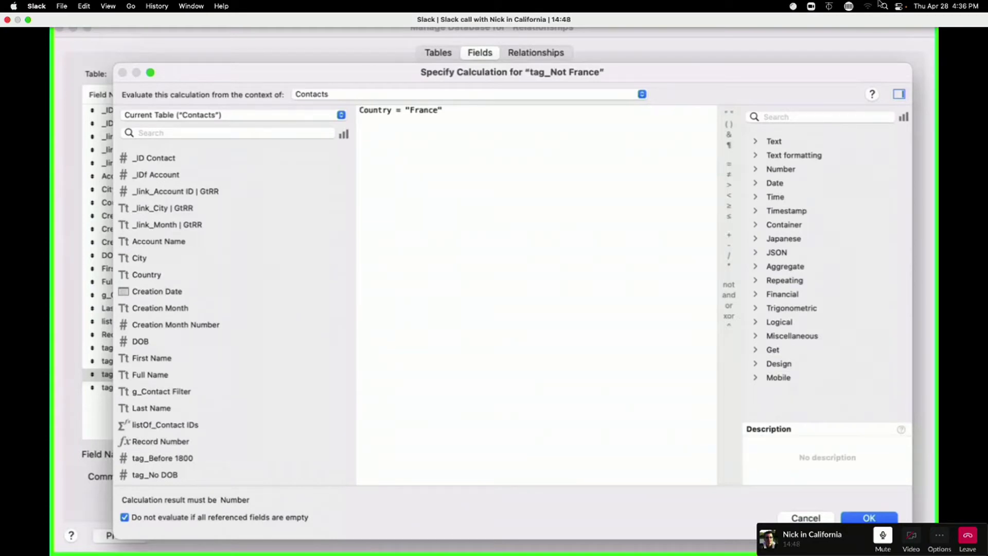
double_click(398, 110)
text(≠)
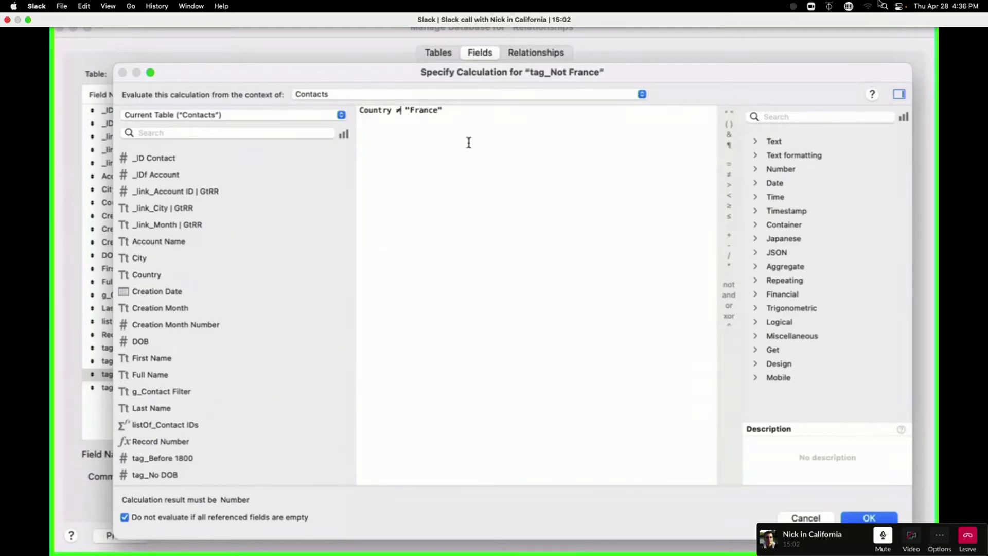
click(866, 516)
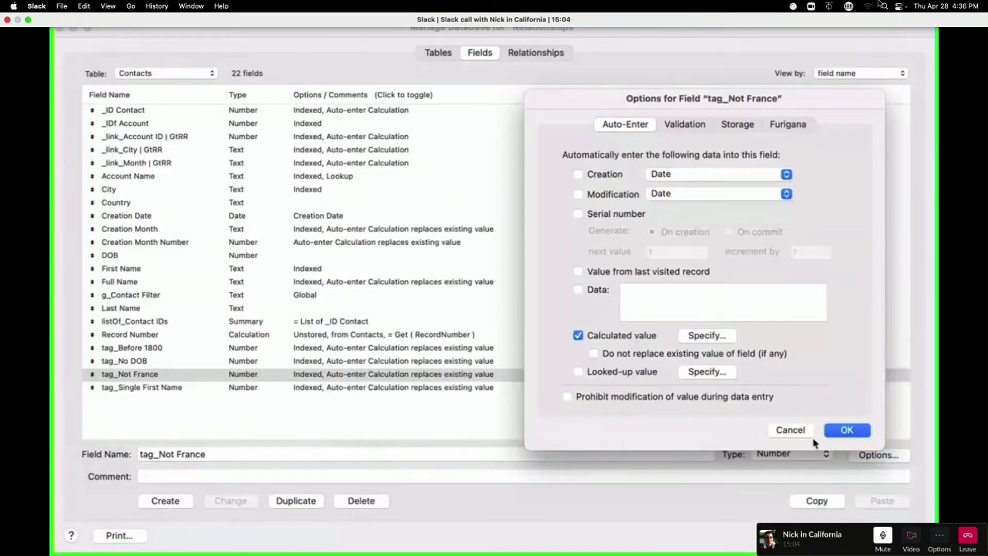
click(847, 430)
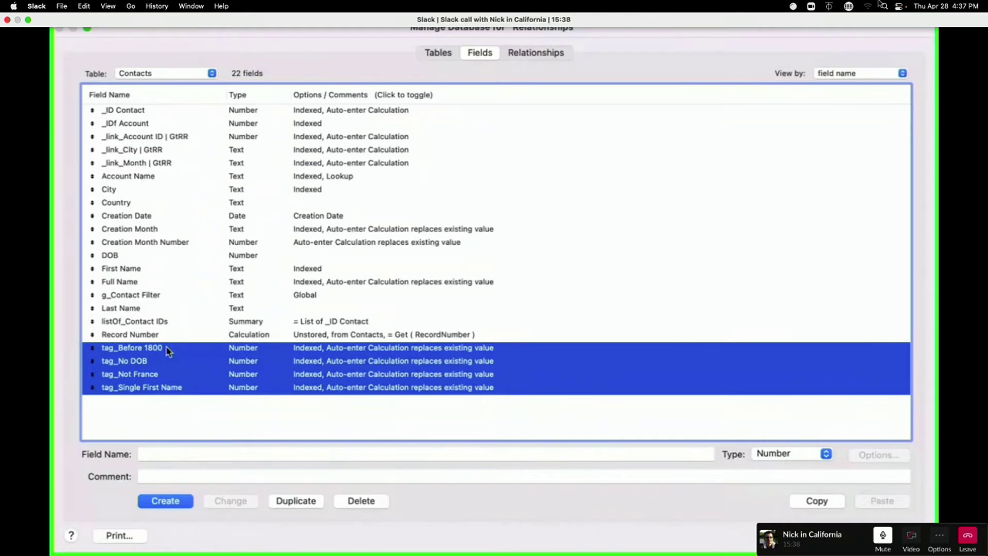
Step: Examine the auto-enter calculation of the tag_Before 1800 field and close its options
click(169, 334)
double_click(168, 349)
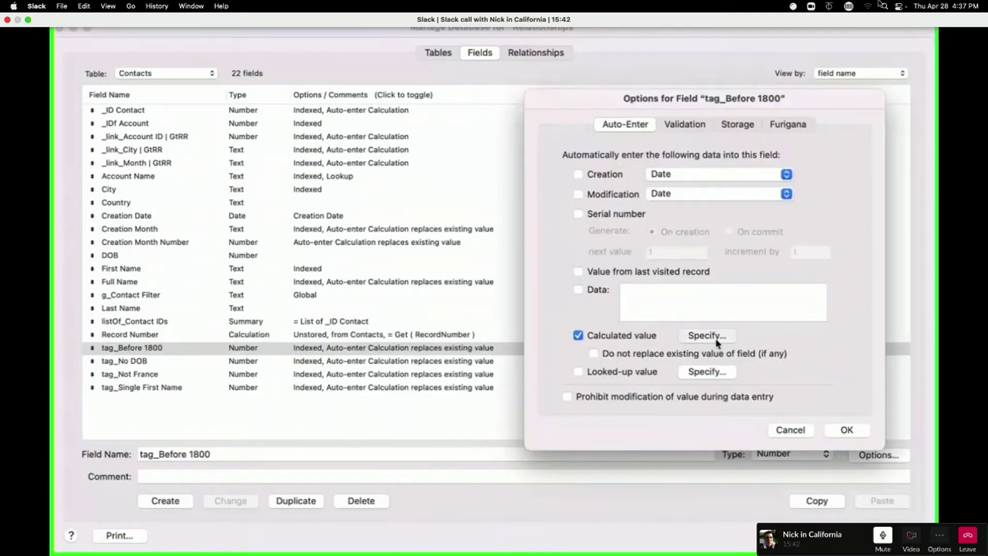
click(706, 336)
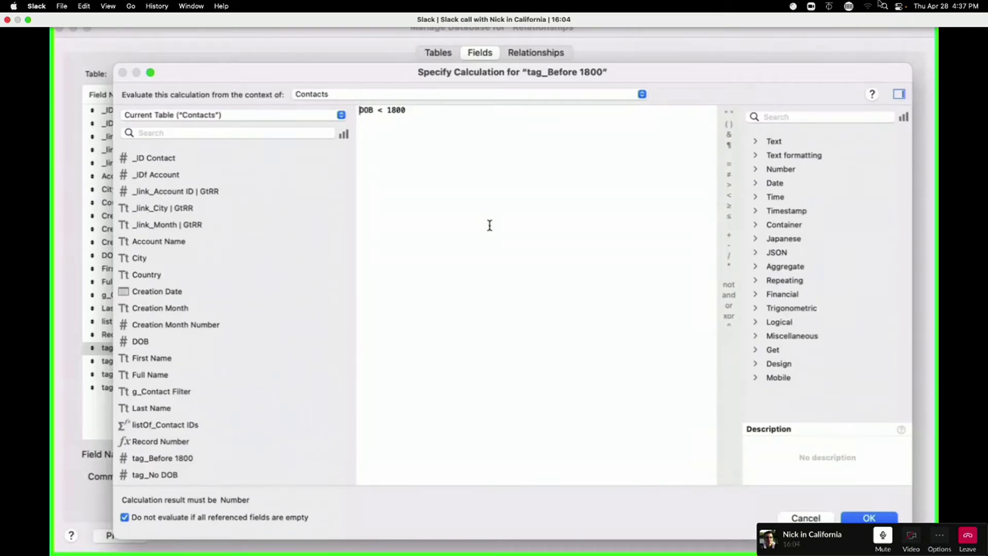
key(Return)
key(Return)
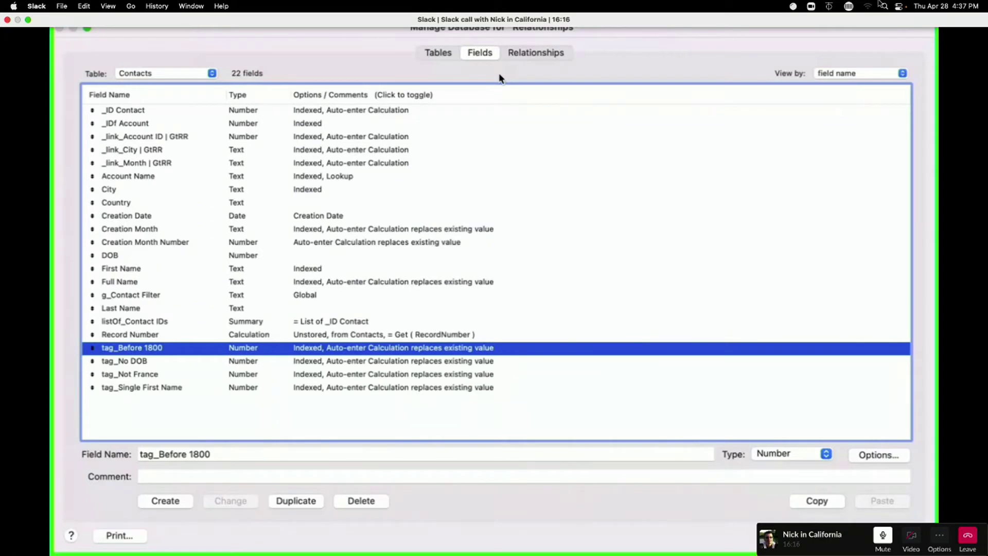
Step: Move the Contacts table occurrence slightly farther from Accounts in the relationships graph
click(522, 53)
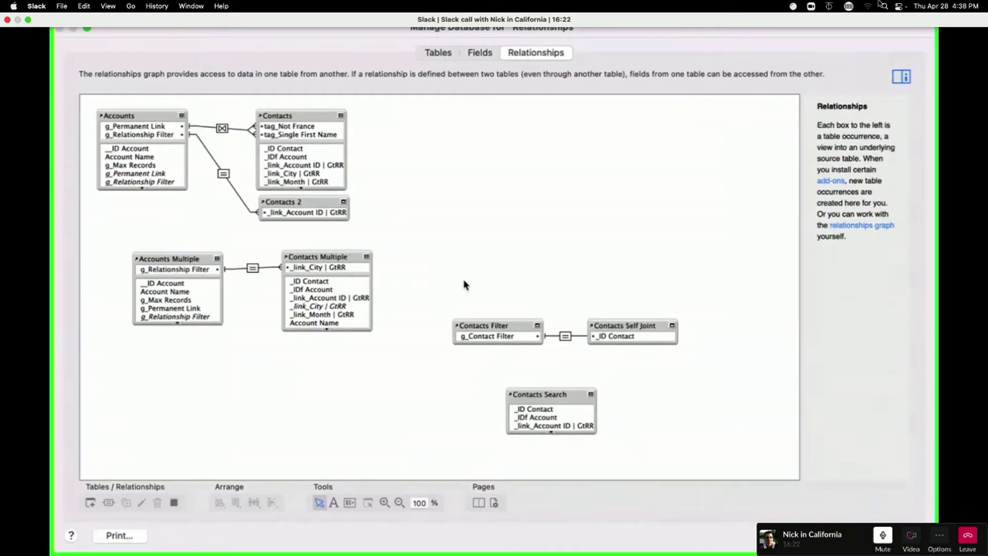
click(315, 112)
drag(315, 113, 322, 109)
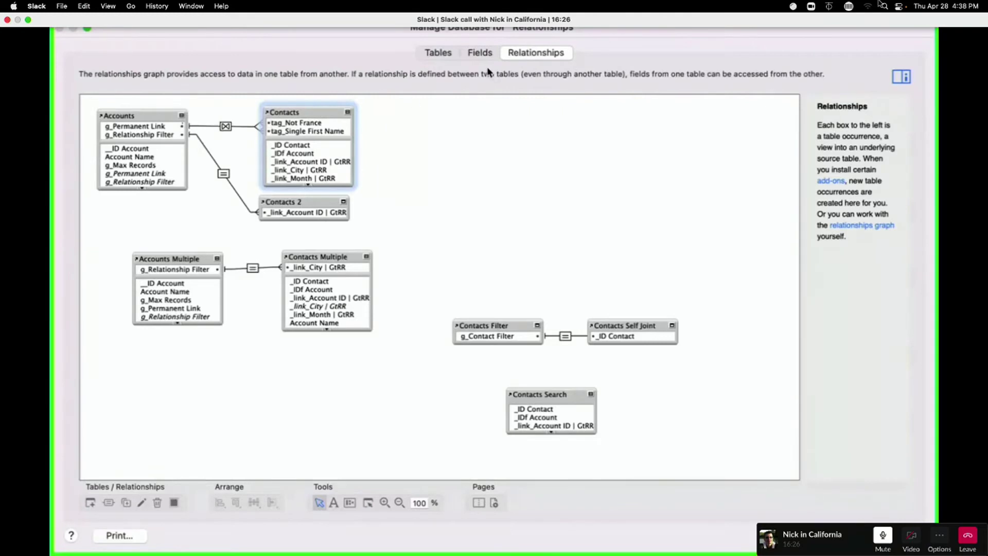
click(480, 53)
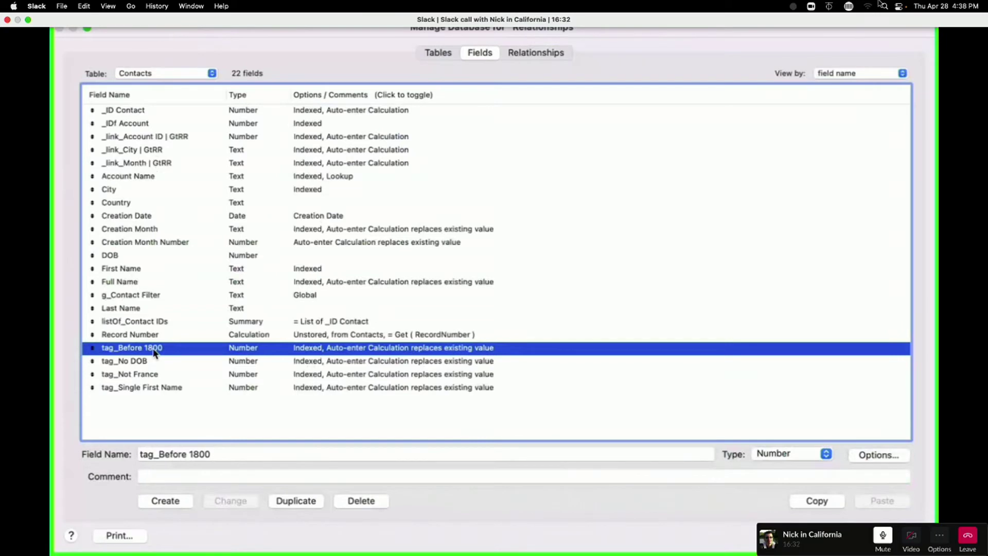
click(153, 434)
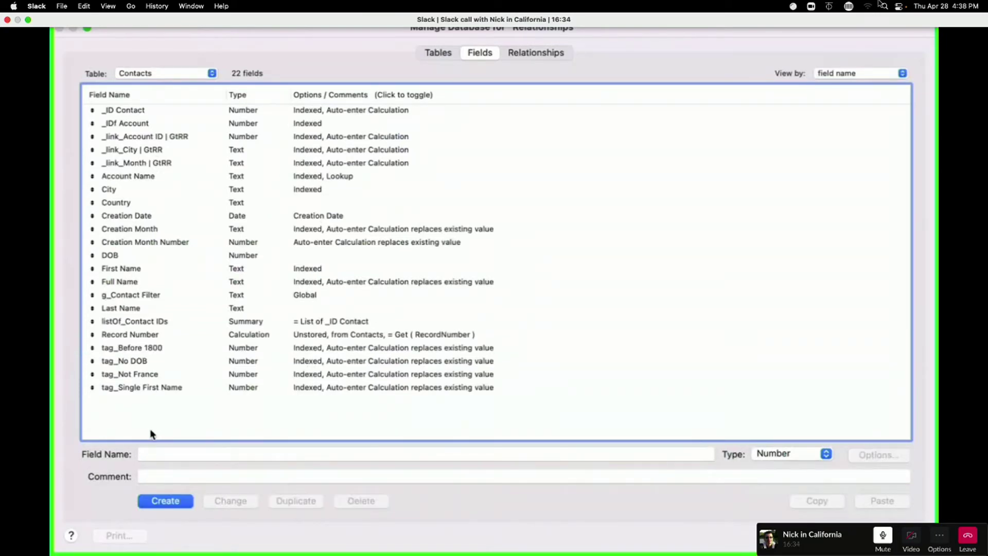
click(159, 451)
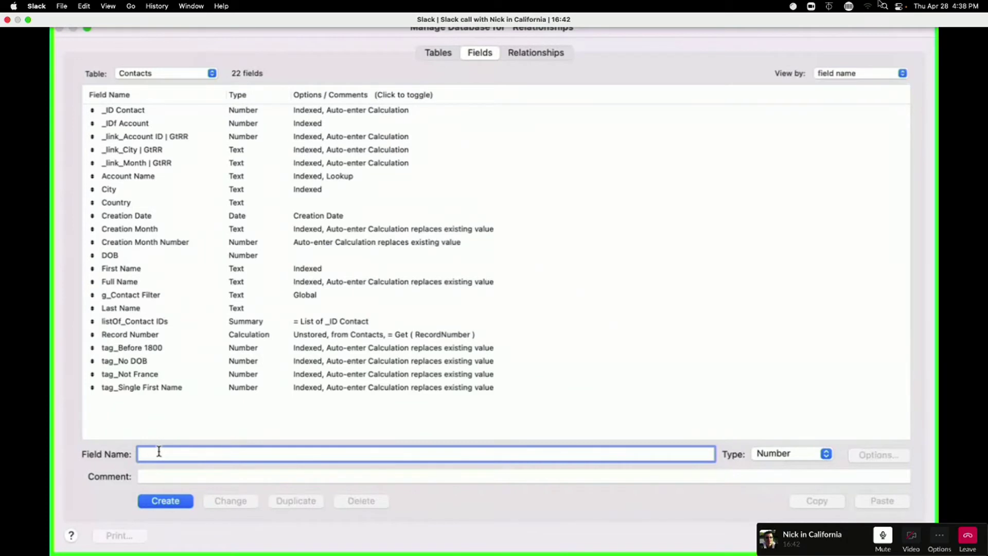
text(Year)
key(BackSpace)
key(BackSpace)
key(BackSpace)
key(BackSpace)
click(217, 413)
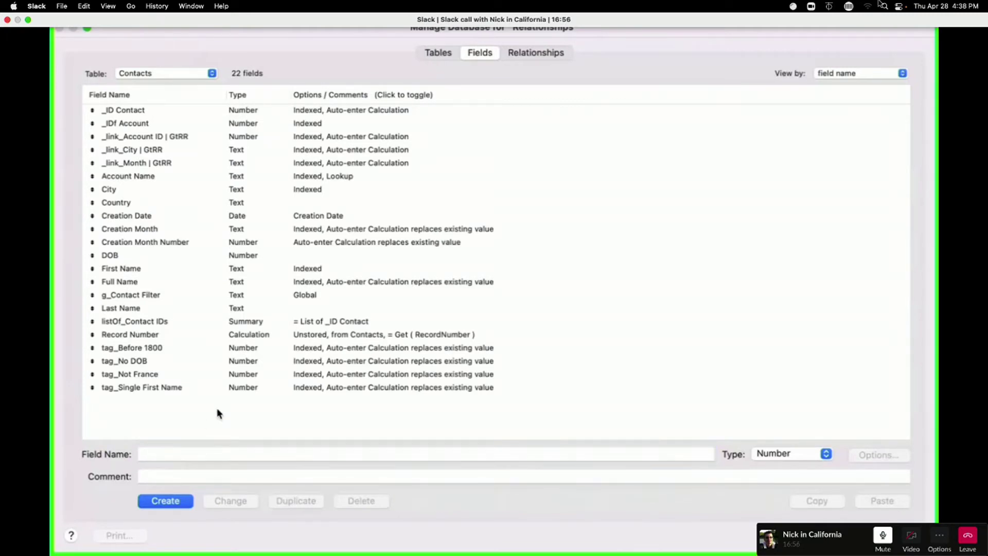
click(212, 350)
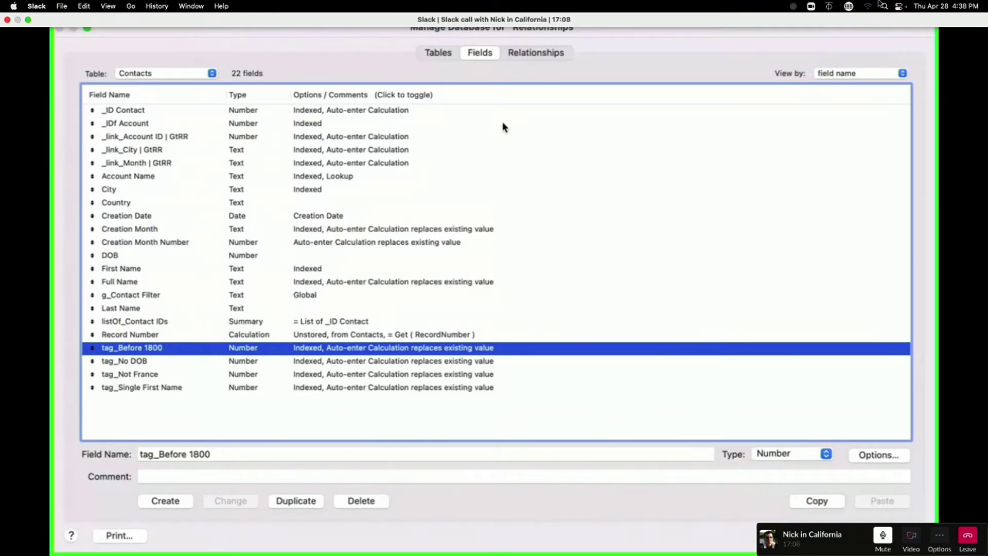
Step: Create a new table named Reference in the database
click(437, 52)
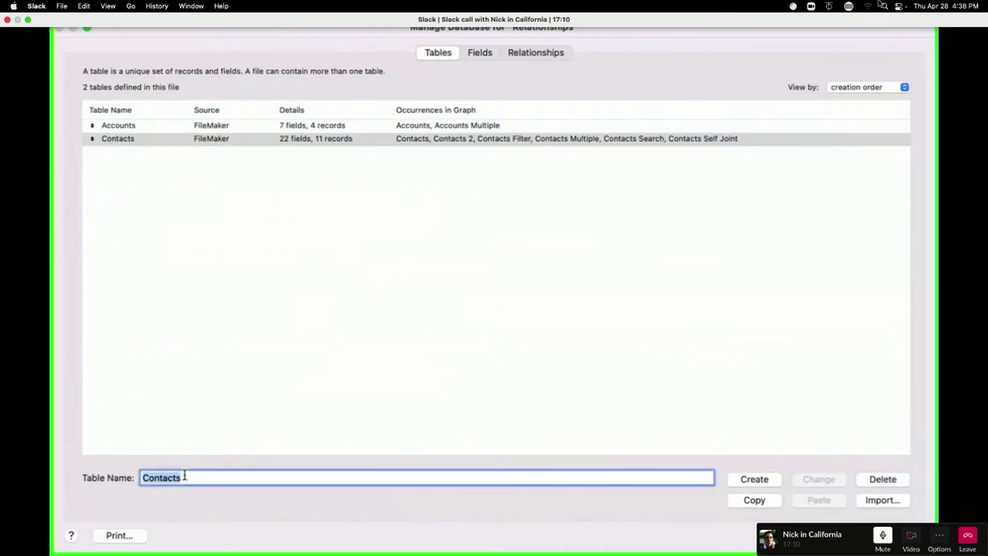
text(Ref)
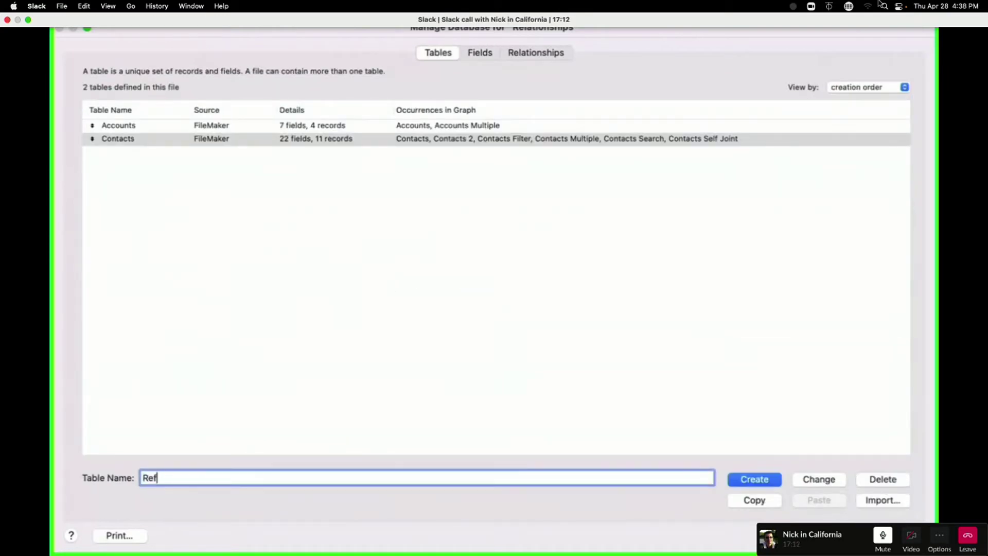
text(erence)
click(763, 482)
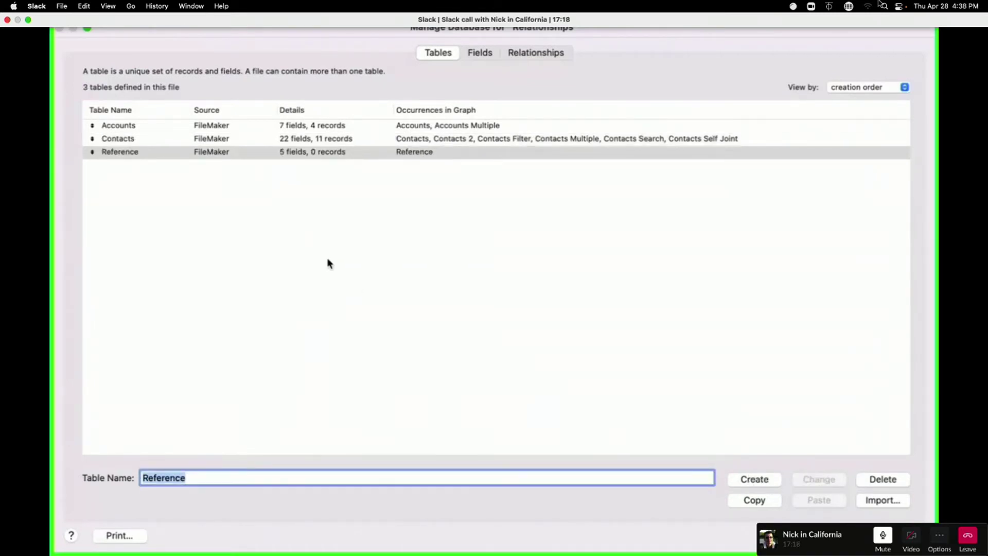
Step: Replace all default fields of the Reference table with a single Number field named Maximum Year
click(308, 153)
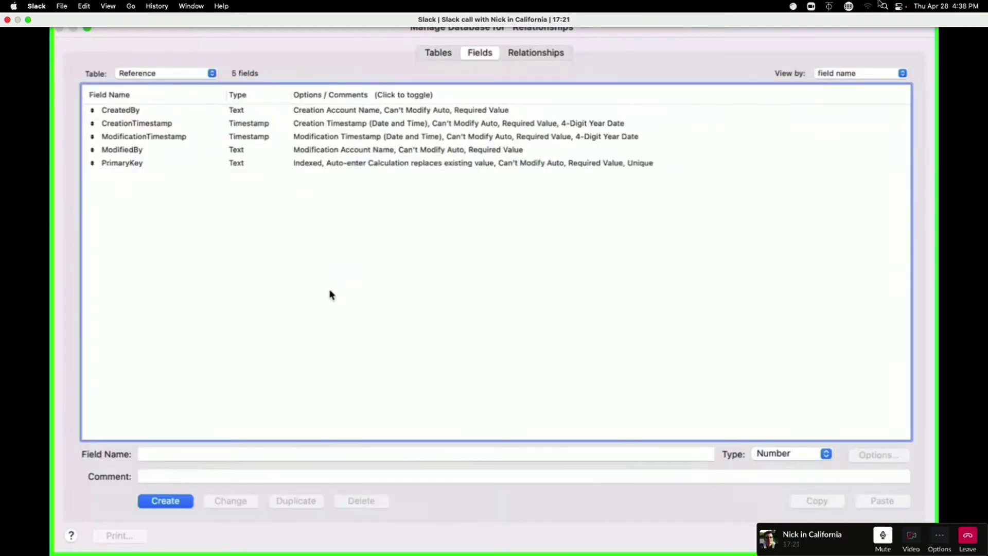
key(super+a)
key(BackSpace)
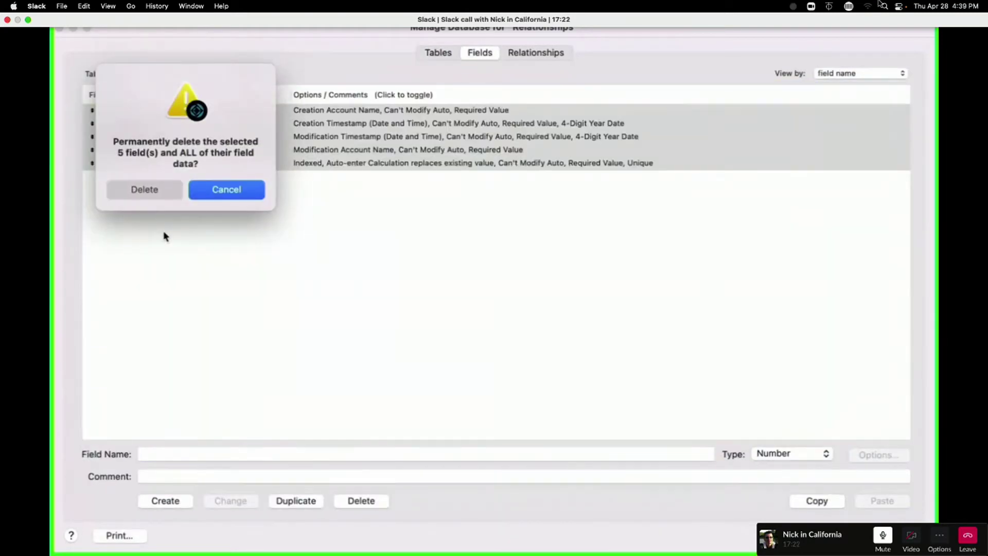
click(158, 194)
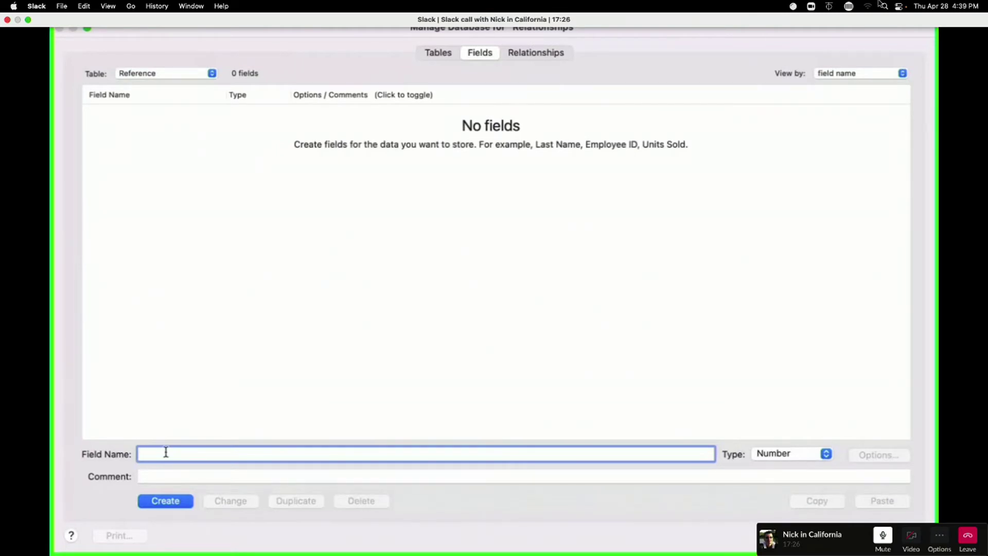
text(um Year)
click(185, 502)
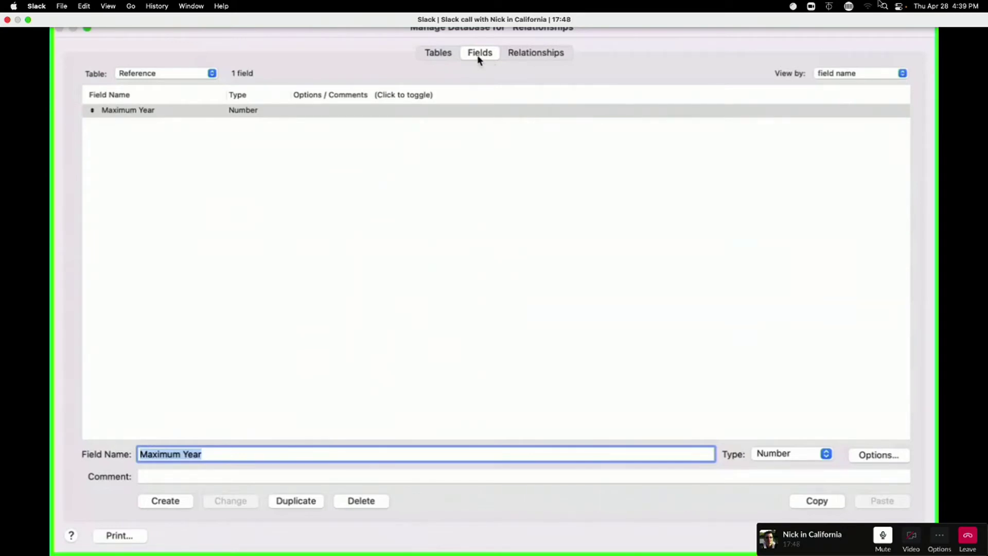
Step: Place Reference beside an enlarged Contacts occurrence and relate Contacts DOB to Reference Maximum Year with the = operator
click(556, 57)
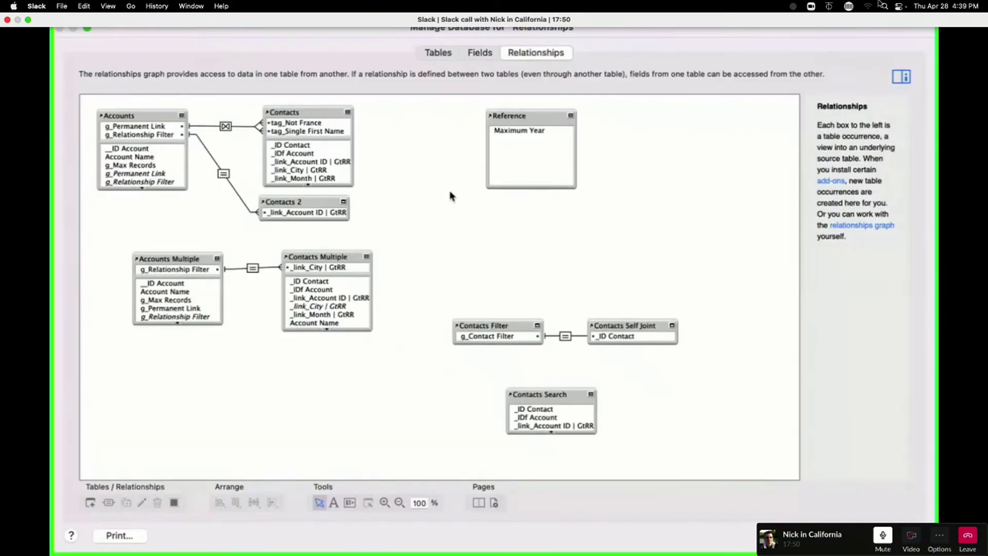
drag(527, 120, 433, 118)
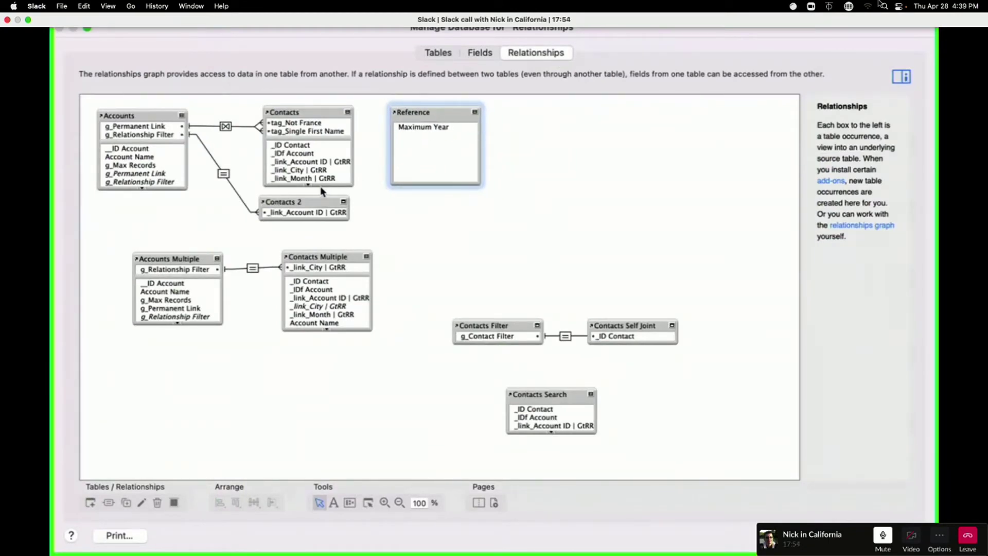
drag(322, 186, 321, 257)
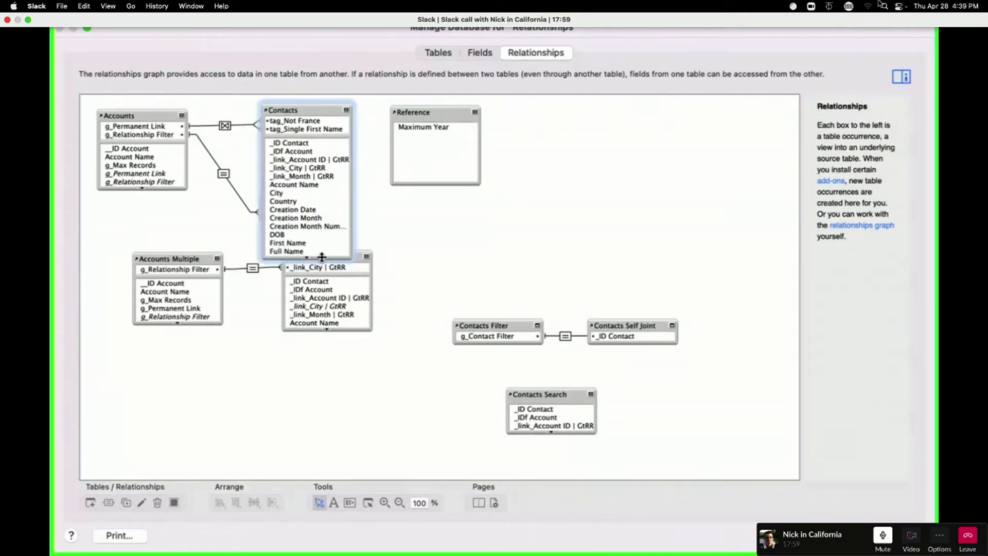
click(283, 235)
drag(353, 216, 402, 127)
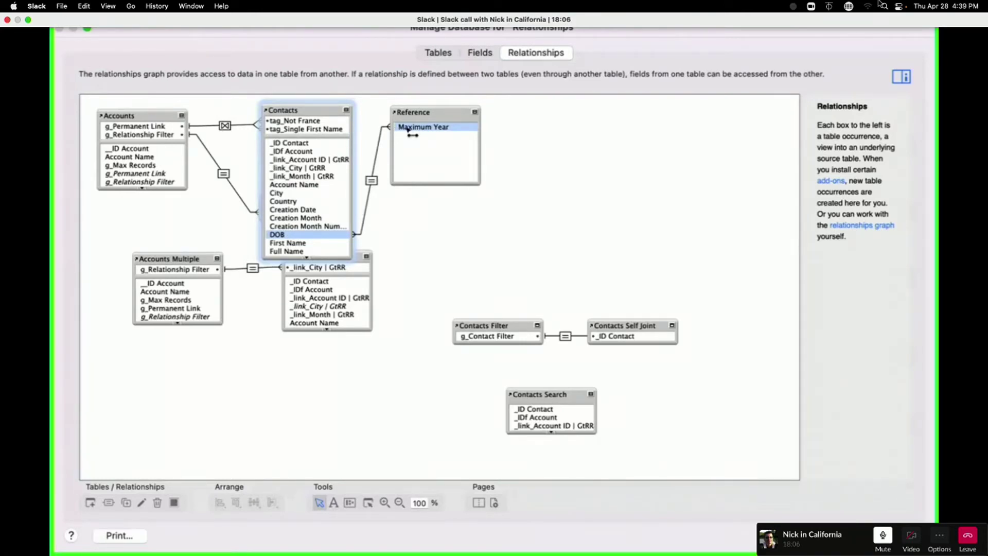
drag(408, 128, 408, 129)
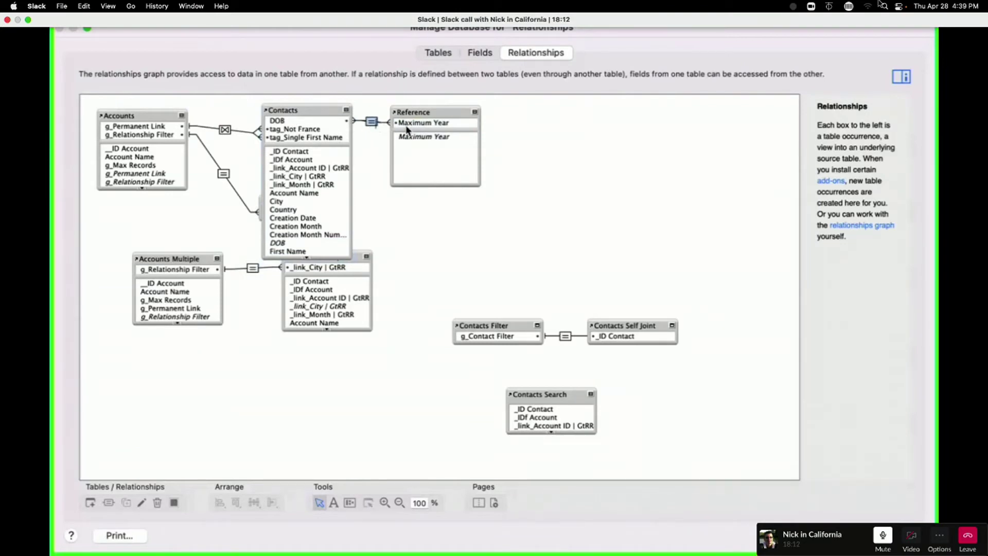
Step: Rename the tag_Before 1800 field in the Contacts table to tag_Before Max Year
click(479, 54)
click(156, 75)
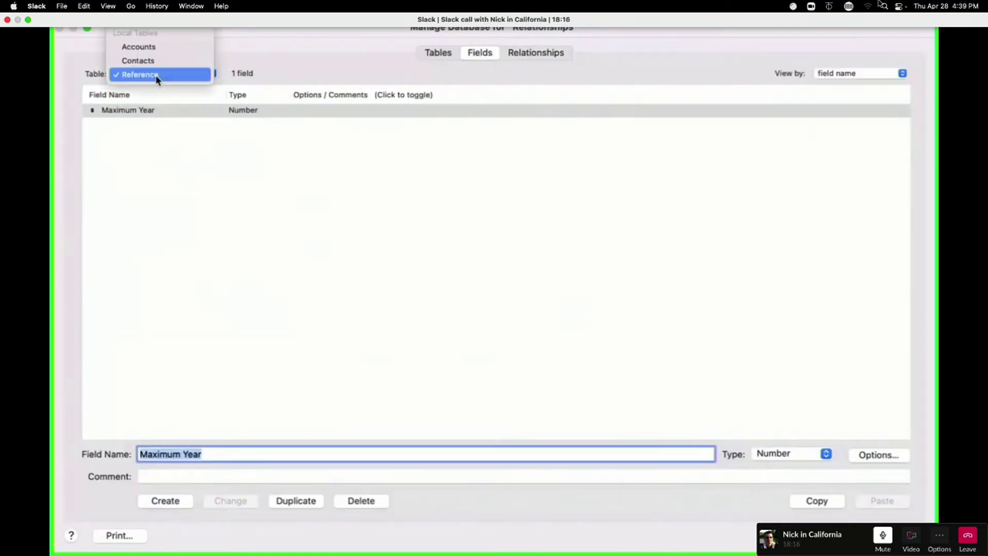
click(148, 60)
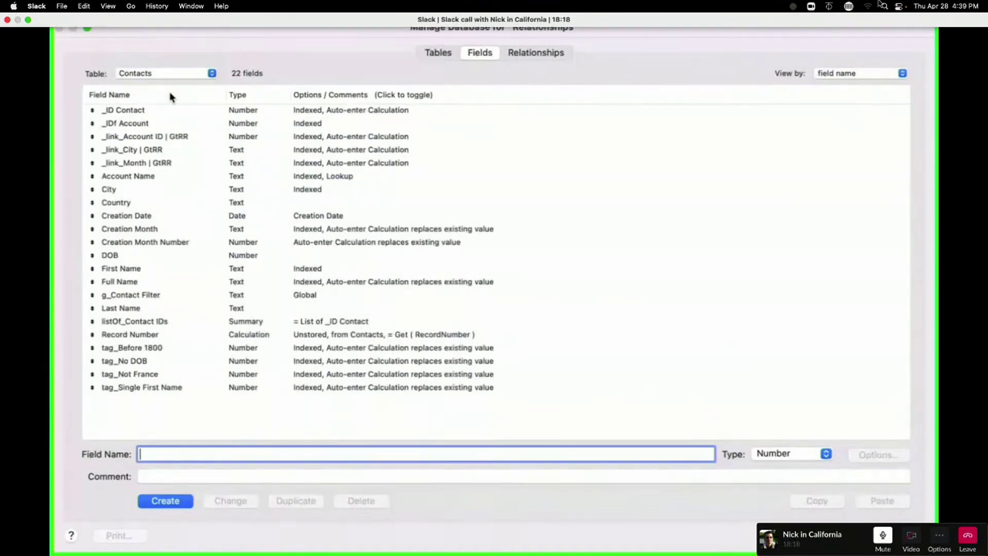
double_click(154, 363)
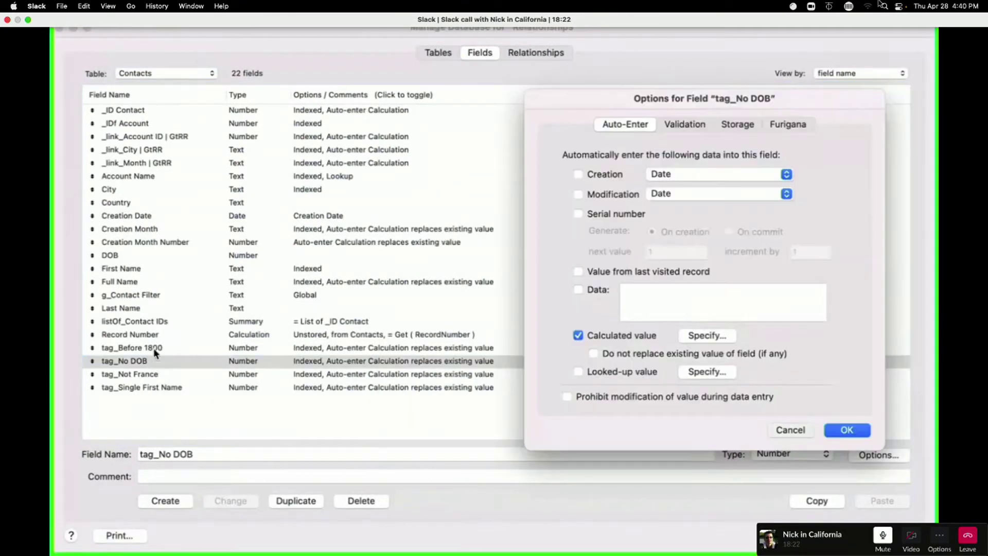
key(Escape)
click(153, 348)
double_click(153, 348)
key(Escape)
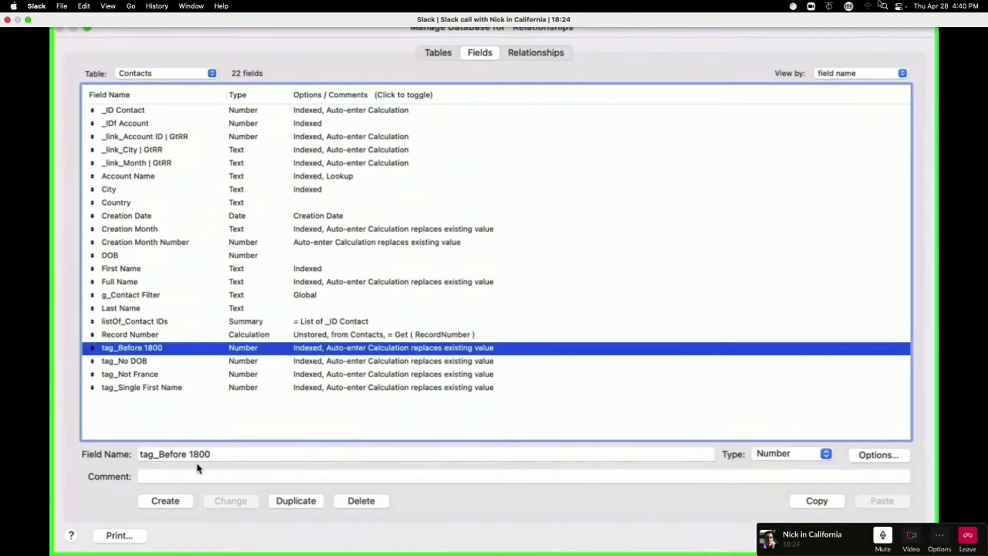
double_click(196, 454)
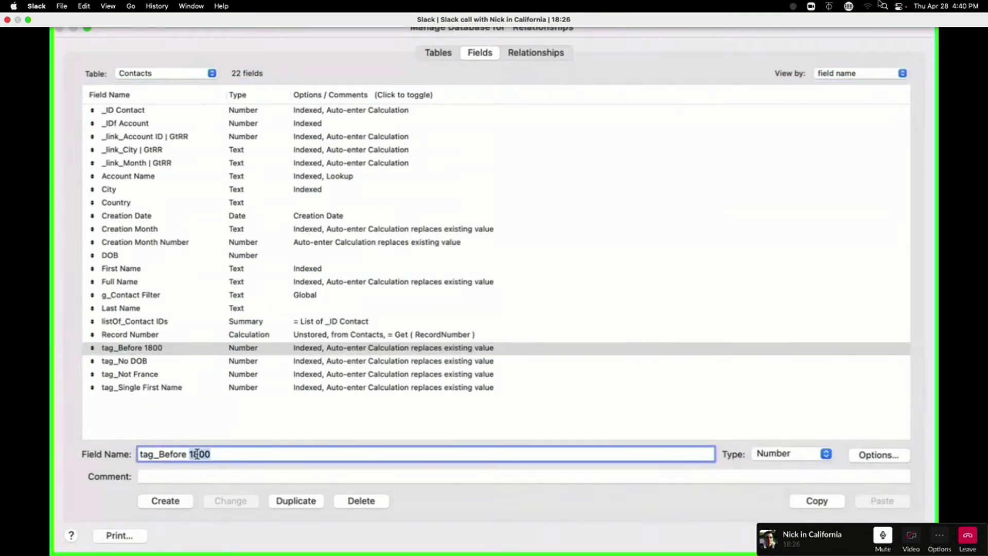
text(Maxi)
key(BackSpace)
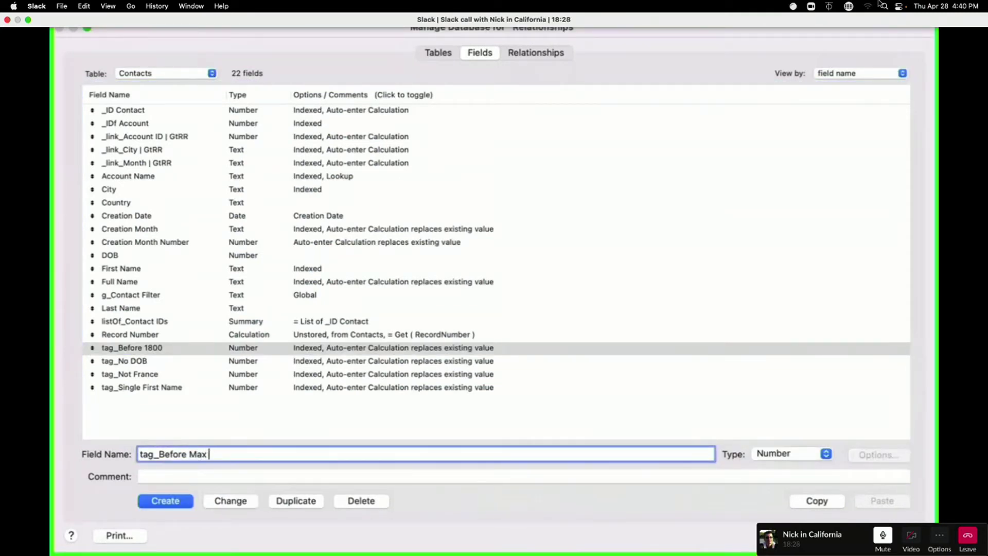
text(Year)
click(226, 501)
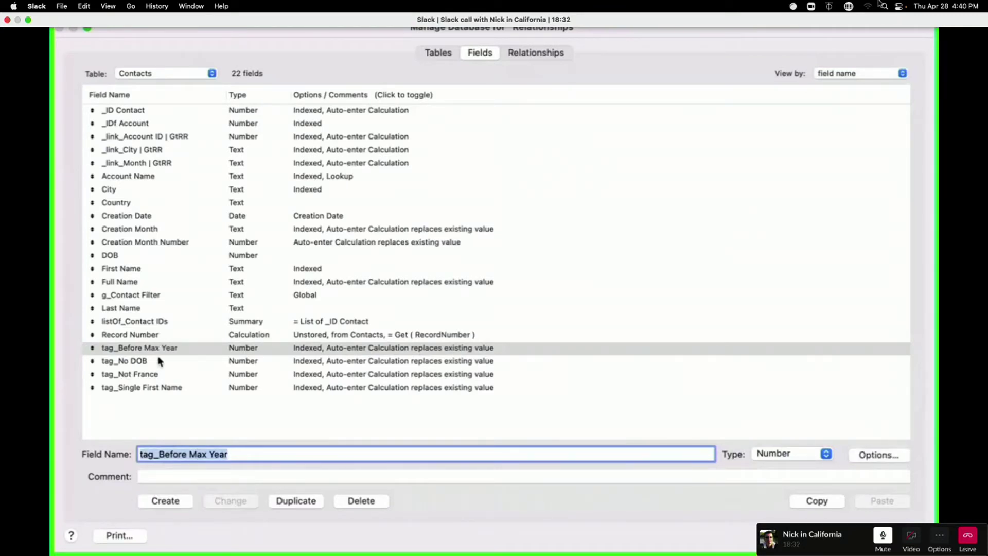
Step: Open the auto-enter options of the tag_Before Max Year field
click(173, 350)
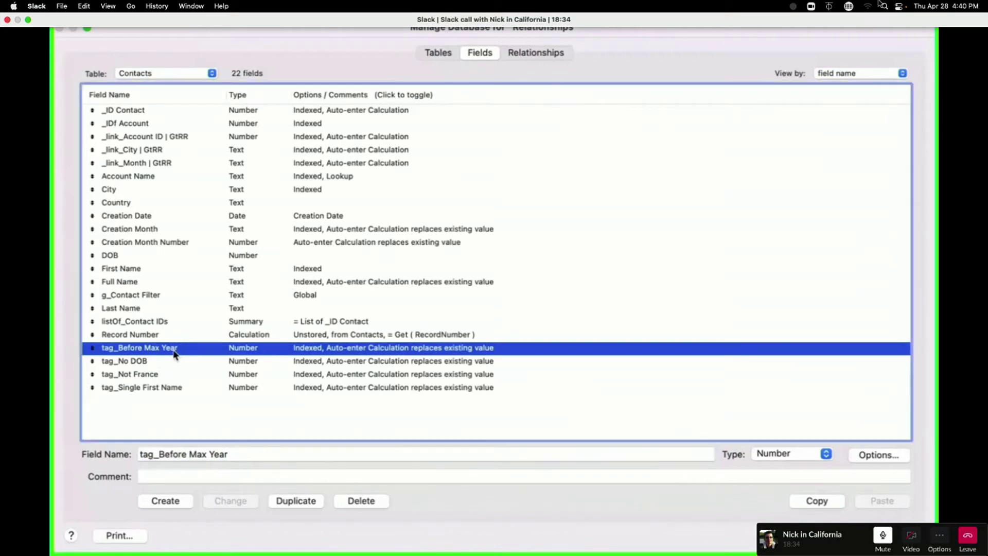
double_click(174, 353)
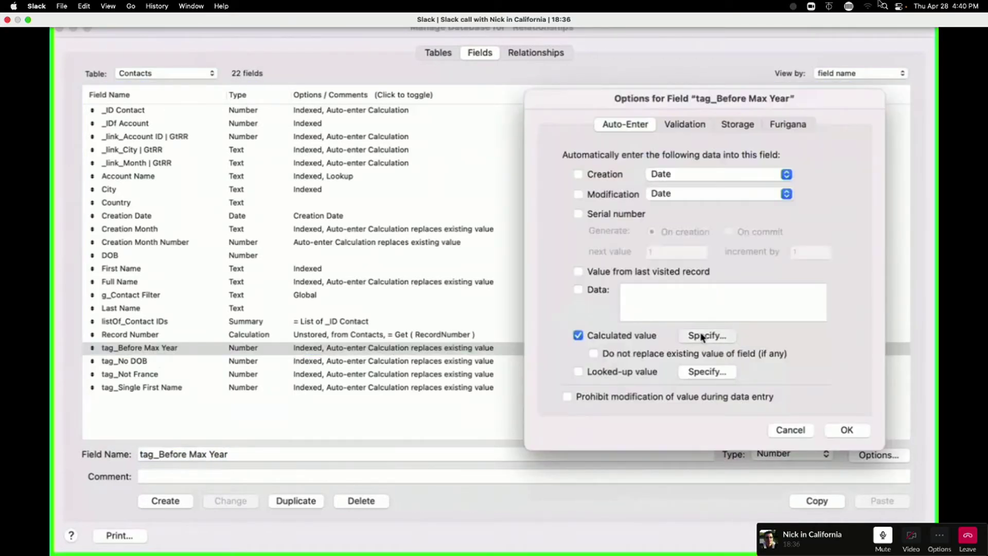
Step: Replace the fixed year in the tag_Before Max Year auto-enter calculation so it reads DOB < Reference::Maximum Year
click(707, 336)
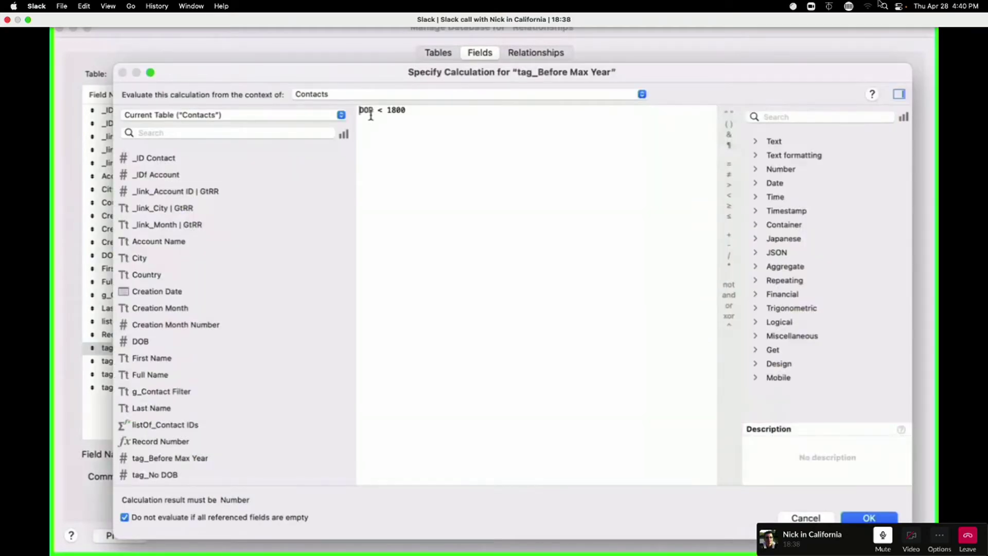
drag(385, 112, 426, 112)
click(219, 114)
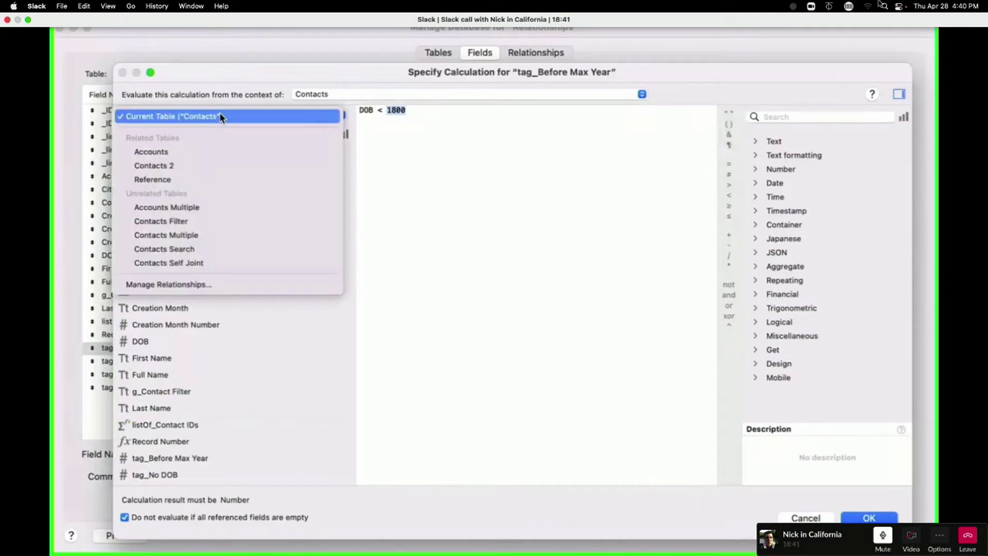
click(217, 179)
double_click(180, 159)
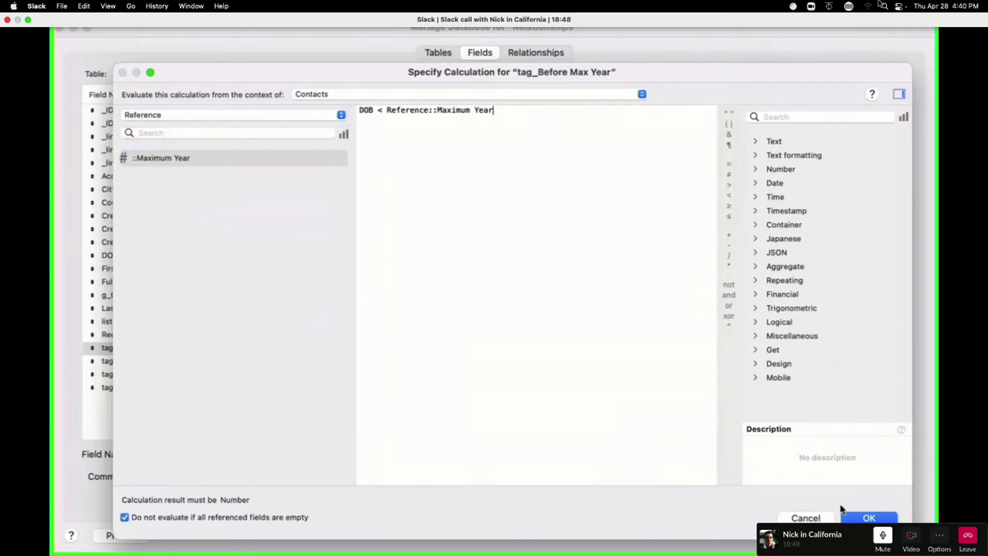
click(844, 512)
click(834, 431)
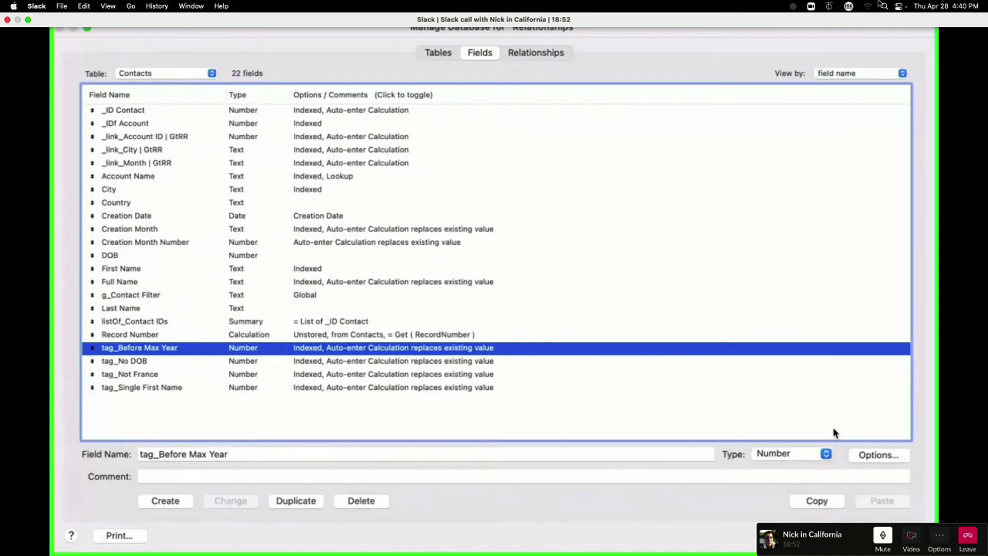
Step: Inspect the relationship between DOB in Contacts and Maximum Year in Reference on the relationships graph
click(535, 52)
click(306, 110)
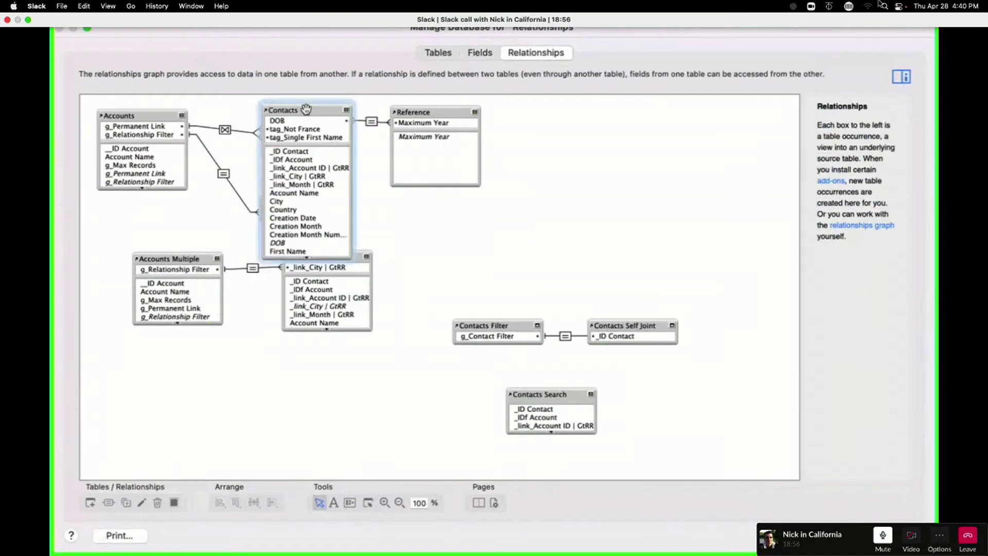
drag(427, 113, 433, 110)
click(302, 124)
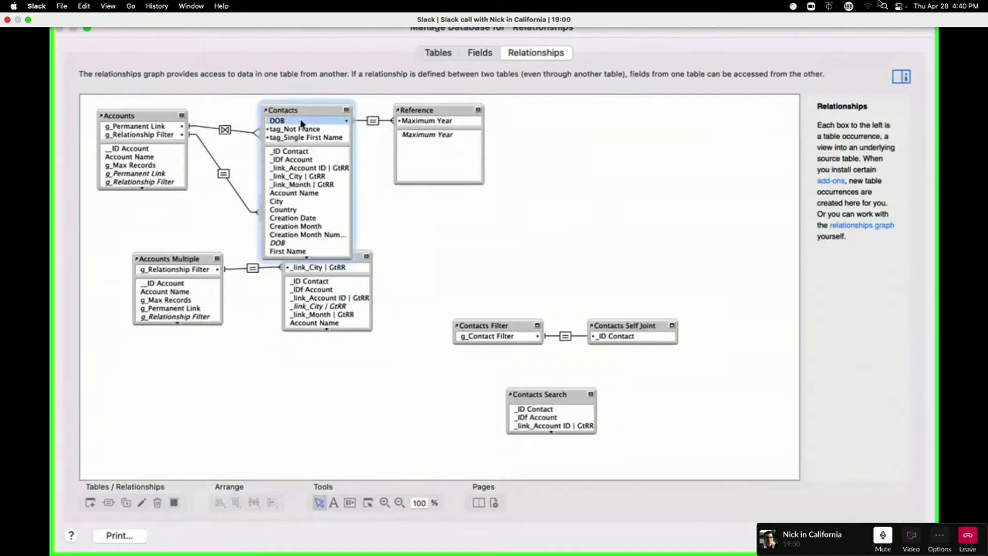
drag(302, 123, 409, 122)
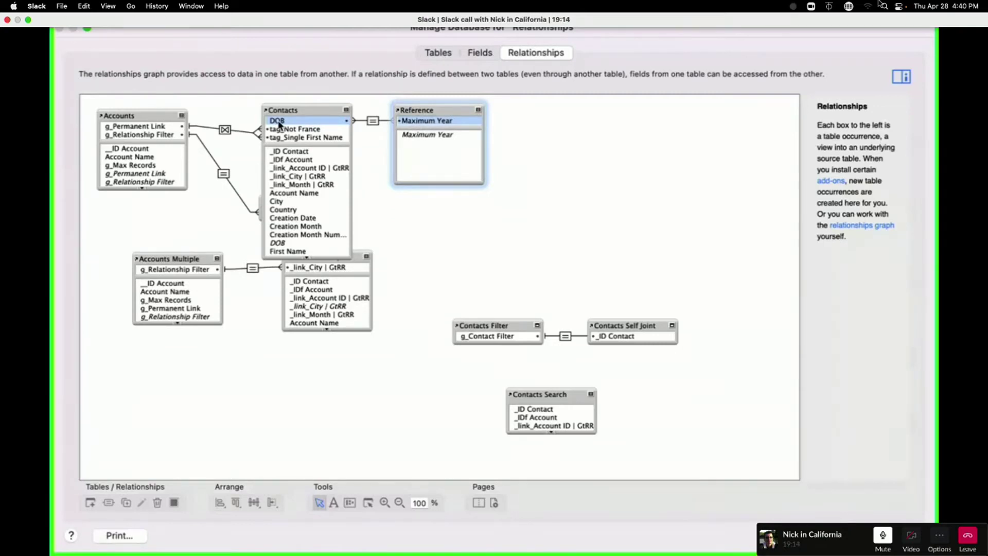
Step: Review the Reference::Maximum Year part of the tag_Before Max Year calculation and close it without changes
click(480, 53)
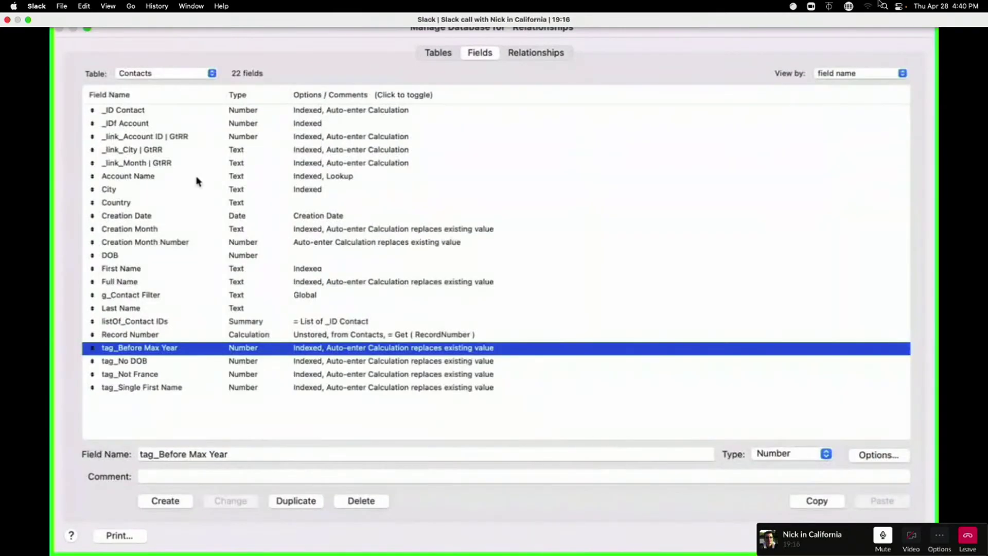
double_click(149, 348)
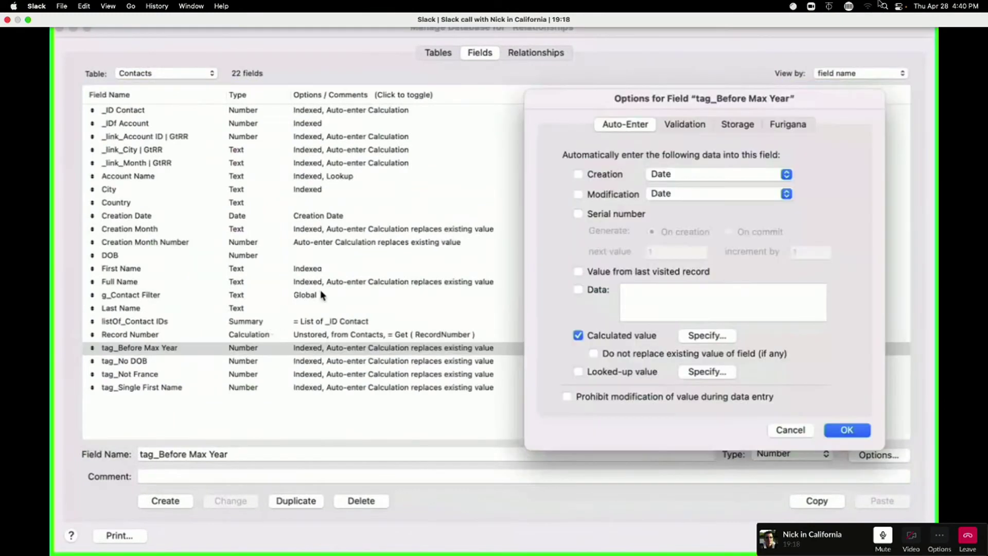
click(705, 335)
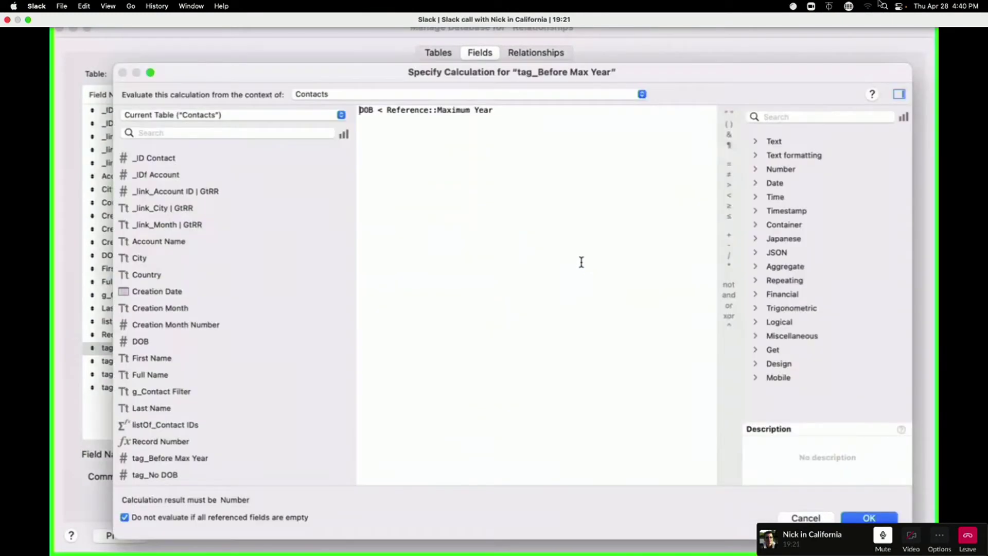
click(375, 112)
drag(375, 111, 512, 113)
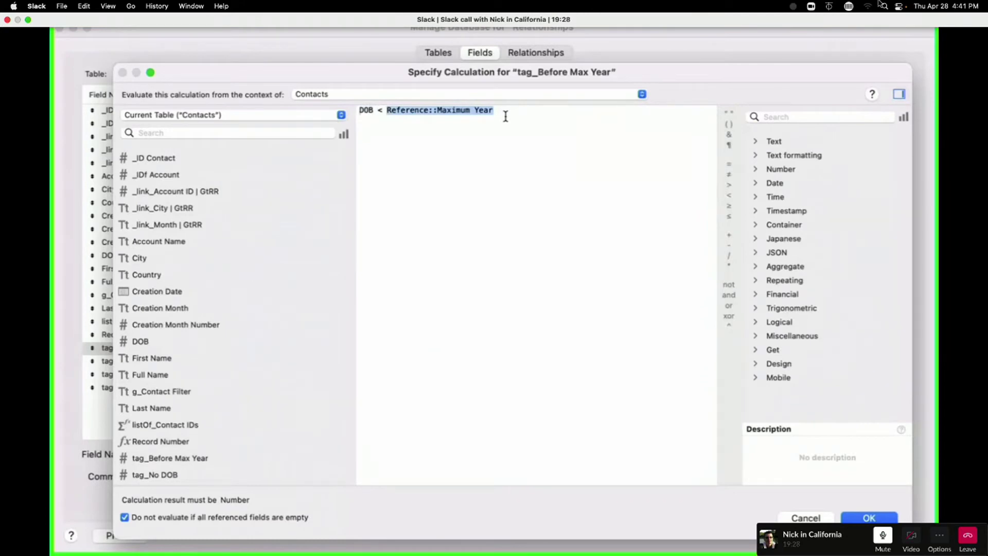
key(Escape)
key(Escape)
key(Escape)
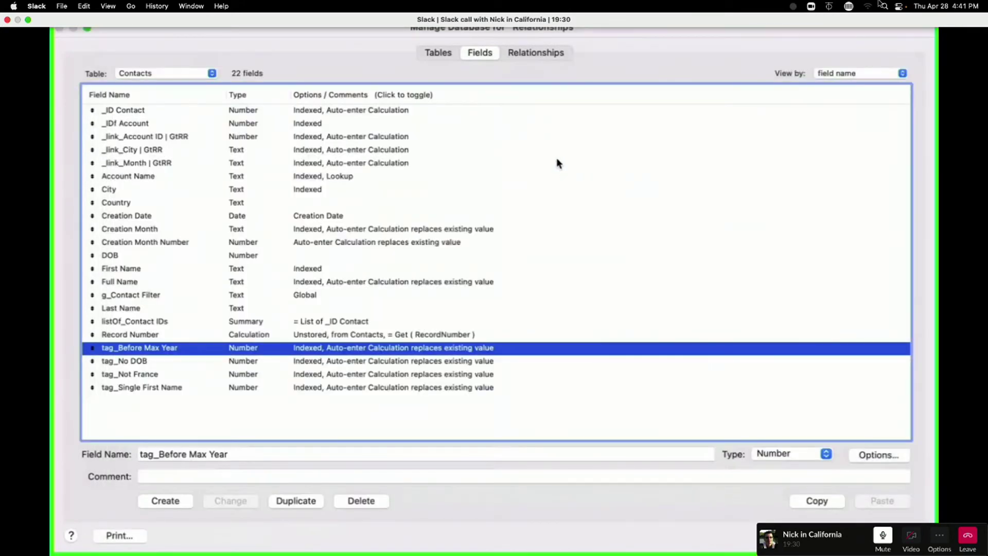
click(141, 190)
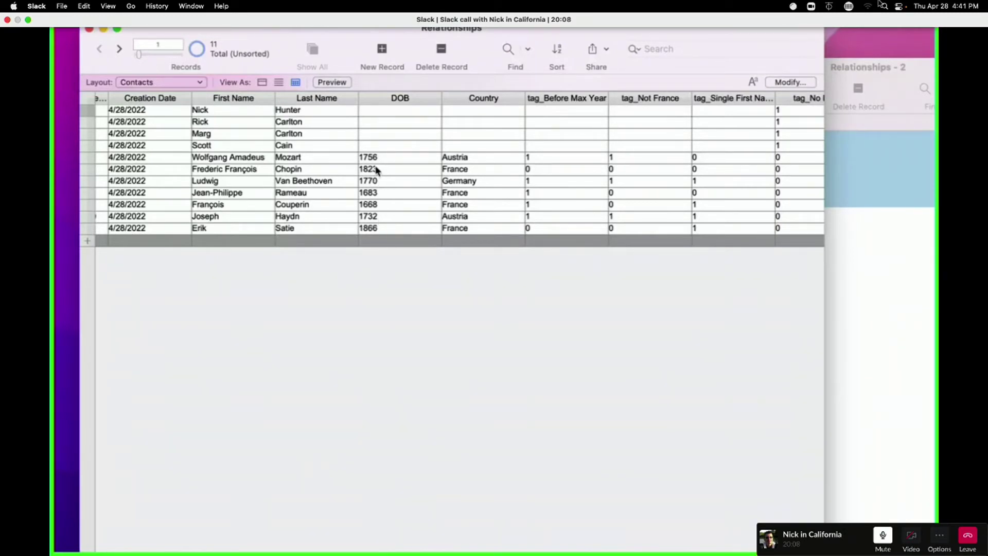
click(380, 112)
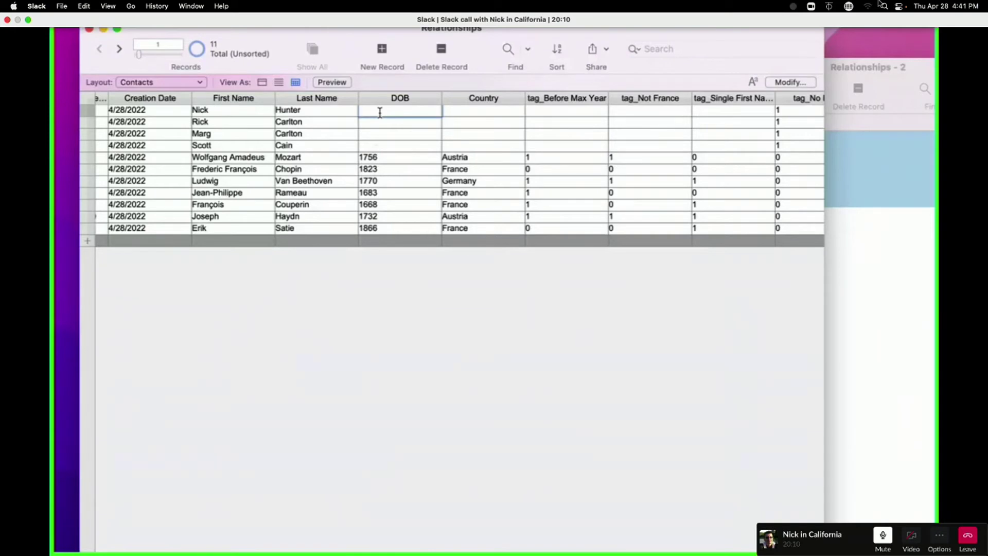
key(super+t)
key(super+t)
key(super+t)
key(super+t)
key(super+t)
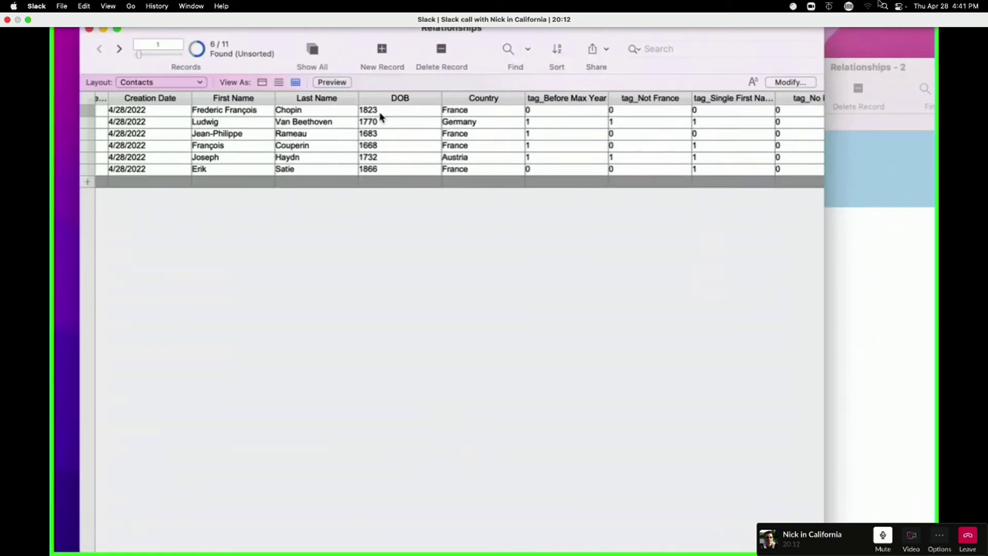
click(314, 58)
Step: Omit the four Contacts records that have an empty DOB from the found set
click(346, 117)
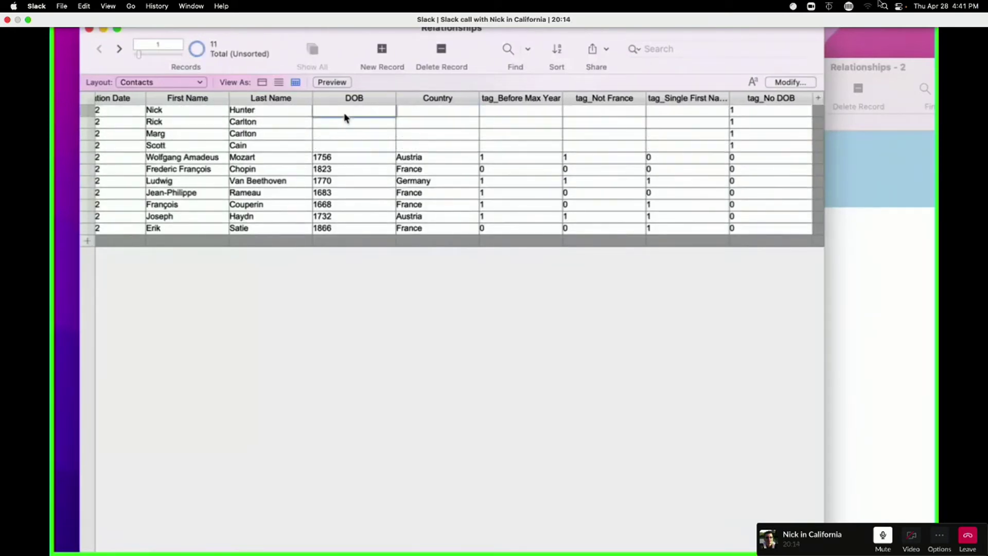
key(super+t)
key(super+t)
key(super+t)
key(super+t)
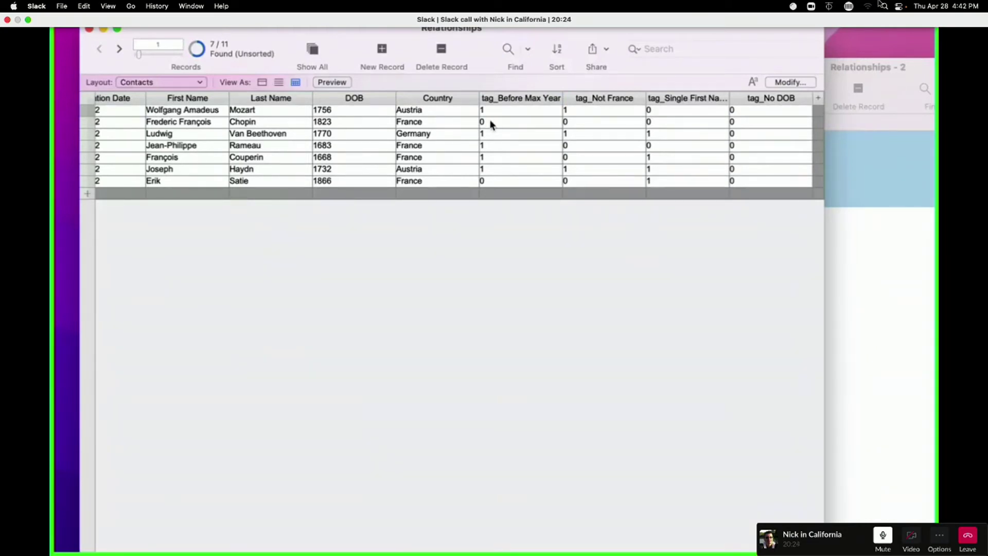
Step: Replace the DOB contents across the found set with a calculated result equal to the DOB field itself
click(341, 114)
key(super+equal)
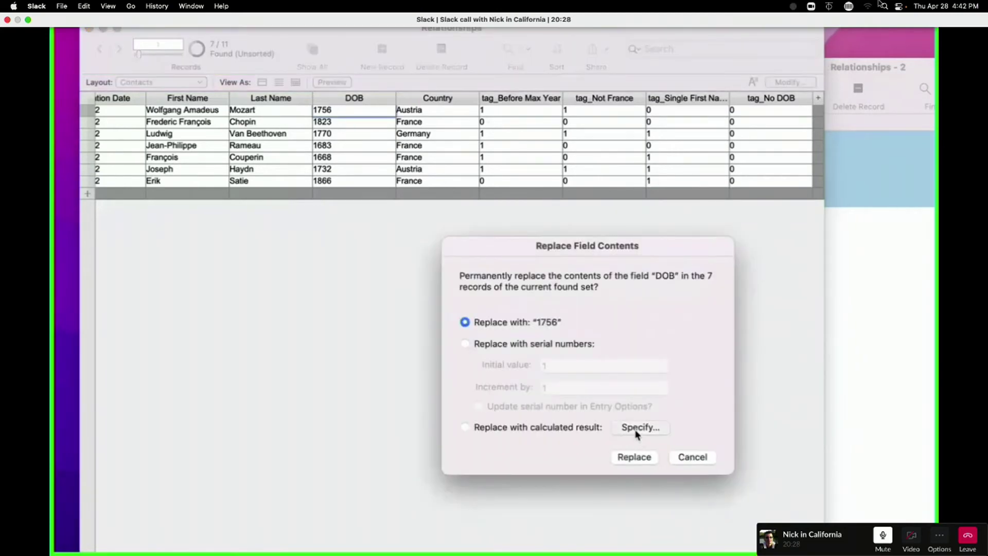
click(494, 427)
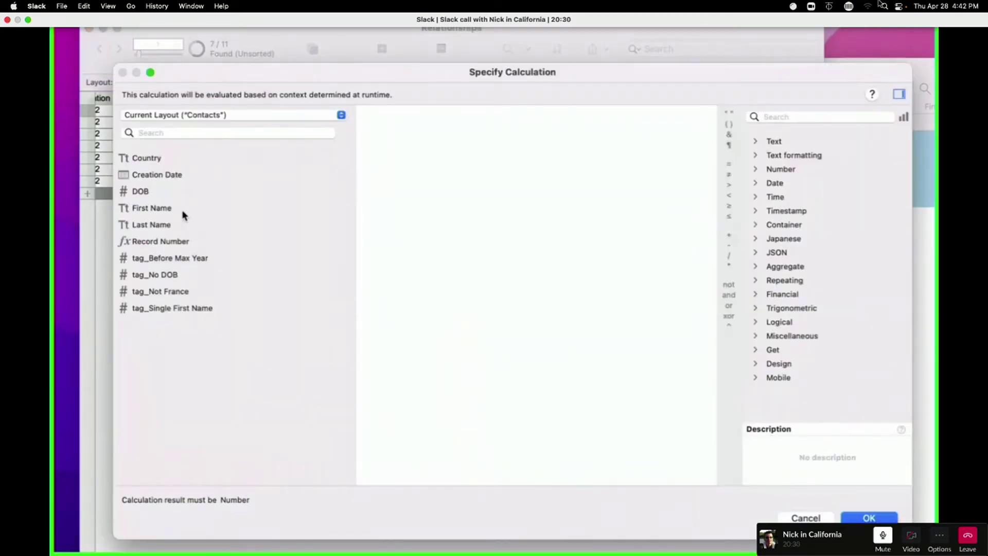
double_click(140, 191)
click(869, 516)
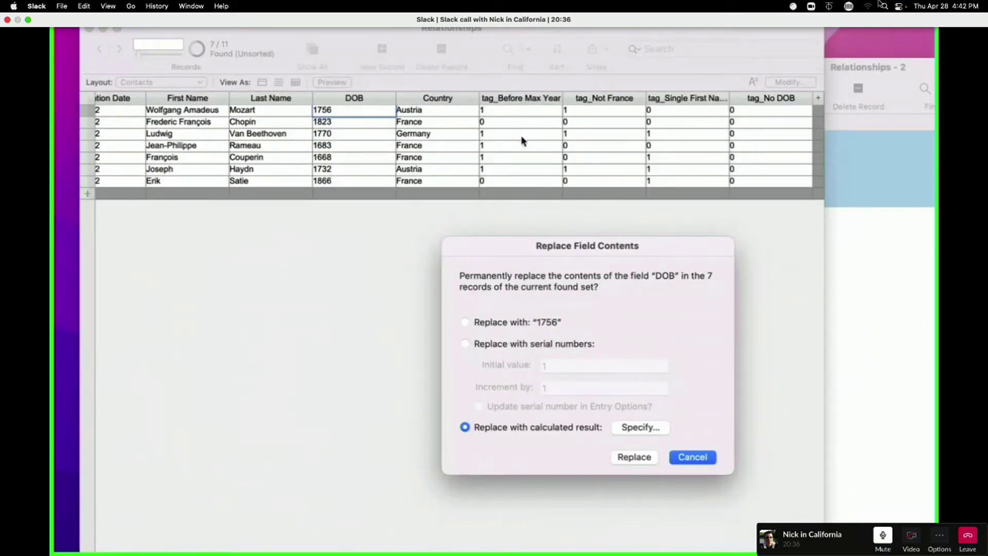
click(630, 457)
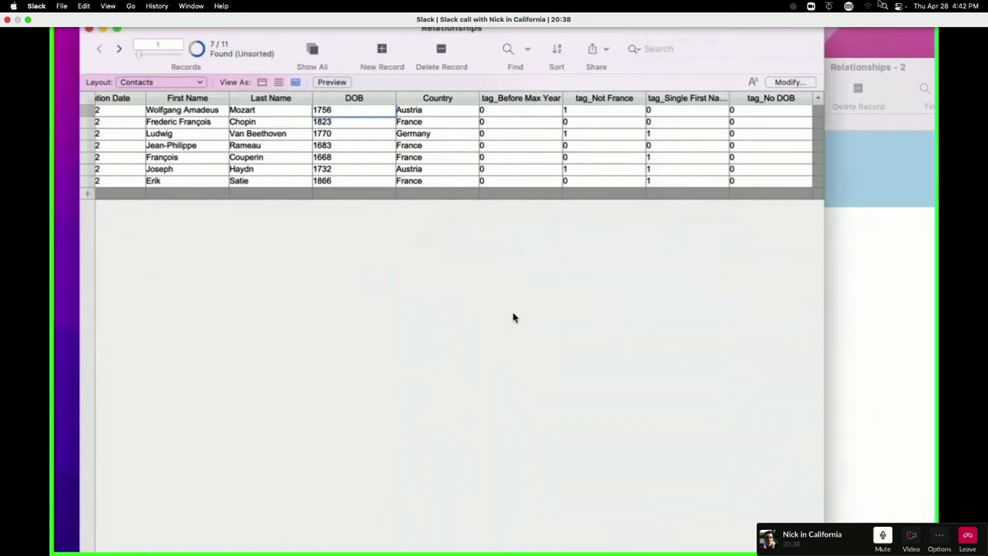
Step: Compare the Maximum Year in the Reference window with the DOB and tag_Before Max Year columns in the Contacts table
click(929, 286)
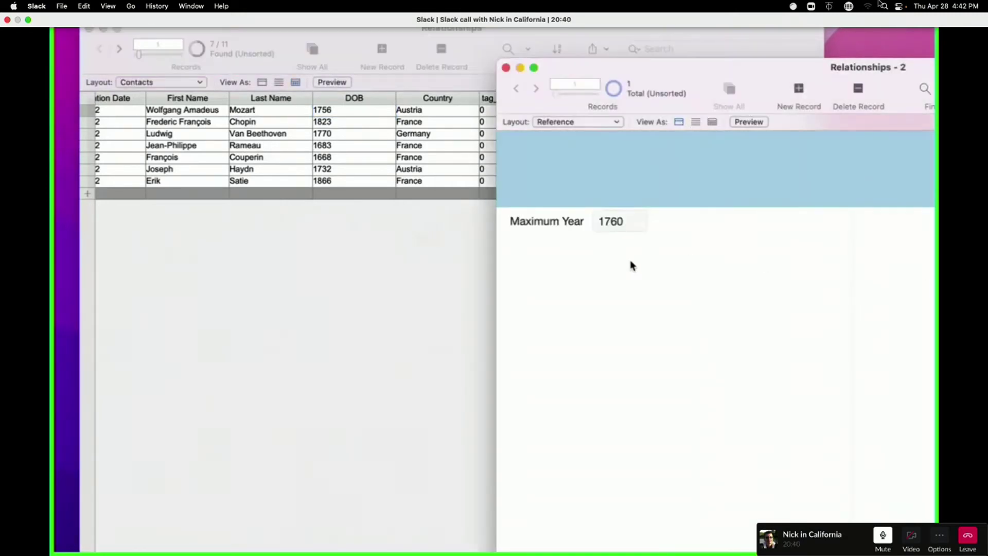
click(616, 228)
click(381, 236)
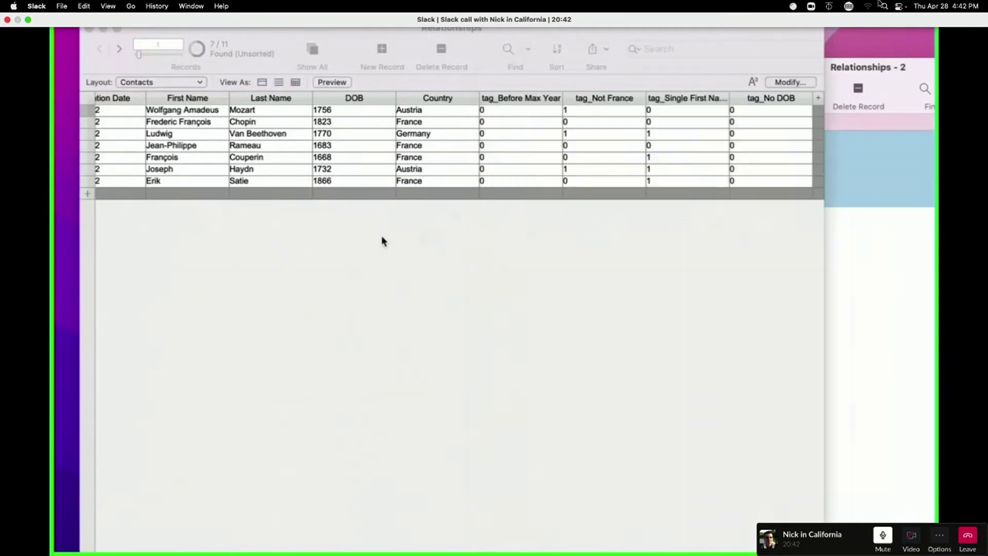
click(342, 112)
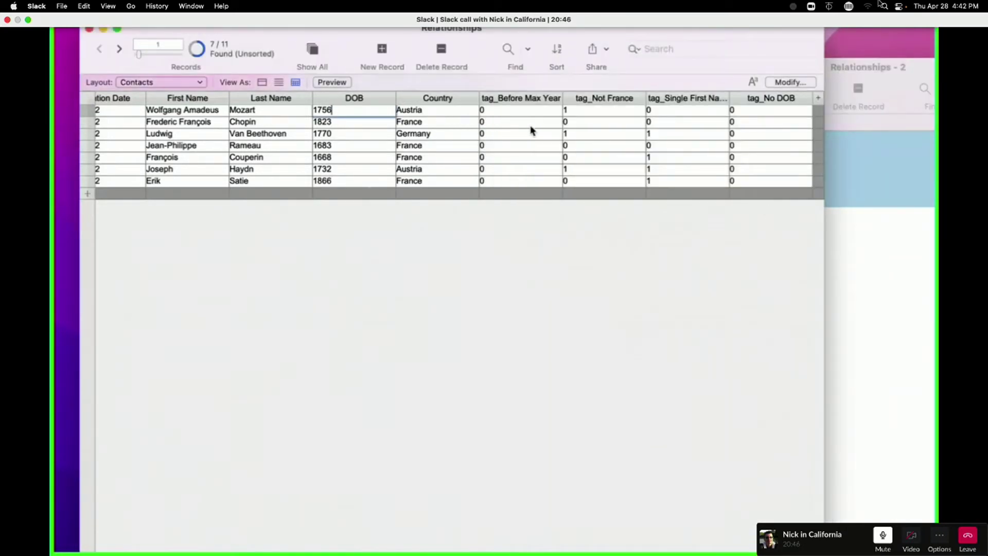
click(911, 253)
double_click(646, 231)
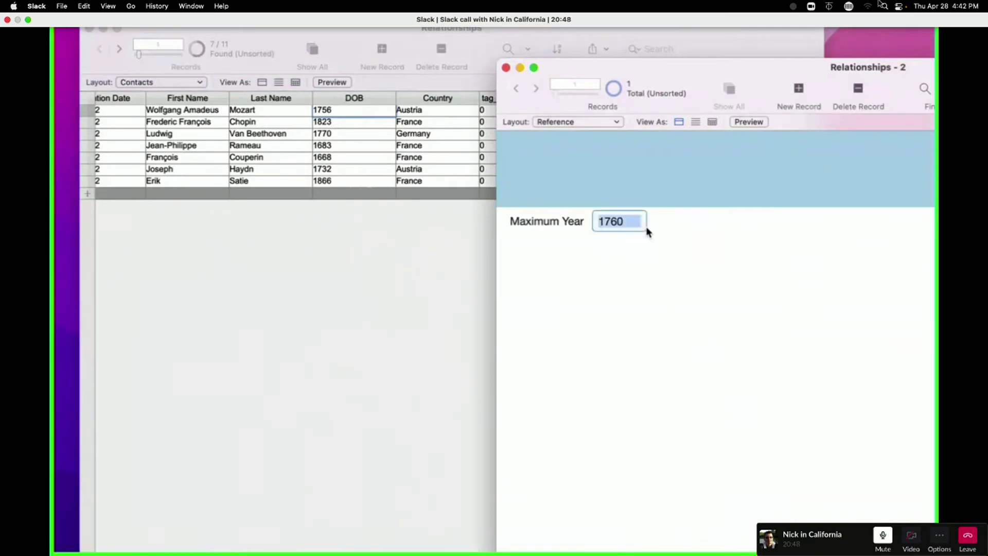
click(401, 236)
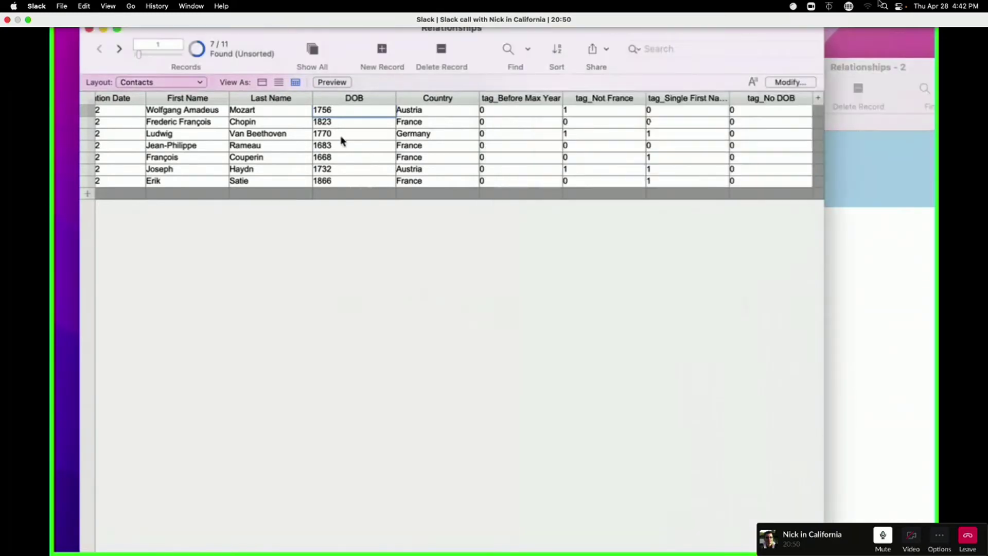
click(837, 239)
click(608, 222)
click(616, 227)
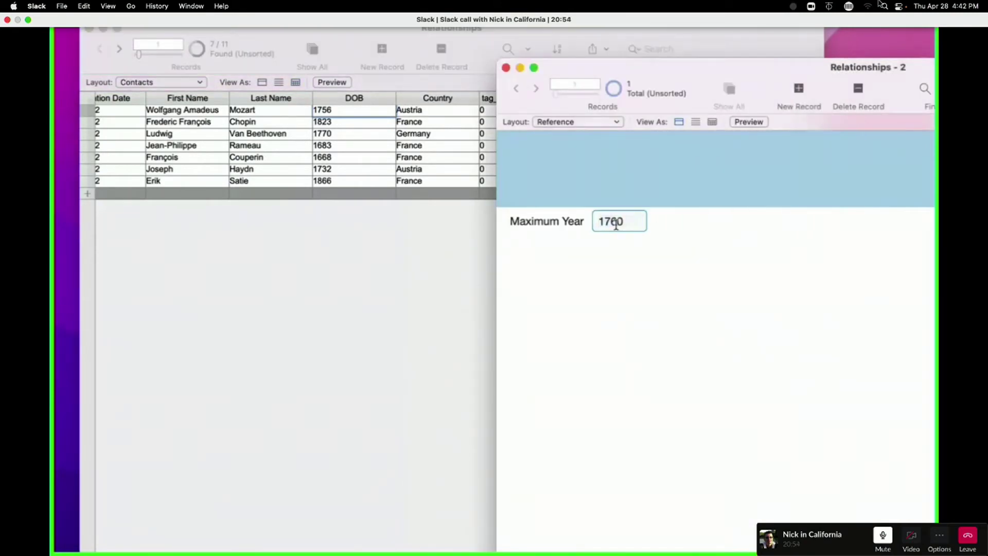
click(366, 110)
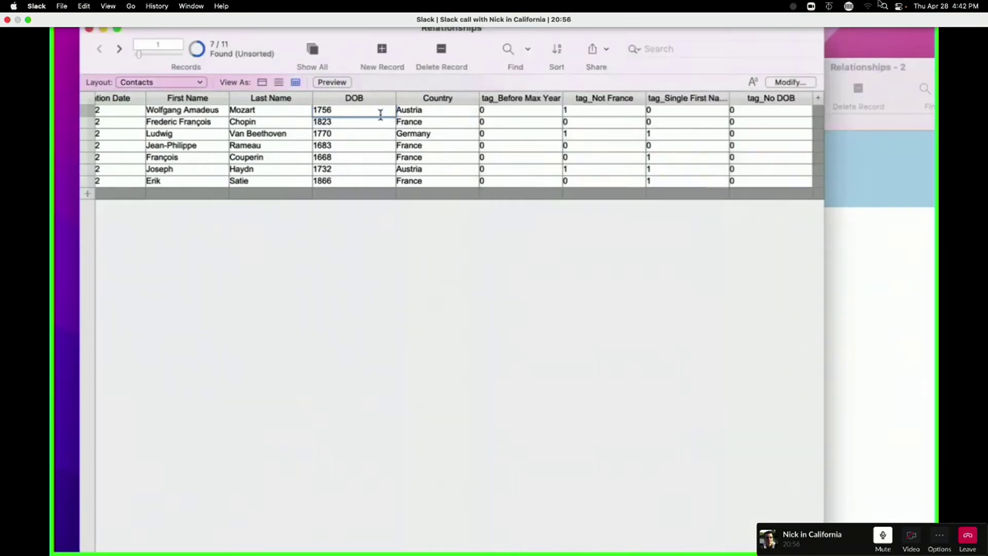
Step: Set Maximum Year to 1800 in the Reference layout and commit the record
click(880, 258)
click(632, 225)
key(BackSpace)
key(BackSpace)
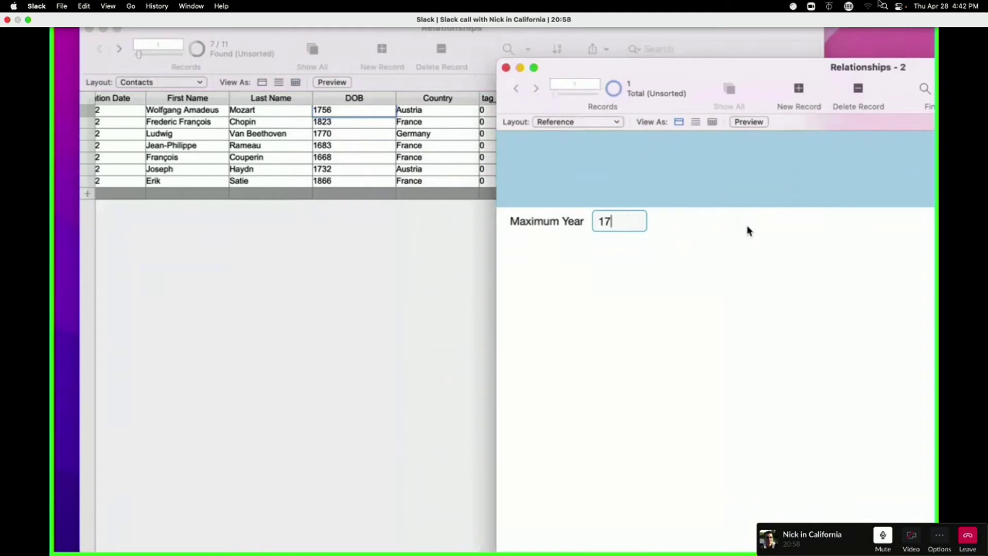
key(BackSpace)
text(80)
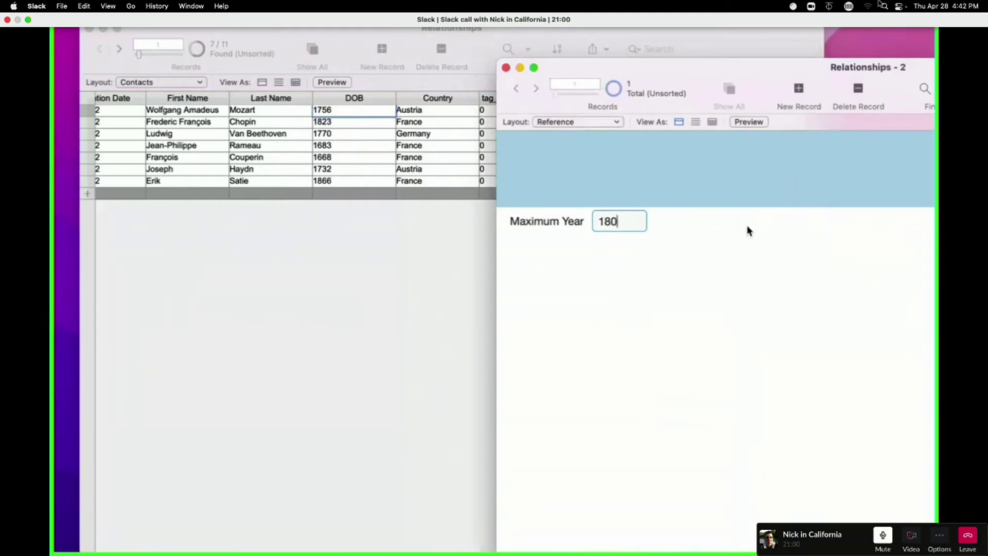
text(0)
click(381, 330)
click(846, 316)
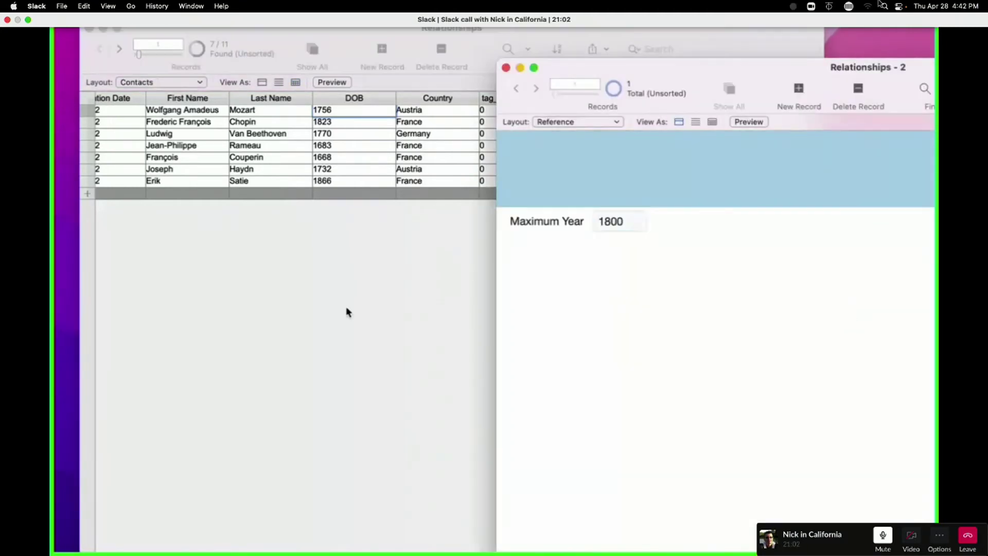
Step: Try to re-evaluate the tags by replacing DOB across the found Contacts records with a calculated result equal to DOB
click(348, 312)
click(384, 27)
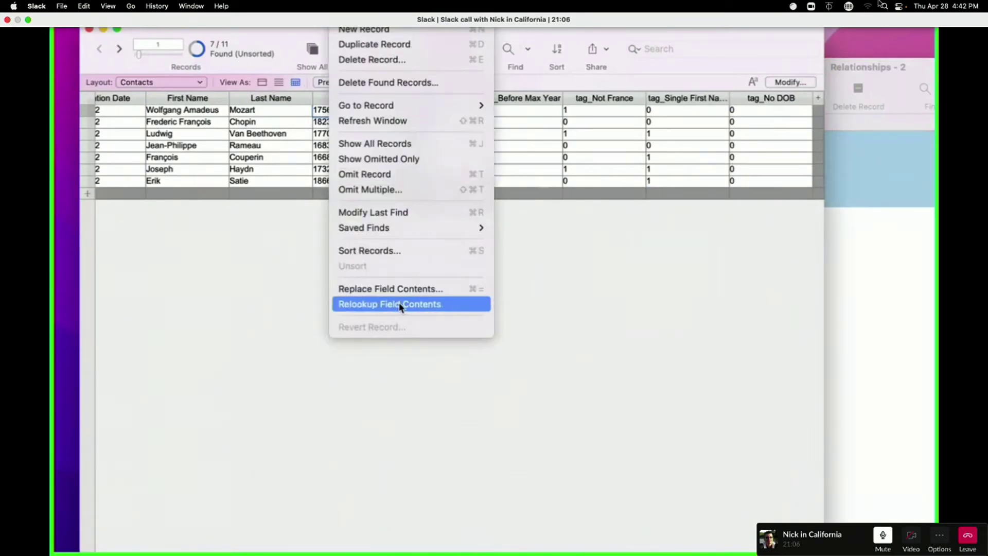
click(388, 290)
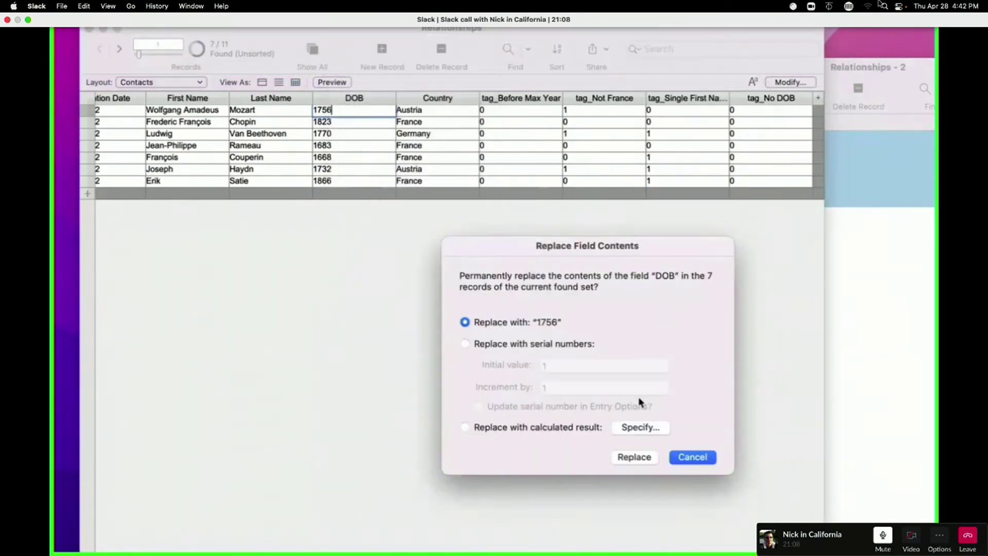
click(647, 431)
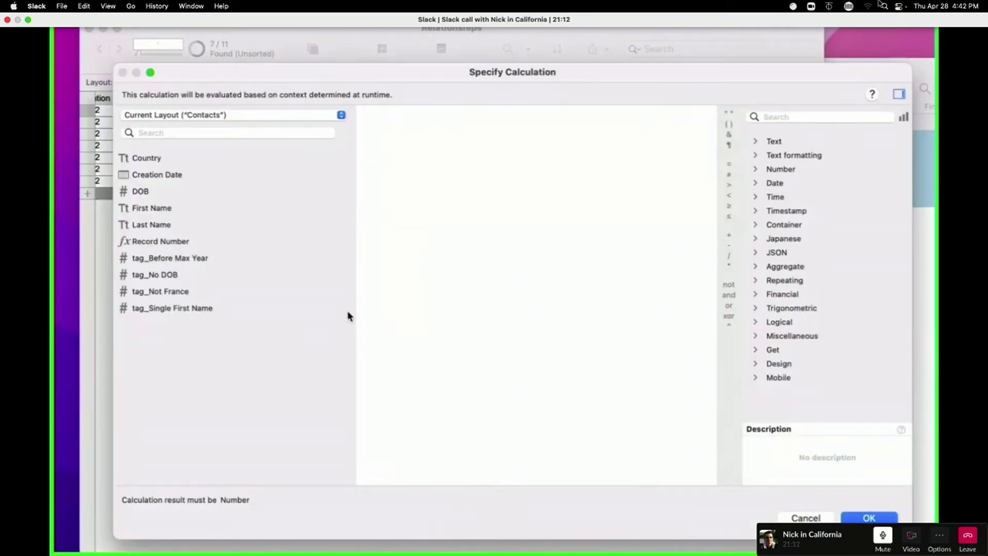
double_click(164, 192)
click(860, 519)
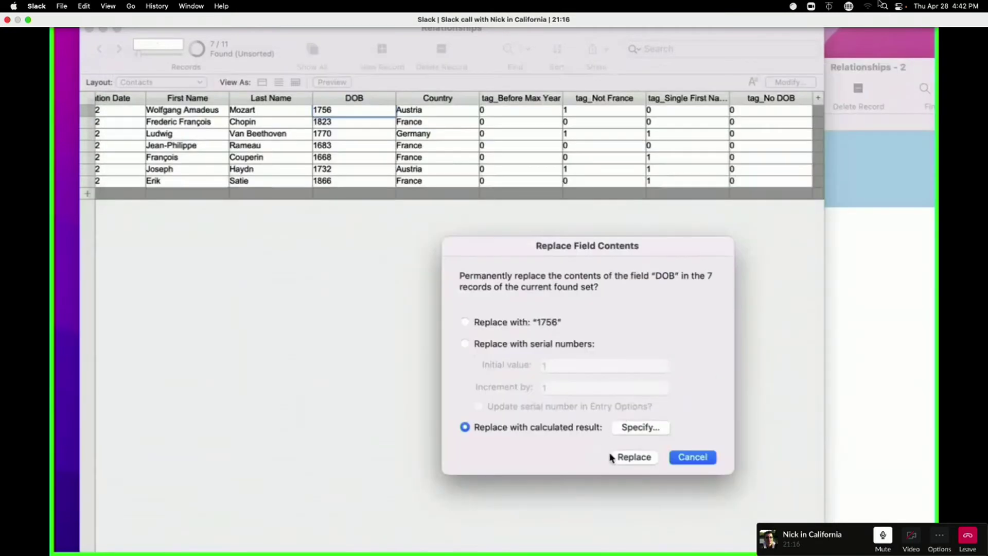
click(624, 458)
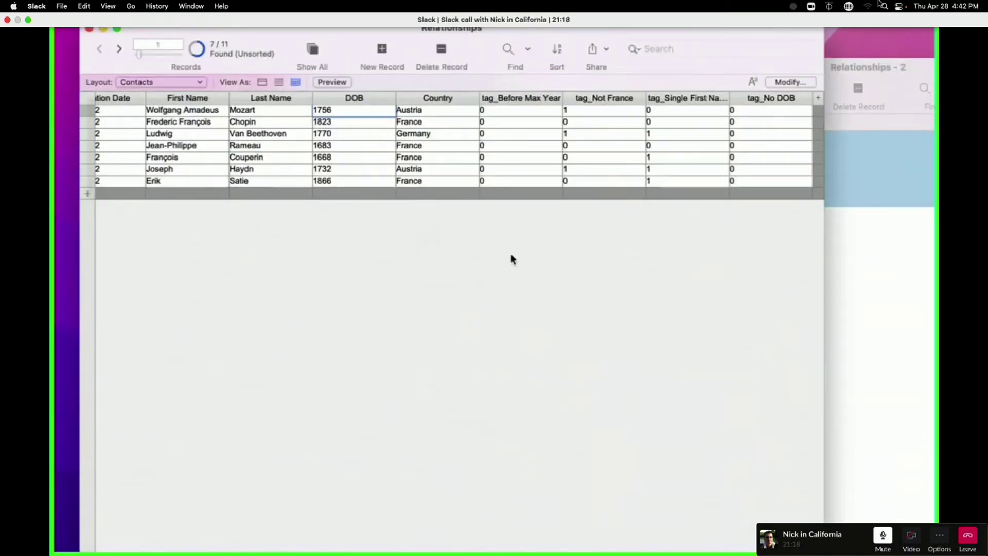
click(511, 256)
Step: Examine the match fields and operator of the Contacts to Reference relationship, and return to the Contacts field definitions
key(shift+super+d)
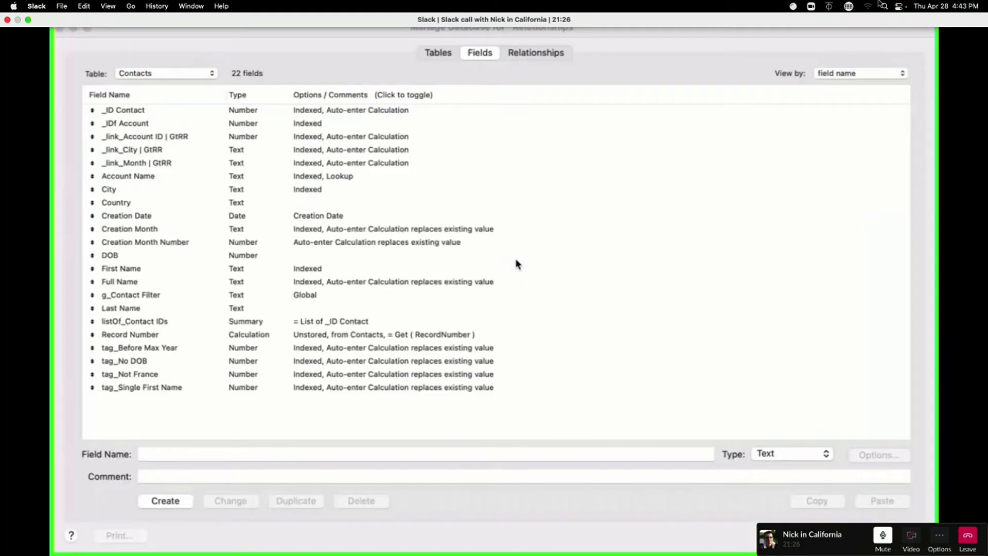
click(535, 52)
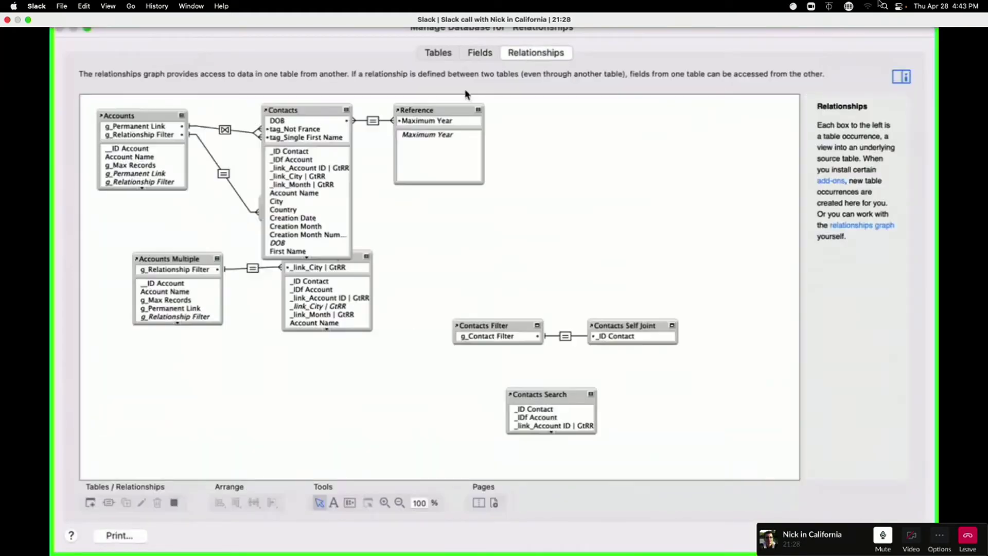
double_click(375, 122)
click(243, 332)
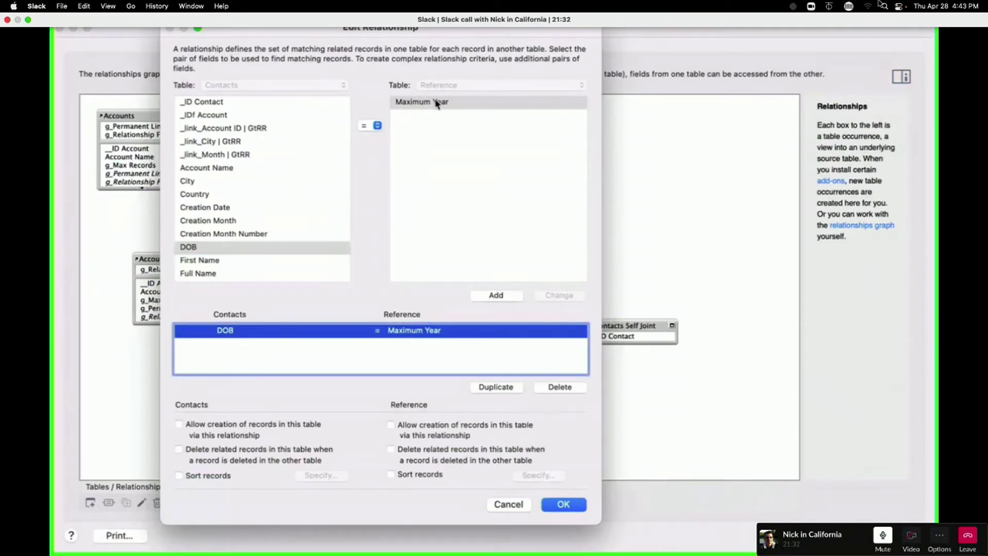
key(Escape)
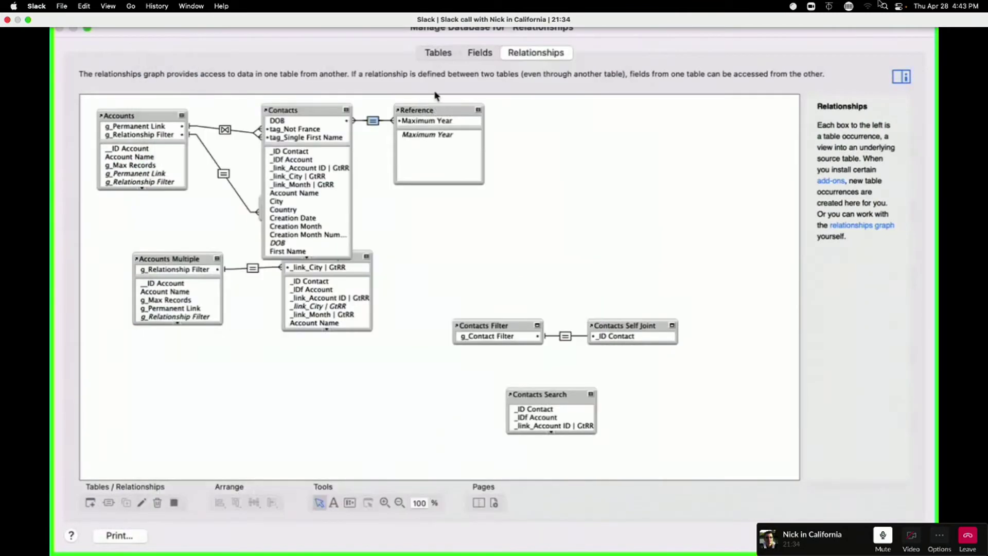
click(479, 52)
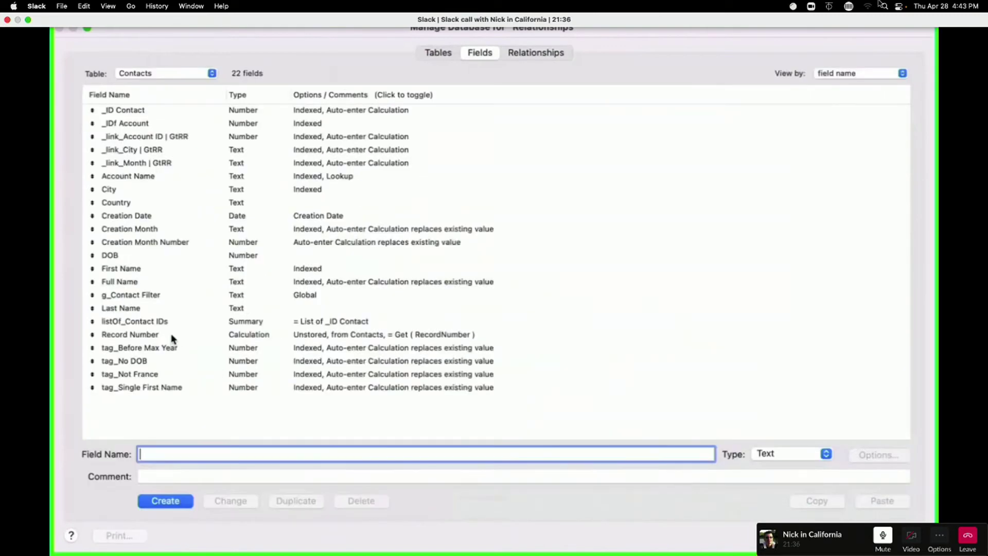
key(shift+Tab)
double_click(176, 363)
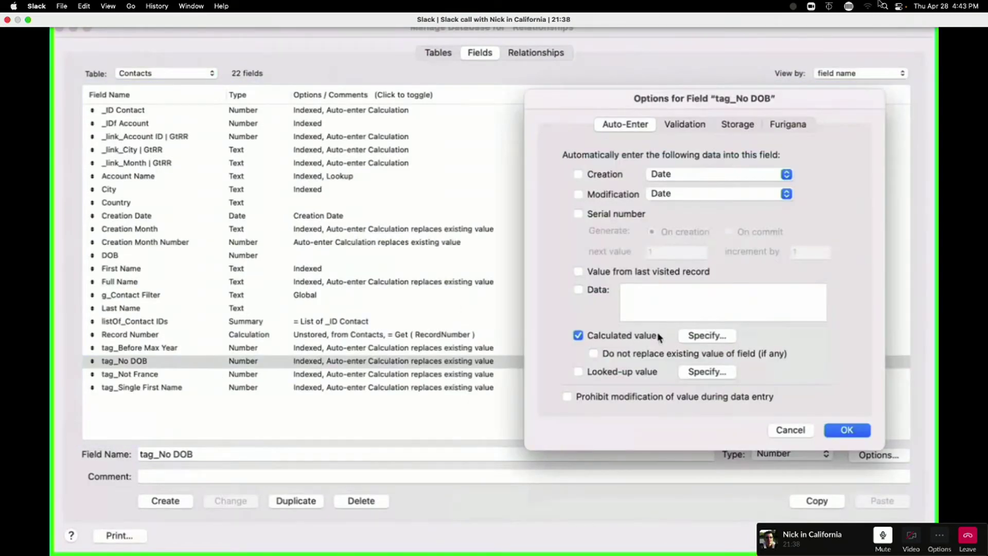
key(Escape)
key(Escape)
Step: Review the auto-enter calculation of the tag_Before Max Year field and close the database definitions
click(172, 349)
double_click(556, 344)
click(701, 336)
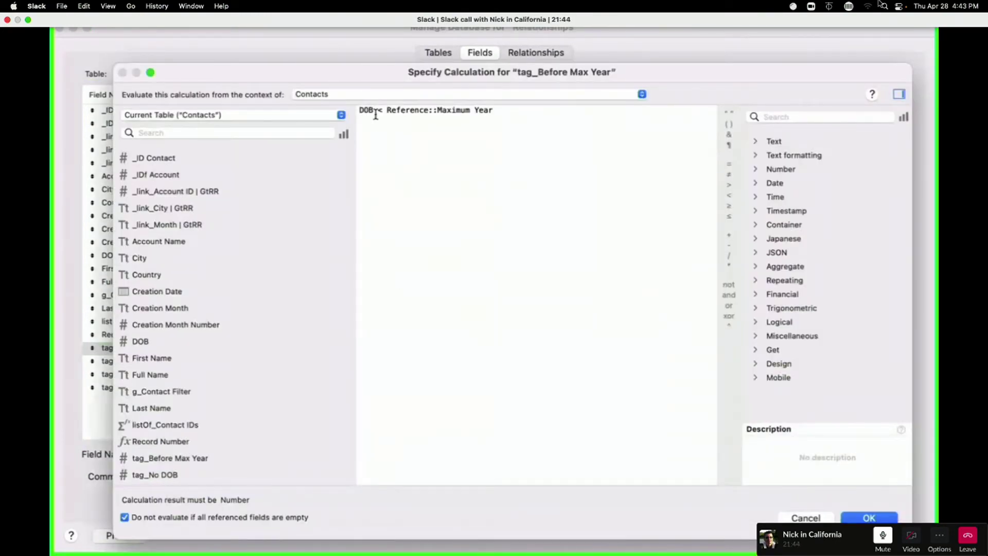
click(384, 112)
key(shift+End)
key(Return)
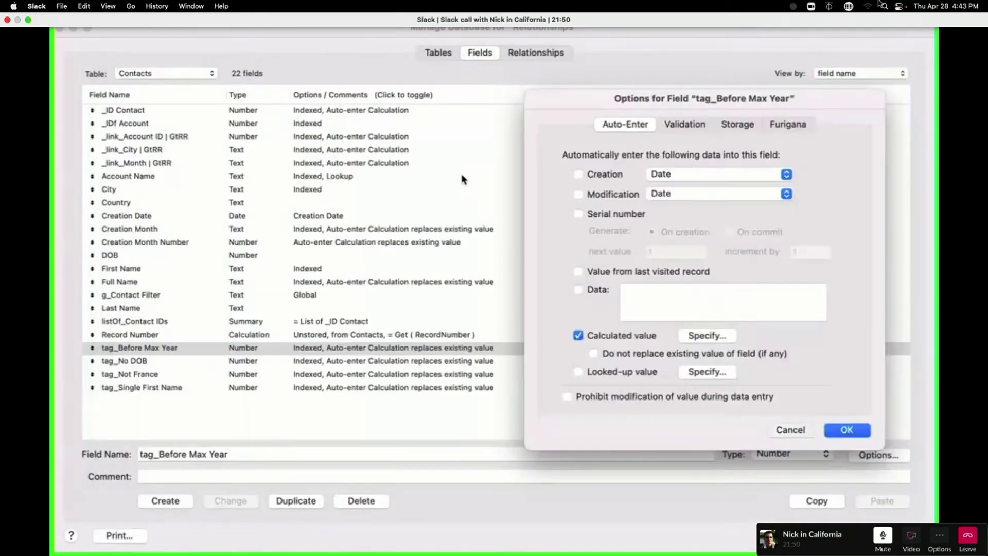
key(Return)
key(Return)
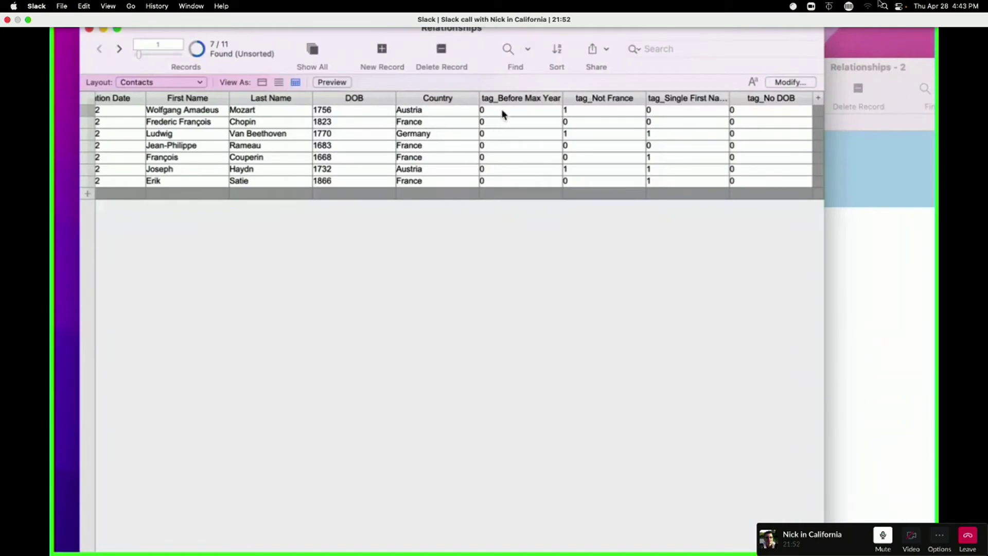
Step: Try to retrigger tag_Before Max Year by cutting and pasting back the DOB value in the first Contacts record
click(386, 107)
triple_click(386, 106)
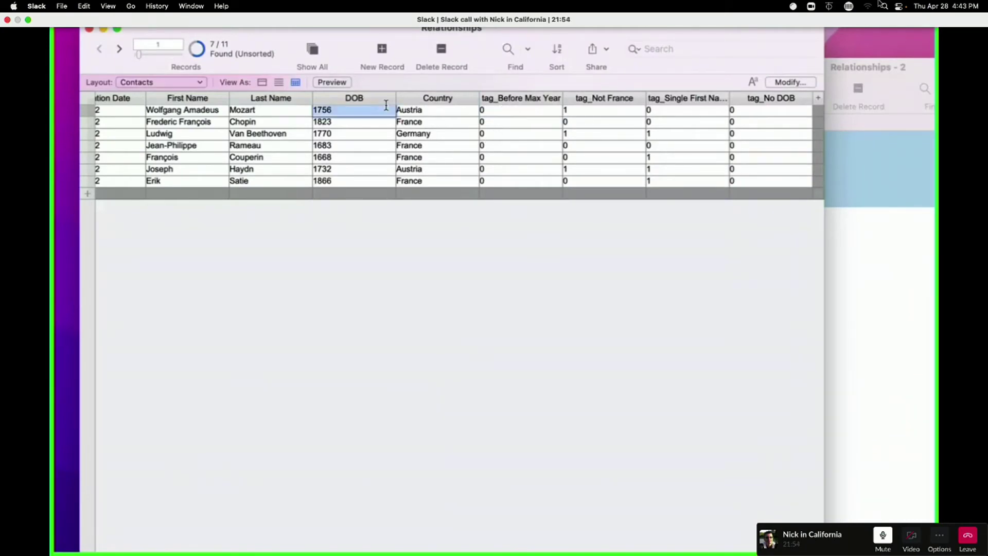
key(super+x)
key(super+v)
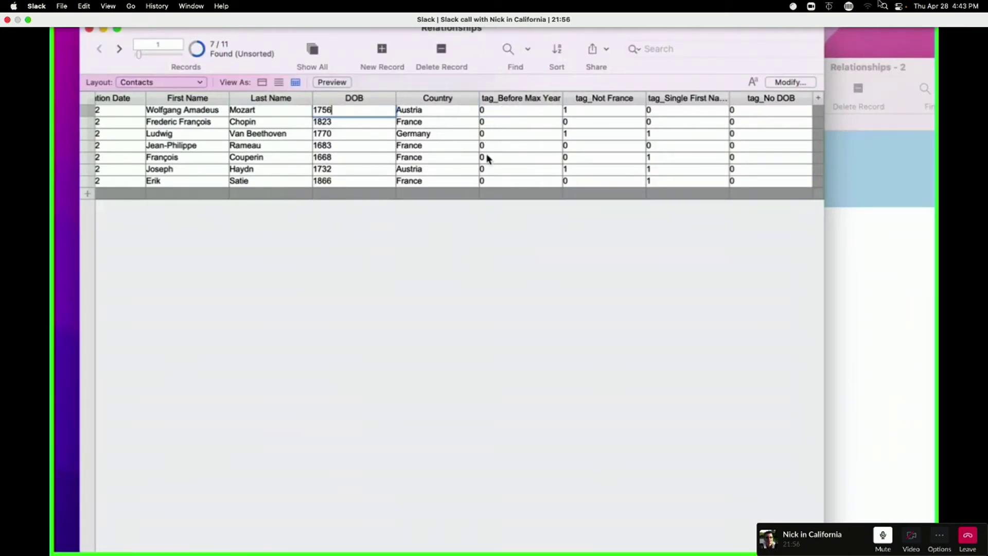
Step: Change the relationship between Contacts and Reference so that DOB is less than (<) Maximum Year, and save the database definition
click(878, 260)
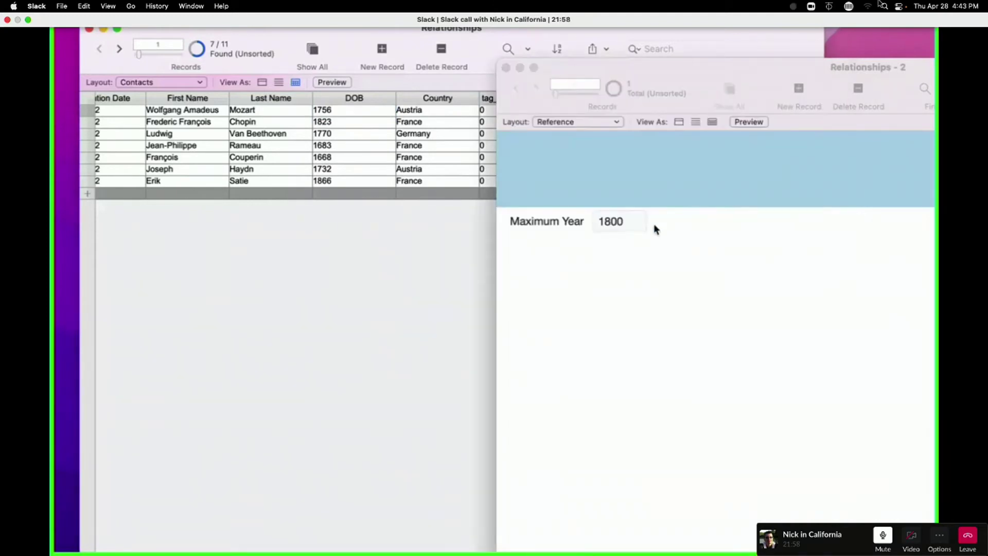
click(635, 223)
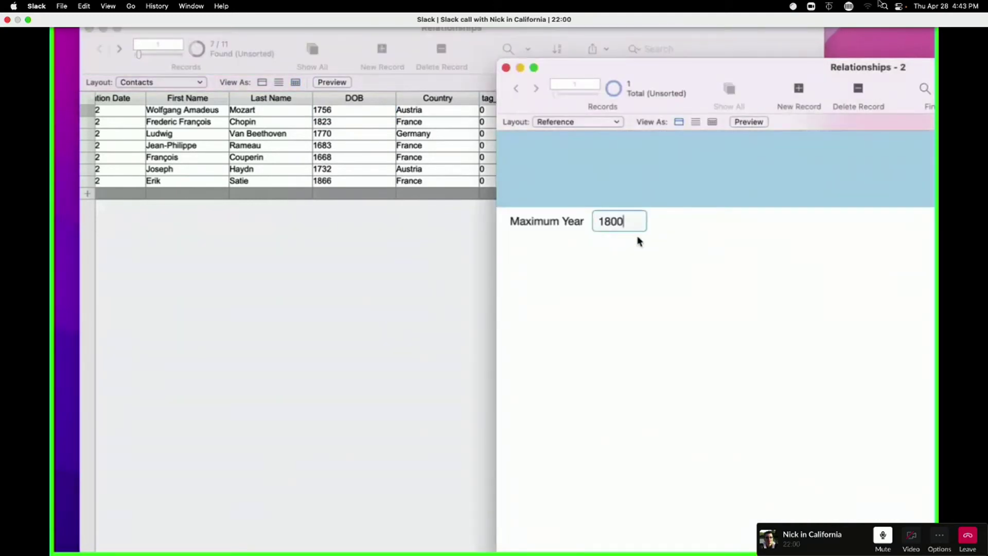
click(635, 252)
key(super+shift+d)
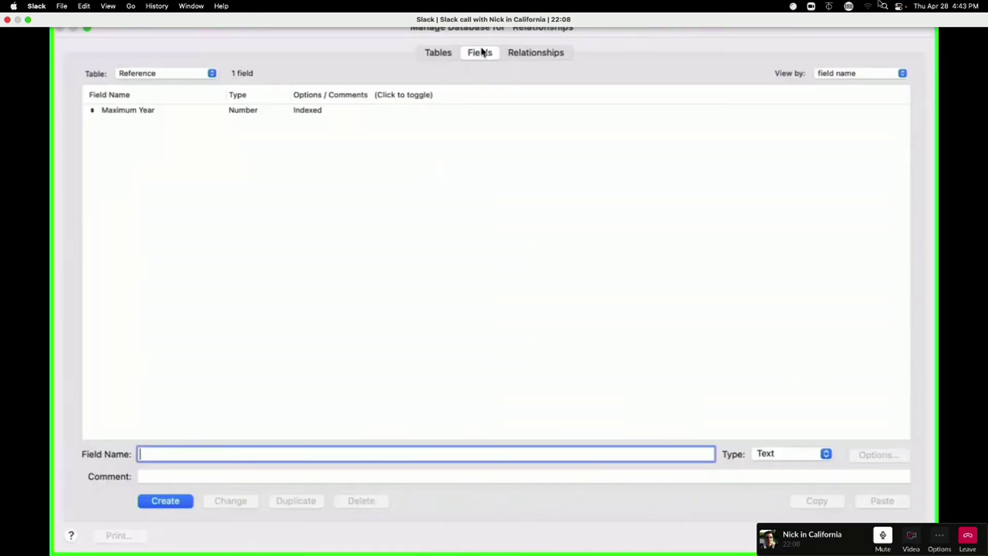
click(549, 54)
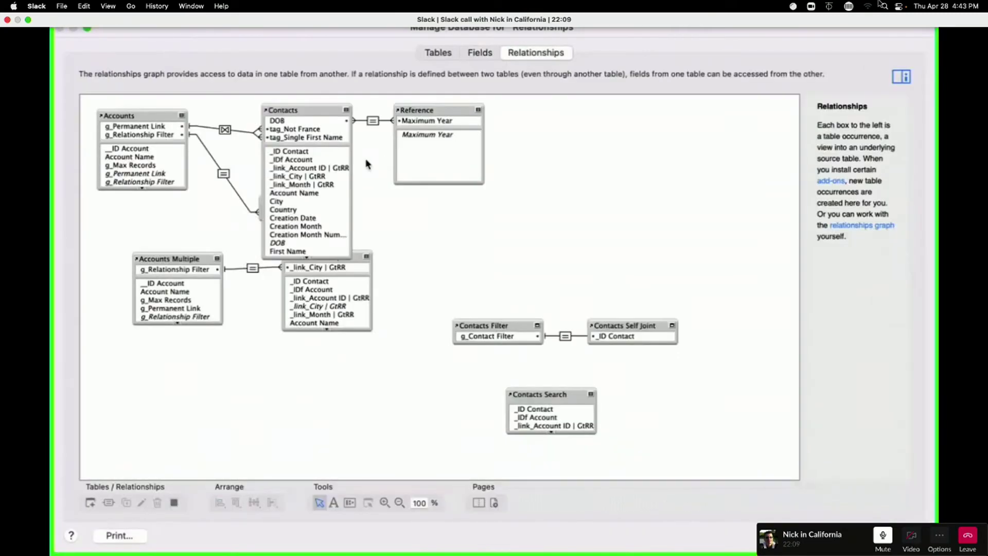
double_click(373, 121)
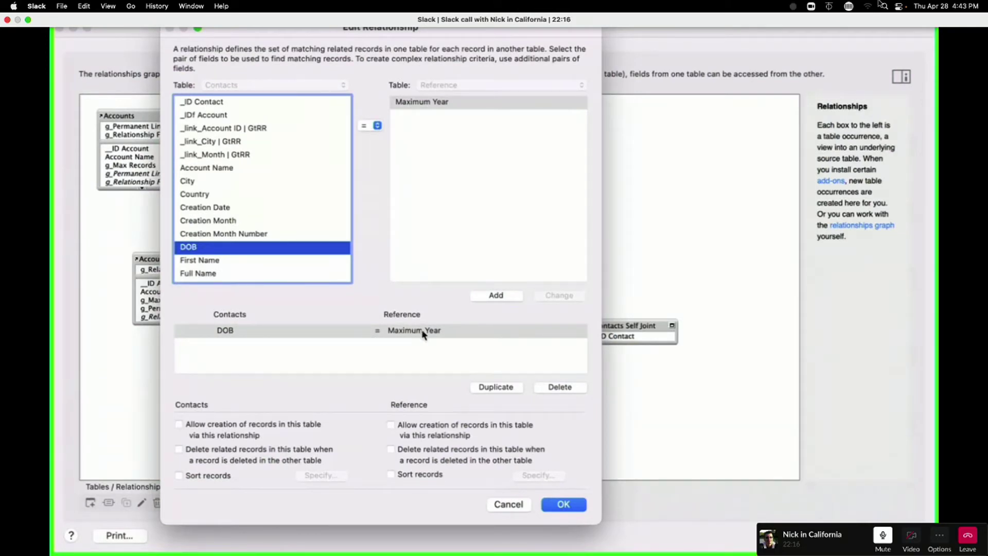
click(368, 126)
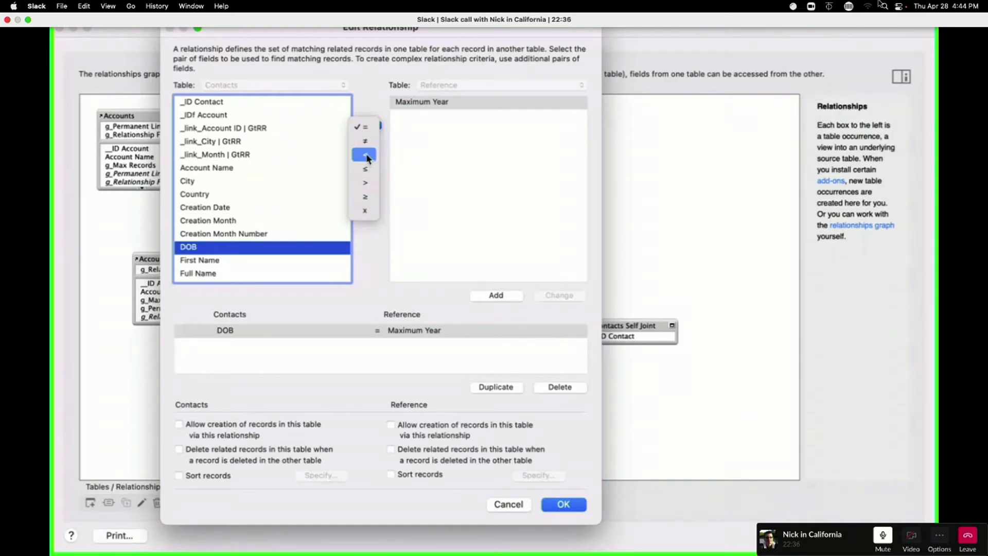
click(368, 157)
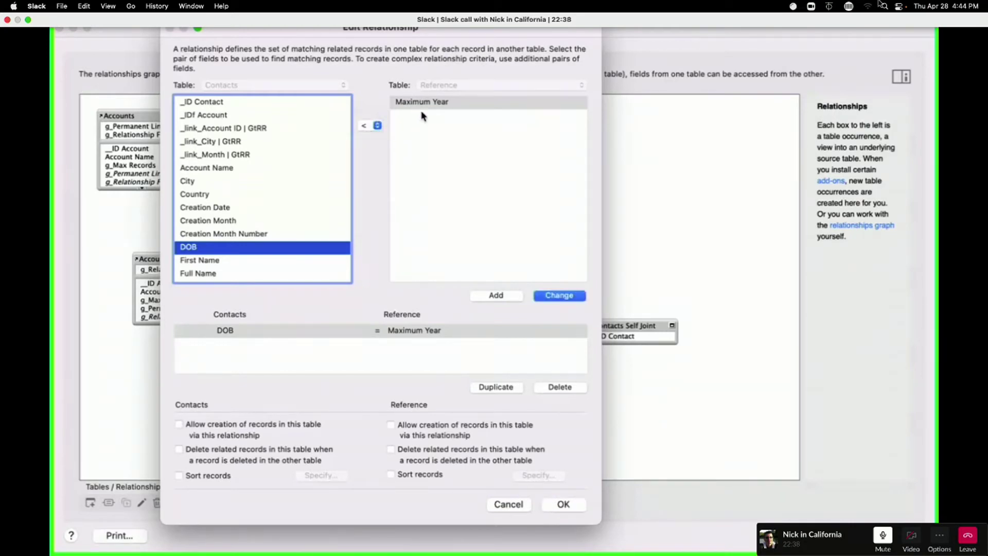
click(553, 296)
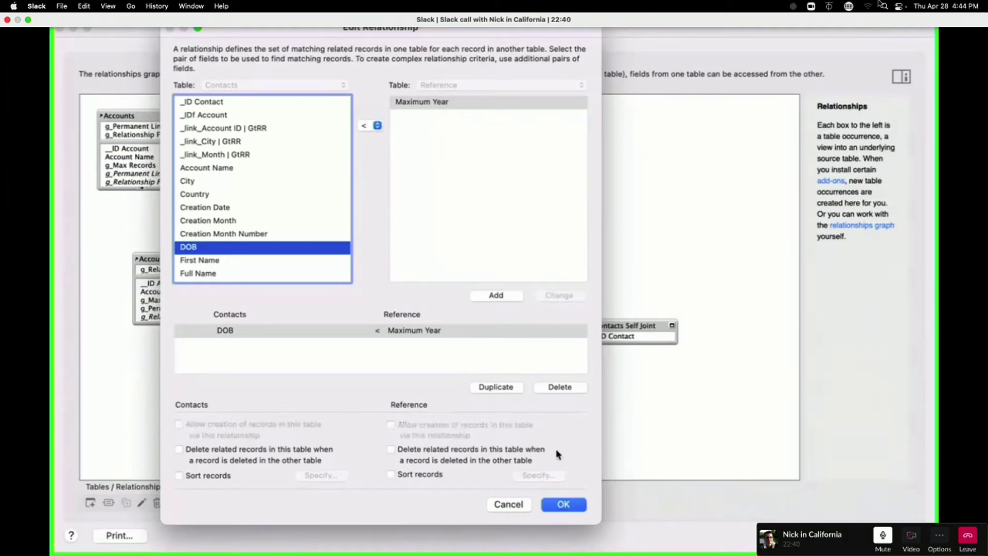
click(571, 504)
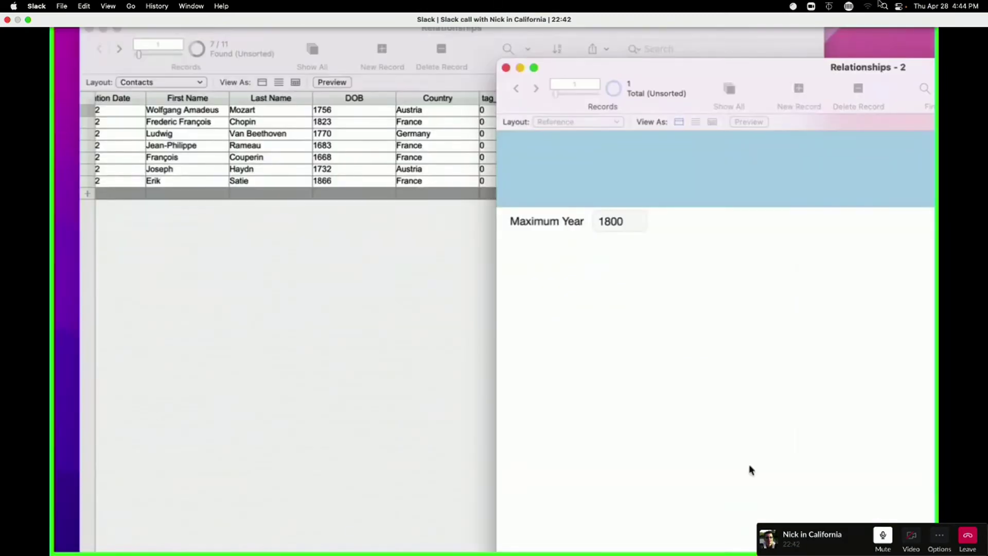
key(Return)
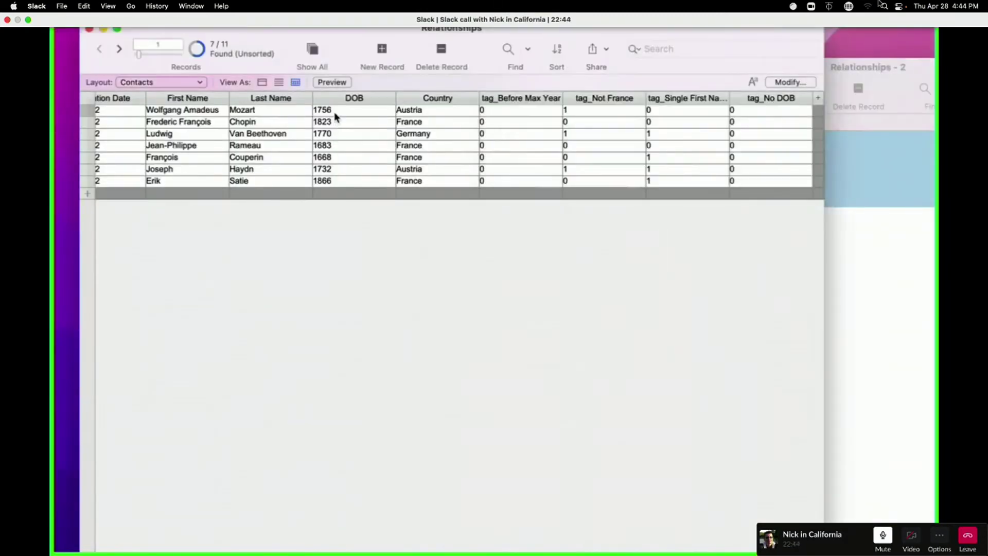
Step: Re-enter the same DOB year in the first Contacts record and commit it to re-evaluate tag_Before Max Year
click(335, 112)
double_click(335, 111)
key(BackSpace)
text(1756)
click(495, 112)
Step: Replace the DOB contents in all found Contacts records with a calculated result equal to DOB
click(365, 111)
key(super+equal)
click(640, 428)
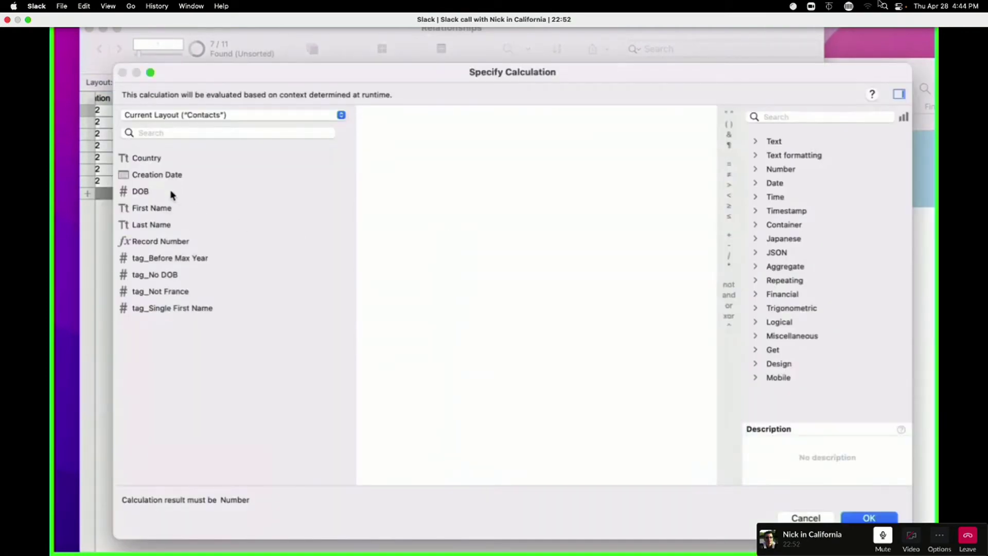
double_click(172, 194)
key(Return)
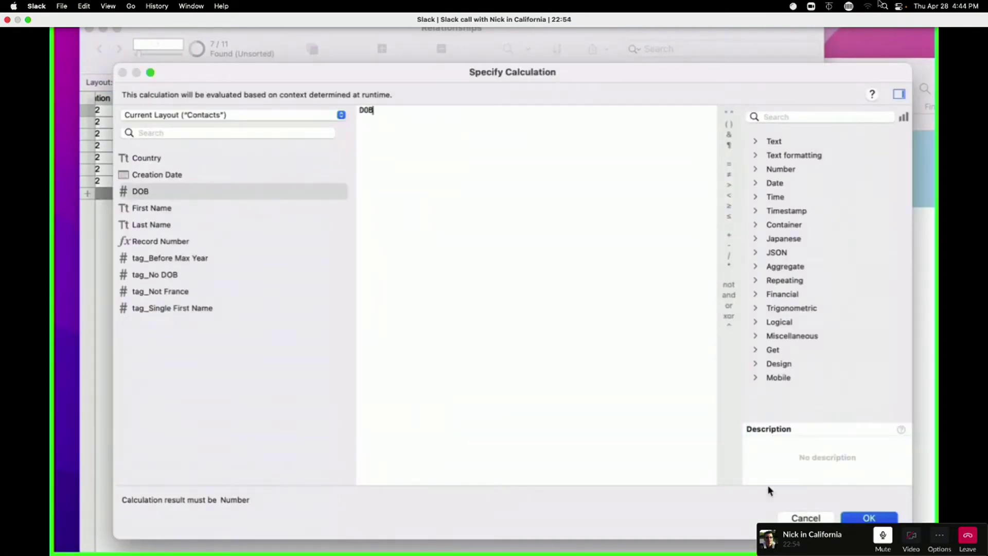
click(633, 457)
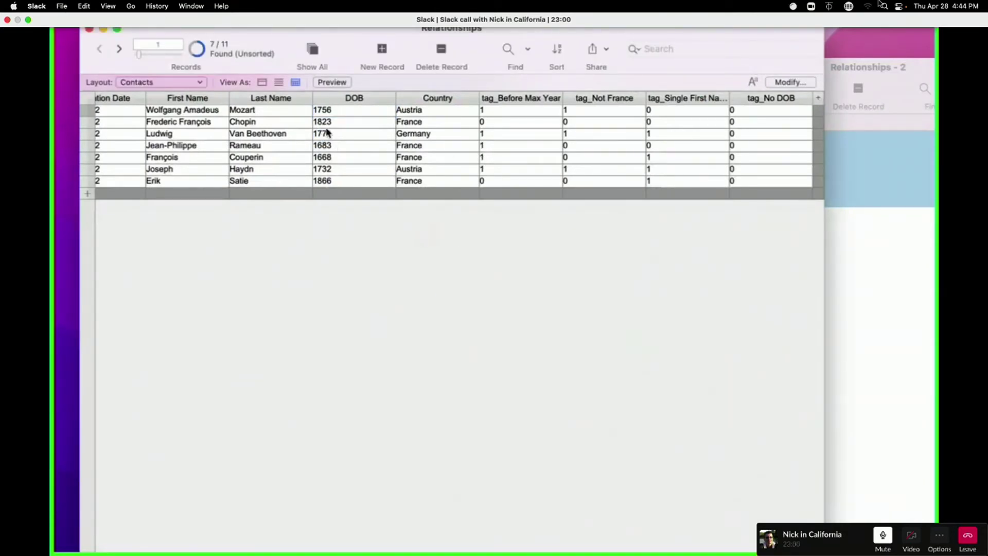
Step: Lower the Maximum Year in the Reference layout, changing its second digit to 7, and return to the Contacts window
click(850, 291)
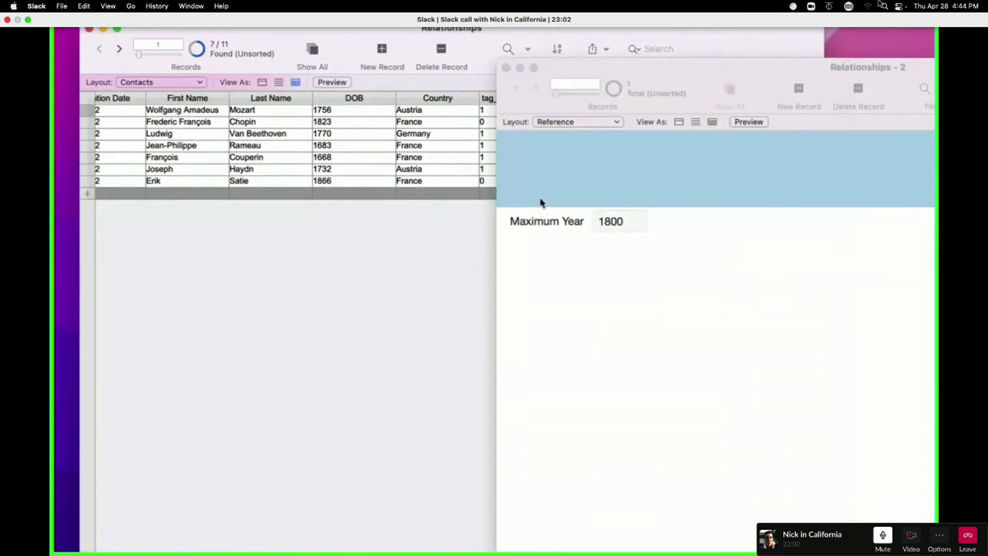
click(608, 222)
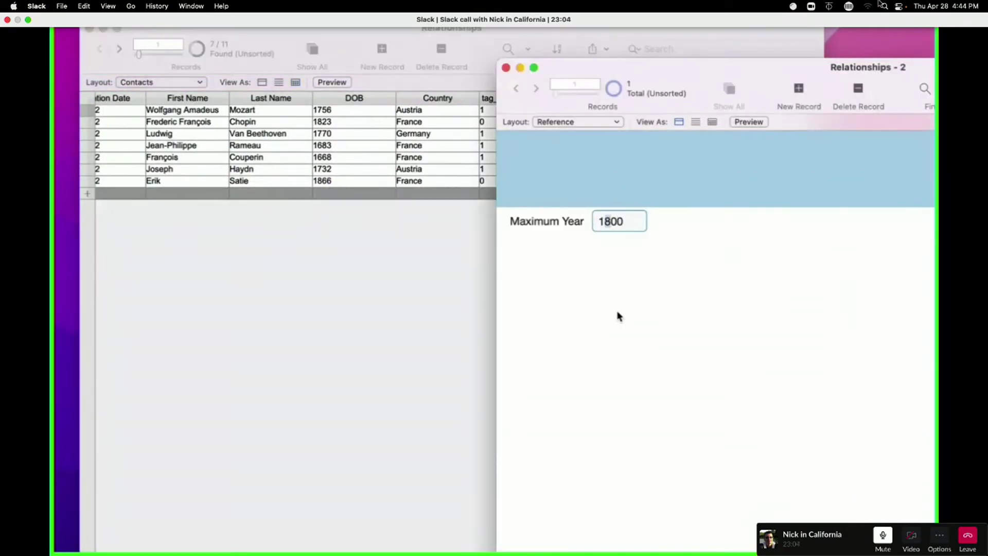
text(7)
click(653, 343)
click(615, 221)
key(BackSpace)
click(268, 286)
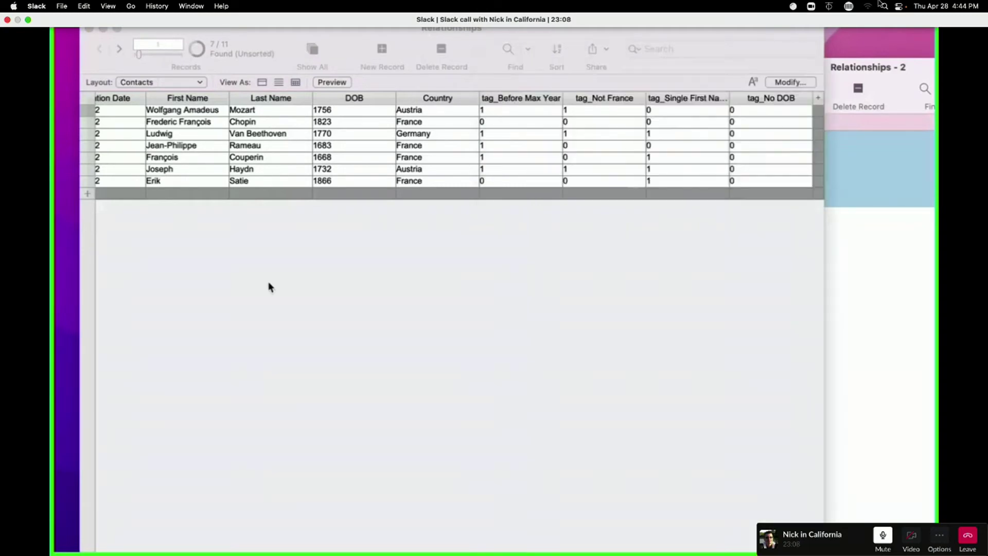
Step: Replace DOB in all found Contacts records with a calculated result equal to DOB, and check the tag_Before Max Year values
click(352, 109)
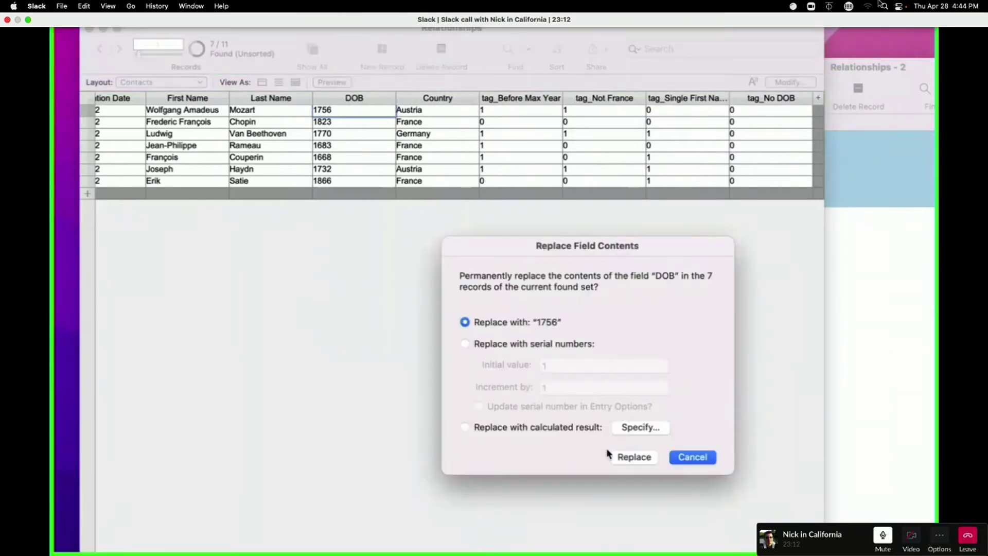
click(638, 430)
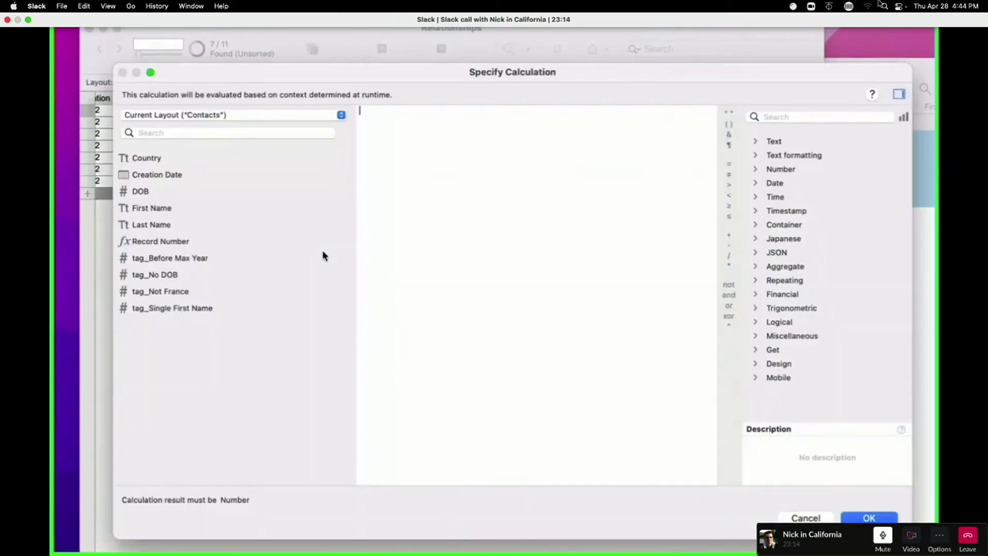
double_click(161, 192)
click(852, 516)
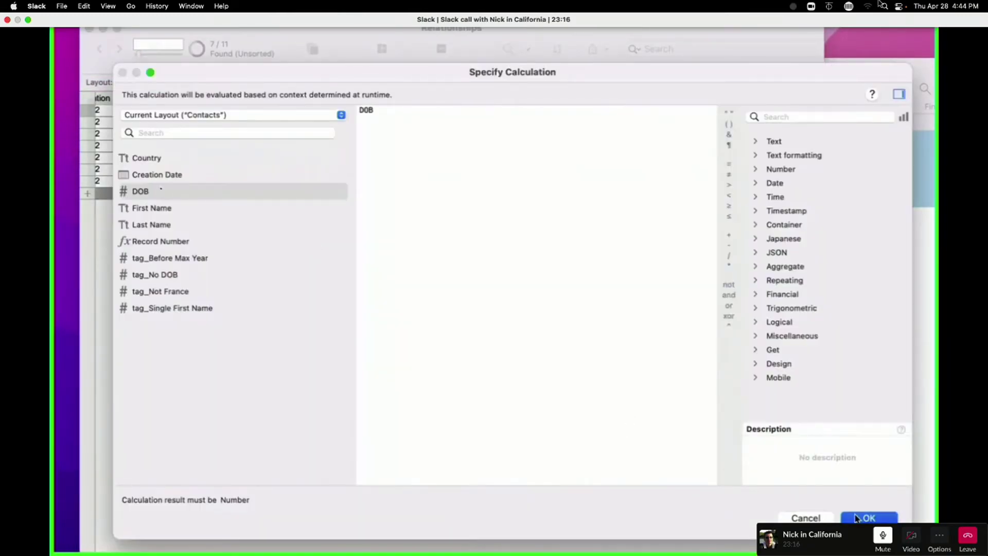
click(634, 457)
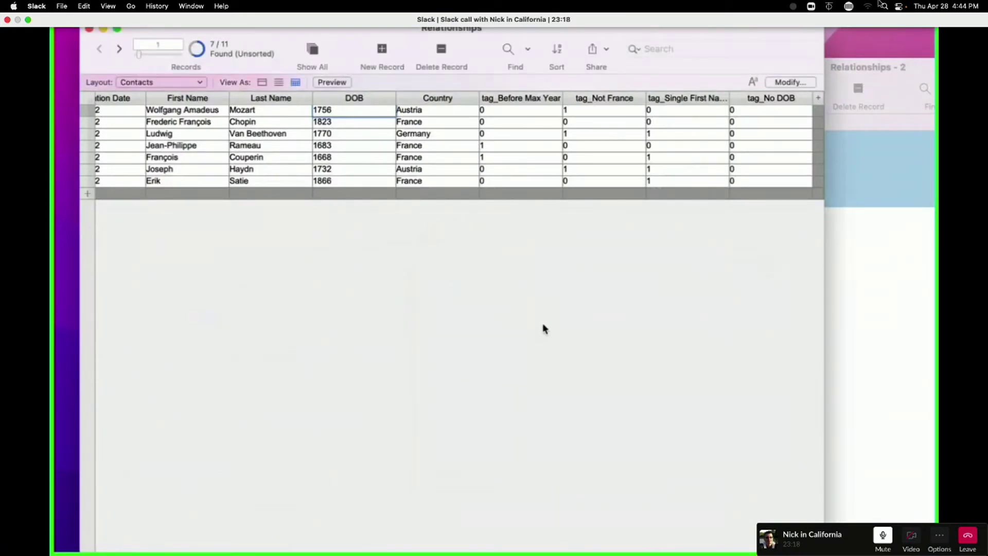
click(542, 328)
click(484, 149)
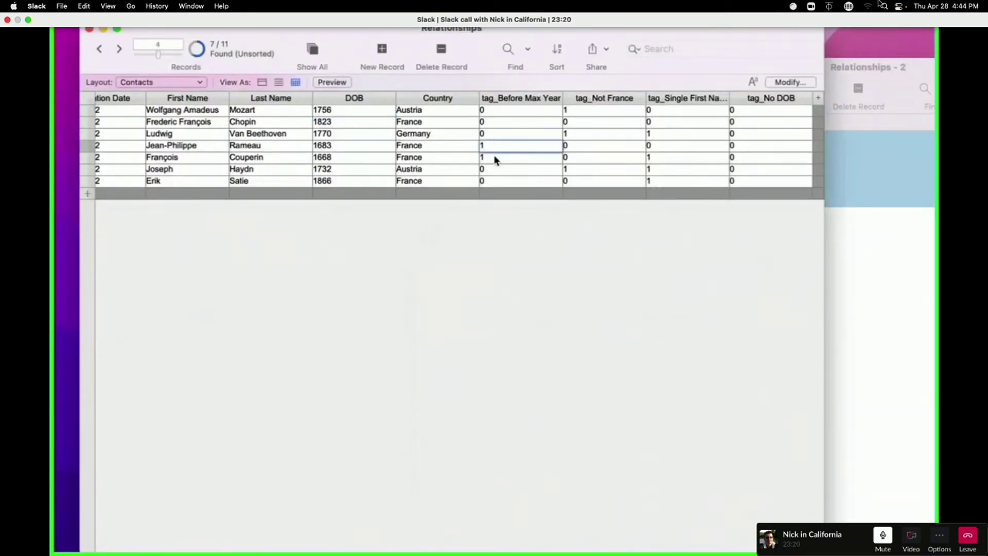
click(493, 159)
click(489, 301)
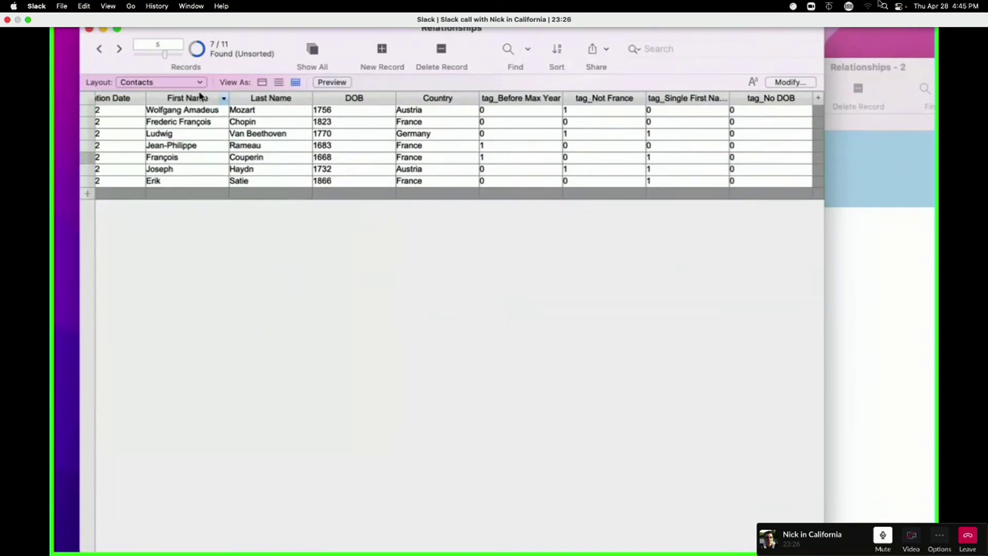
Step: Switch from the Contacts layout to the Related Contacts layout by way of Accounts
click(160, 84)
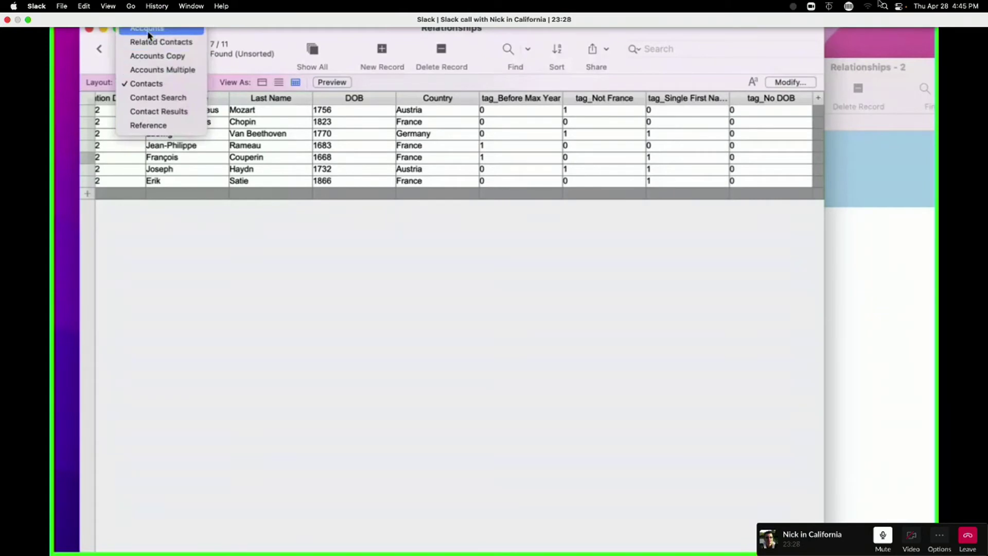
click(147, 30)
click(156, 82)
click(160, 97)
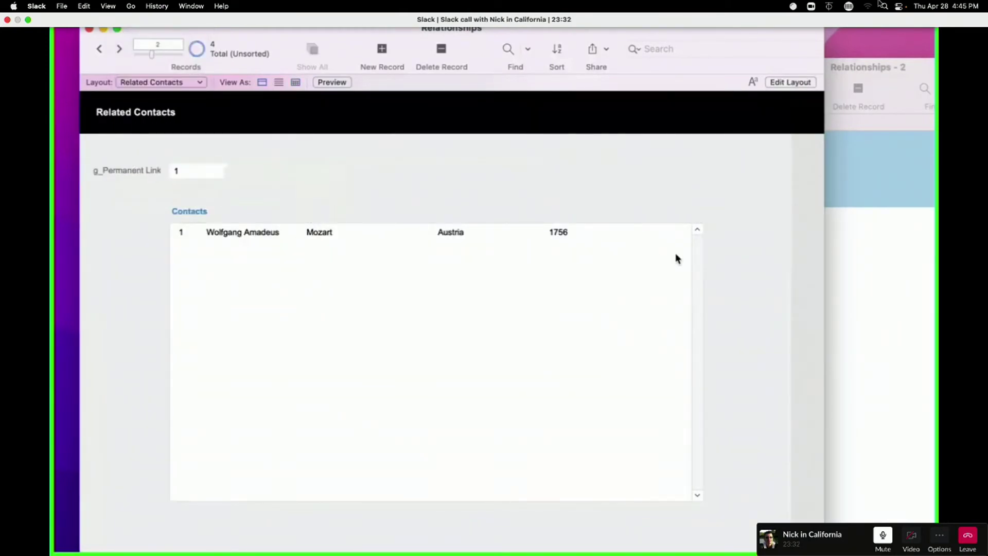
Step: In the Accounts–Contacts relationship, replace tag_Single First Name with tag_Before Max Year and delete the tag_Not France criterion
key(super+shift+d)
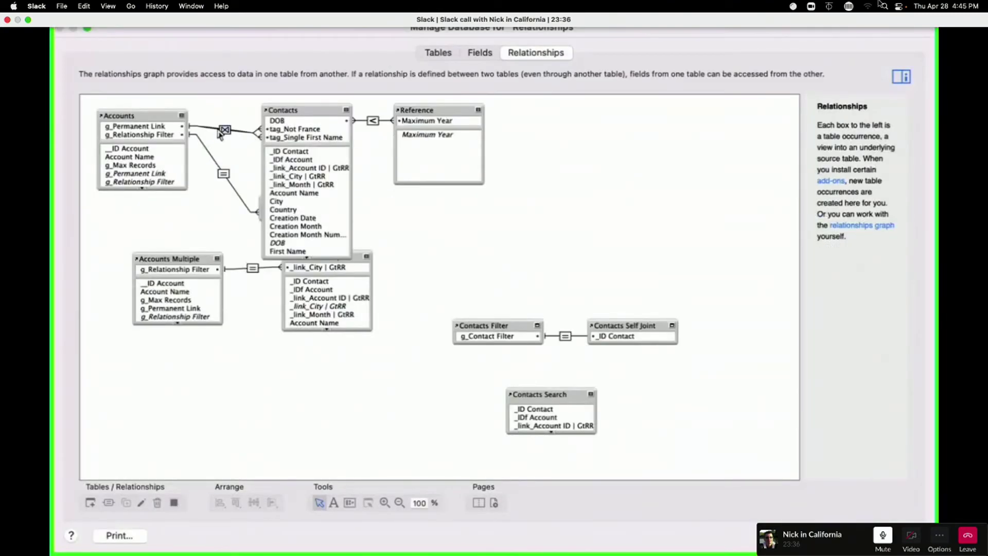
double_click(225, 129)
click(320, 330)
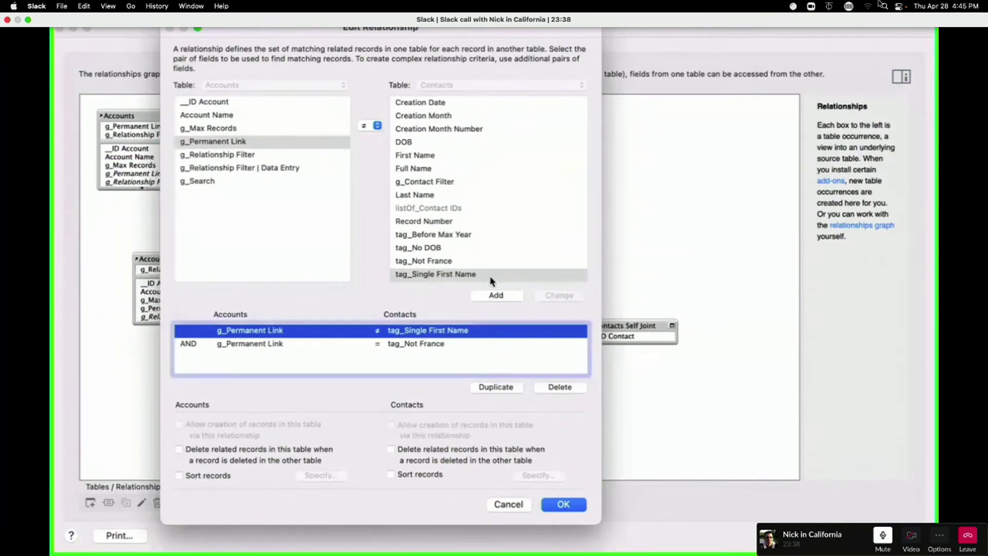
scroll(461, 260, down, 1)
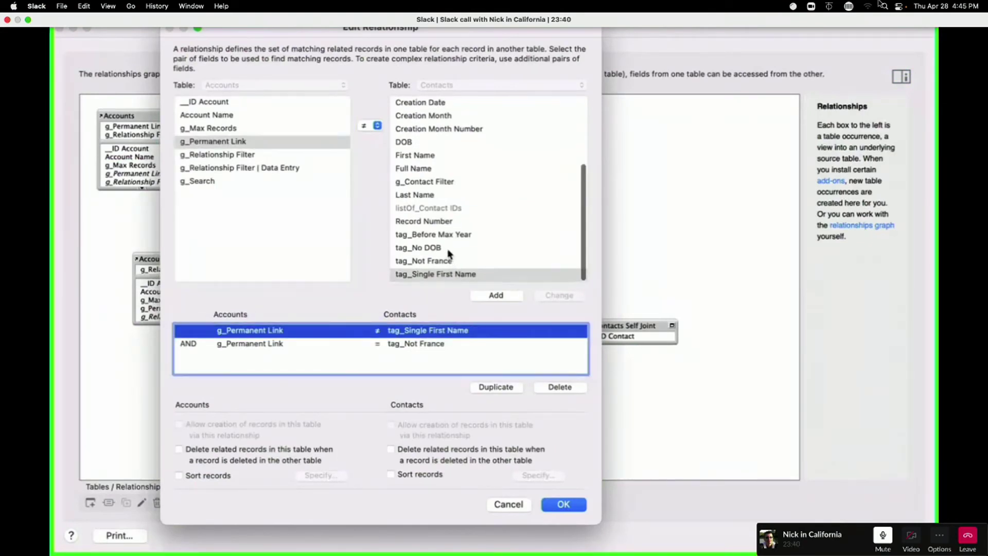
click(428, 235)
click(559, 295)
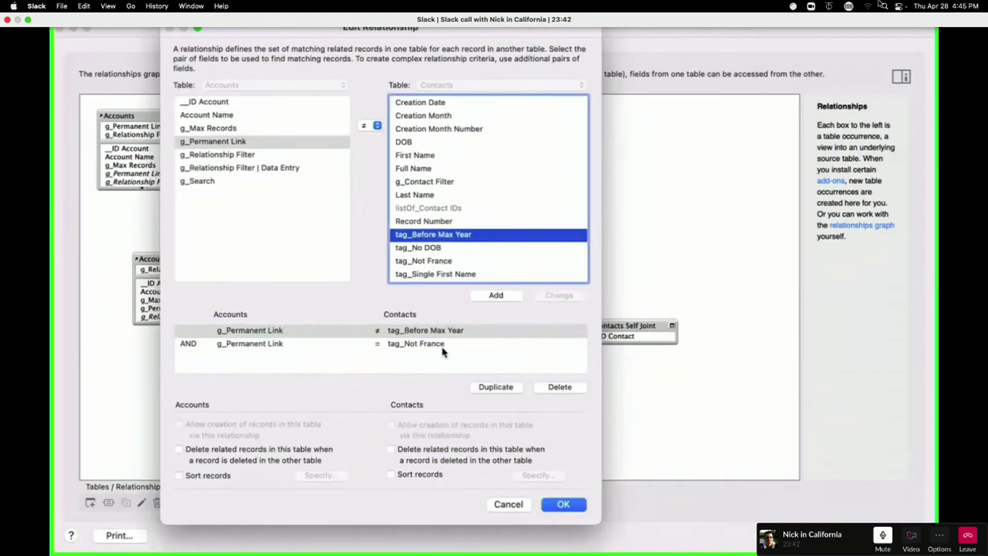
click(441, 347)
click(555, 387)
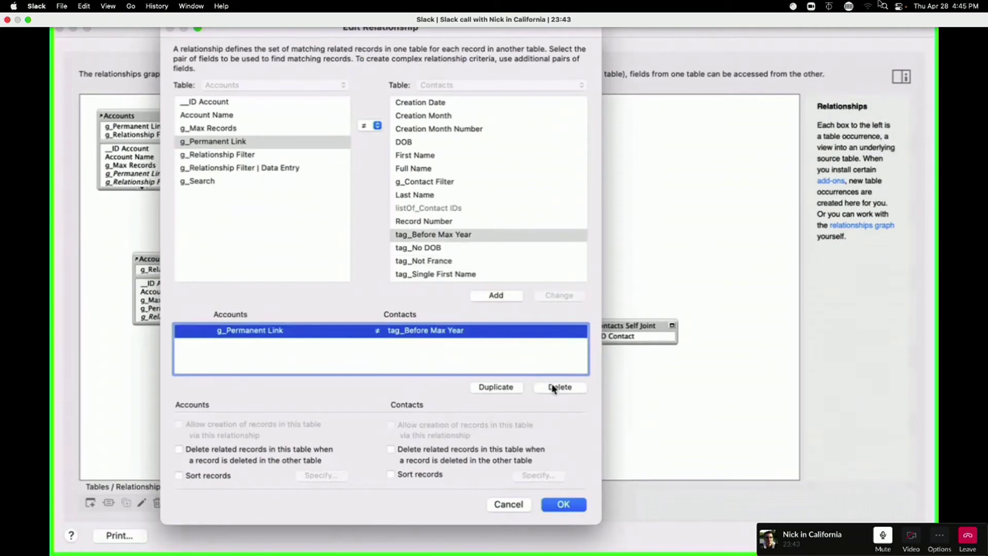
Step: Set the operator between g_Permanent Link and tag_Before Max Year to equals (=), and save the database definition
click(366, 125)
click(365, 113)
click(559, 295)
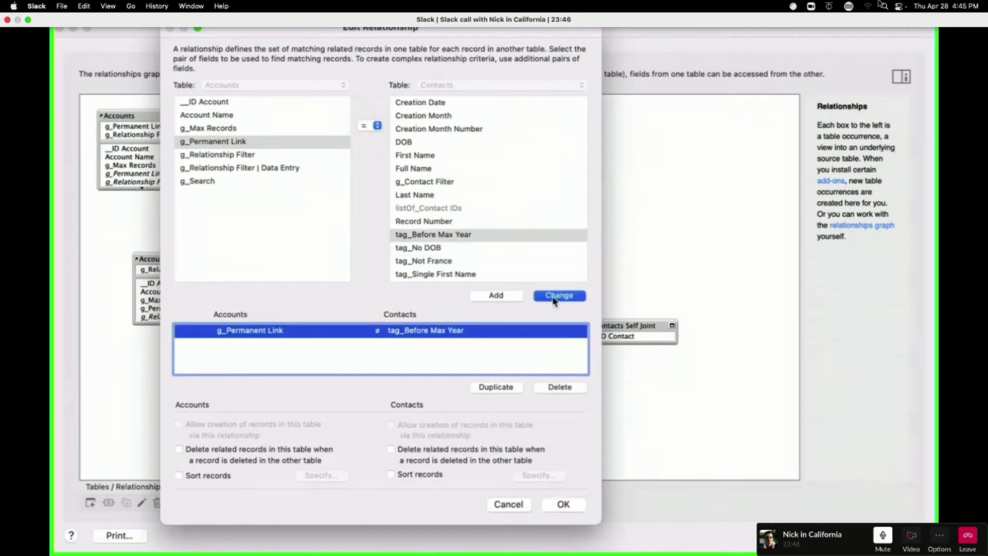
click(563, 505)
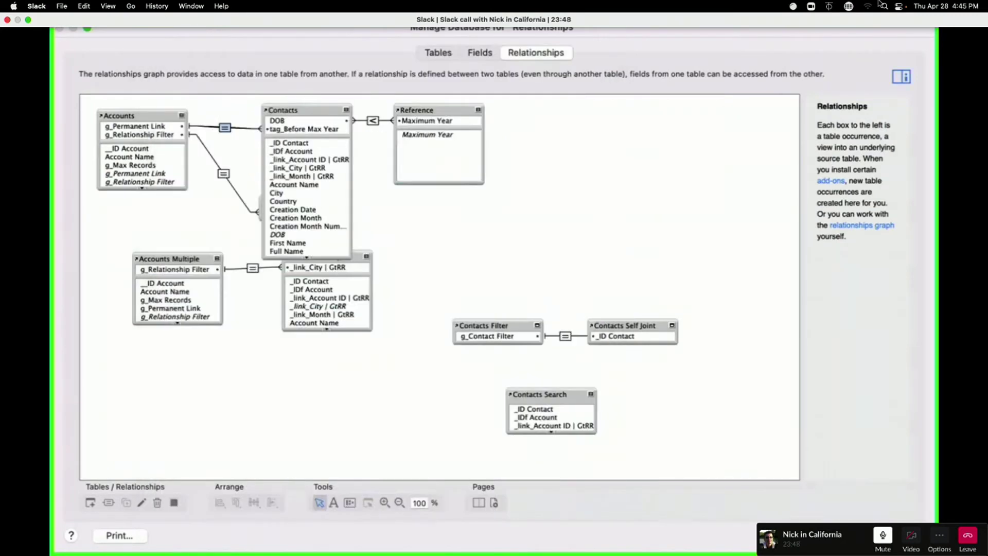
key(Return)
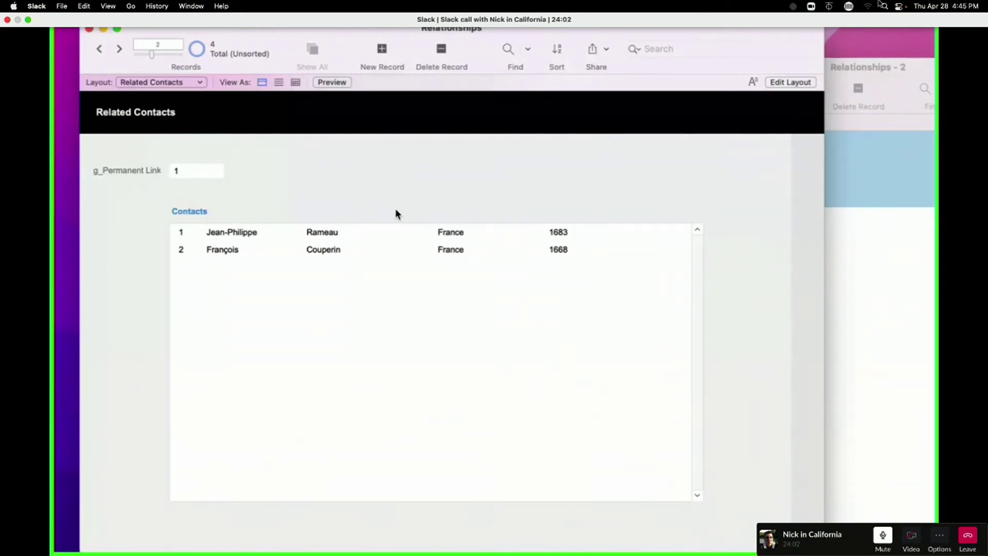
Step: Check the Maximum Year in the Reference window and return to the Related Contacts window
click(897, 258)
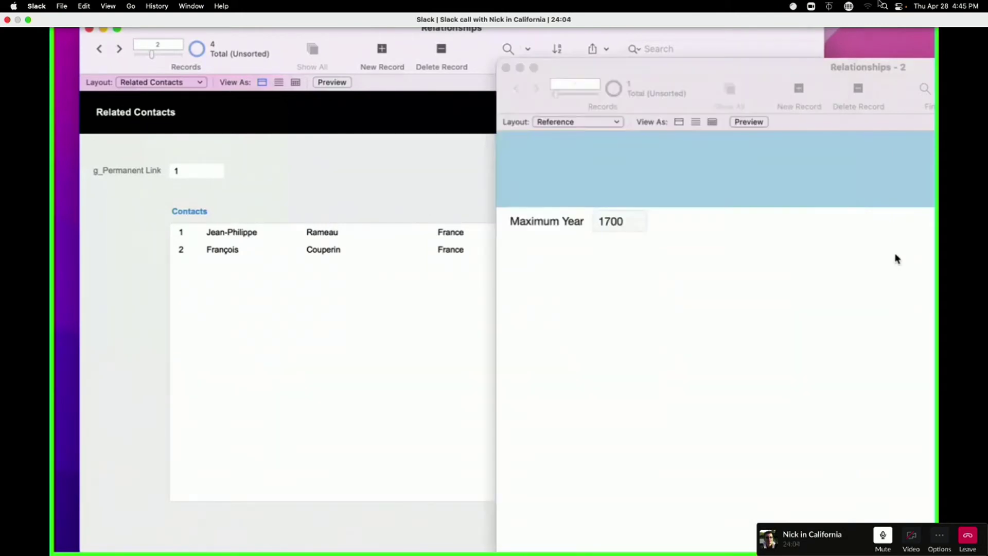
click(618, 221)
click(656, 254)
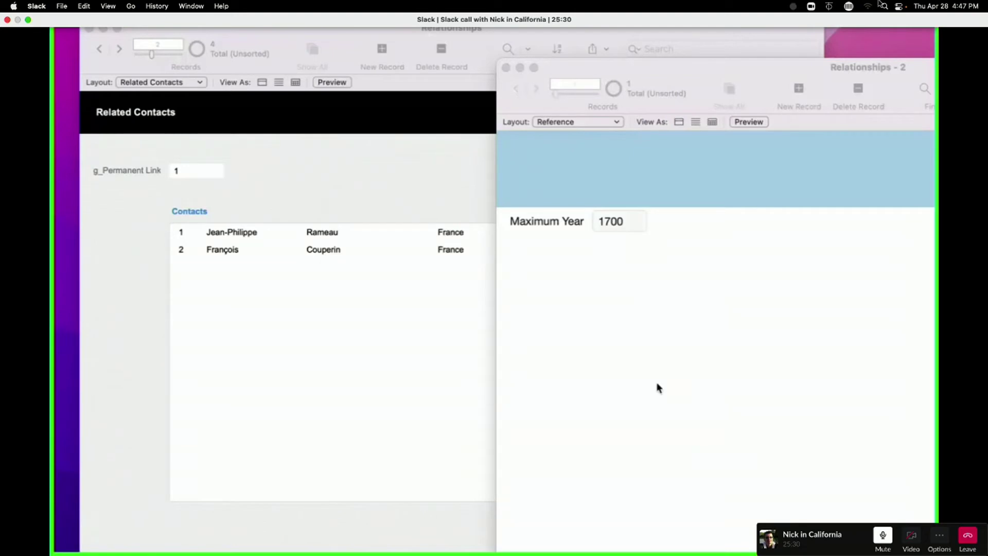
click(419, 186)
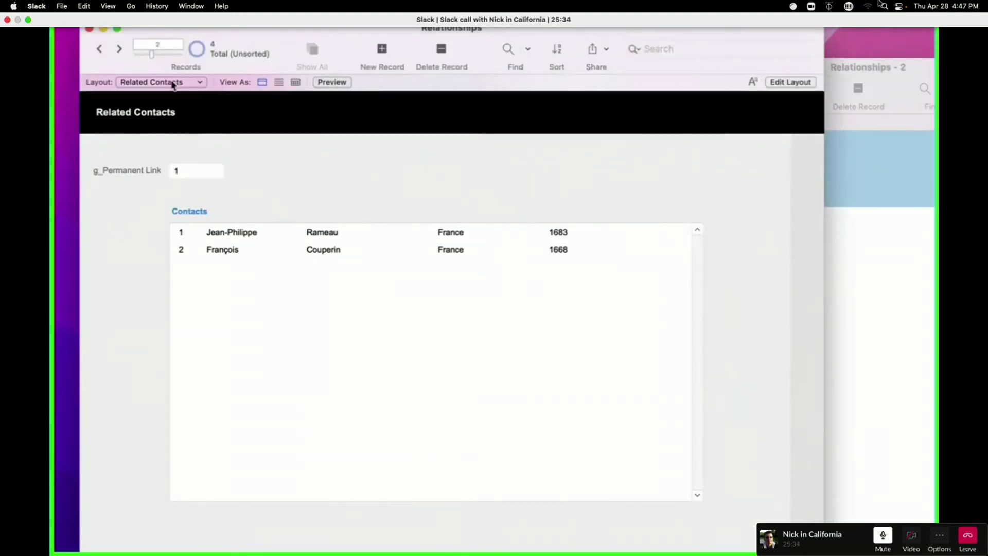
click(173, 83)
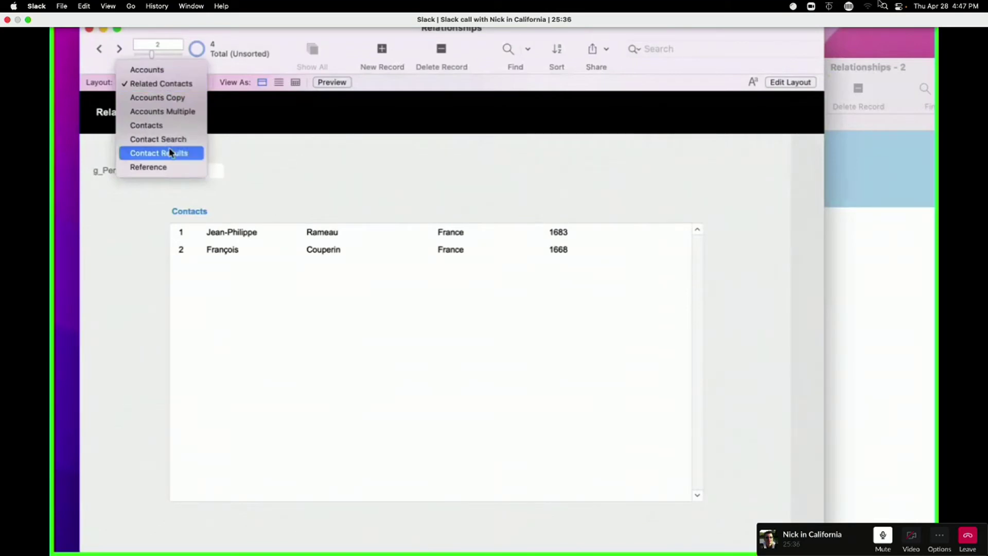
click(518, 266)
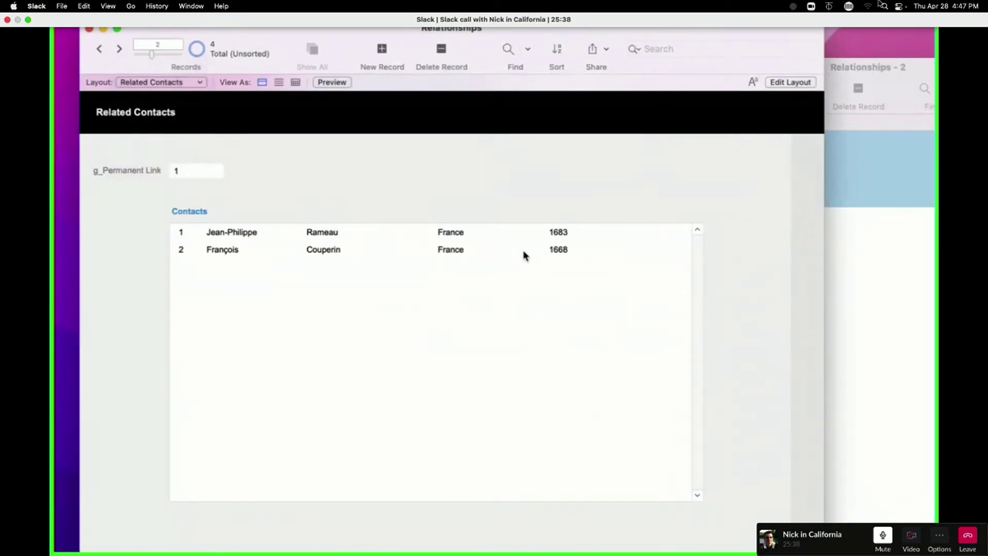
Step: Create a Timestamp field named _trigger_Last Modification in the Contacts table
key(super+shift+d)
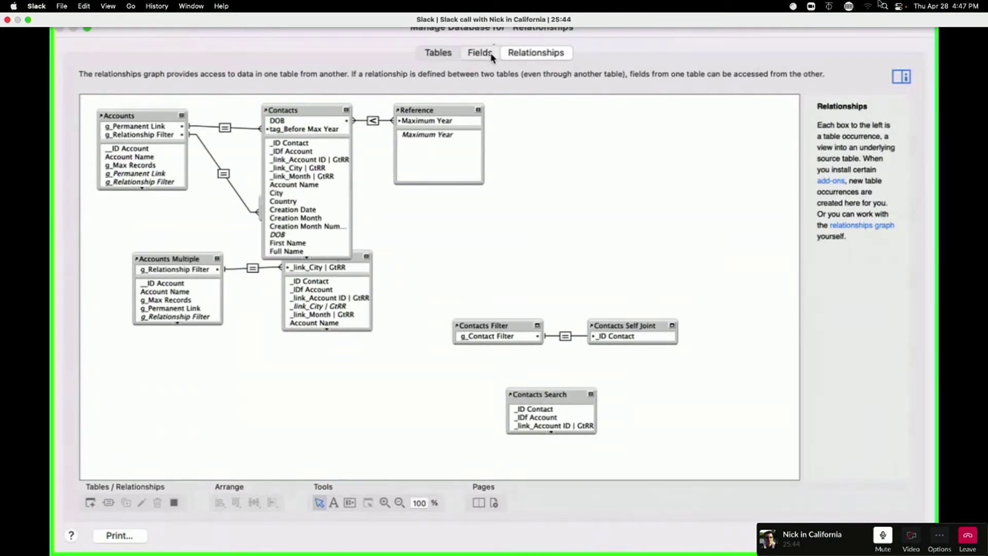
click(490, 52)
click(161, 75)
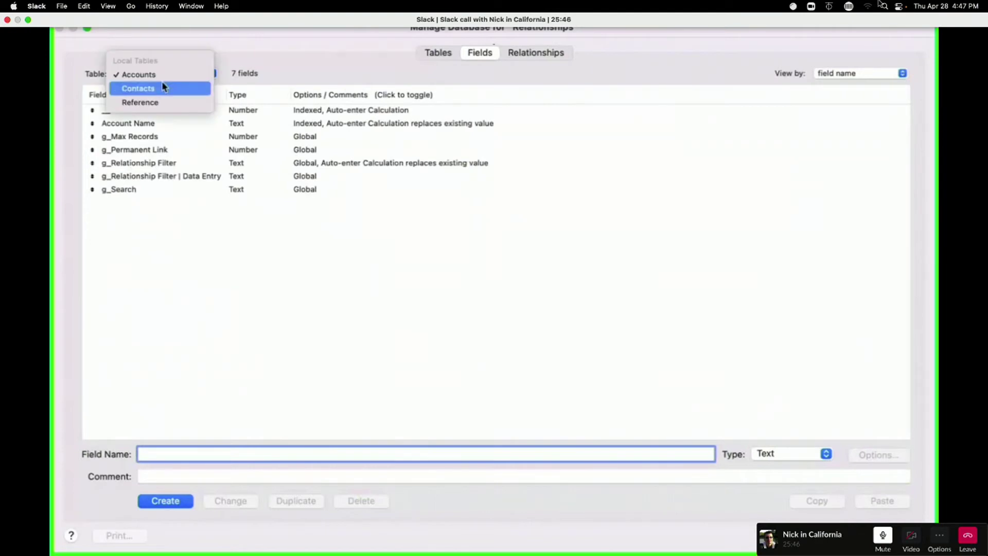
click(161, 83)
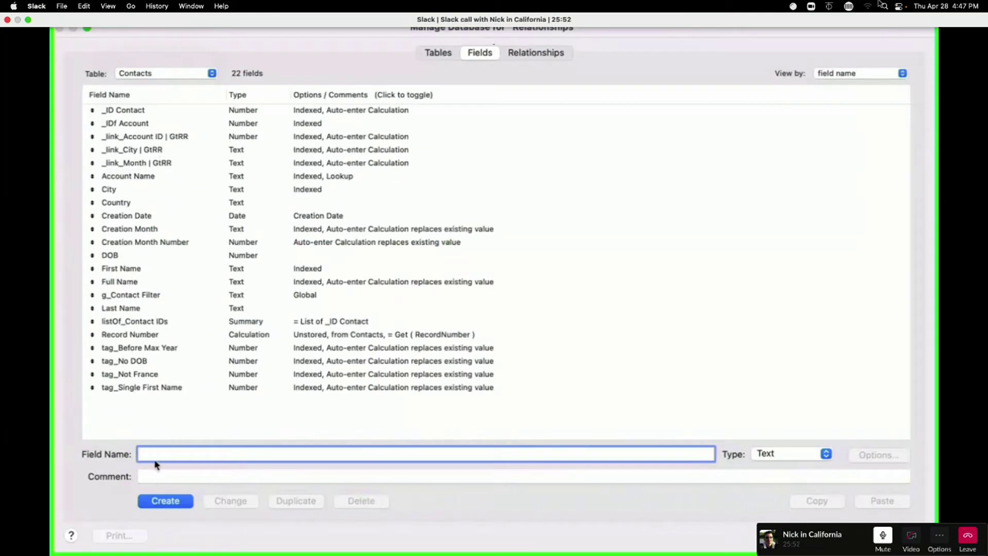
text(--)
key(BackSpace)
text(_tr)
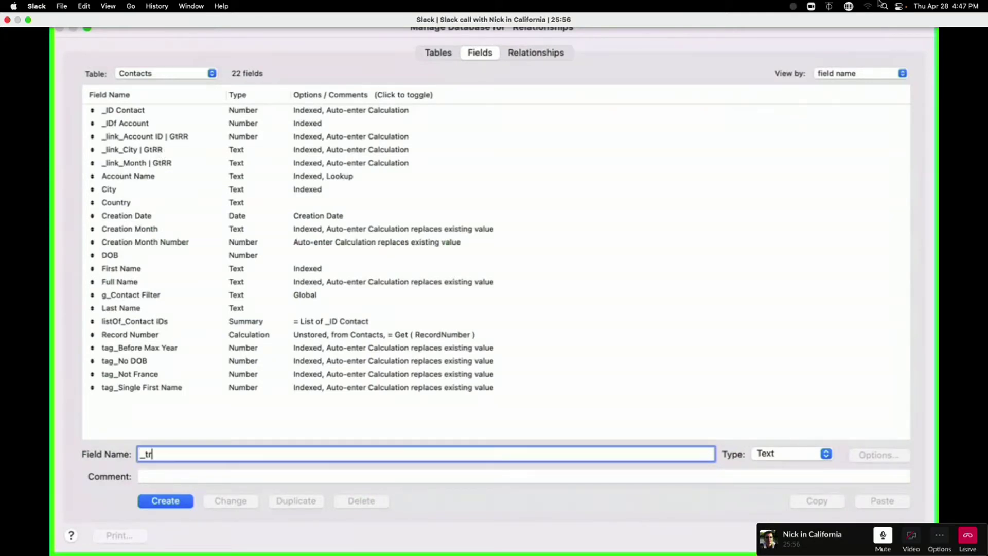
text(igger_Last Mo)
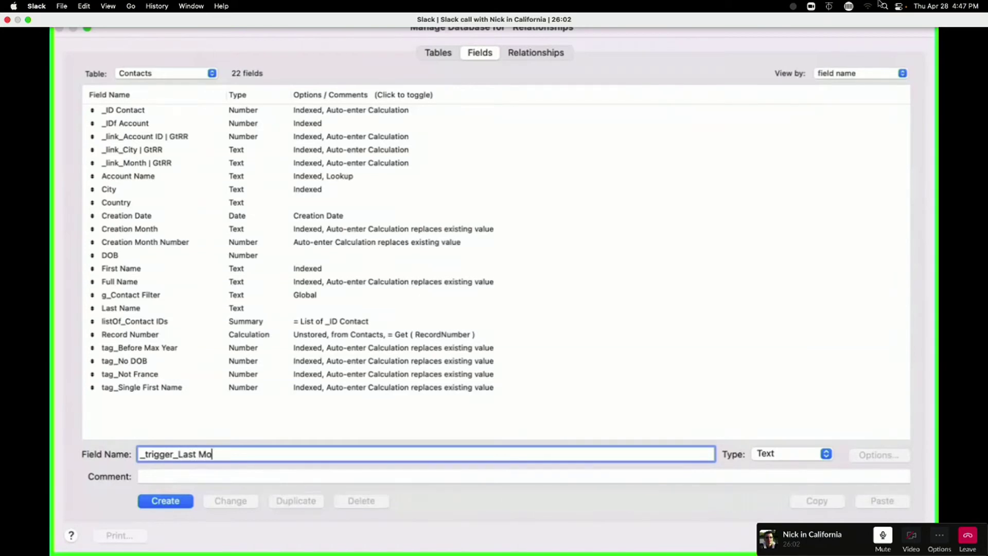
text(dification)
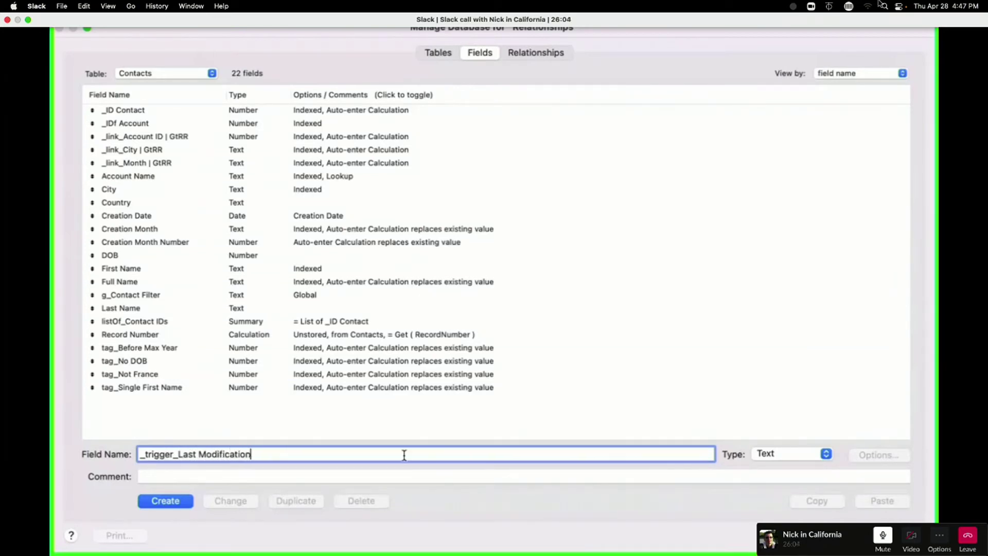
click(825, 453)
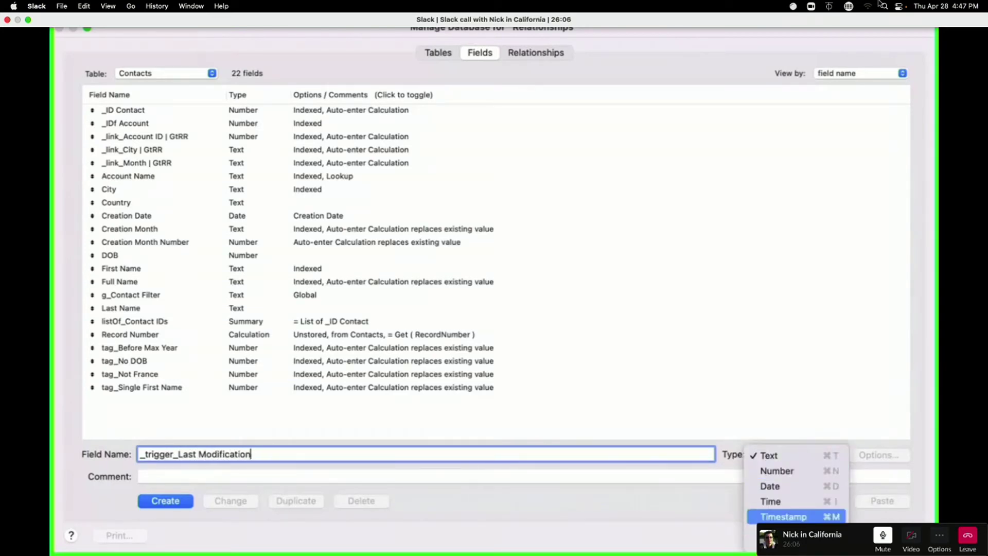
click(783, 516)
click(187, 504)
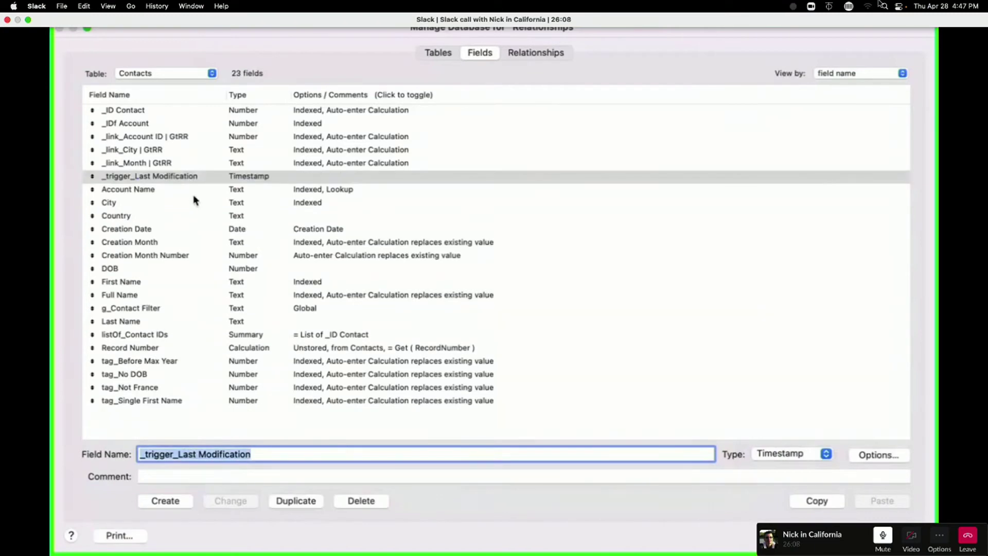
click(193, 177)
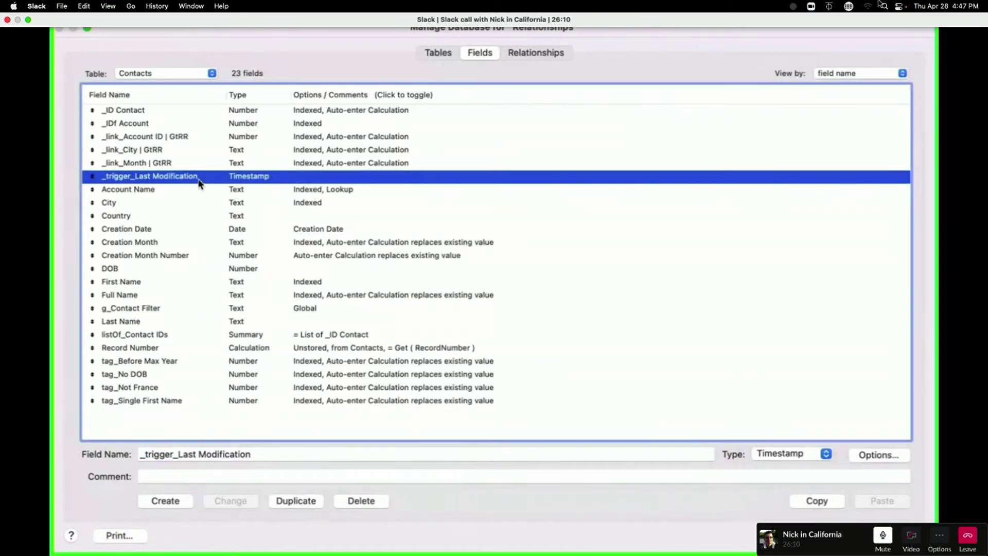
click(202, 454)
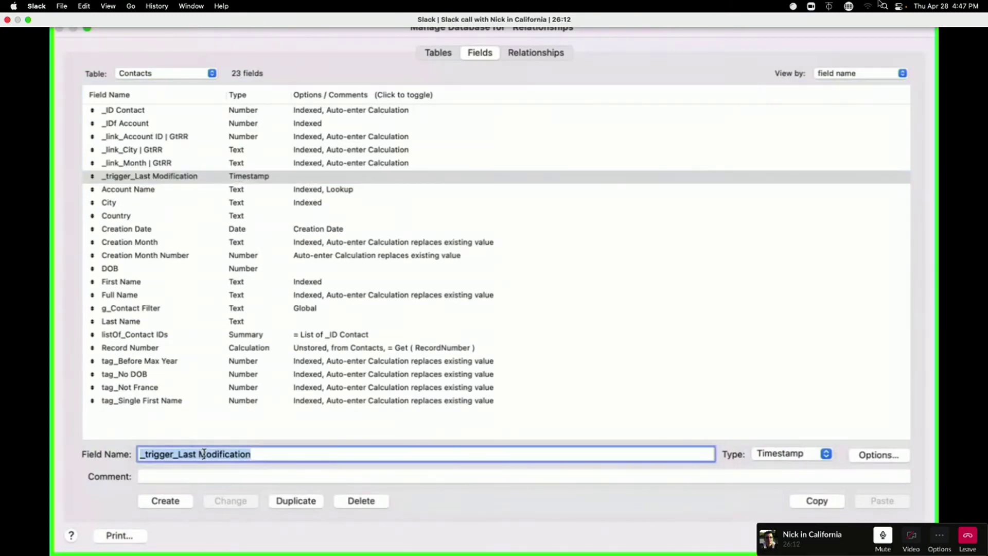
Step: Begin the tag_Before Max Year auto-enter calculation with Let ( trigger = _trigger_Last Modification ; above the existing comparison
double_click(200, 360)
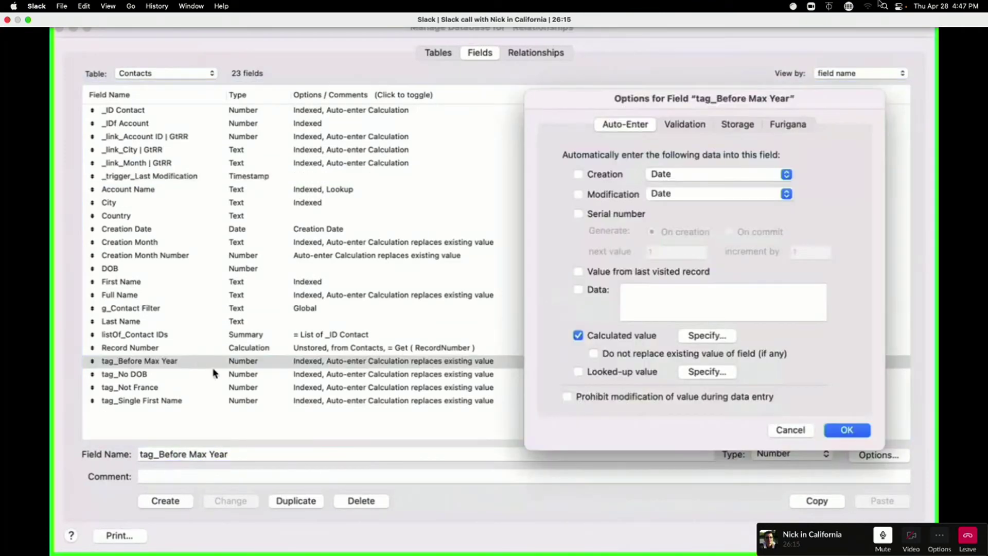
click(717, 338)
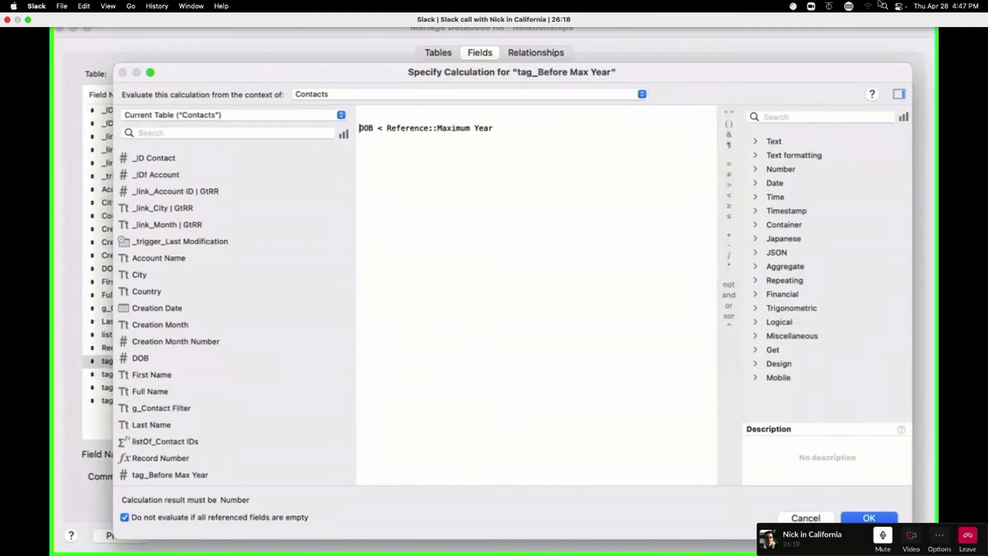
text(Let ()
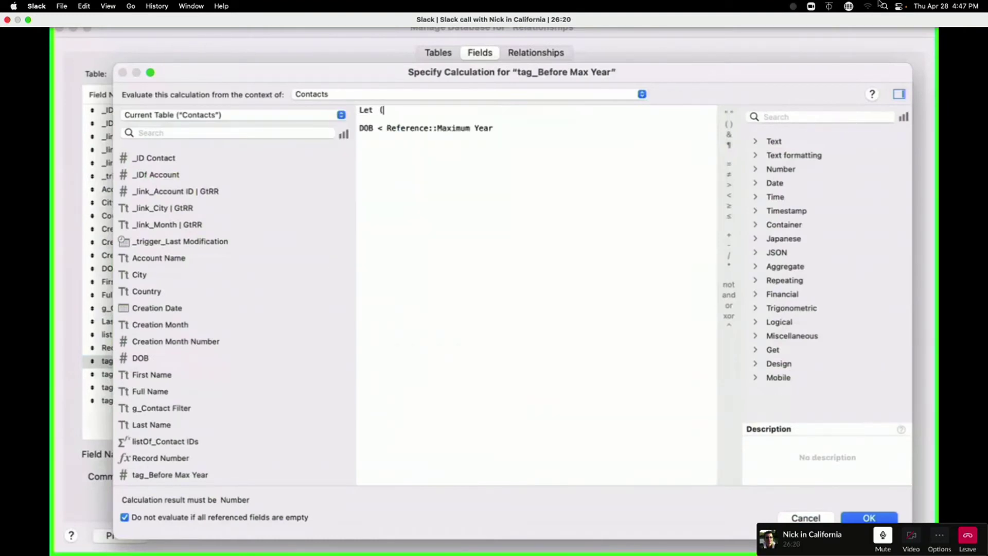
key(Return)
key(Tab)
text(tri)
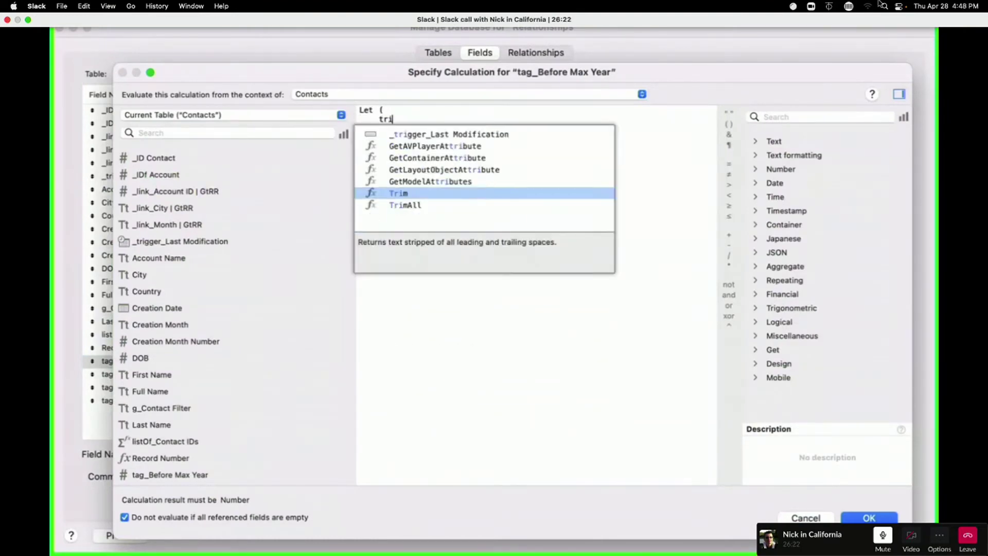
text(gger = )
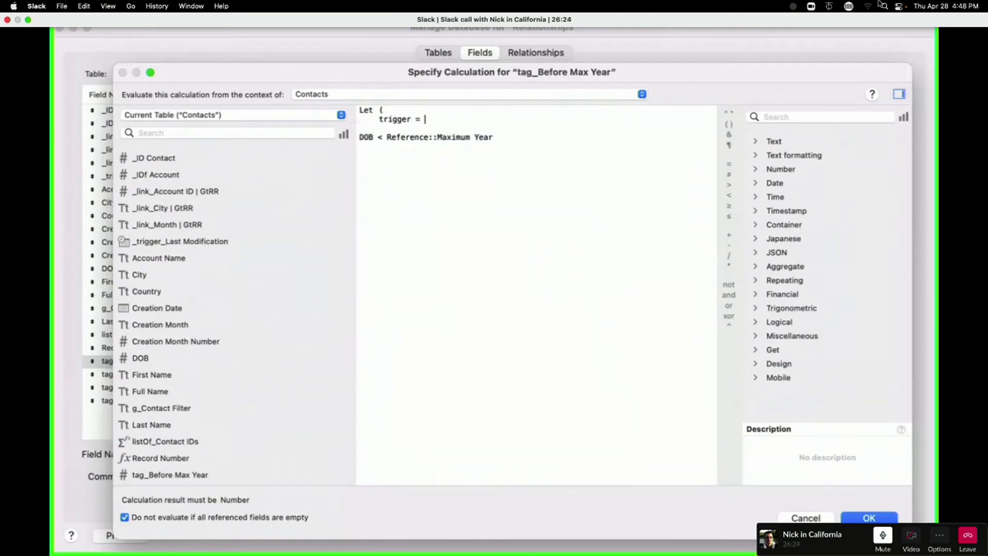
text(_trigger_Last Modification ;)
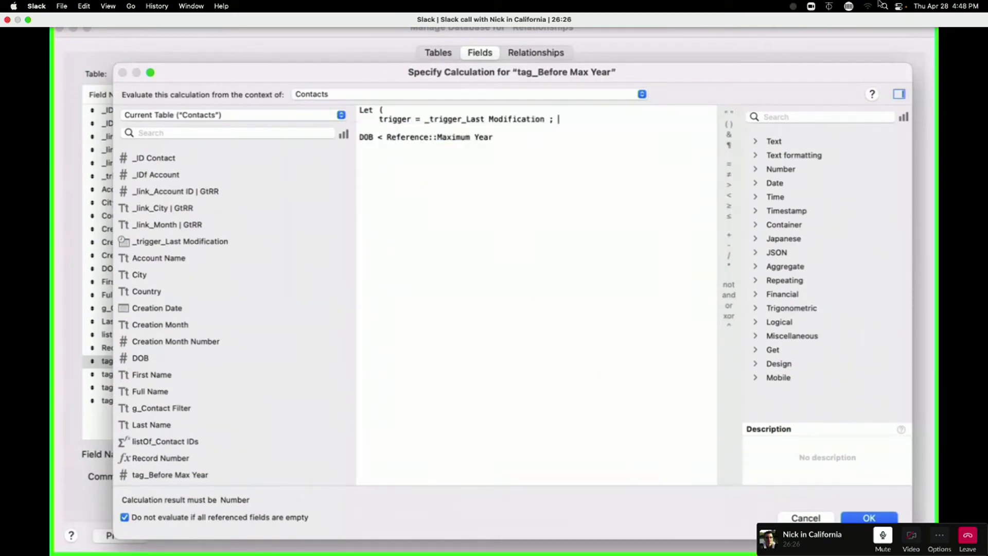
Step: Indent DOB < Reference::Maximum Year inside the Let function and close it with a parenthesis on its own line
click(360, 137)
key(Tab)
click(597, 138)
key(Return)
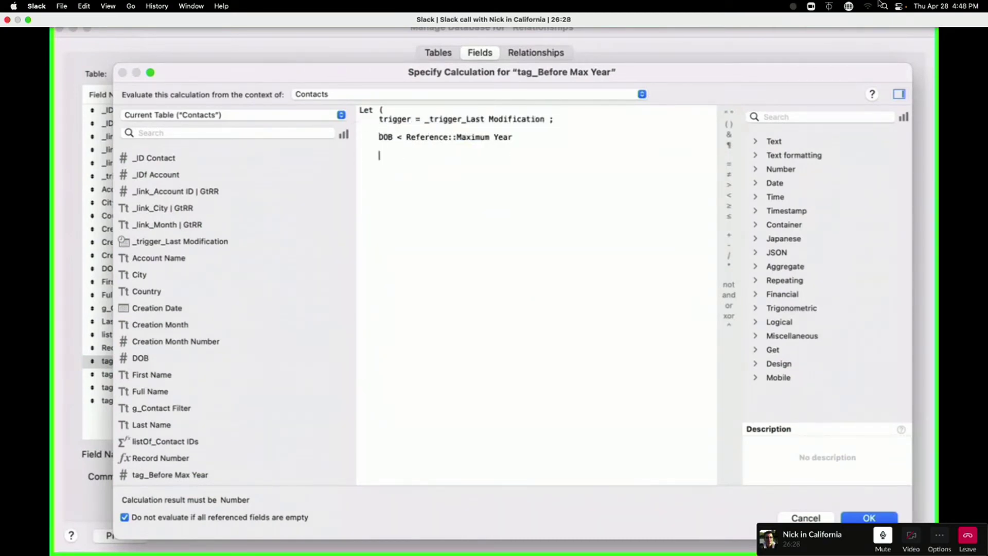
text())
Step: Copy the opening Let and trigger lines from the calculation, and save the tag_Before Max Year field options
drag(585, 129, 252, 75)
key(super+c)
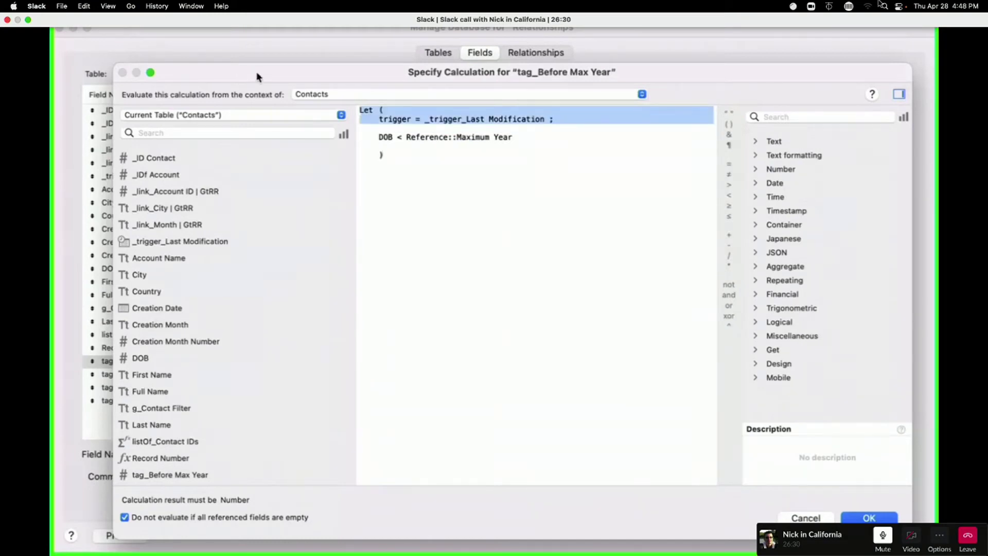
key(Return)
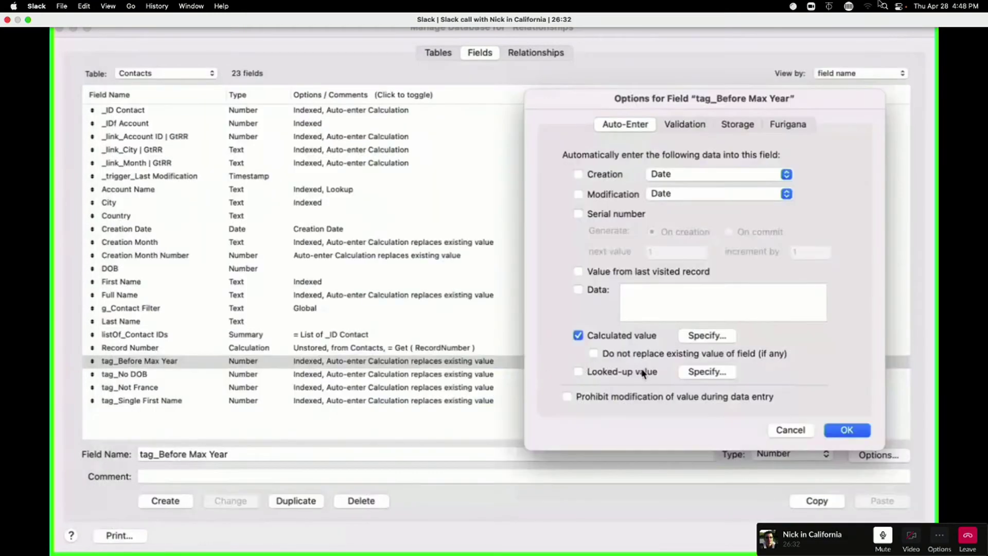
click(847, 432)
Step: Paste the copied Let and trigger lines above IsEmpty ( DOB ) in the tag_No DOB auto-enter calculation
double_click(349, 374)
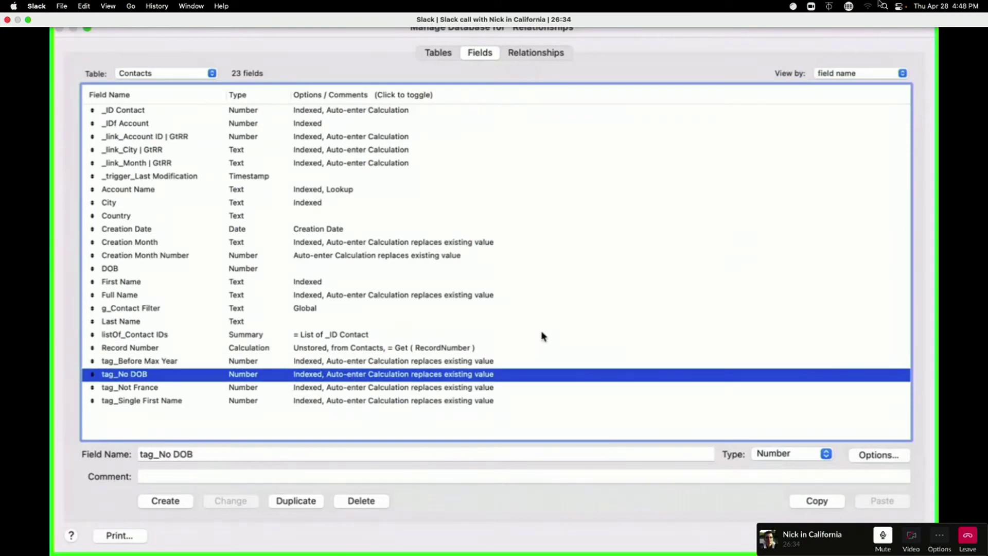
click(698, 335)
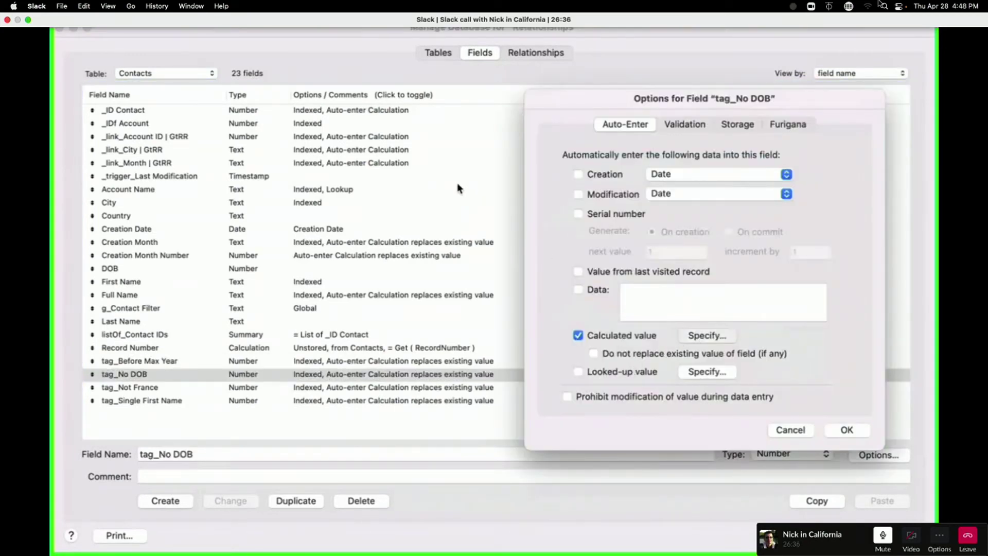
key(Return)
key(Up)
key(super+v)
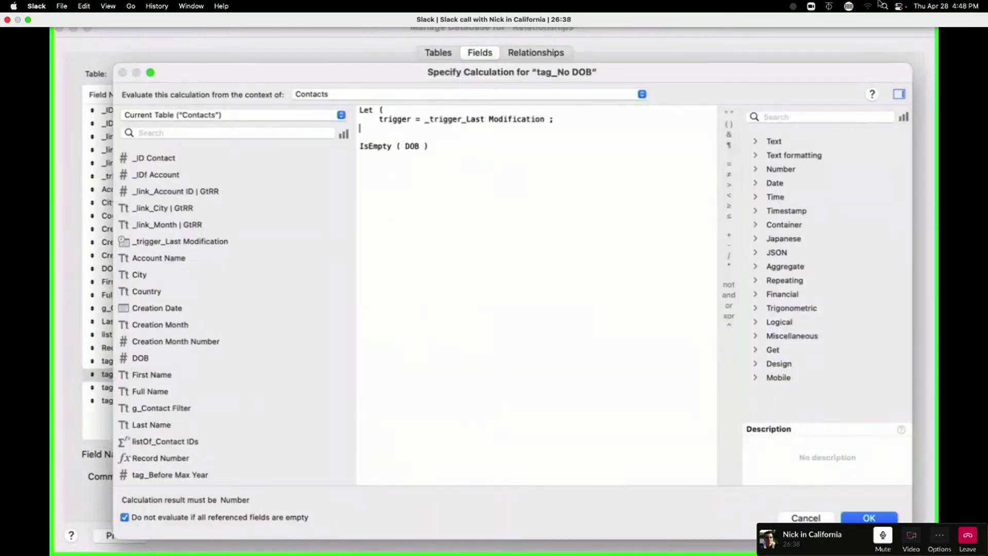
key(BackSpace)
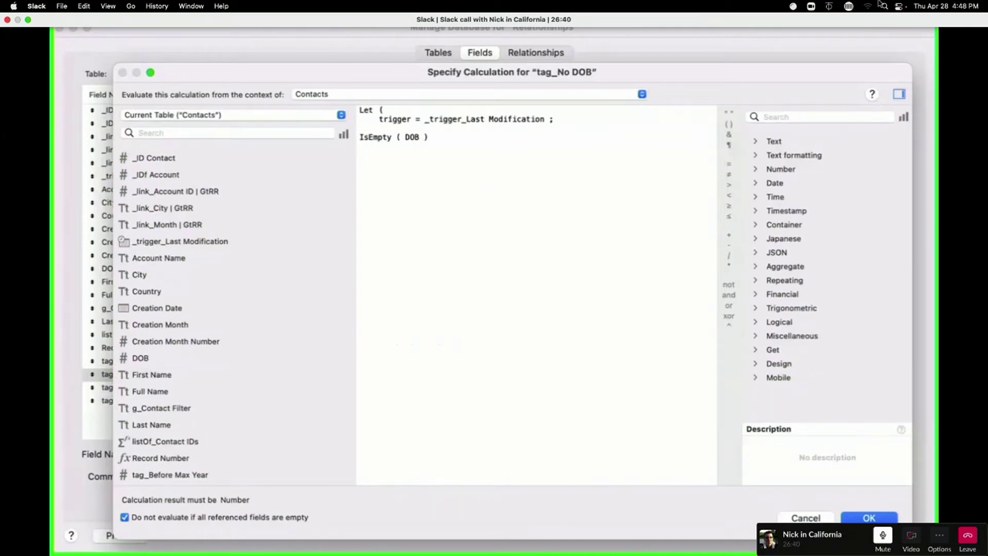
Step: Indent IsEmpty ( DOB ) inside the Let function, add the closing parenthesis, and save the tag_No DOB field options
click(359, 138)
key(Tab)
click(519, 159)
key(Return)
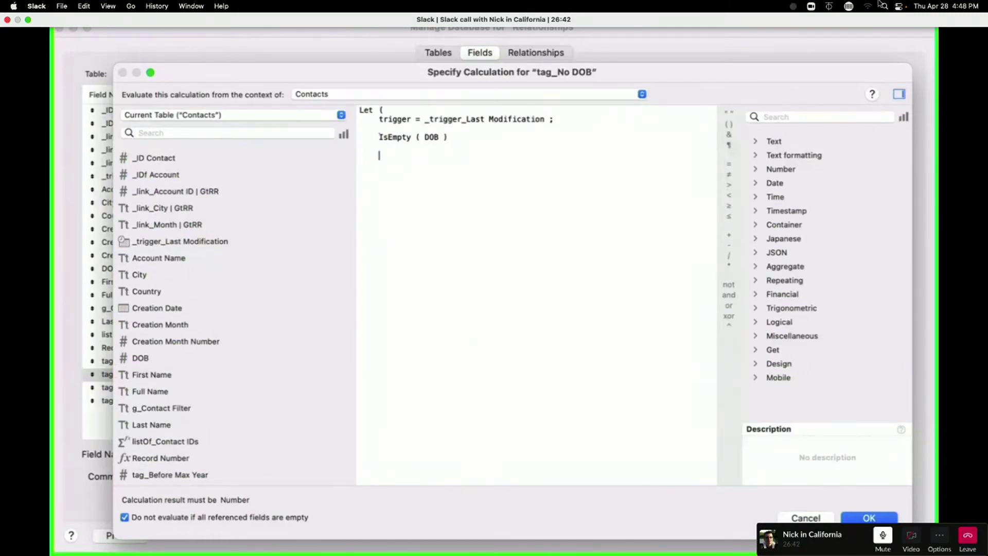
text(_)
key(BackSpace)
key(KP_Enter)
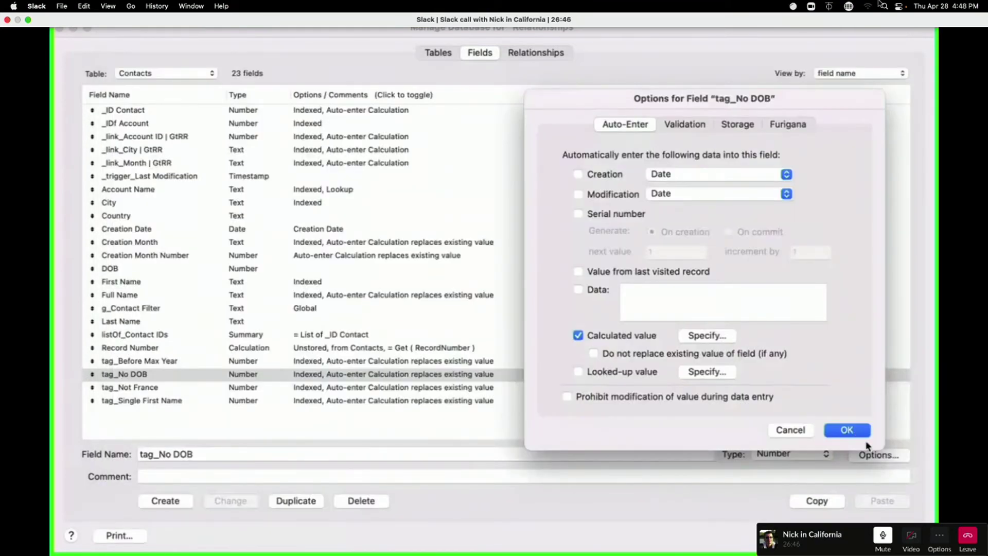
key(Return)
Step: Paste the copied Let and trigger lines above Country ≠ "France" in the tag_Not France auto-enter calculation
double_click(443, 387)
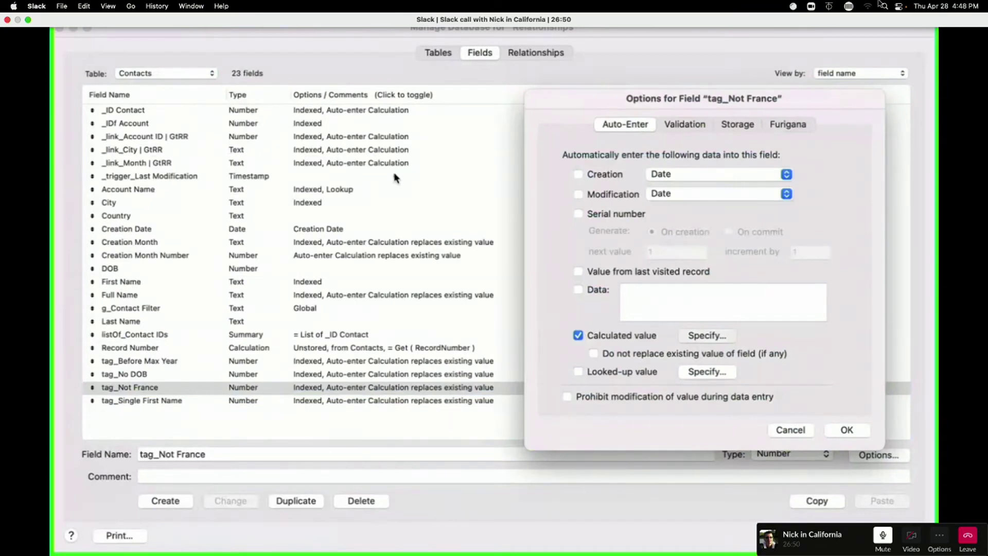
click(705, 335)
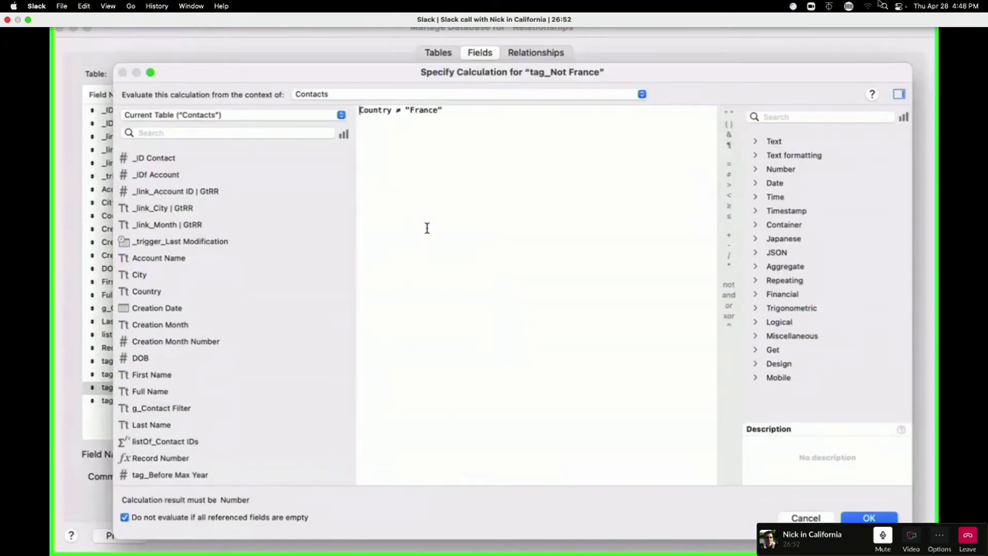
key(super+v)
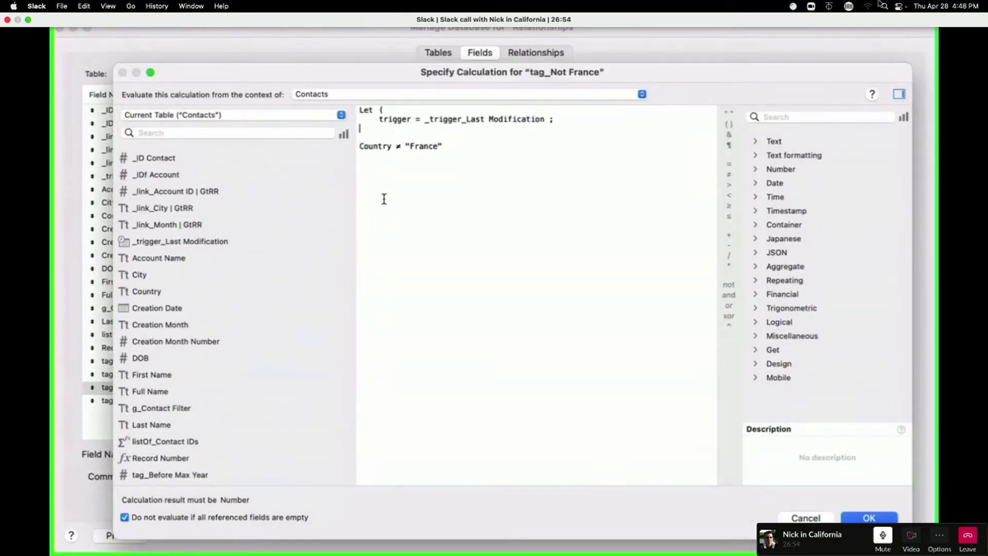
key(BackSpace)
Step: Indent Country ≠ "France" inside the Let function, add the closing parenthesis, and save the tag_Not France field options
key(Tab)
key(super+Right)
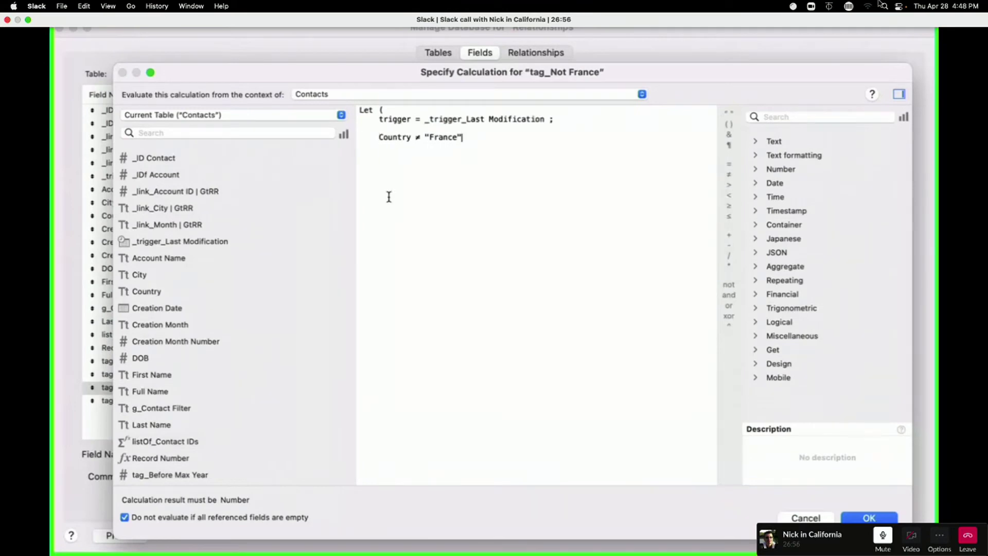
key(Return)
key(Return)
key(Tab)
text())
key(KP_Enter)
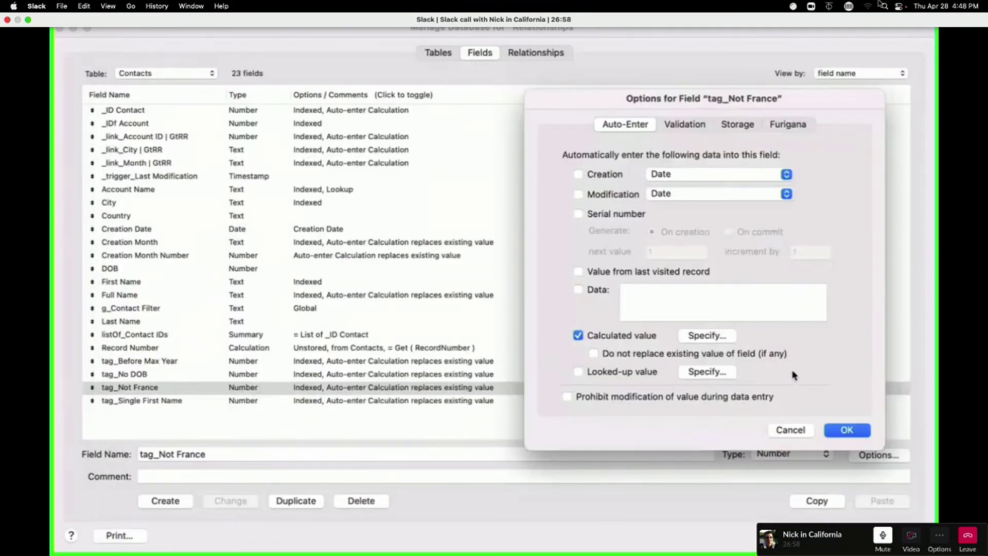
click(846, 430)
Step: Paste the copied Let and trigger lines above WordCount ( First Name ) = 1 in the tag_Single First Name auto-enter calculation
double_click(428, 401)
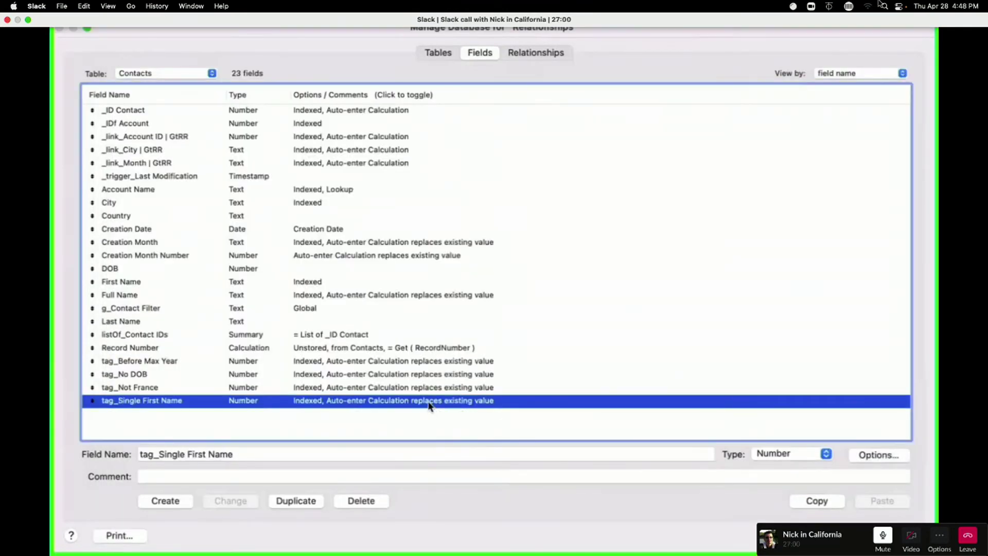
click(687, 335)
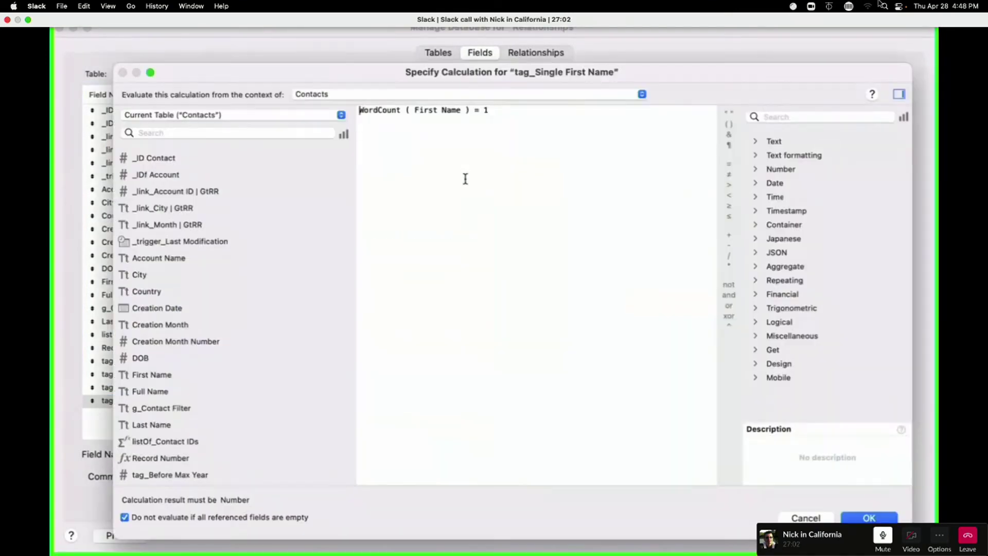
key(Return)
key(Return)
key(Up)
key(Up)
key(cmd+v)
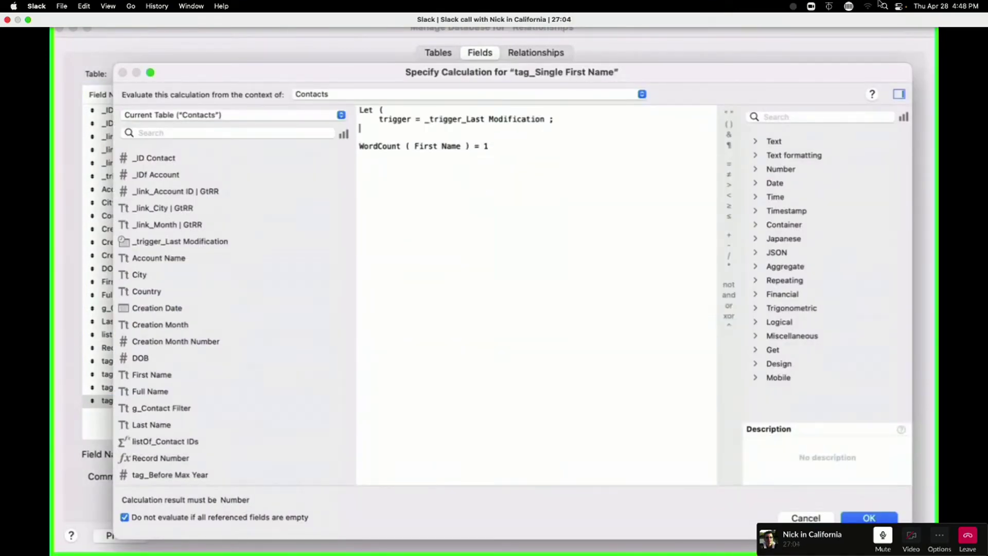
key(Delete)
key(Down)
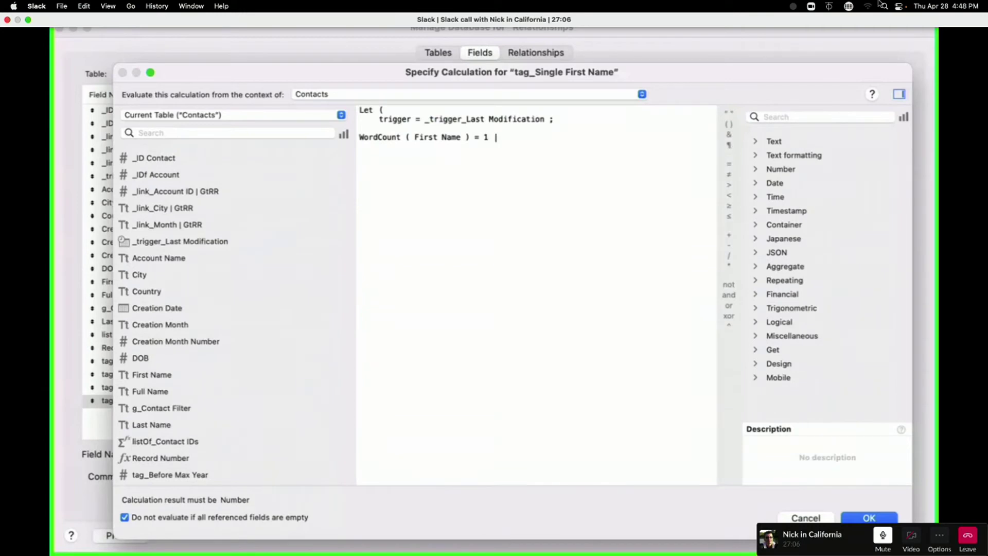
Step: Indent the WordCount line inside the Let function, add the closing parenthesis, and save the tag_Single First Name field options
click(355, 138)
key(Tab)
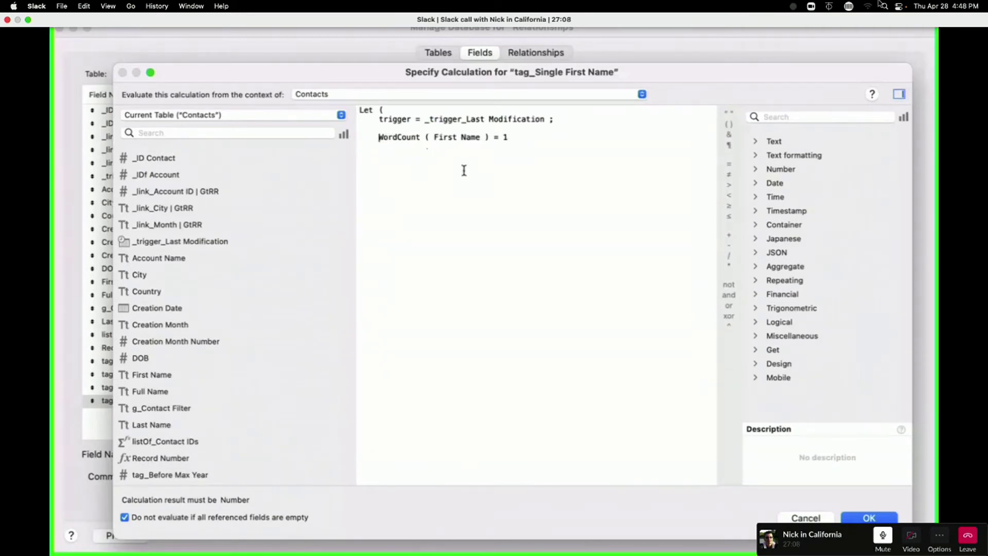
key(cmd+Right)
key(Return)
key(Return)
key(Tab)
text())
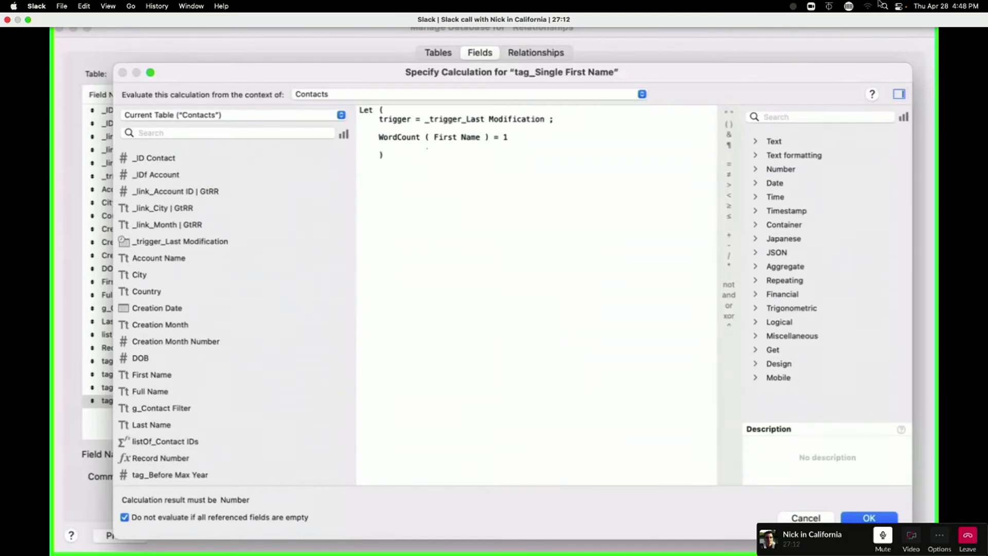
key(KP_Enter)
click(855, 438)
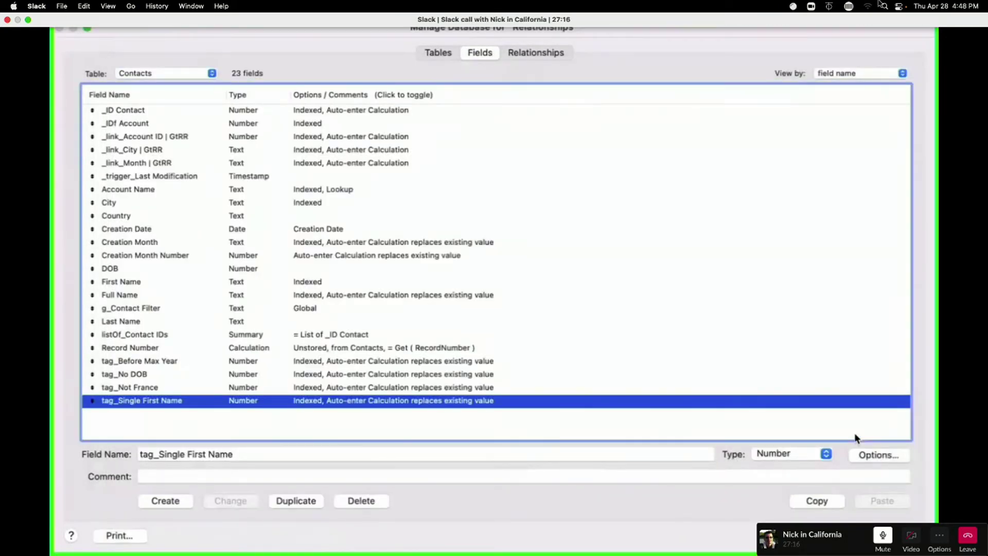
Step: Save the database definition and switch to the Contacts layout
click(149, 178)
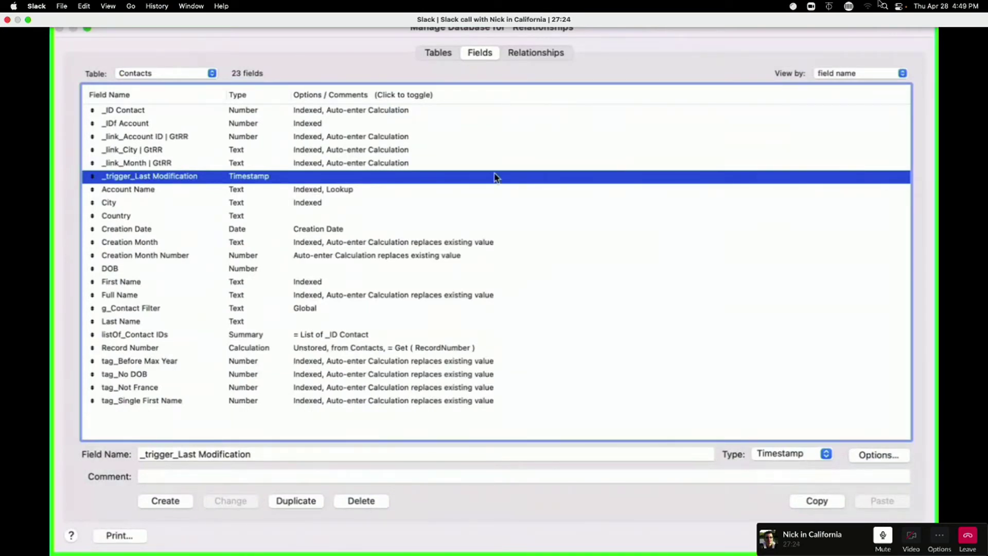
key(Return)
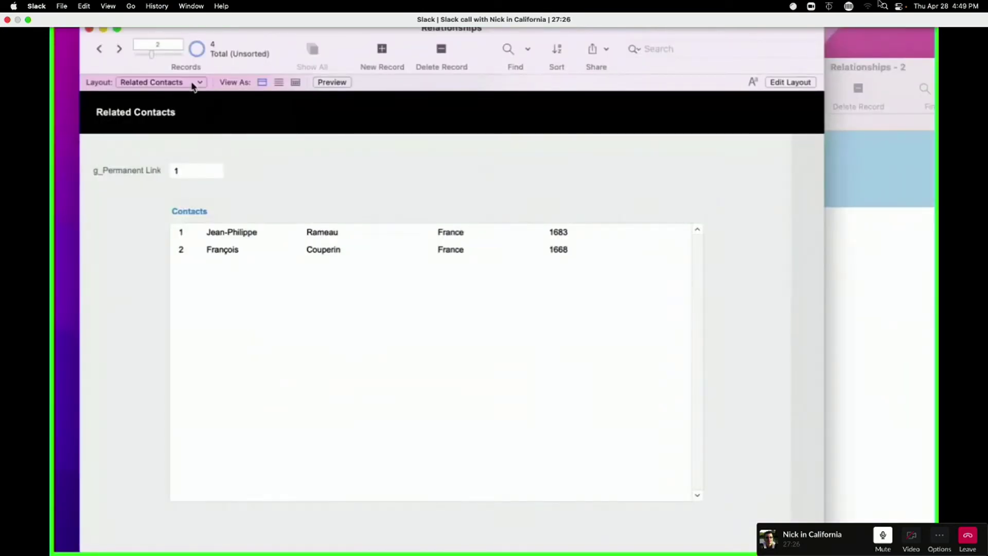
click(194, 82)
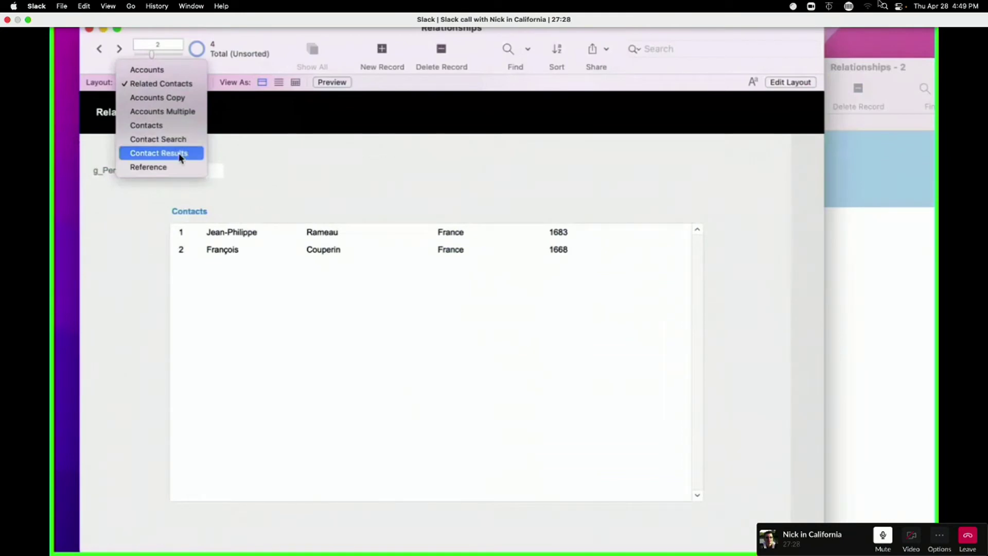
click(176, 125)
Step: In the Contacts table view, add the _trigger_Last Modification column directly after Record Number and hide the Creation Date column
click(791, 83)
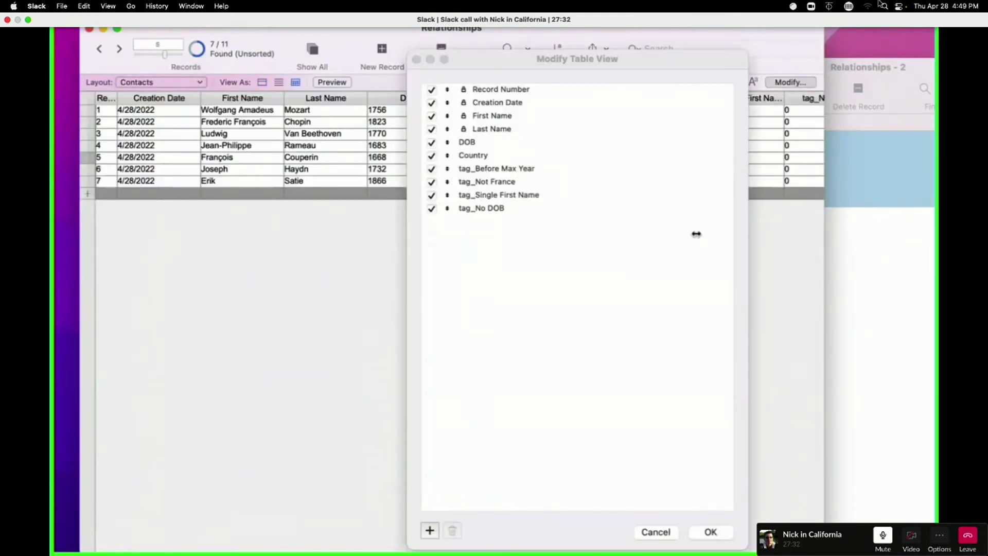
click(429, 530)
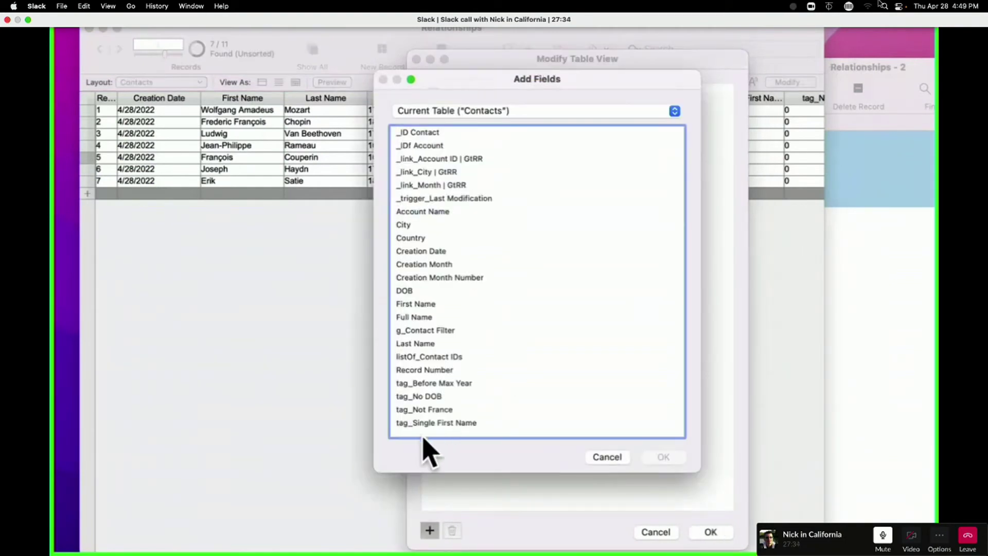
click(437, 200)
double_click(434, 200)
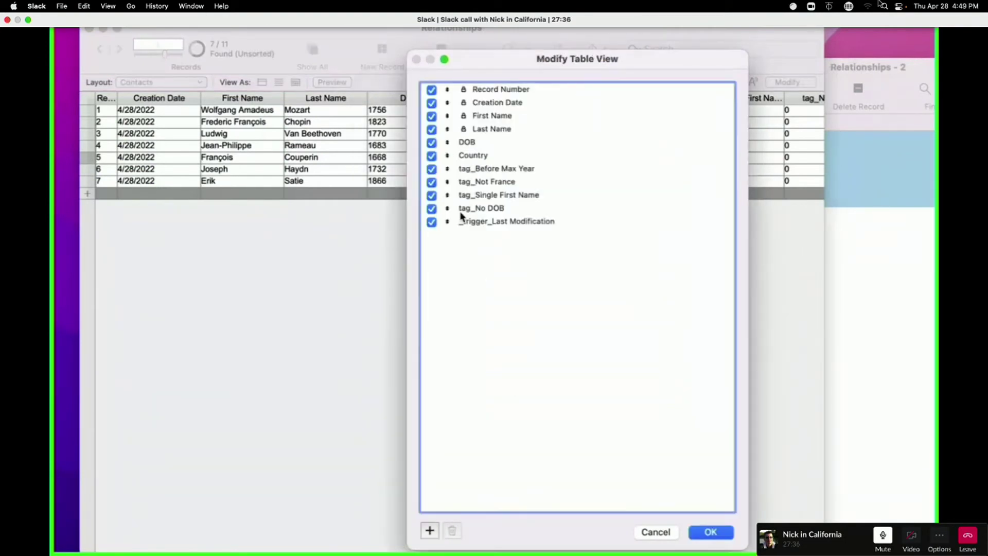
drag(476, 221, 530, 99)
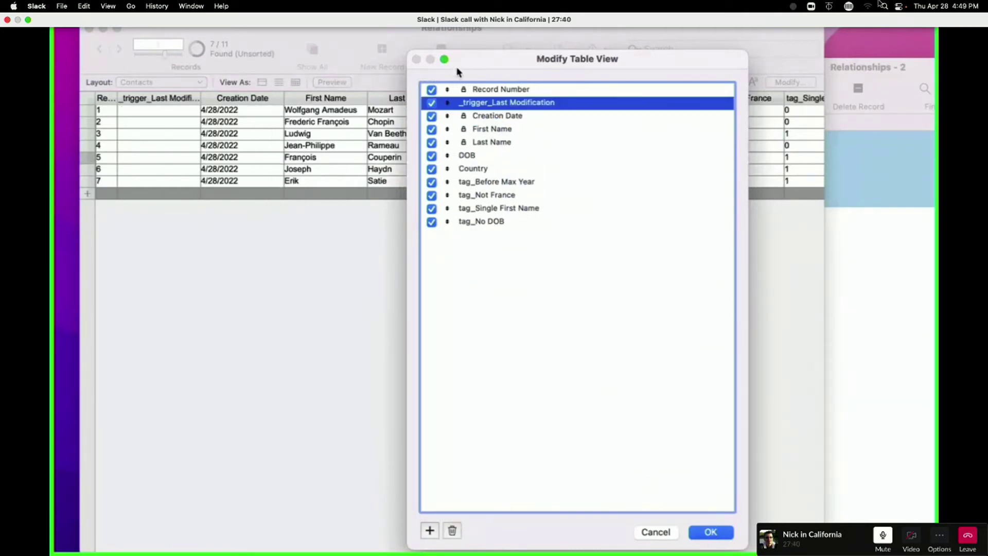
click(432, 116)
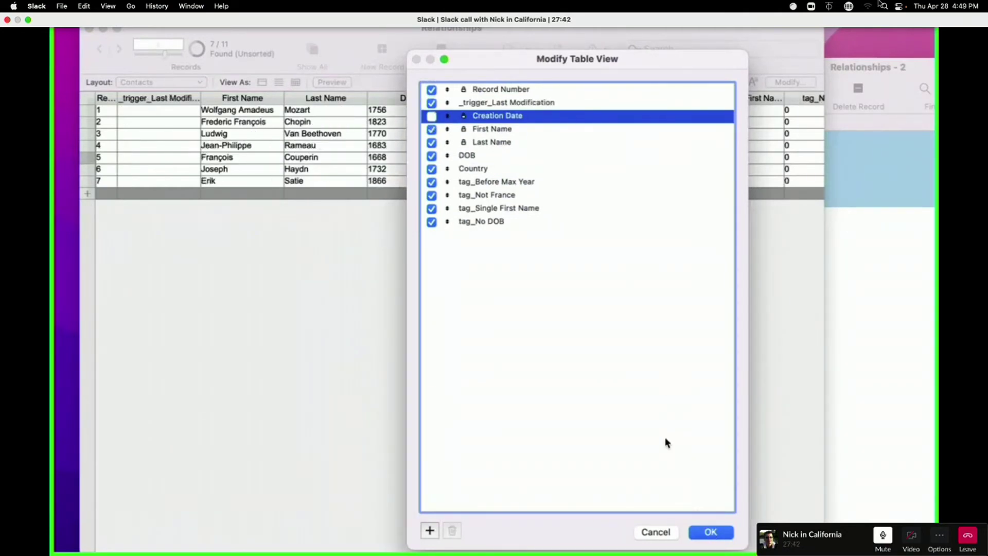
Step: Confirm the table view changes and set Maximum Year to 1780 on the Reference layout in the second Relationships window
click(711, 532)
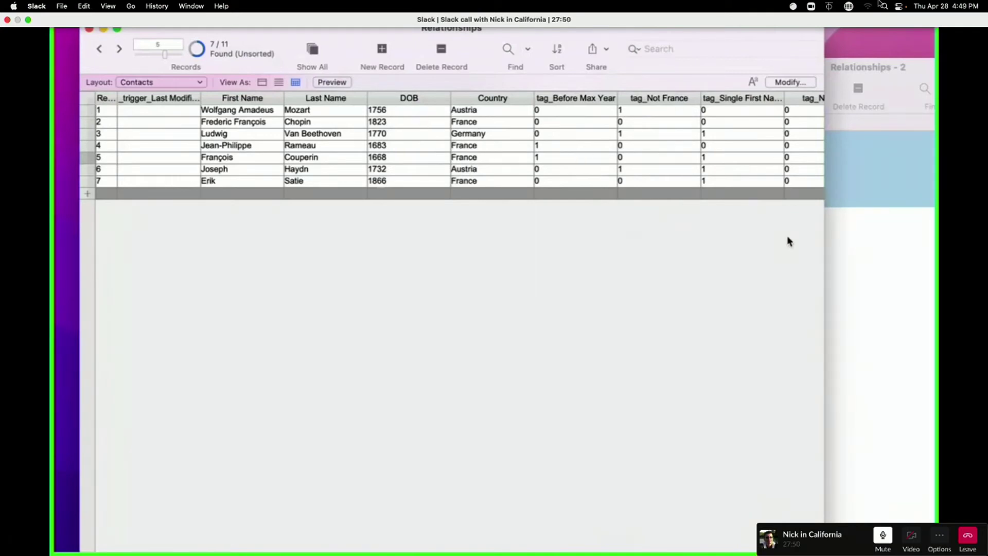
click(870, 259)
click(613, 222)
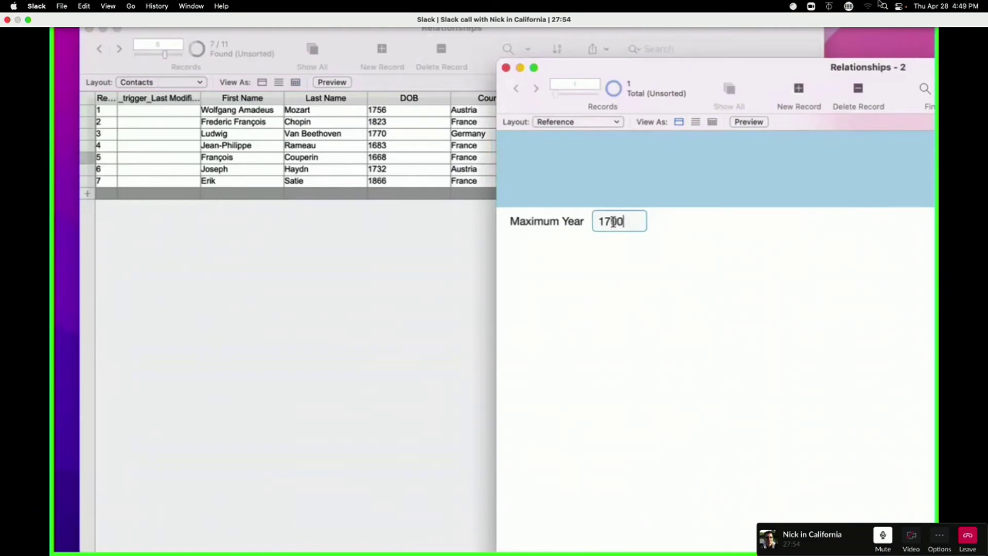
drag(613, 221, 627, 225)
text(80)
click(650, 316)
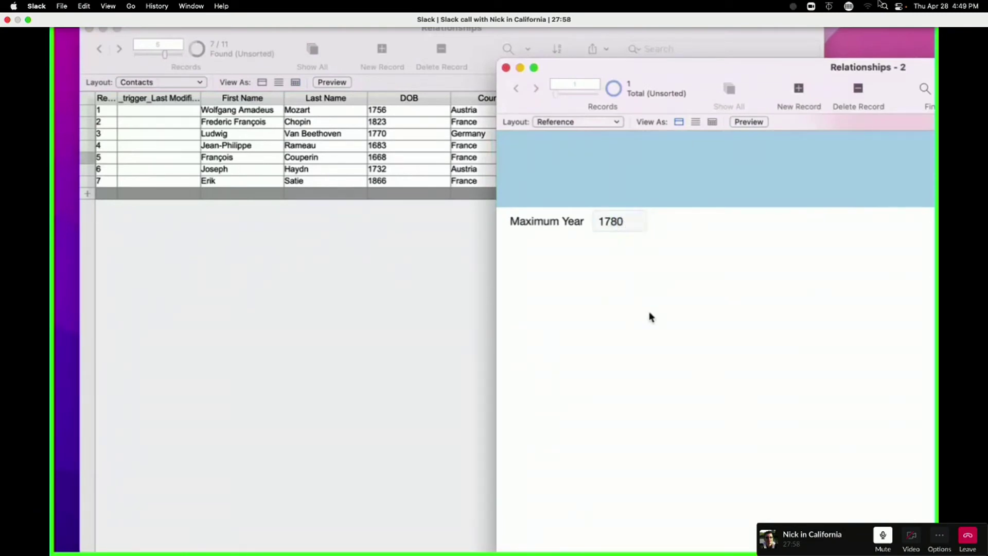
Step: Insert a timestamp in the first Contacts record's _trigger_Last Modification field and replace that field's contents with it across the found set
click(438, 302)
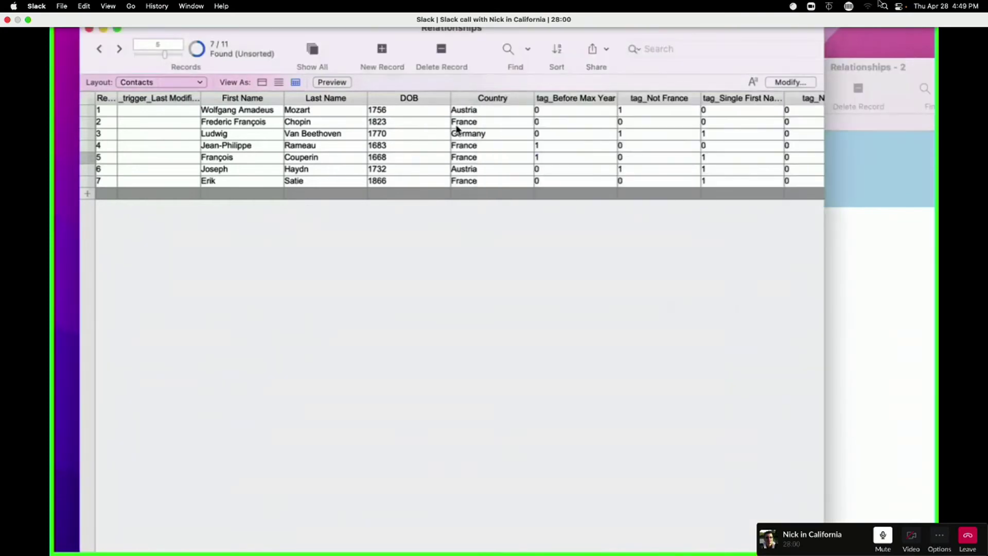
click(177, 109)
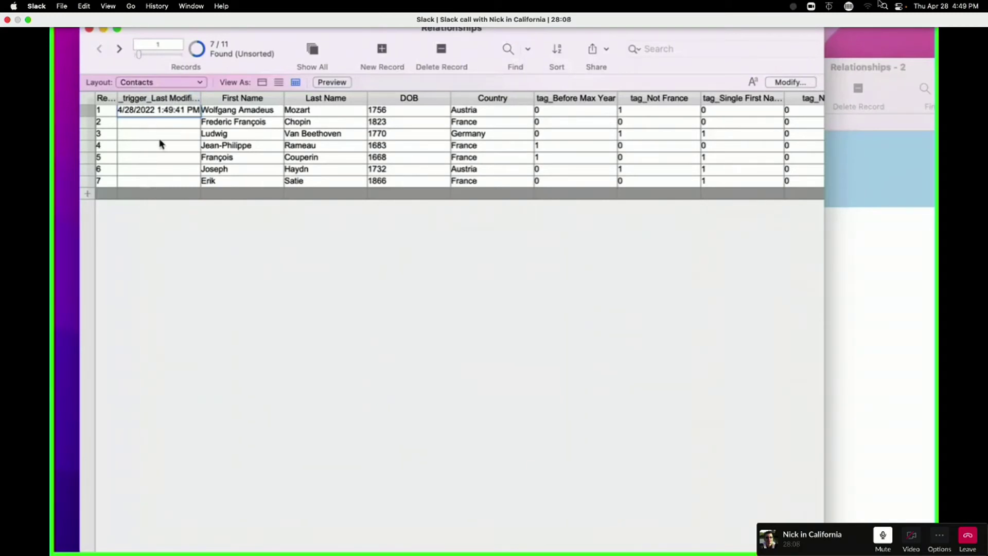
key(super+equal)
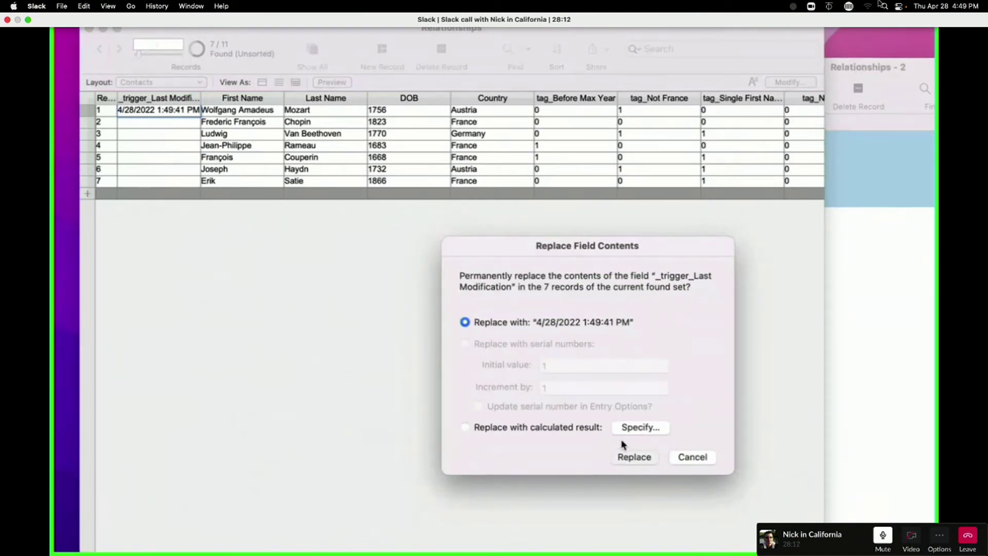
click(633, 456)
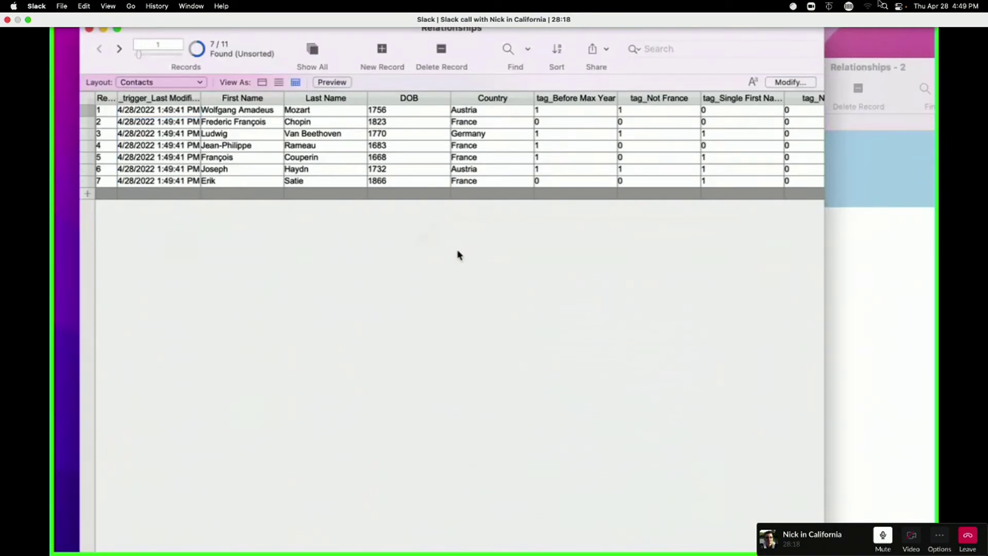
Step: Change Couperin's first name to François Xavier in the Contacts table and commit the record
click(247, 134)
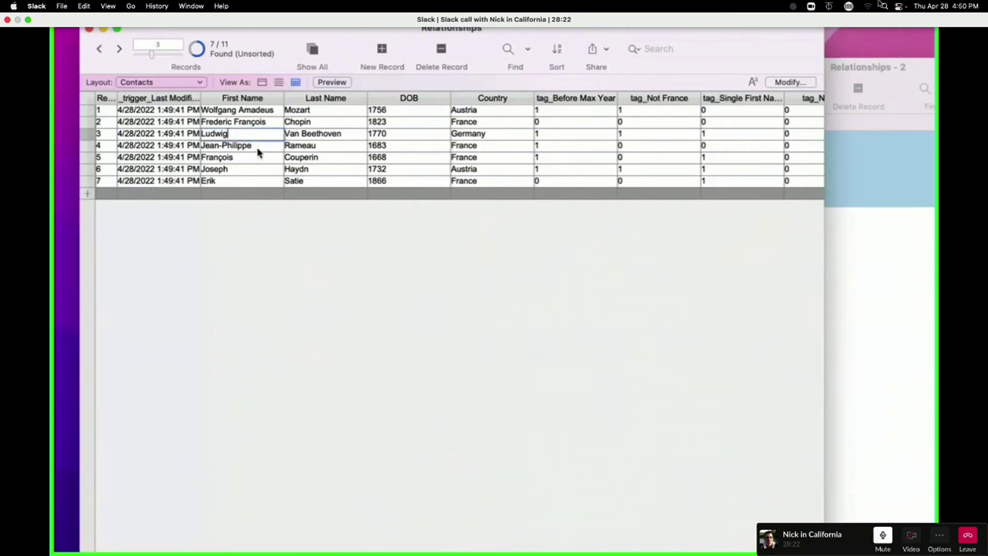
click(247, 156)
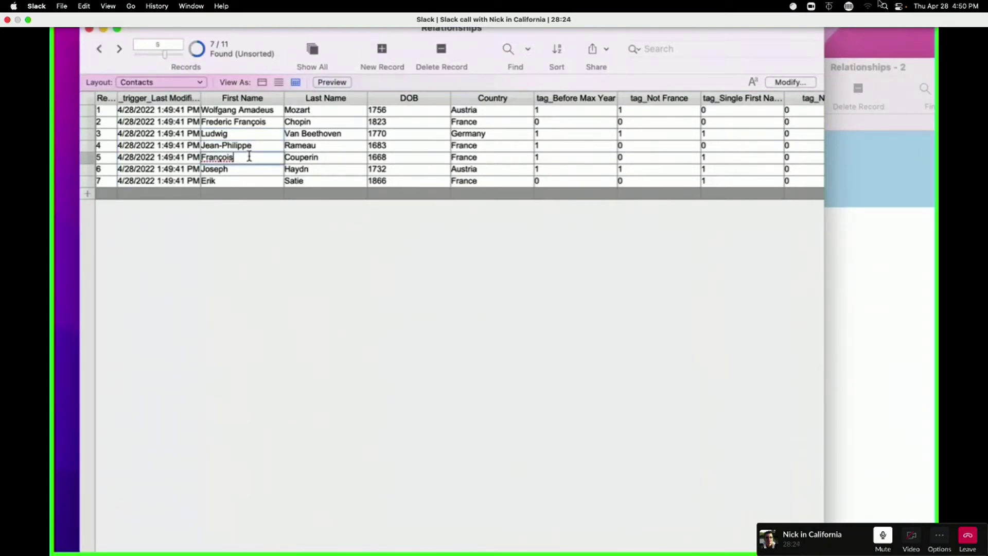
text(Xavier)
click(692, 207)
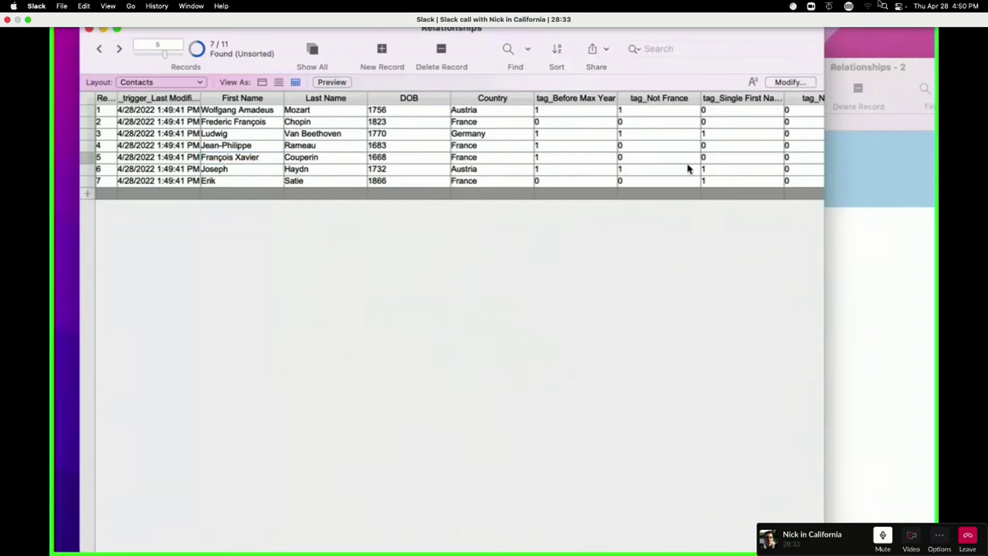
Step: Remove Xavier from Couperin's first name and commit the record
click(244, 163)
double_click(251, 159)
key(BackSpace)
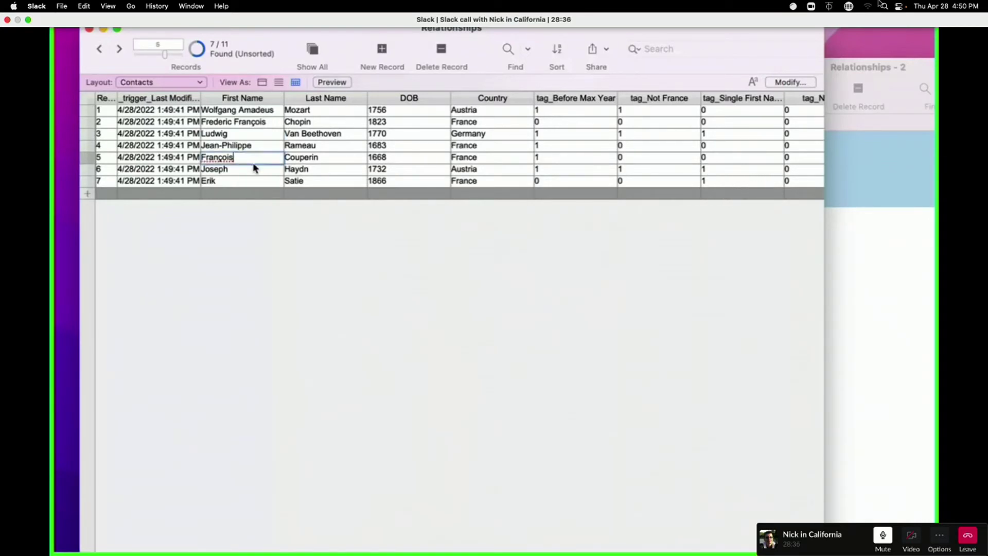
click(381, 309)
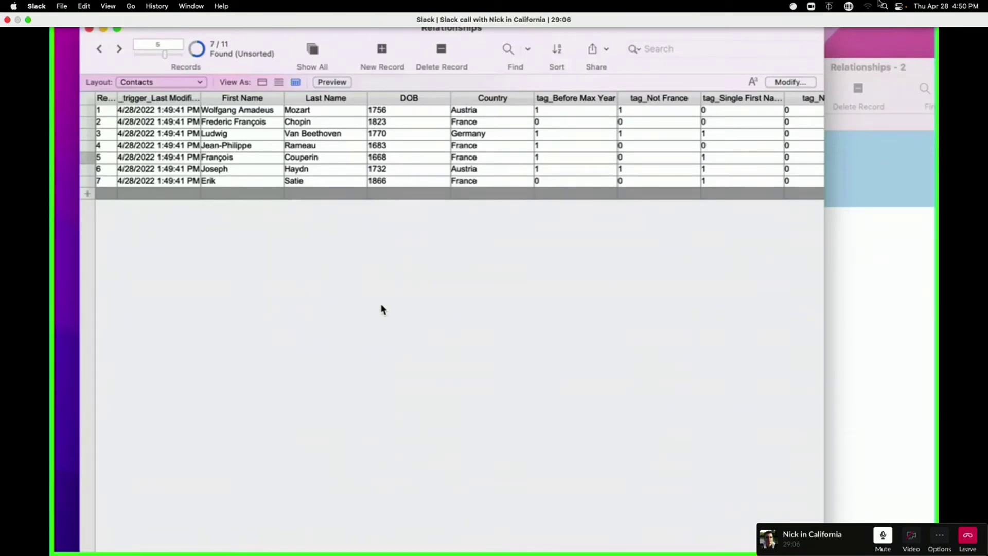
Step: Switch to the Target Main database and look through its tag fields and _trigger_Last Modification on the MRESI Mortality Result Items layout
click(142, 134)
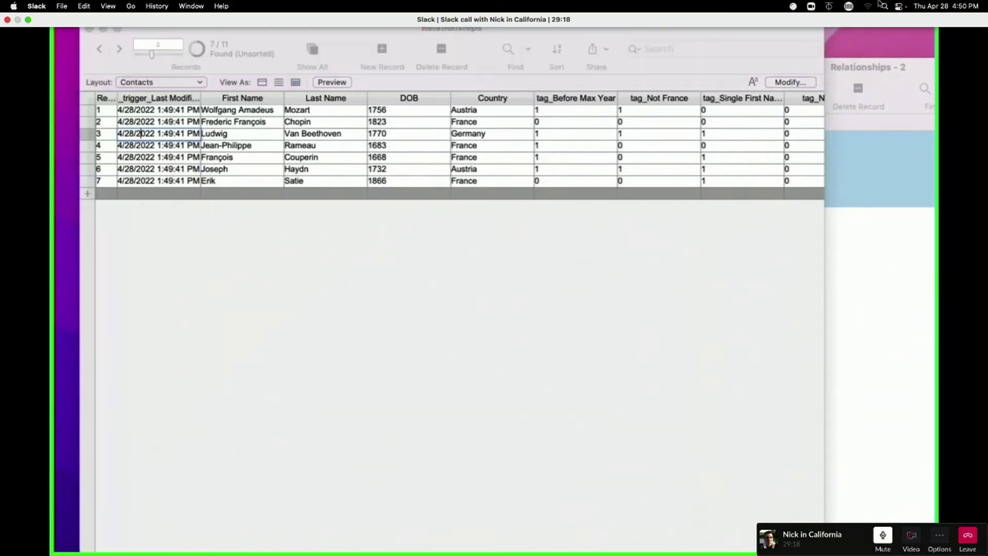
double_click(647, 174)
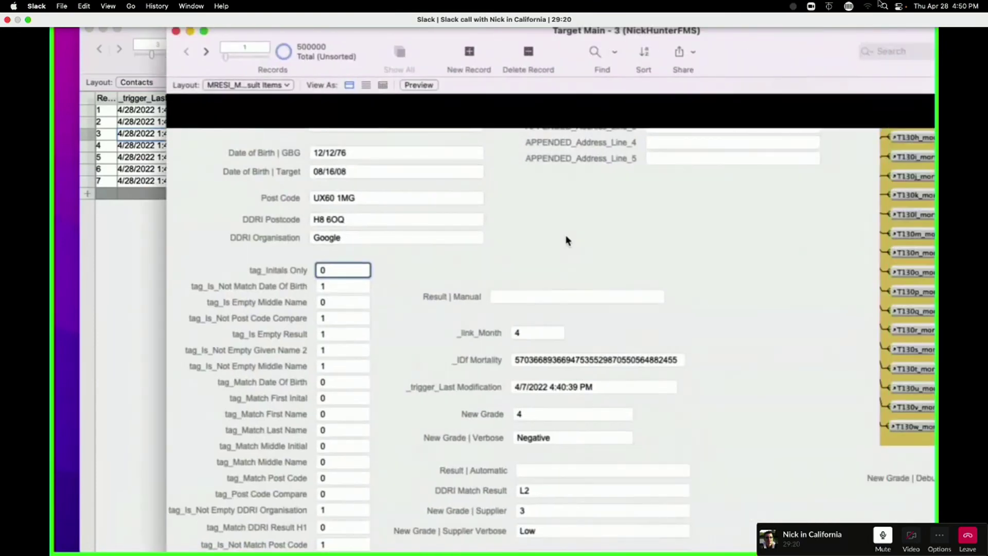
scroll(341, 322, down, 10)
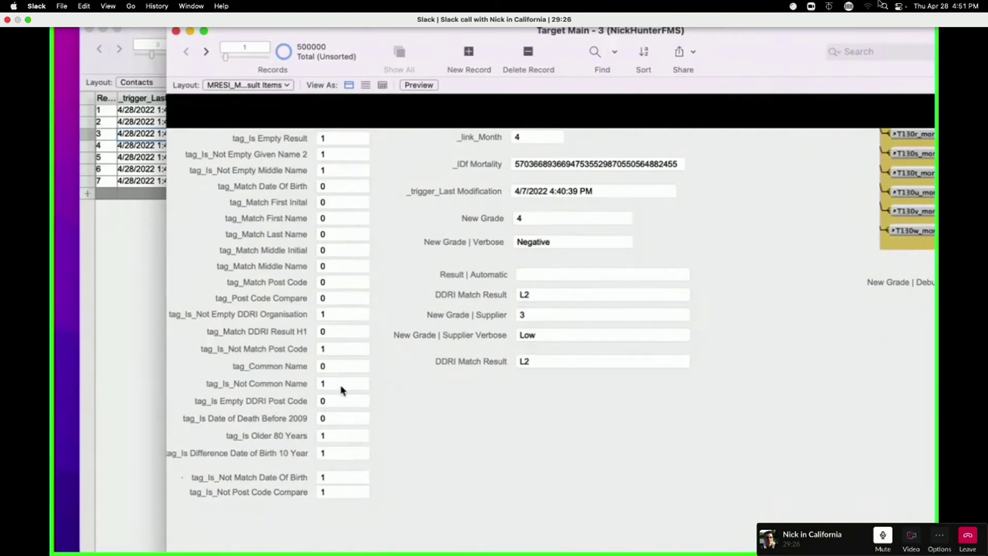
scroll(335, 372, up, 2)
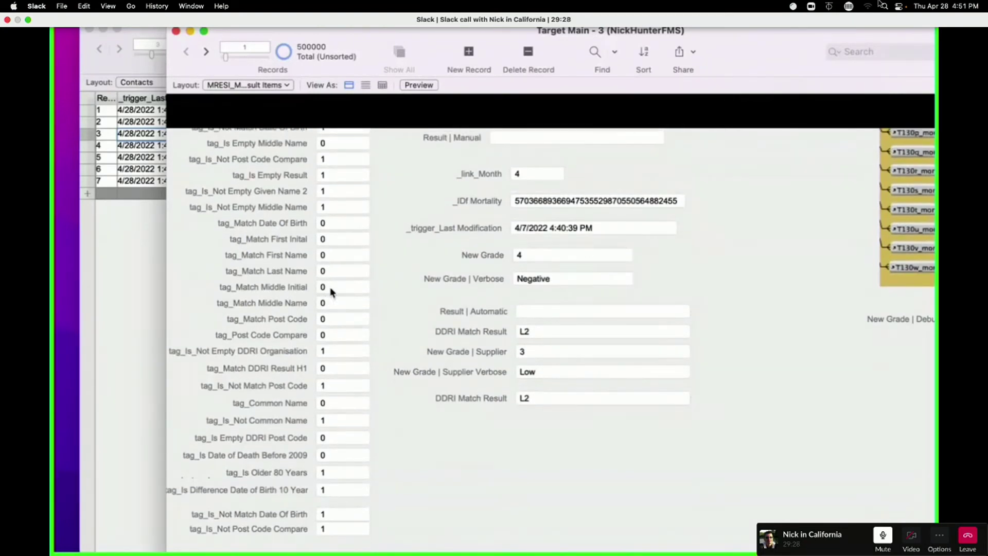
scroll(337, 273, left, 1)
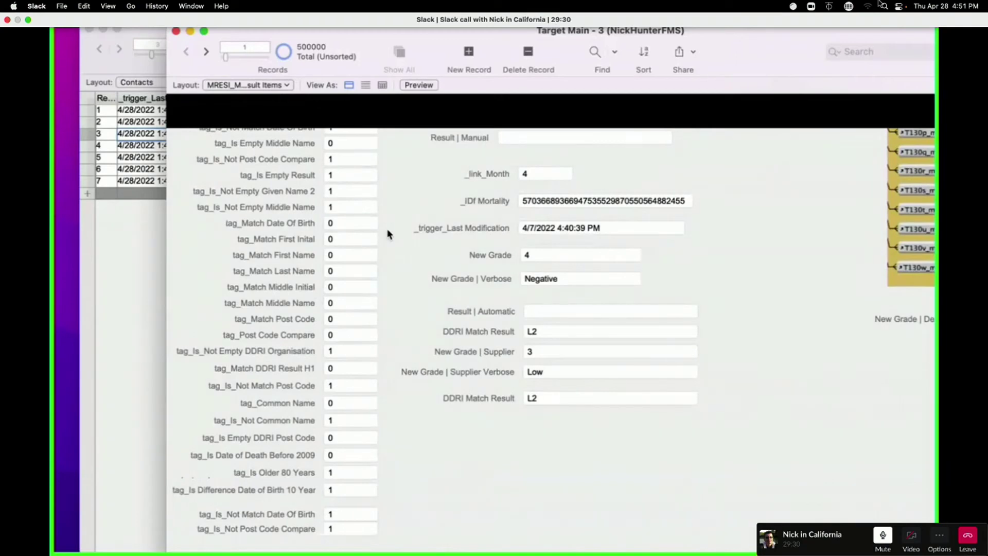
Step: Examine the trigger line in the auto-enter calculation of tag_Is_Not Match Post Code in Target Main's field definitions, and close its options
key(super+shift+d)
scroll(311, 359, down, 10)
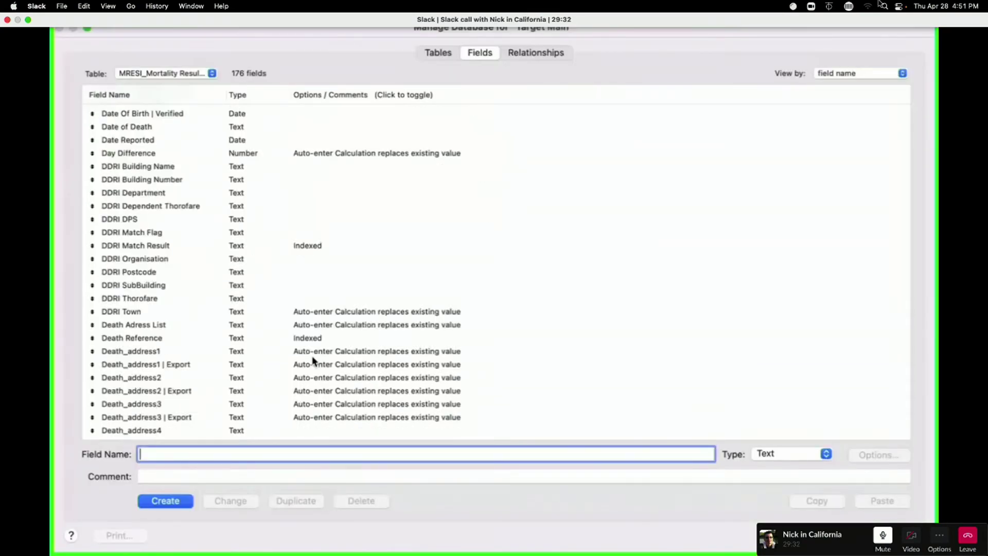
scroll(312, 360, down, 15)
scroll(317, 278, up, 1)
click(323, 194)
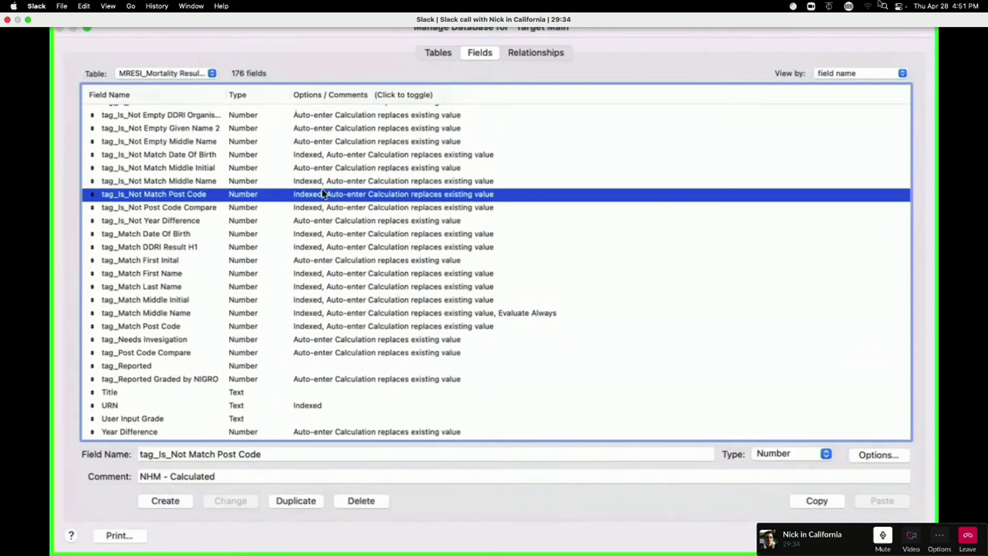
double_click(323, 194)
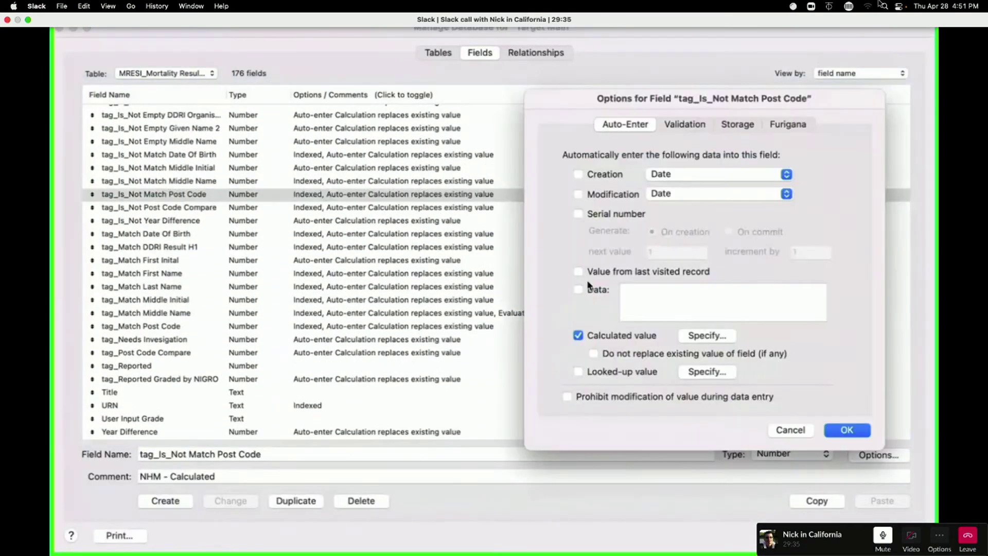
click(706, 336)
drag(378, 128, 570, 125)
click(521, 230)
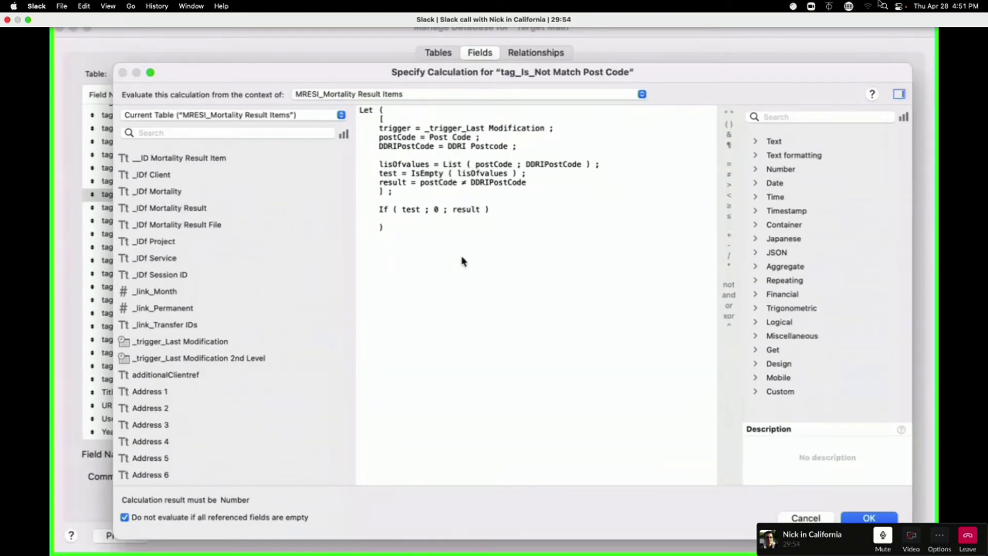
key(KP_Enter)
key(Return)
Step: Examine the _trigger_Last Modification line in the tag_Match First Name auto-enter calculation, and close the database definition
double_click(373, 274)
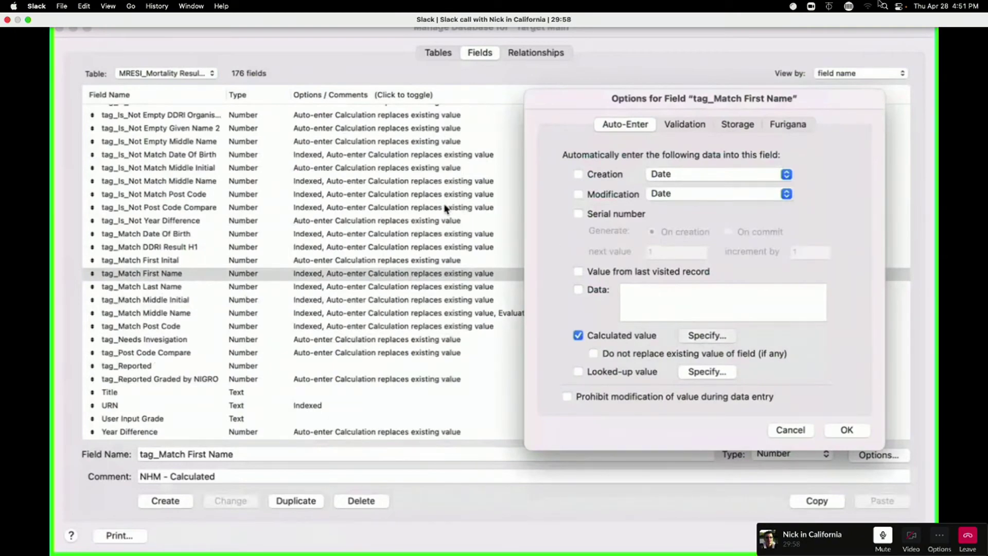
click(706, 335)
drag(415, 128, 528, 132)
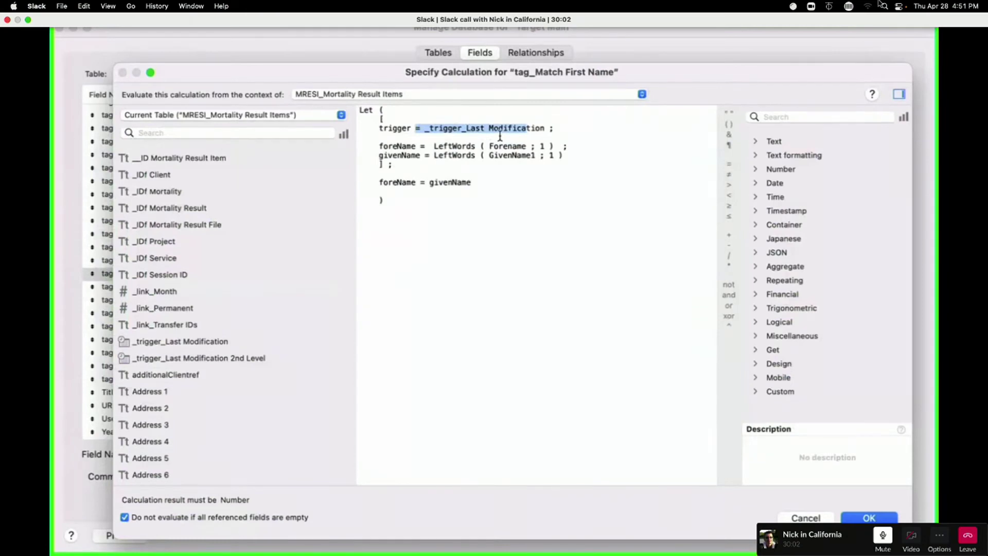
key(Return)
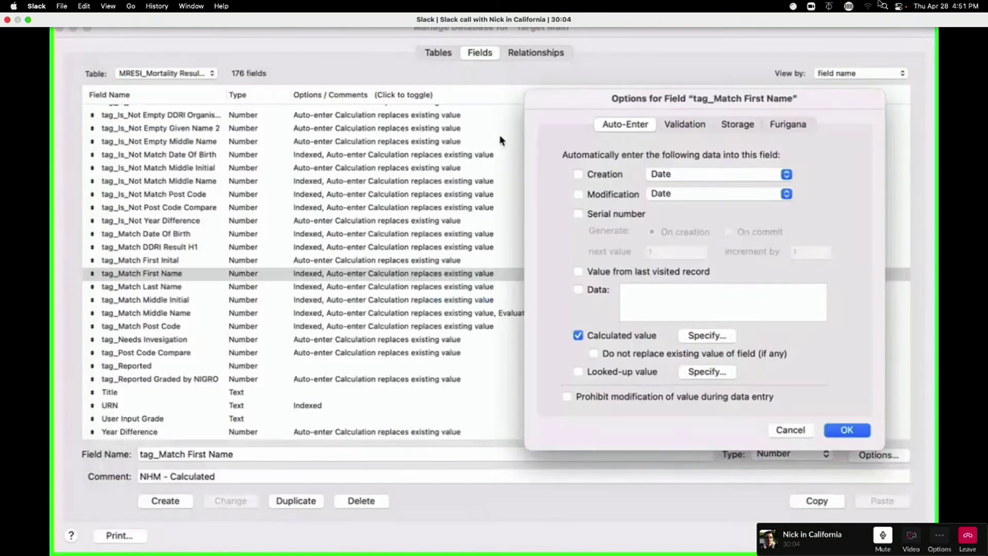
key(Return)
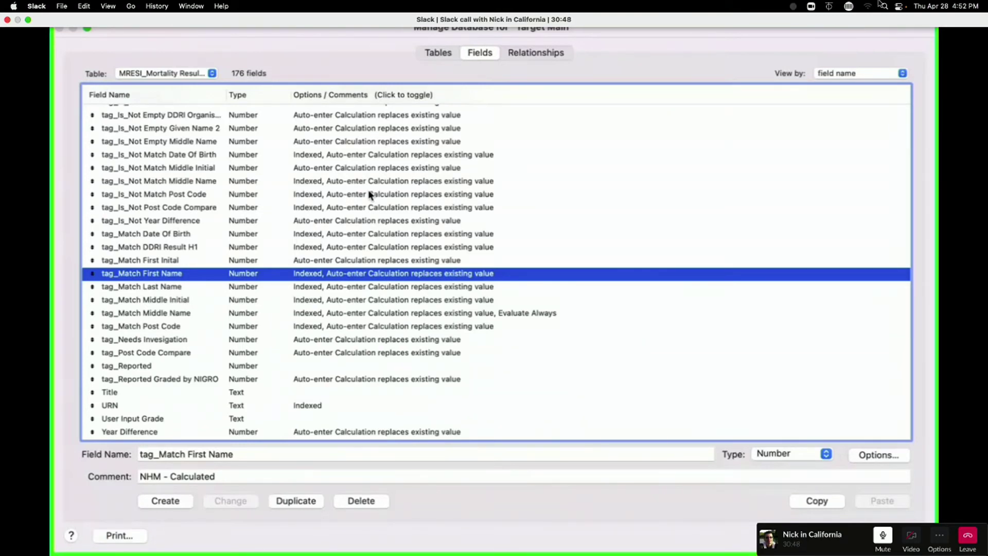
scroll(370, 194, up, 1)
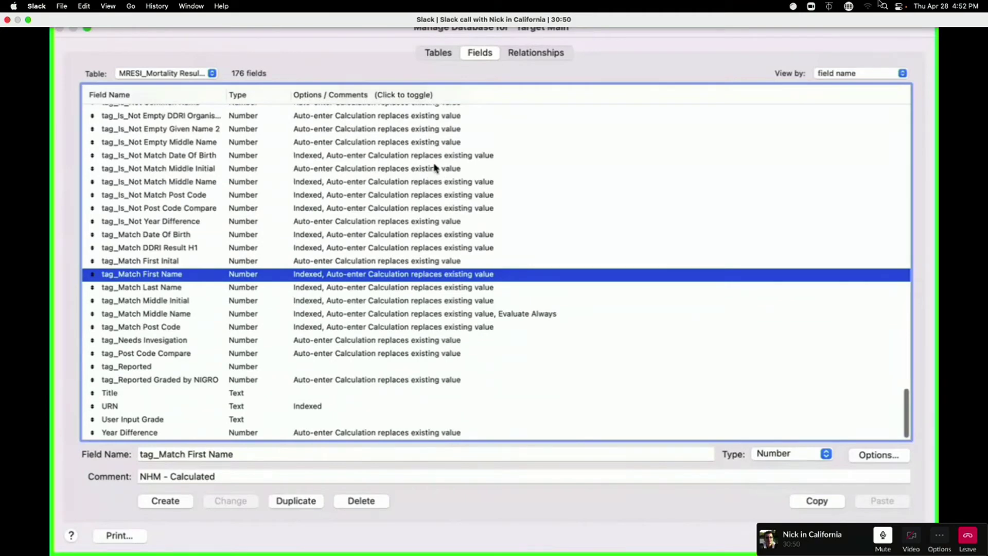
key(Return)
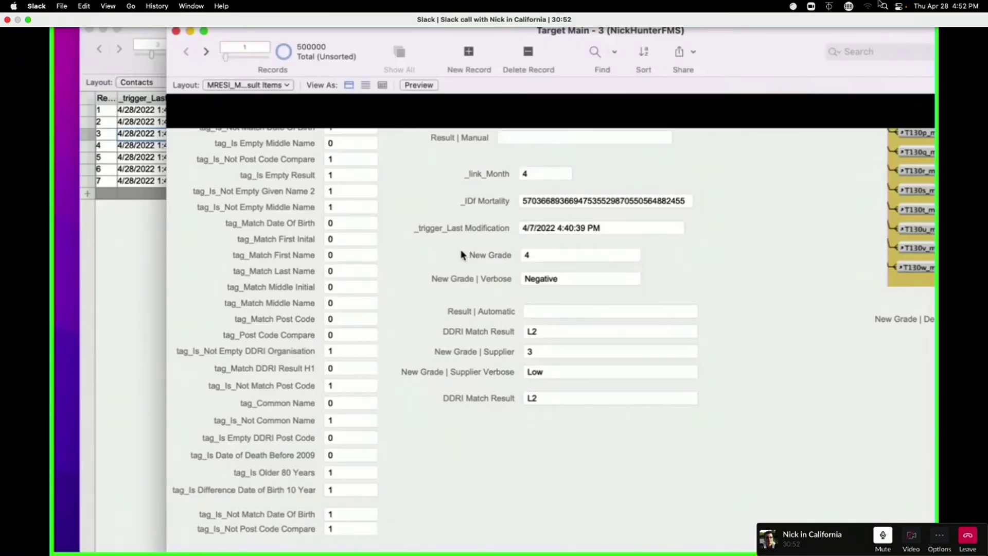
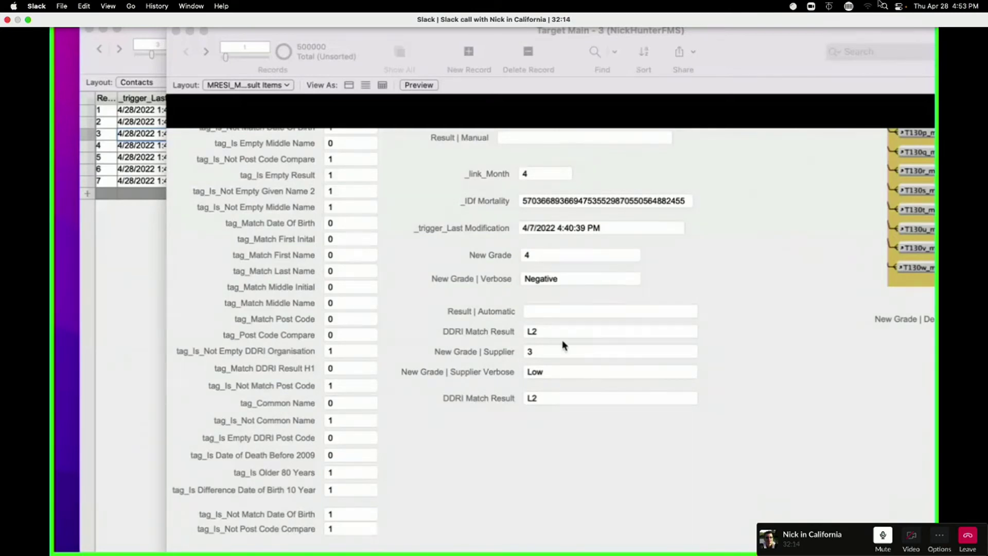
Step: Move the Target Main window down to uncover the Contacts table and bring the Relationships window to the front
click(350, 224)
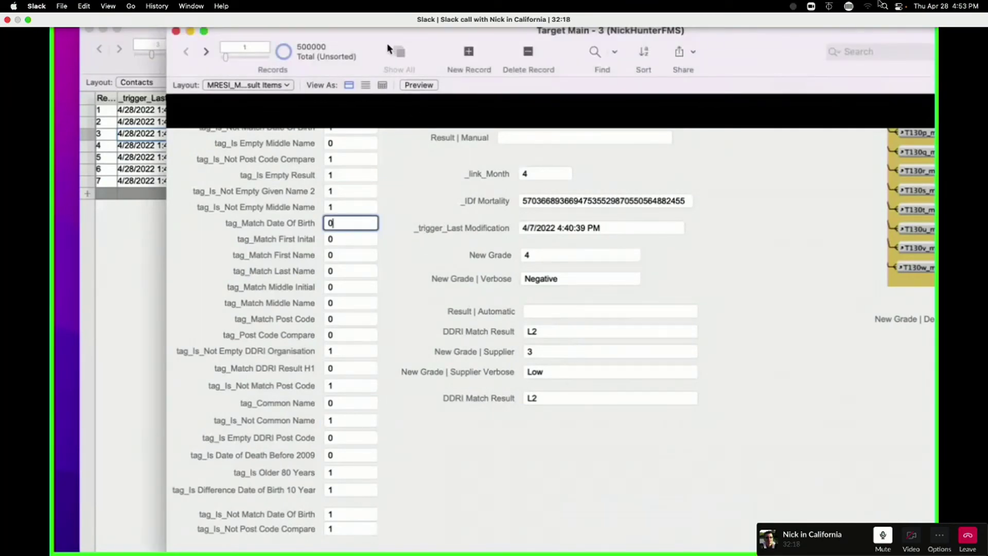
drag(387, 39, 497, 261)
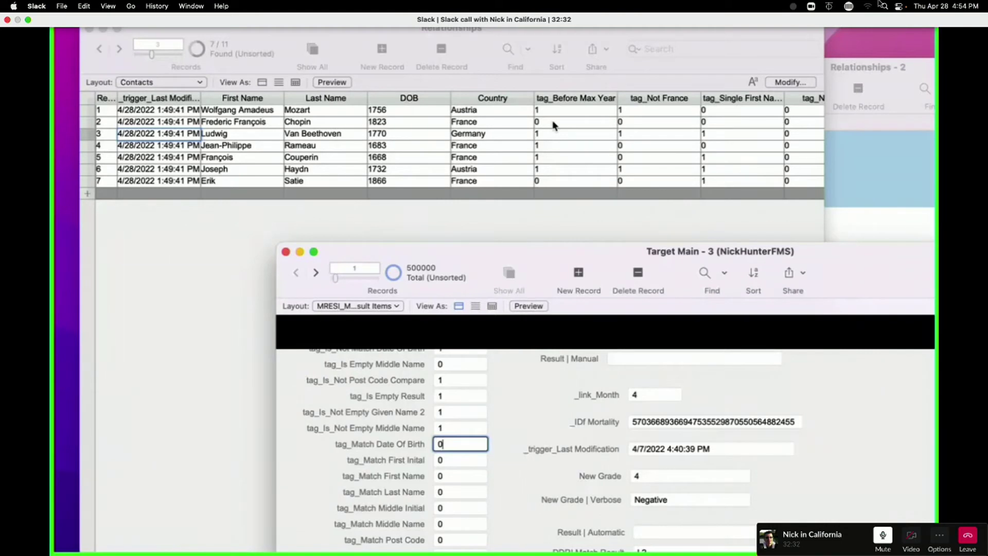
click(444, 225)
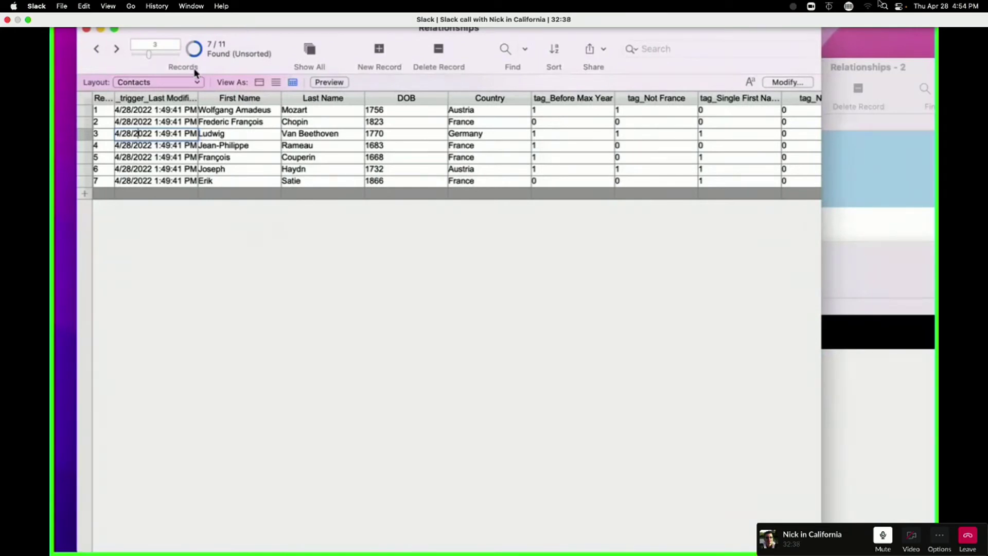
Step: View the ACME contacts on the Accounts layout, switch to the Related Contacts layout, and select the g_Permanent Link value
click(191, 83)
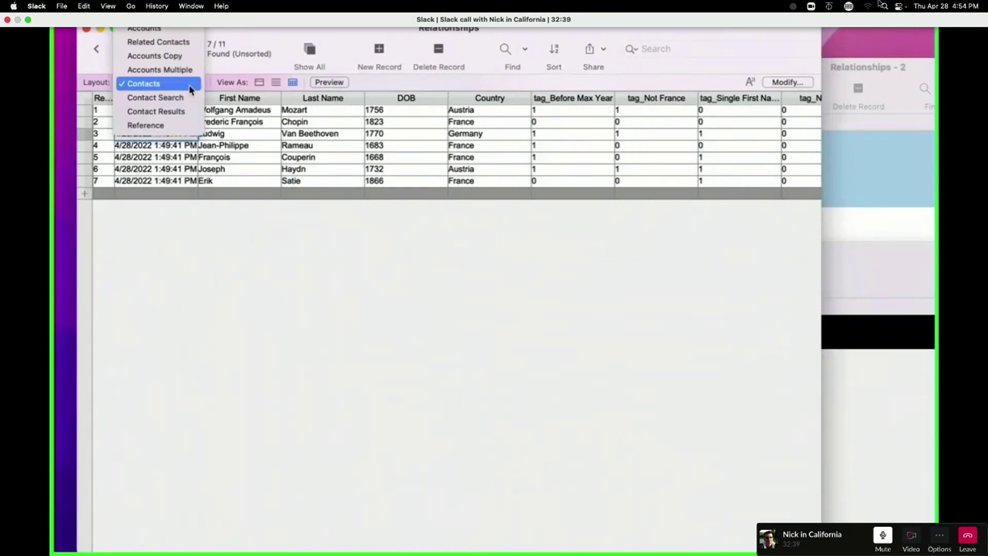
click(180, 29)
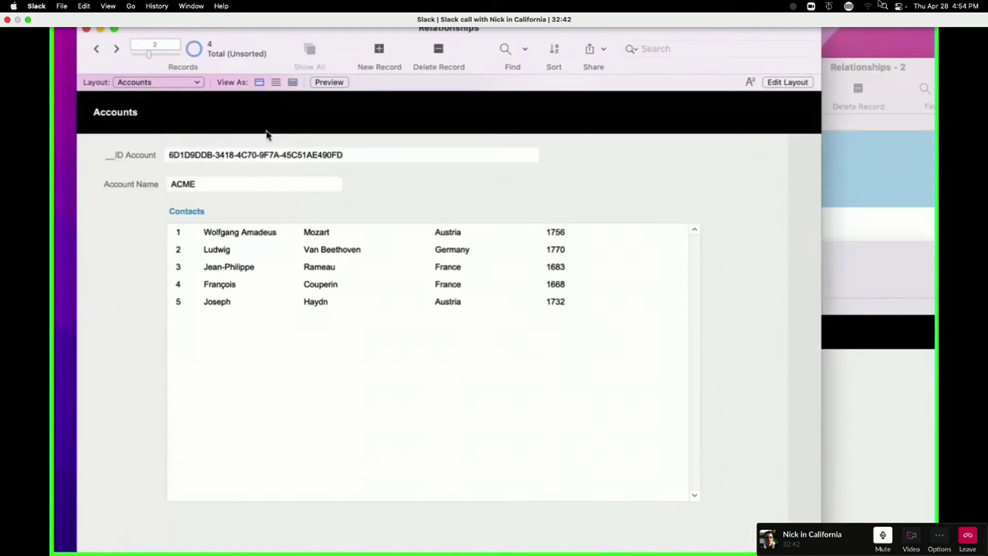
click(177, 83)
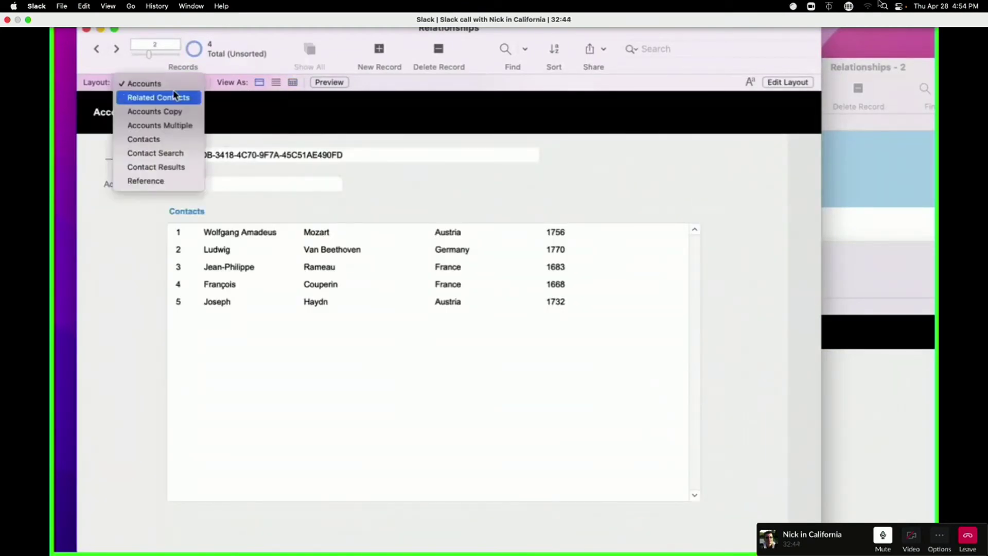
click(176, 96)
click(193, 170)
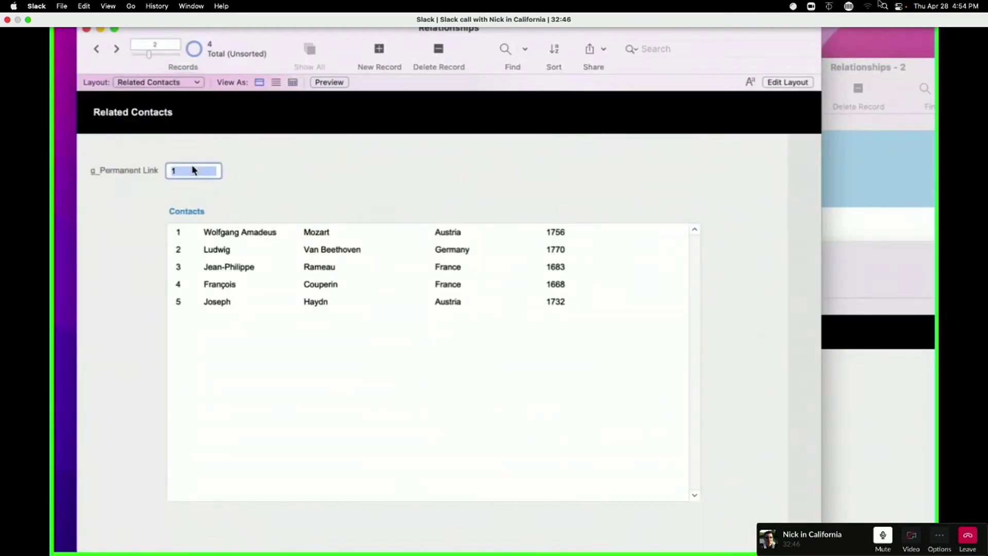
Step: Switch g_Permanent Link to 0, to 1 and to 0 again, committing each value to compare the related contacts
text(0)
click(287, 169)
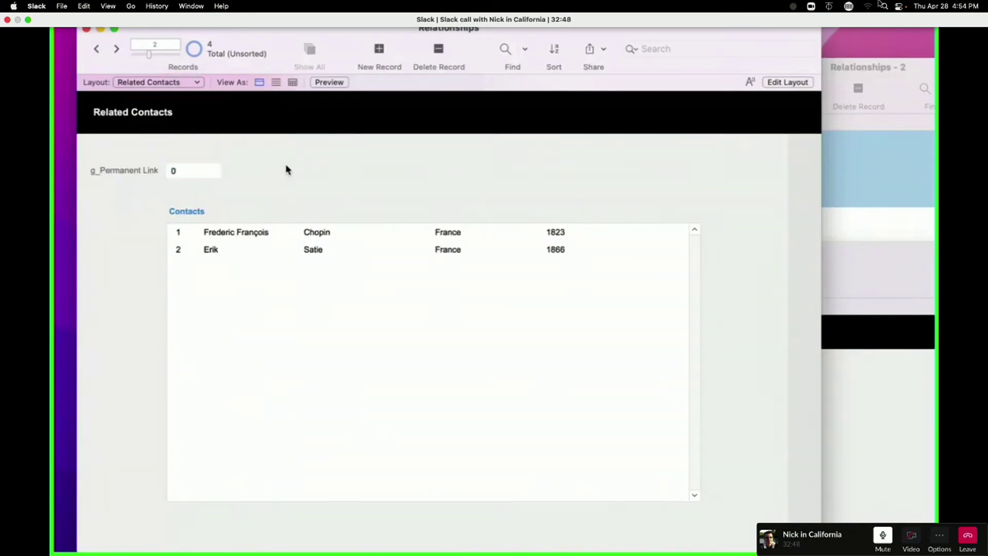
click(175, 171)
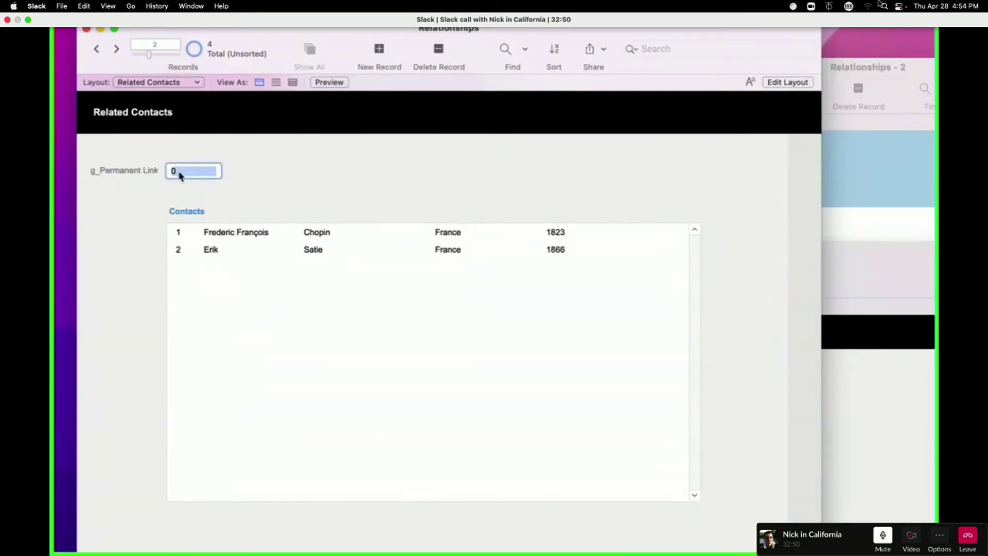
text(1)
click(295, 171)
click(203, 170)
text(0)
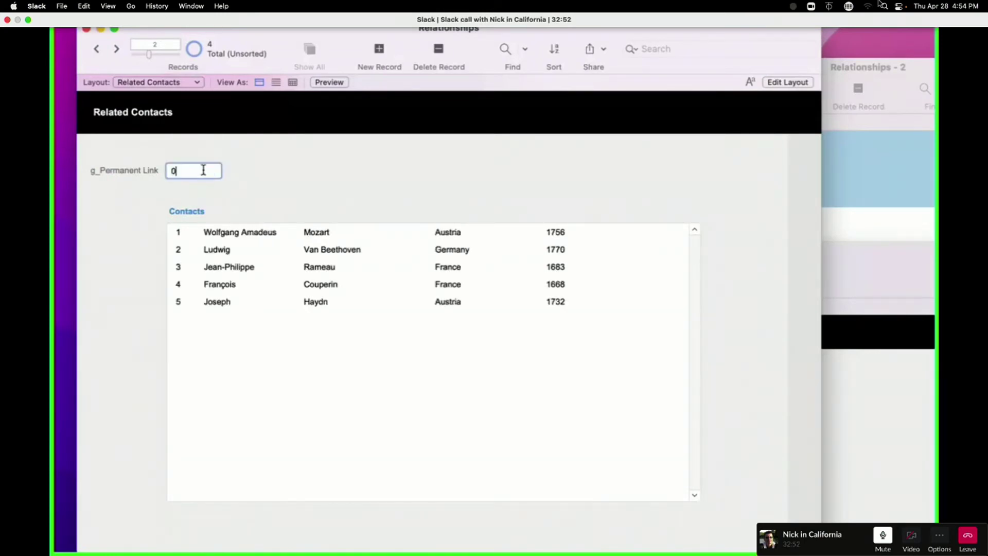
click(273, 180)
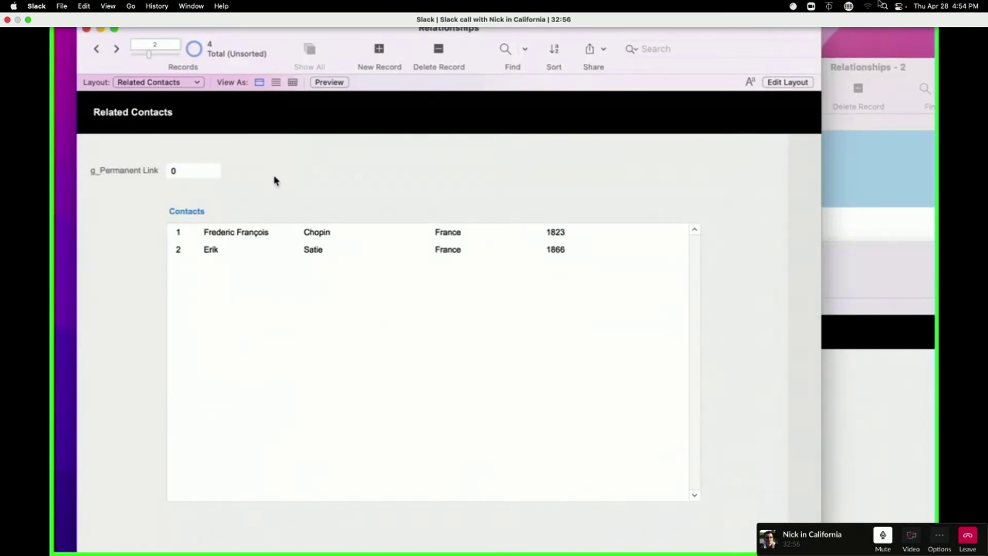
Step: Set g_Permanent Link to 1 and review the Contacts portal on the Related Contacts layout
click(193, 171)
text(1)
click(279, 180)
scroll(279, 180, down, 2)
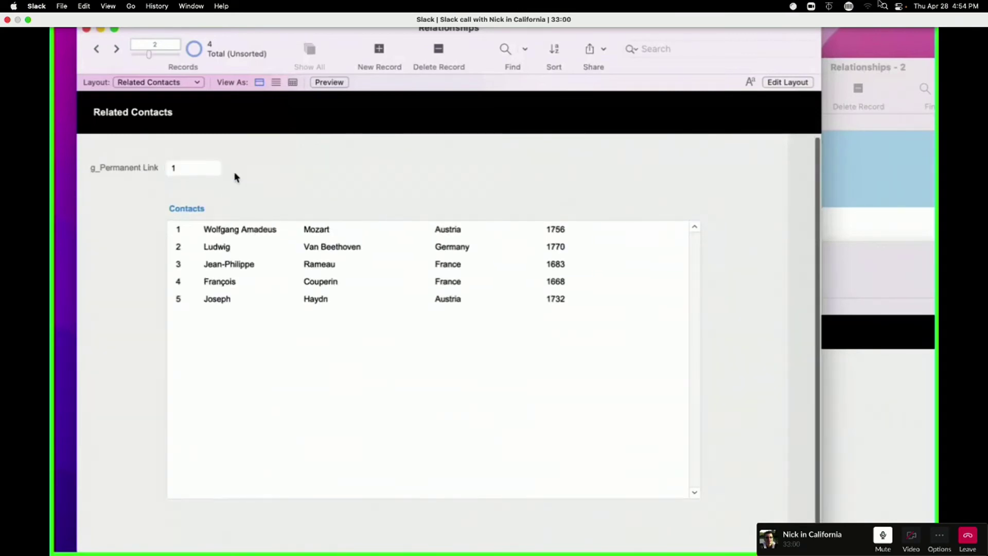
scroll(203, 165, down, 1)
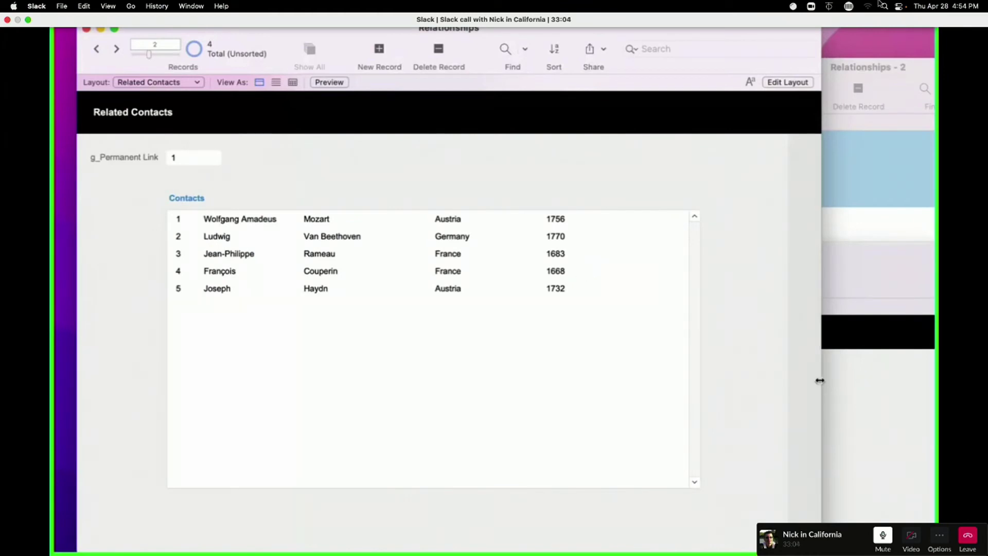
Step: Minimize the Target Main window and open a new Relationships window showing the Contacts layout, placed beside the Related Contacts window
click(864, 384)
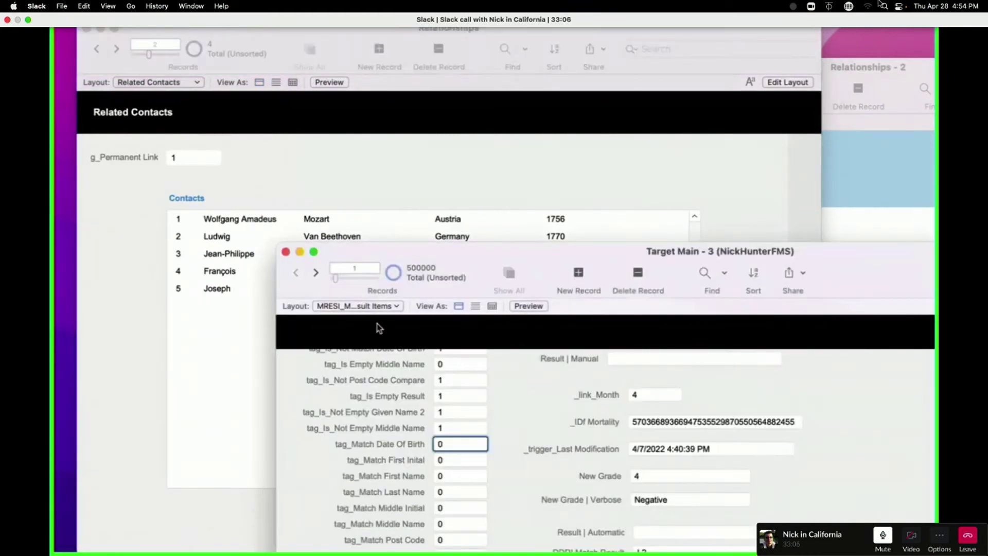
click(300, 252)
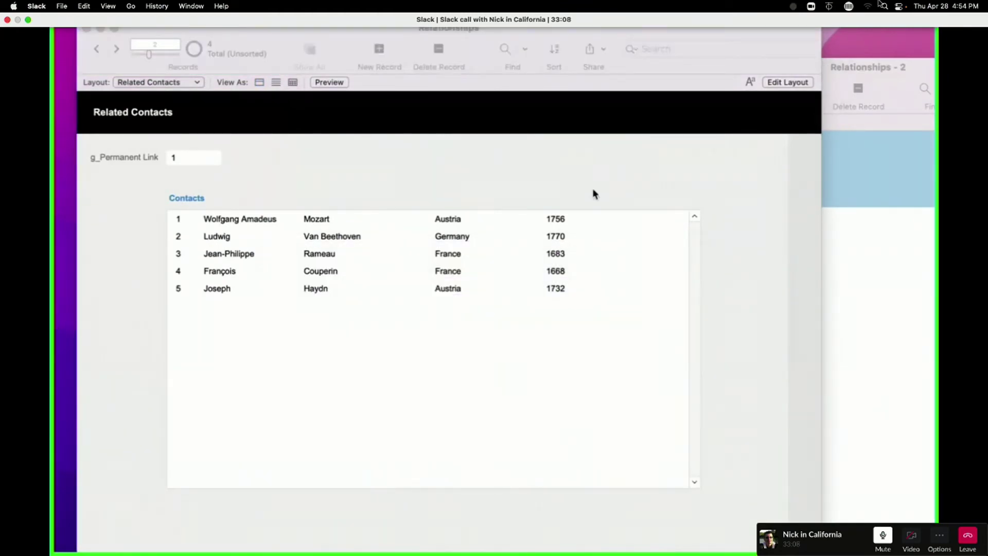
mouse_move(597, 47)
mouse_down()
mouse_move(646, 360)
mouse_move(626, 287)
mouse_move(649, 549)
mouse_move(624, 95)
mouse_move(587, 33)
mouse_up()
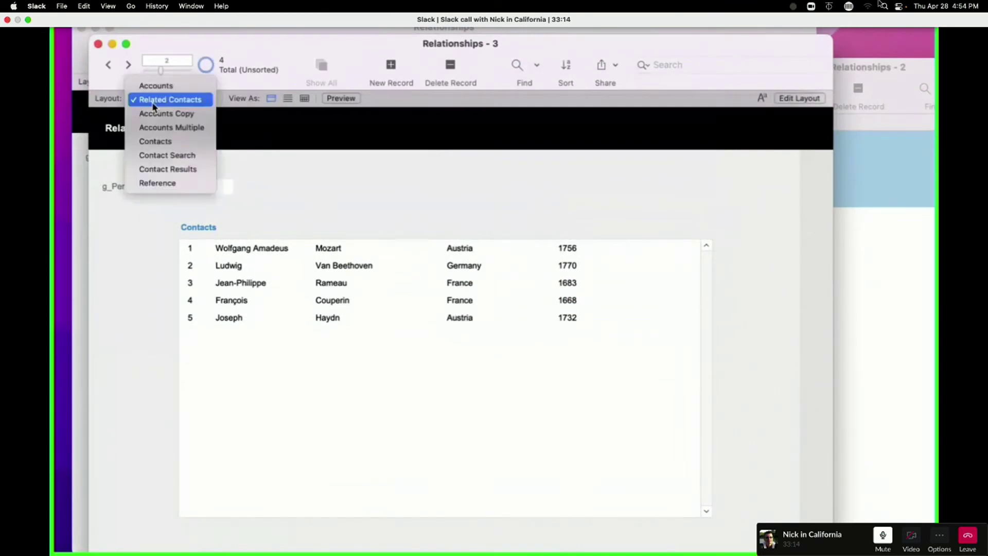
click(155, 98)
click(178, 141)
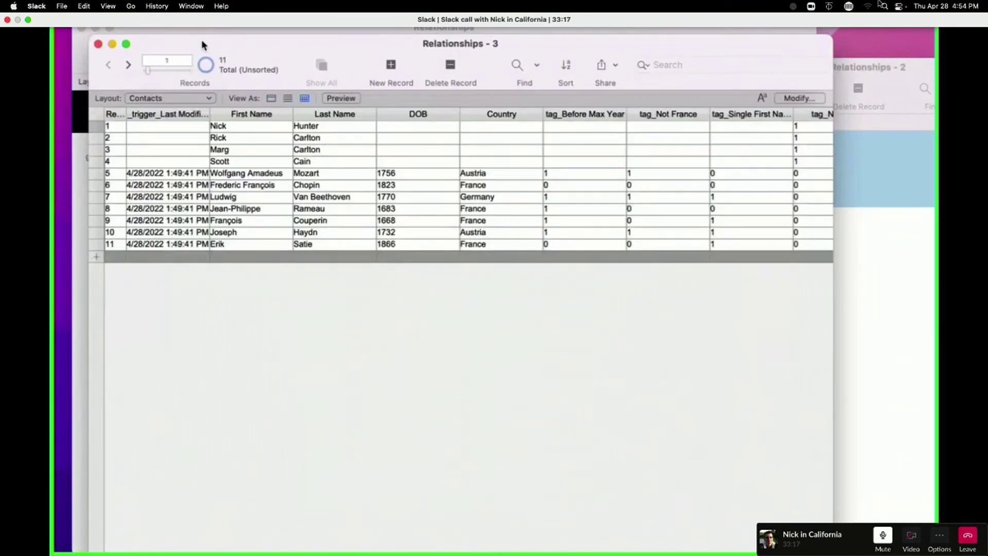
drag(202, 39, 533, 53)
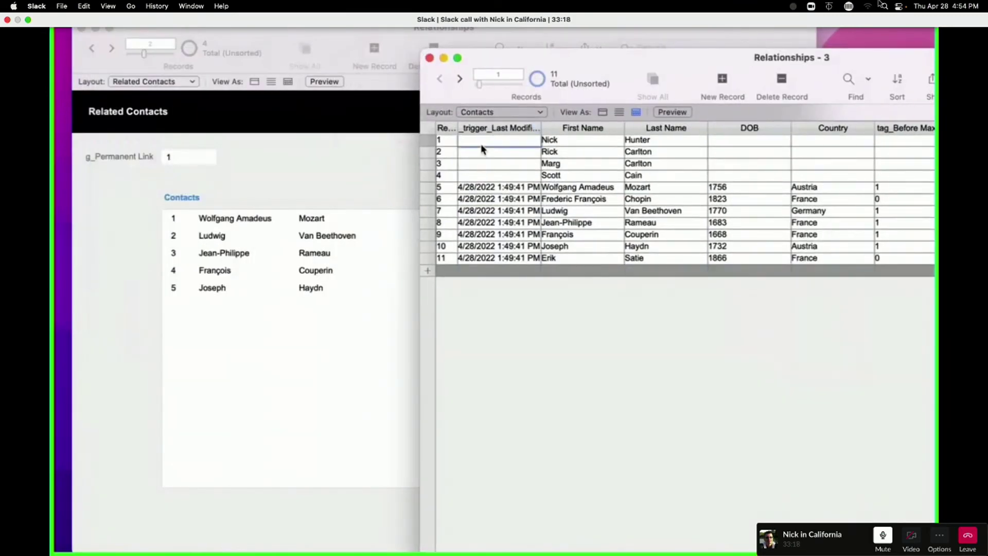
Step: Omit the first four contacts, which lack a DOB, and place the Contacts window below the Related Contacts portal
click(480, 143)
key(super+t)
key(super+t)
key(super+t)
key(super+t)
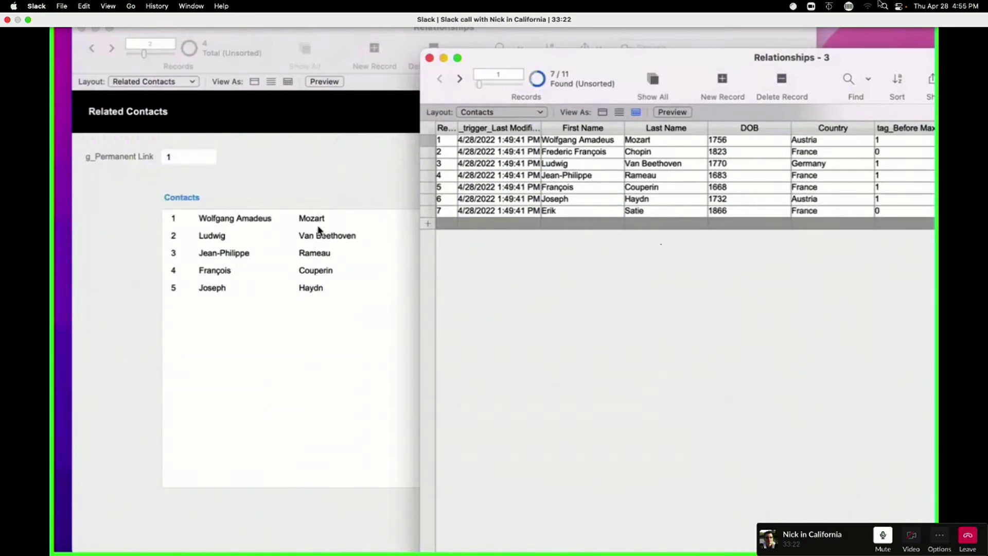
drag(816, 63, 454, 301)
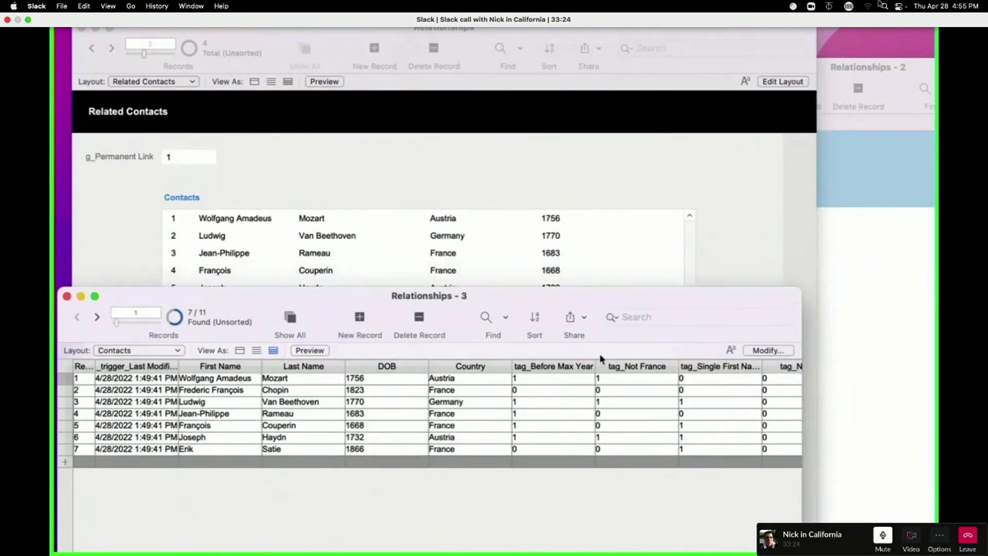
Step: Sort the contacts ascending by tag_Before Max Year and move the Contacts window clear of the related contacts list
click(591, 368)
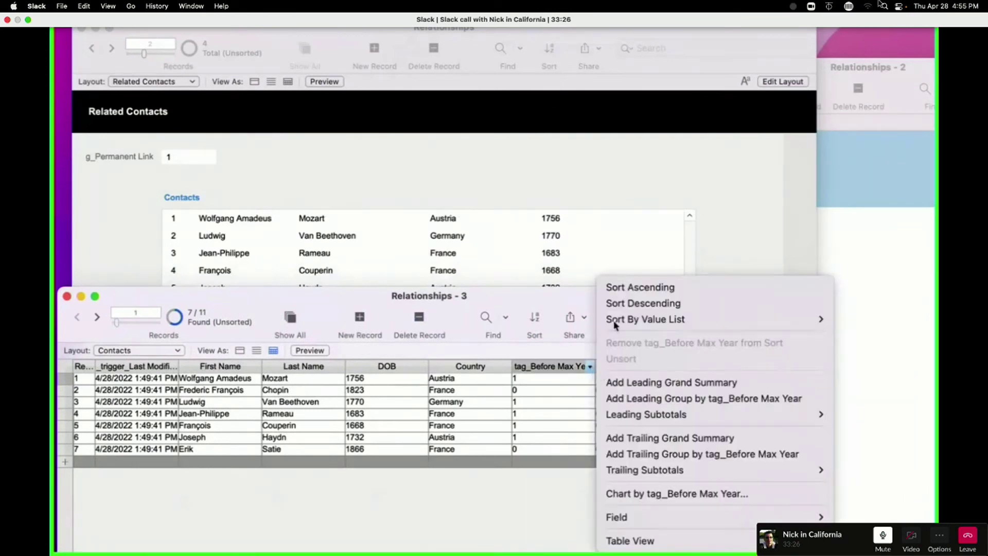
click(616, 286)
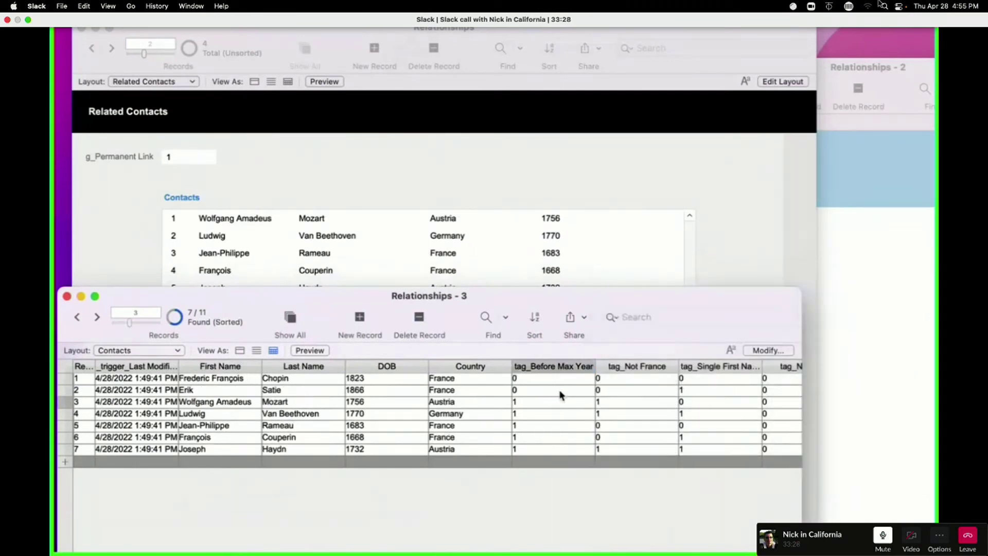
click(521, 406)
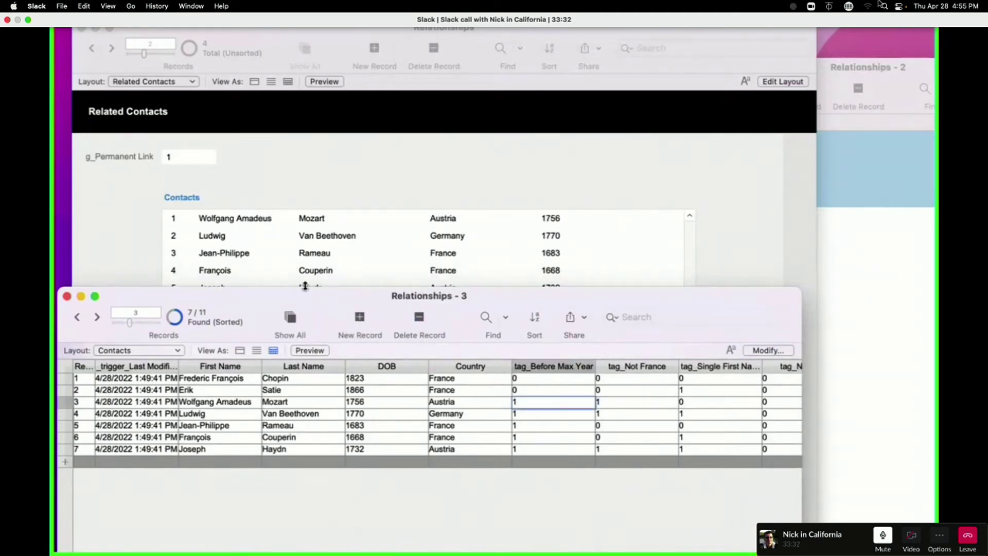
drag(303, 298, 421, 360)
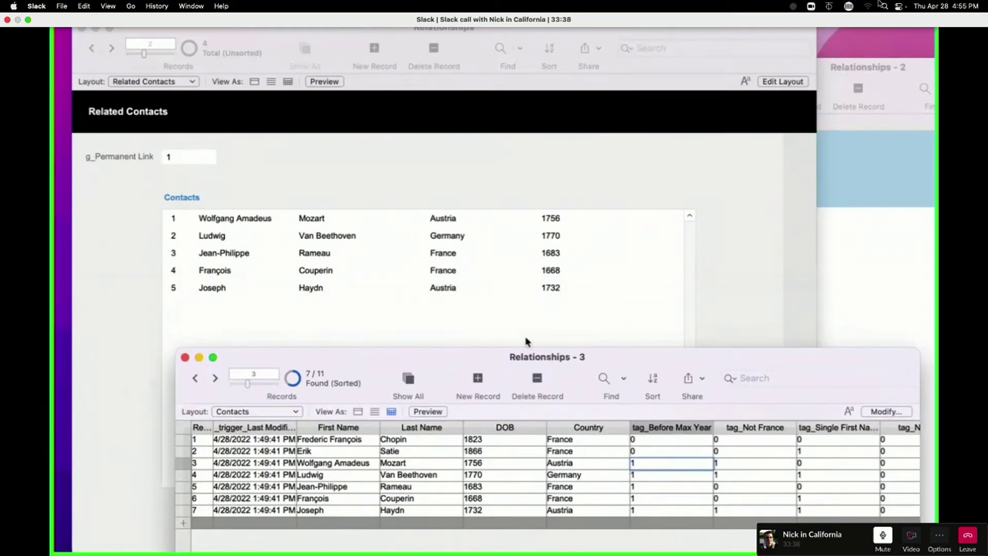
Step: Set g_Permanent Link to 0 on Related Contacts and compare the portal with the tag values in the Contacts table
click(289, 211)
click(170, 161)
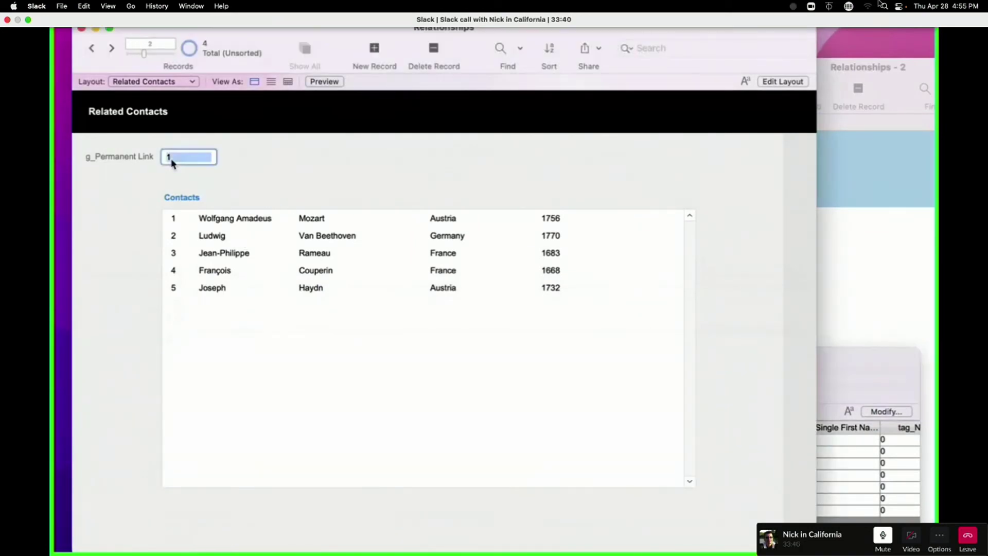
text(0)
click(891, 439)
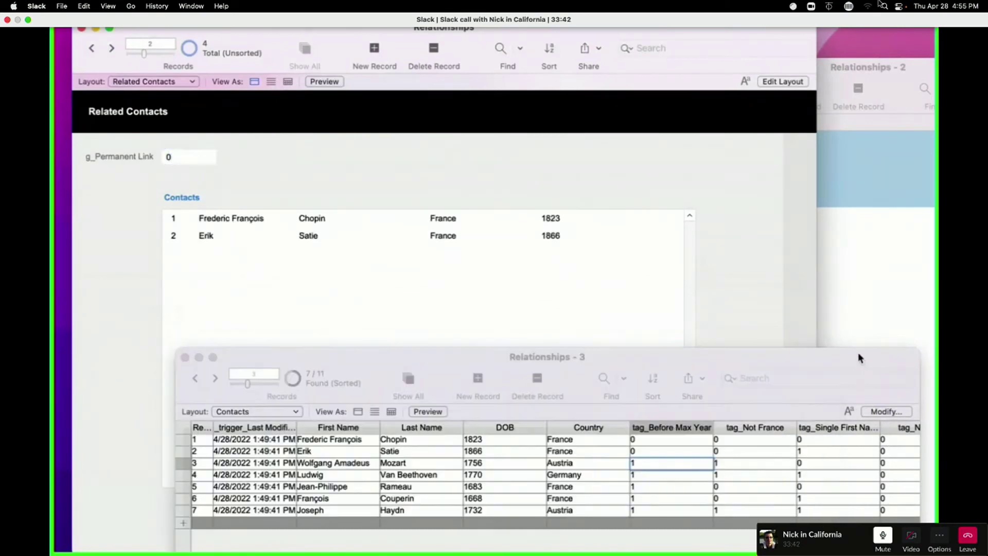
click(792, 464)
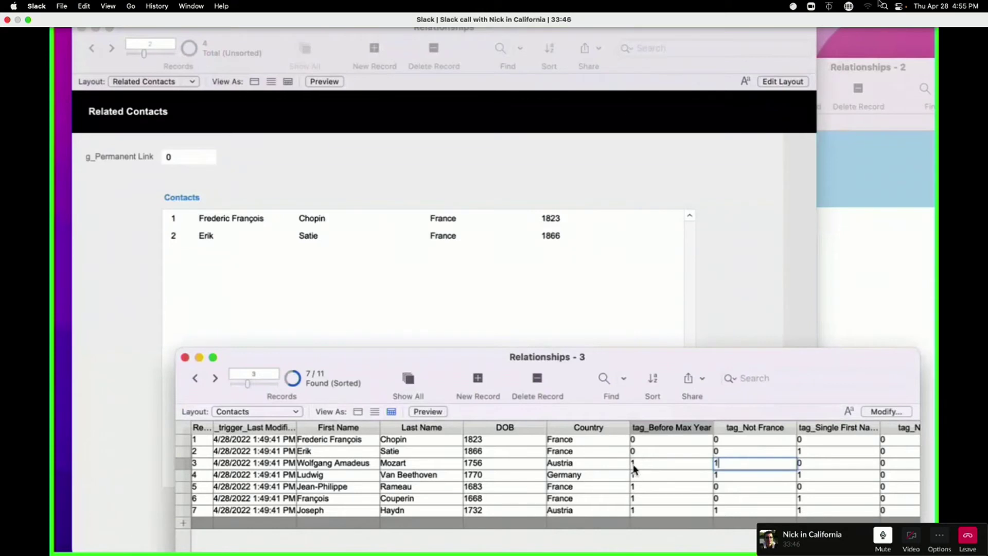
Step: Rename the Accounts field g_Permanent Link to g_Permanent Link 1, duplicate it as g_Permanent Link 0, and close the database definition
click(429, 174)
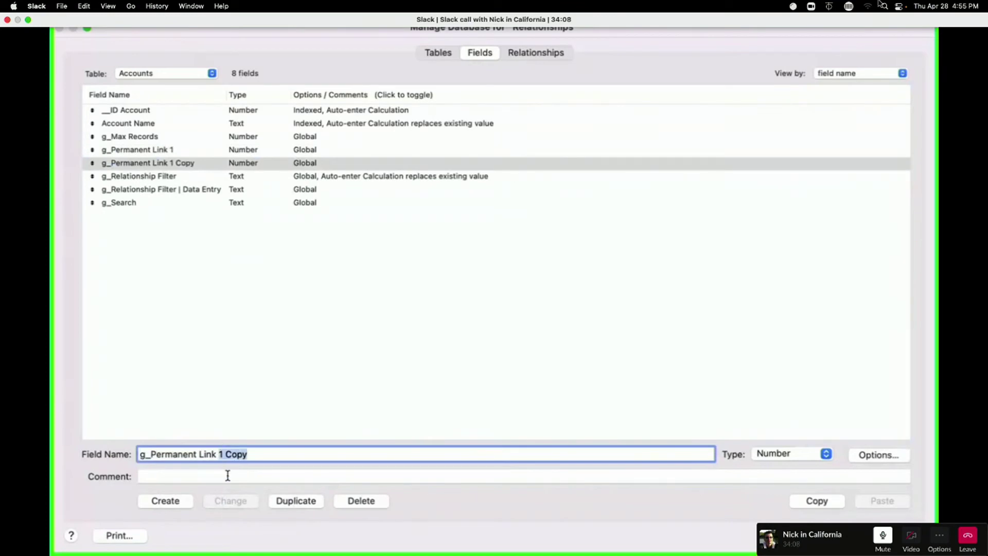
click(228, 502)
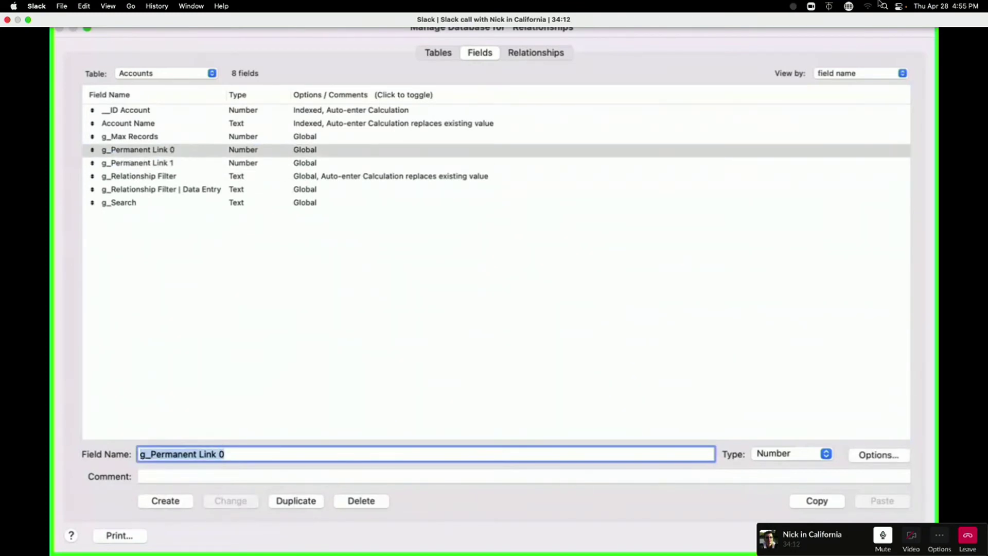
key(Return)
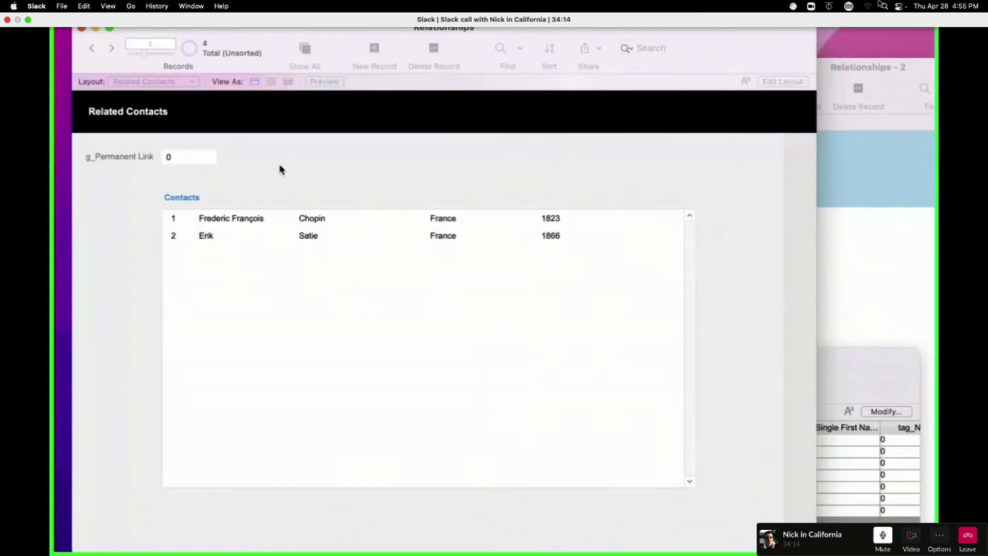
Step: Add a labelled g_Permanent Link 0 field below g_Permanent Link 1 on the Related Contacts layout and return to Browse mode
key(super+l)
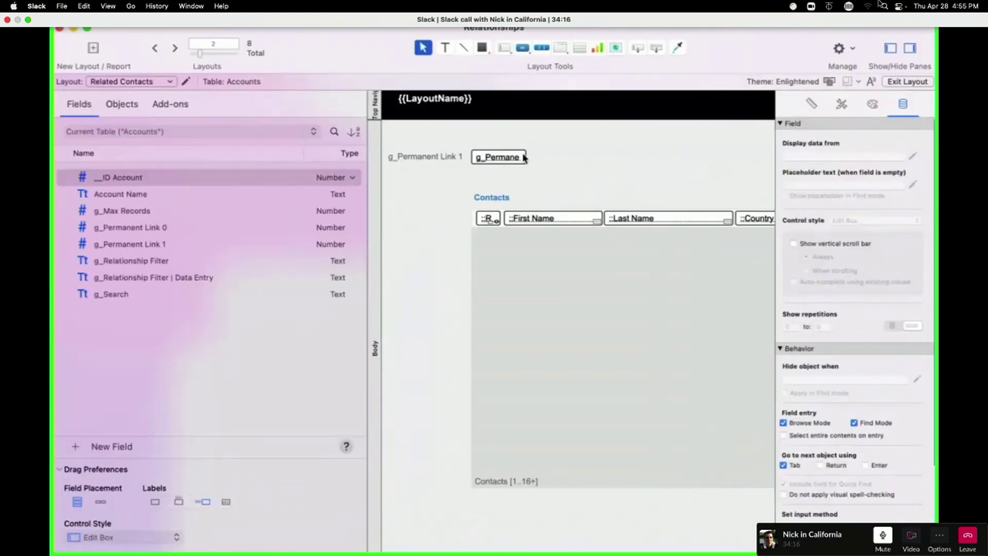
drag(512, 158, 512, 178)
click(621, 342)
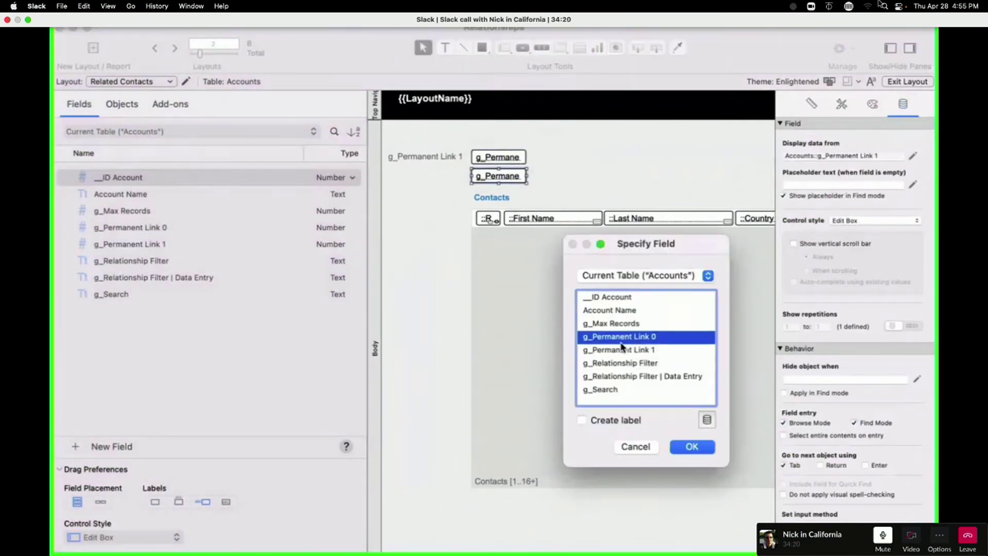
click(710, 447)
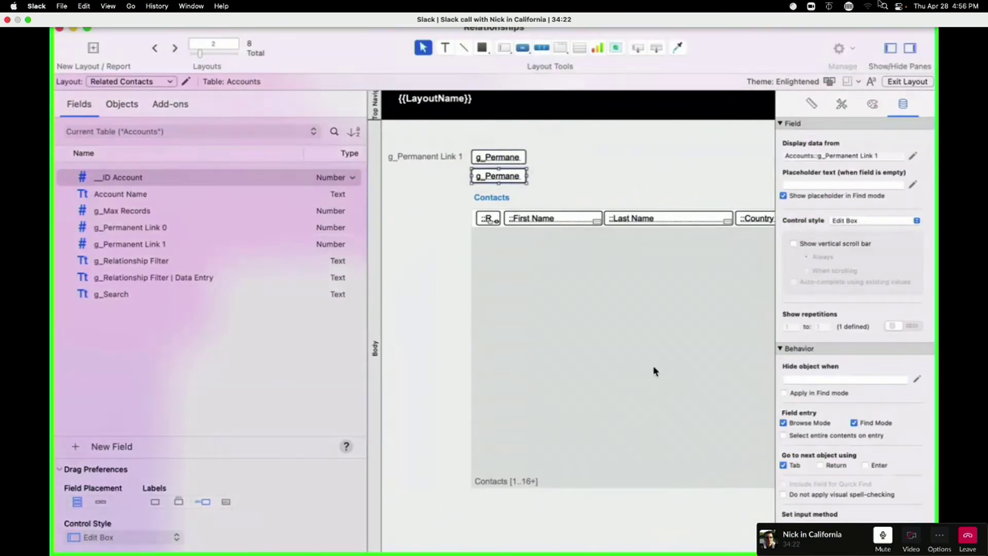
key(super+b)
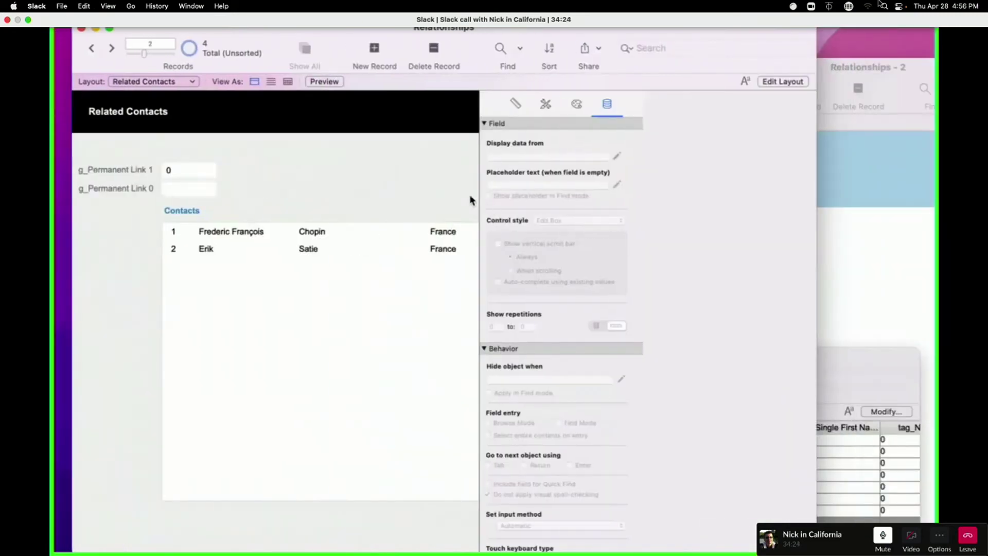
Step: Set g_Permanent Link 1 to 1, enter the g_Permanent Link 0 field, and commit the record
click(206, 175)
key(BackSpace)
text(1)
click(201, 188)
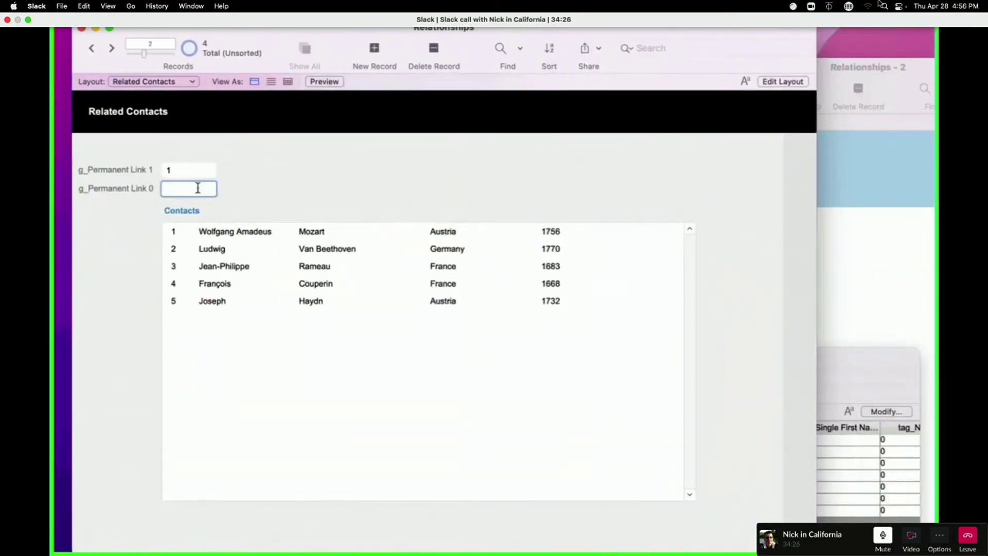
click(368, 169)
Step: Add the criterion g_Permanent Link 0 = tag_Single First Name to the relationship between Accounts and Contacts
key(super+shift+d)
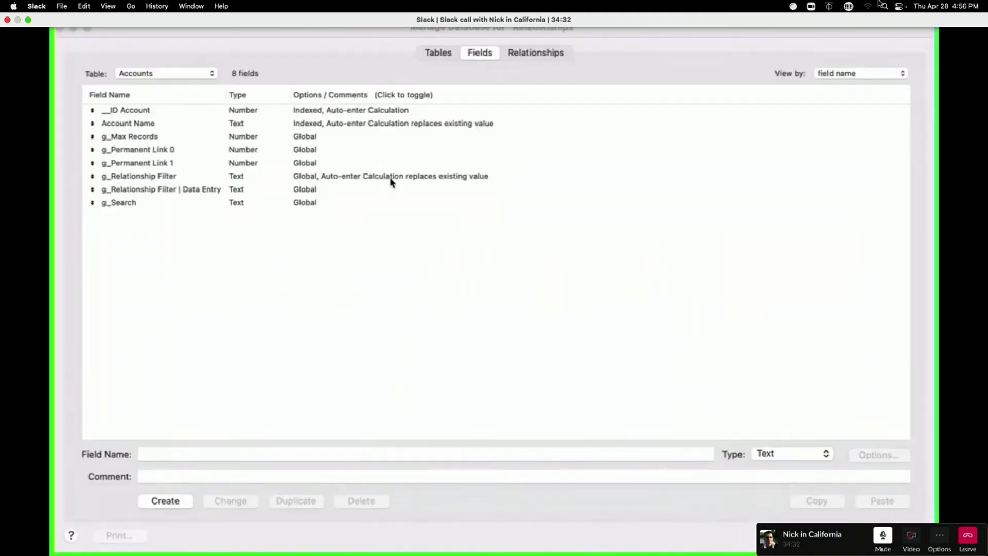
click(527, 60)
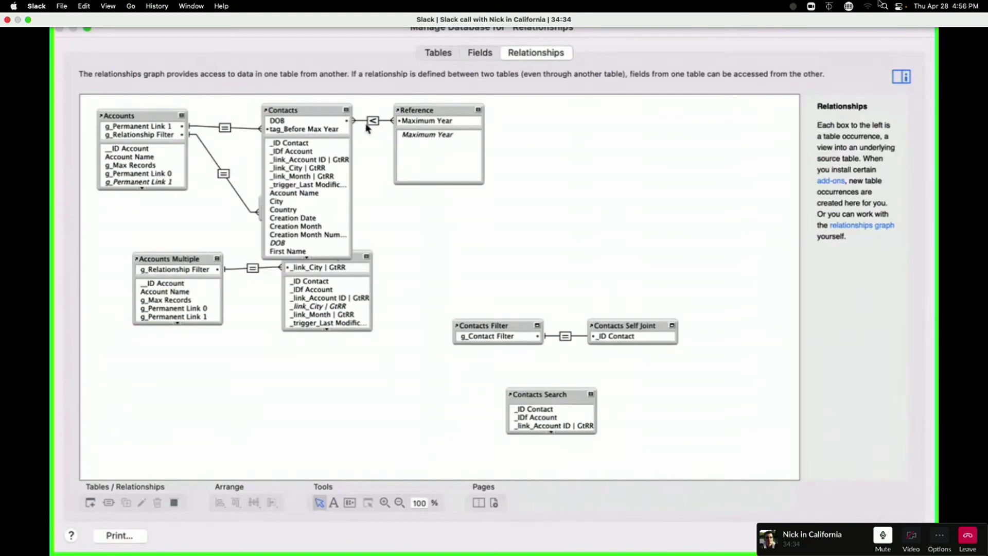
double_click(227, 128)
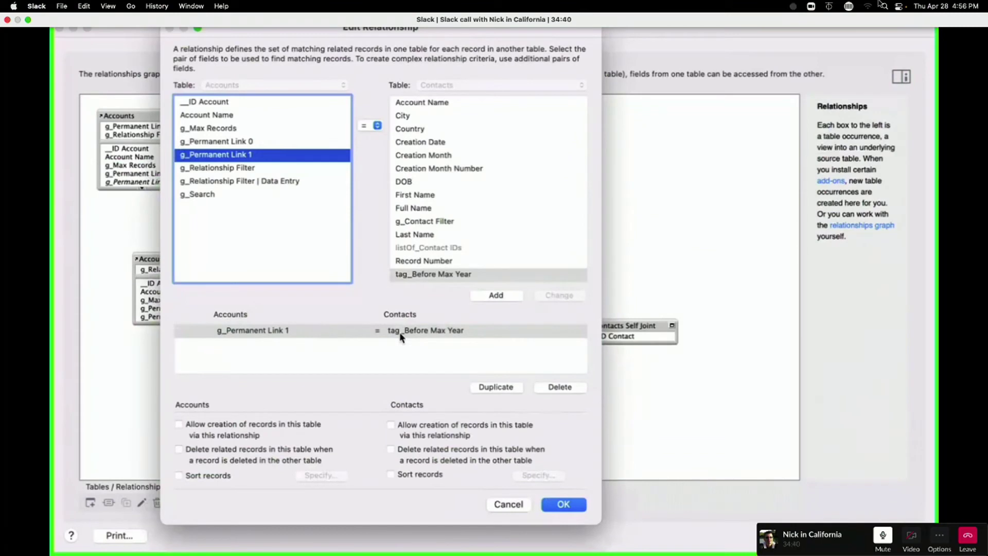
click(260, 146)
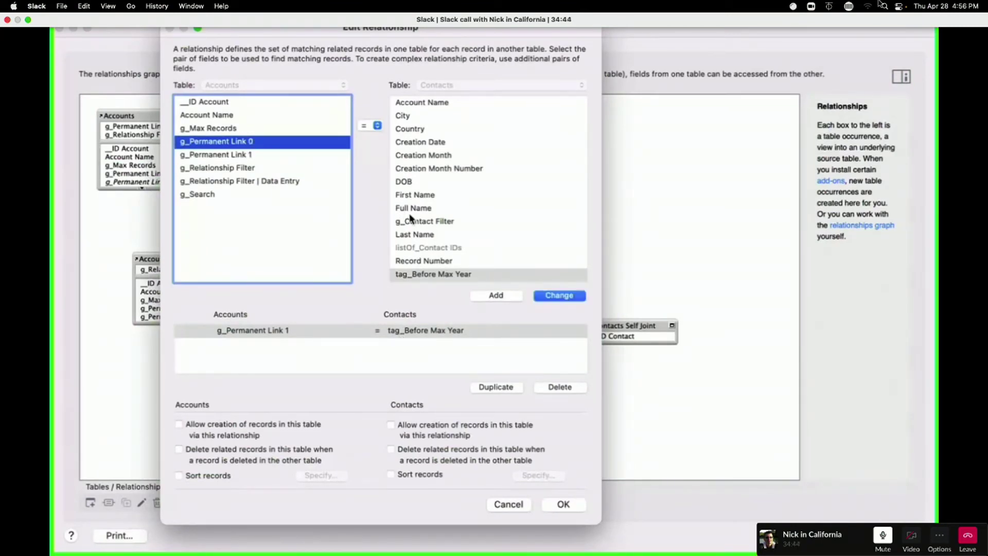
scroll(436, 235, down, 3)
click(453, 260)
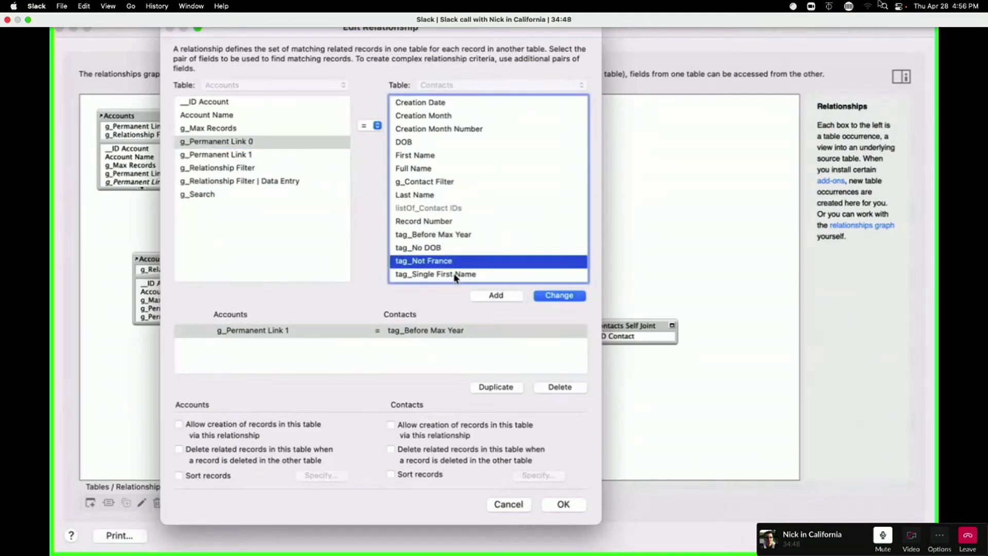
click(453, 274)
click(504, 295)
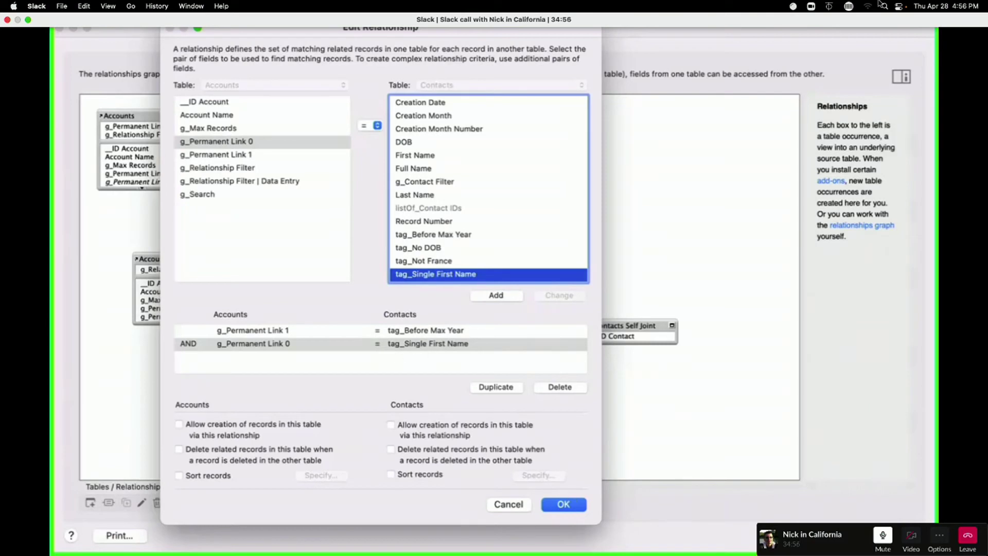
click(564, 503)
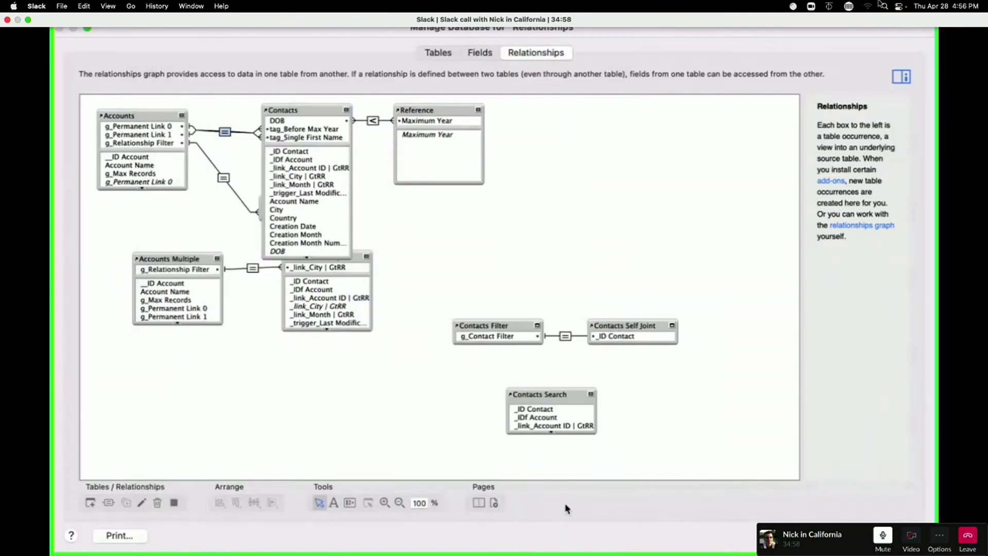
Step: Save the database definition and check the g_Permanent Link 1 and g_Permanent Link 0 values on the Related Contacts layout
key(Return)
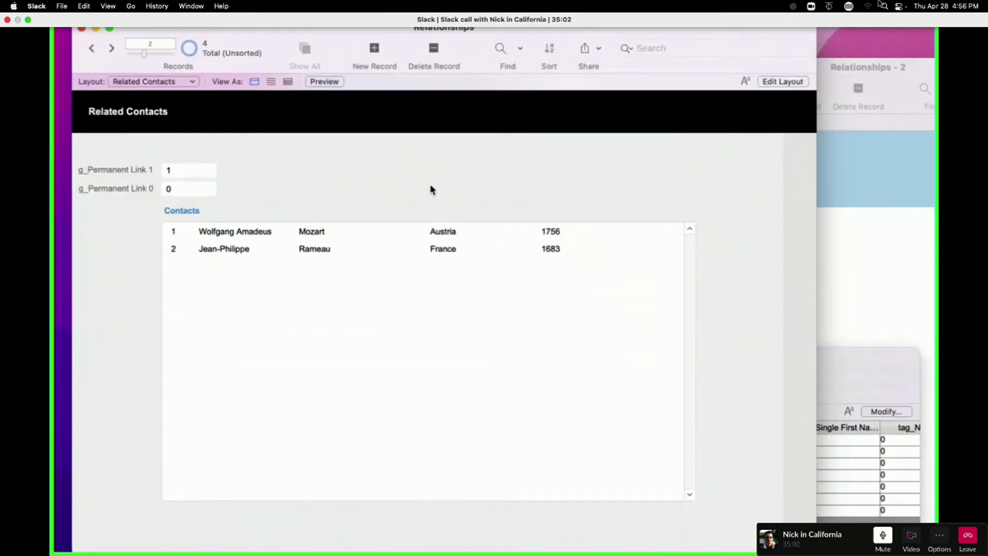
click(183, 166)
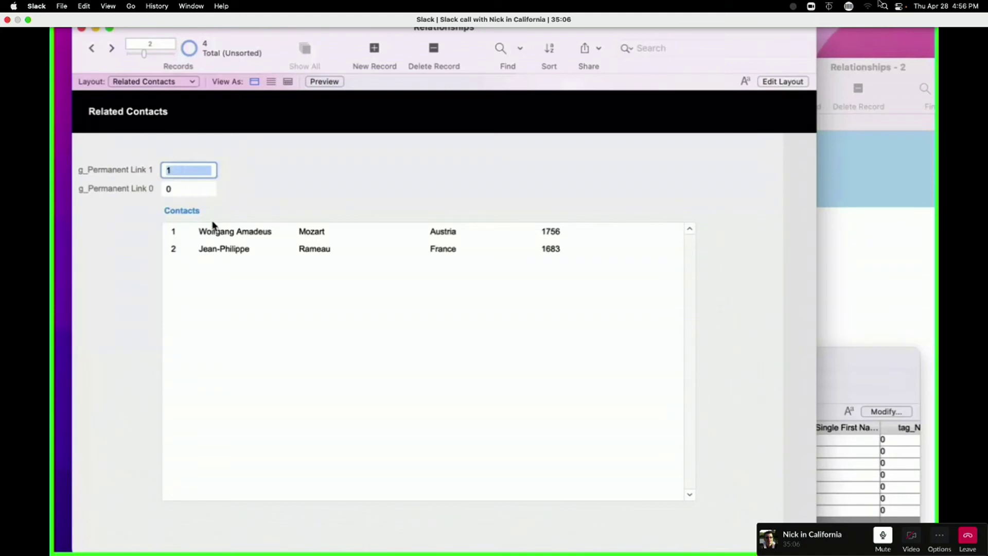
click(181, 195)
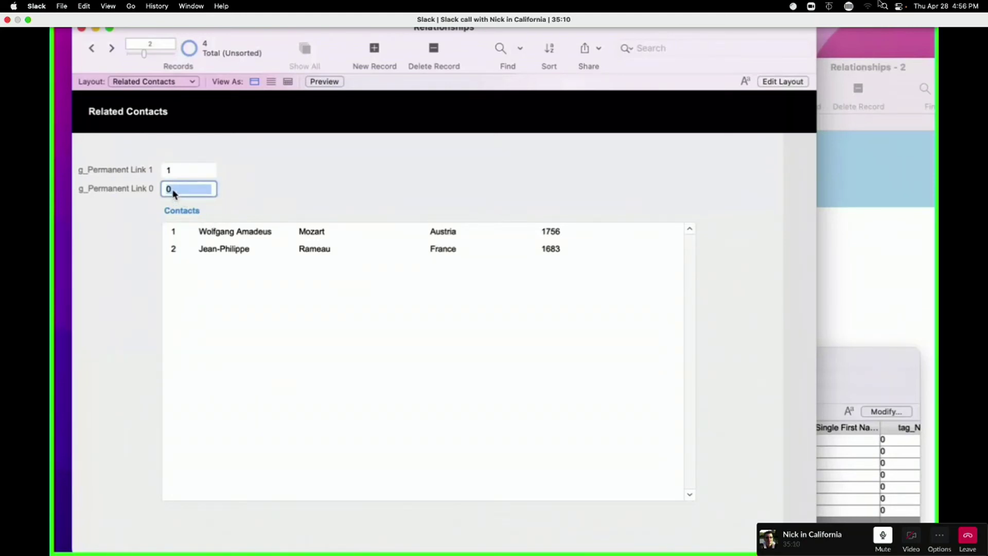
click(171, 189)
click(240, 190)
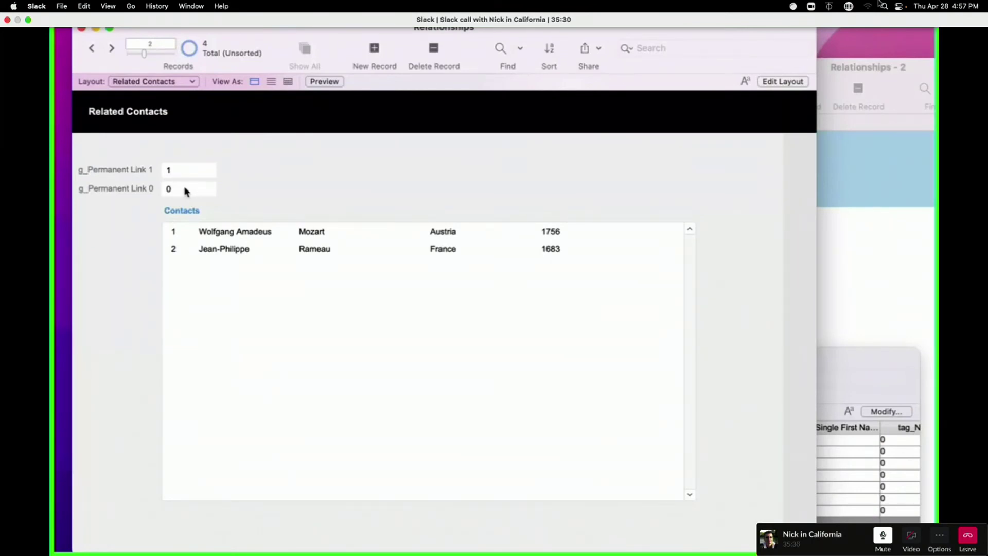
Step: Remove the g_Permanent Link 0 = tag_Single First Name criterion from the Accounts–Contacts relationship and save the database definition
key(super+shift+d)
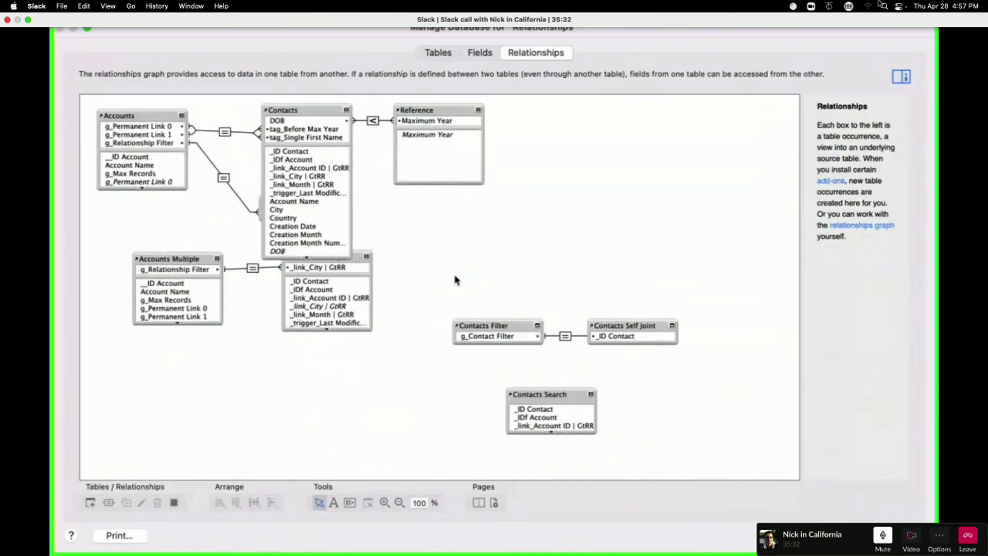
click(225, 132)
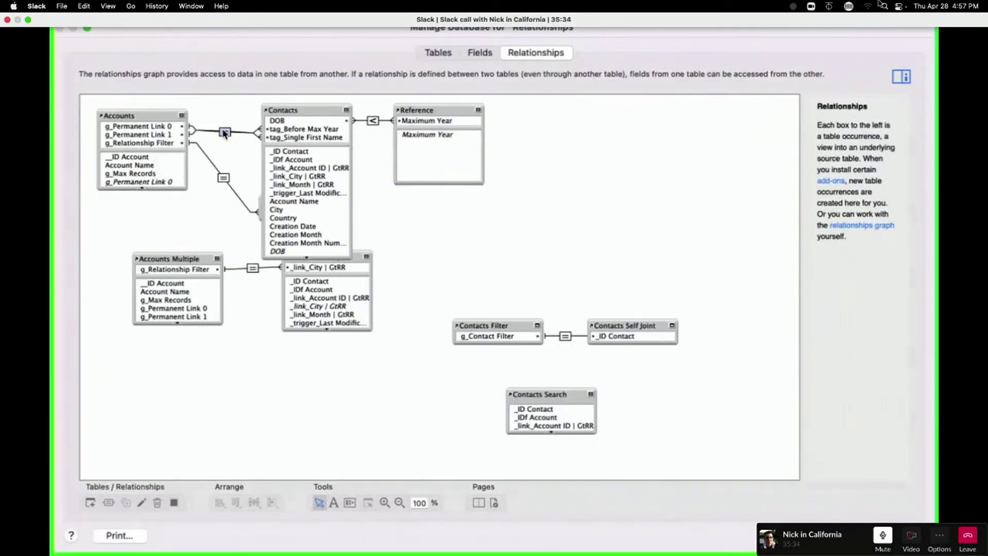
double_click(225, 133)
click(334, 339)
key(Delete)
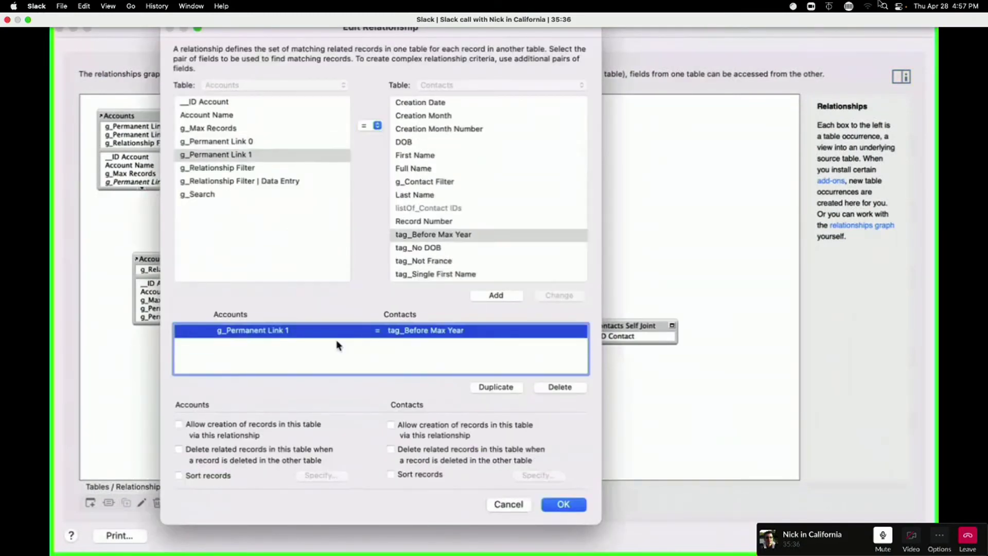
click(563, 504)
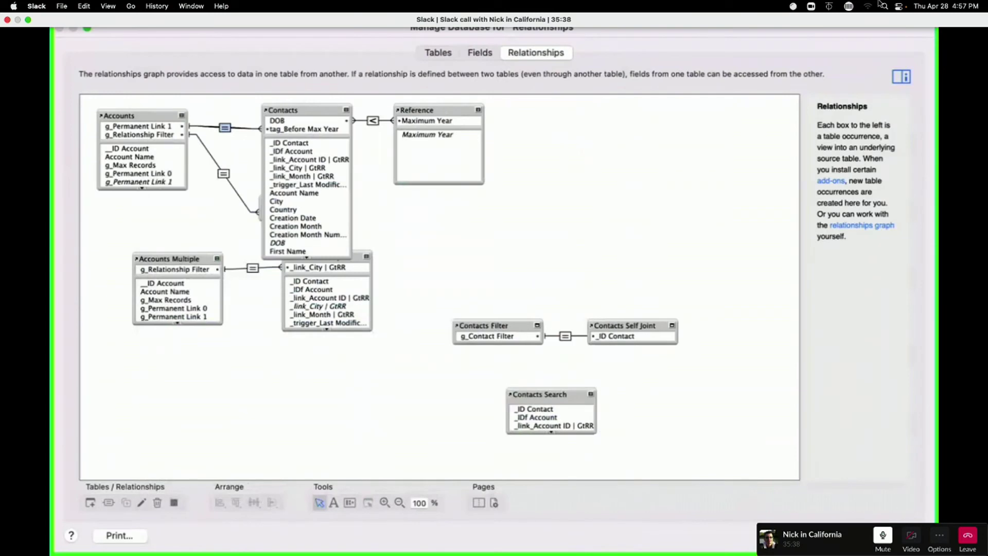
key(Return)
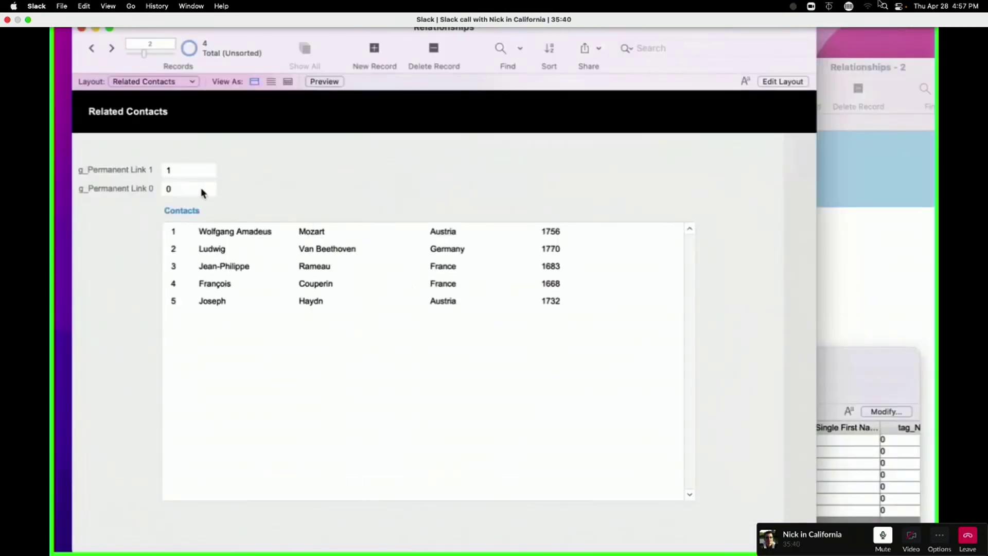
Step: Toggle g_Permanent Link 1 between 0 and 1 twice, committing the record after each change and ending on 1
click(200, 189)
click(194, 173)
double_click(195, 172)
text(0)
click(252, 168)
double_click(202, 172)
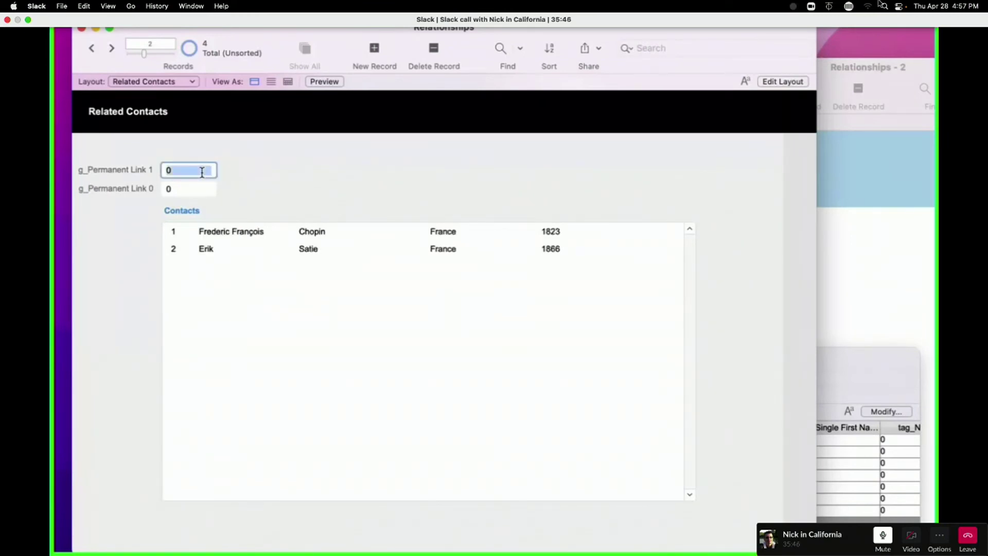
text(1)
click(243, 170)
double_click(198, 172)
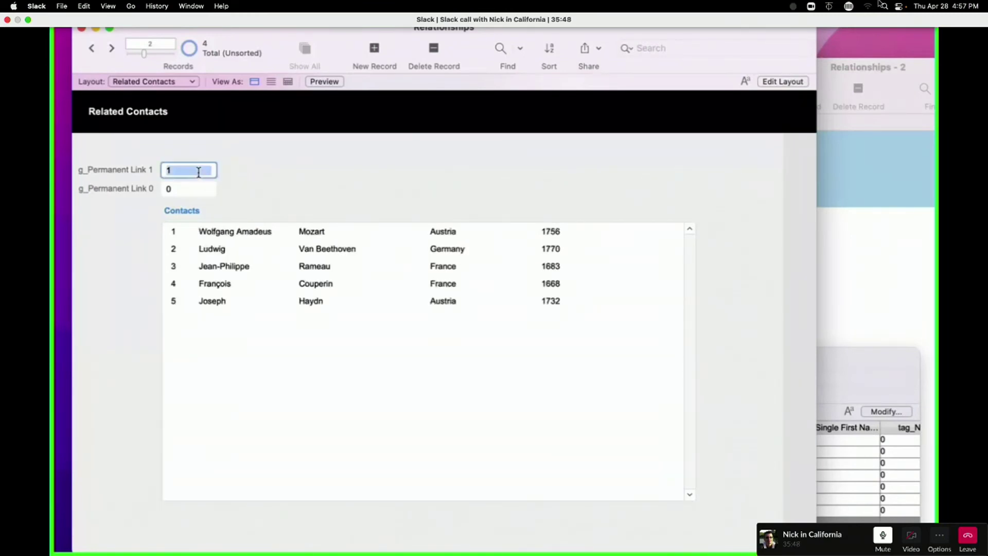
text(0)
click(263, 171)
double_click(208, 172)
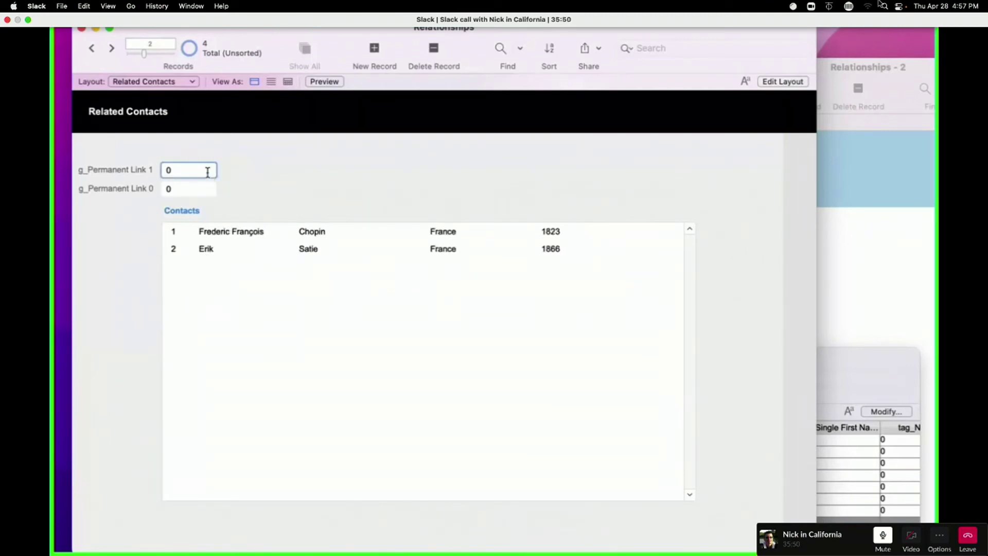
text(1)
click(267, 175)
Step: Clear g_Permanent Link 1 and commit the record, and set it back to 1
double_click(202, 172)
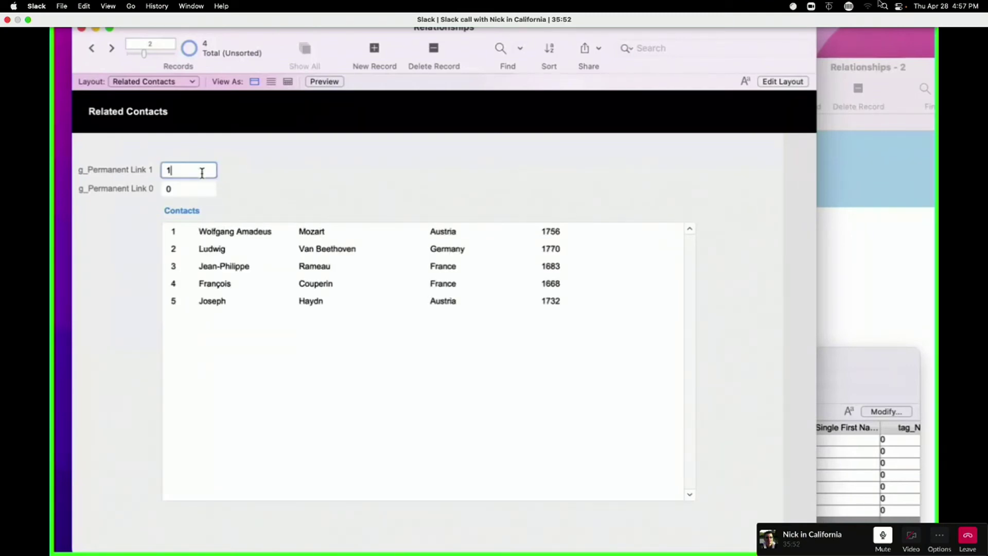
key(BackSpace)
click(285, 170)
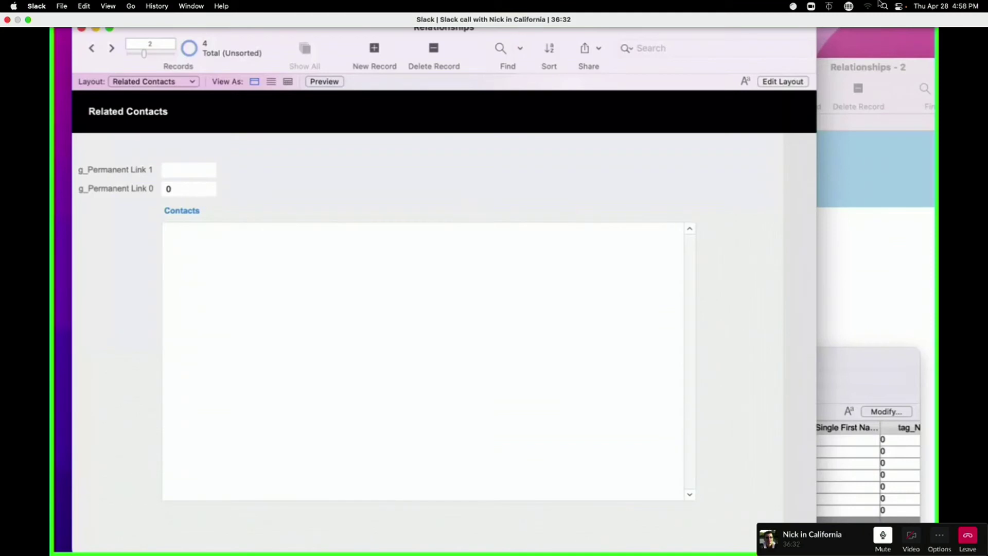
click(210, 170)
text(1)
click(276, 173)
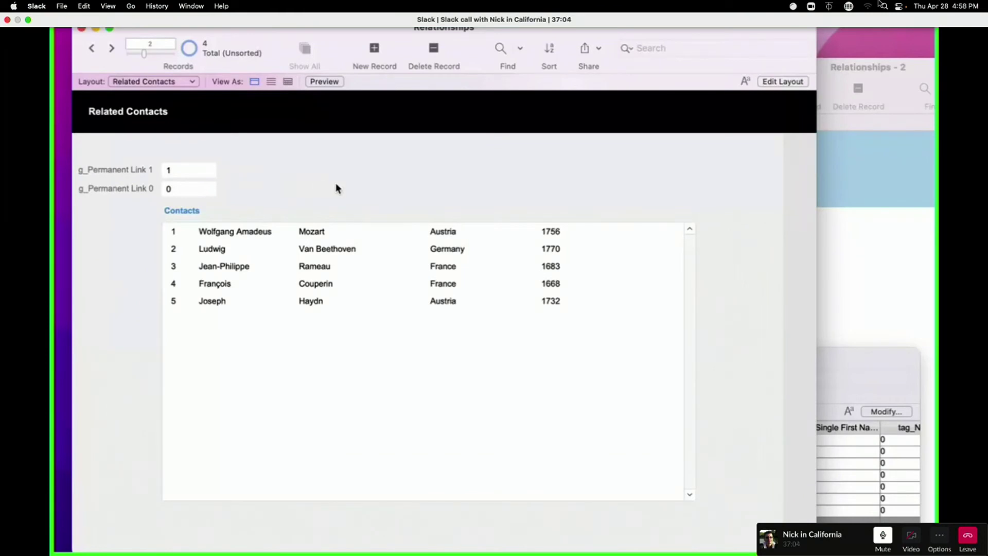
Step: Move the Contacts Multiple table occurrence slightly down in the relationships graph and inspect its relationship to Accounts Multiple
key(super+shift+d)
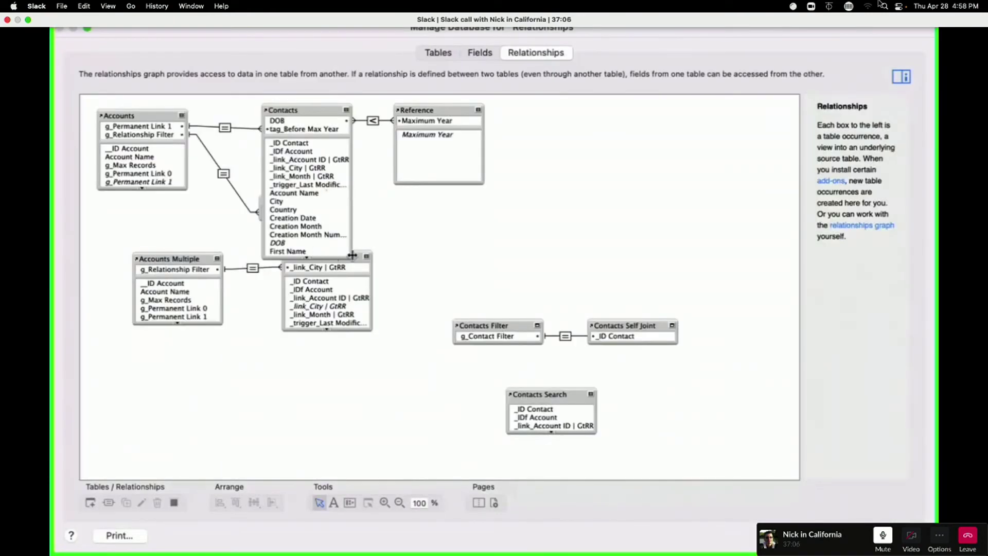
drag(352, 256, 354, 265)
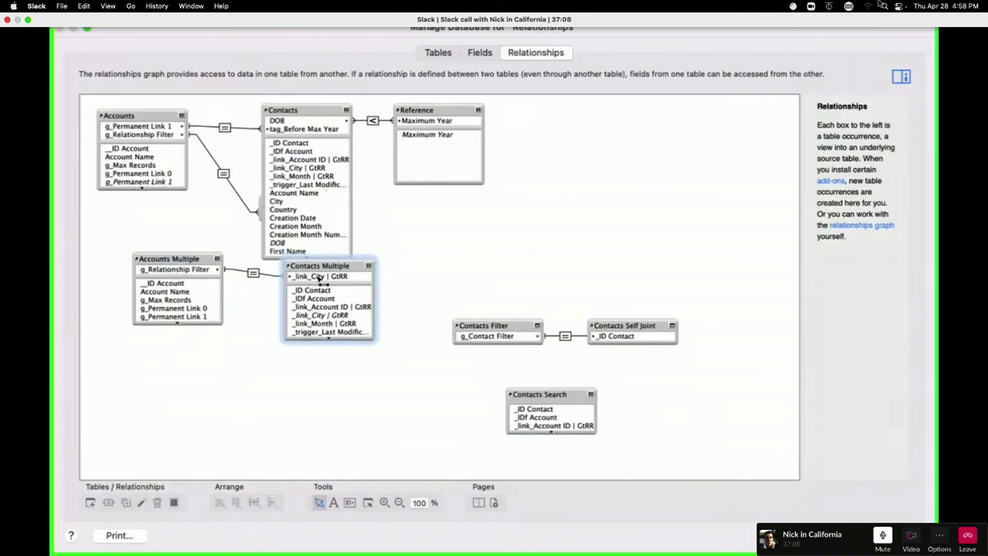
click(319, 278)
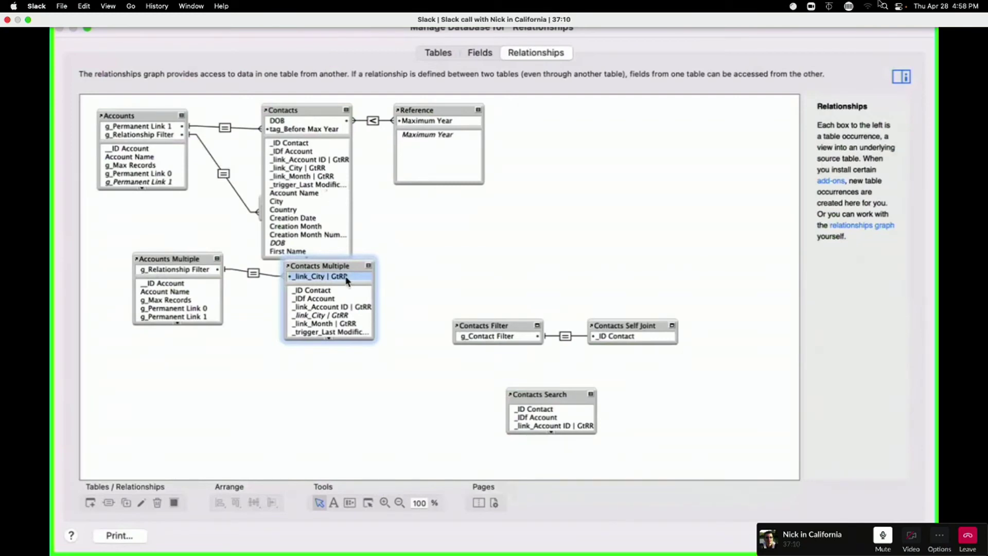
click(253, 273)
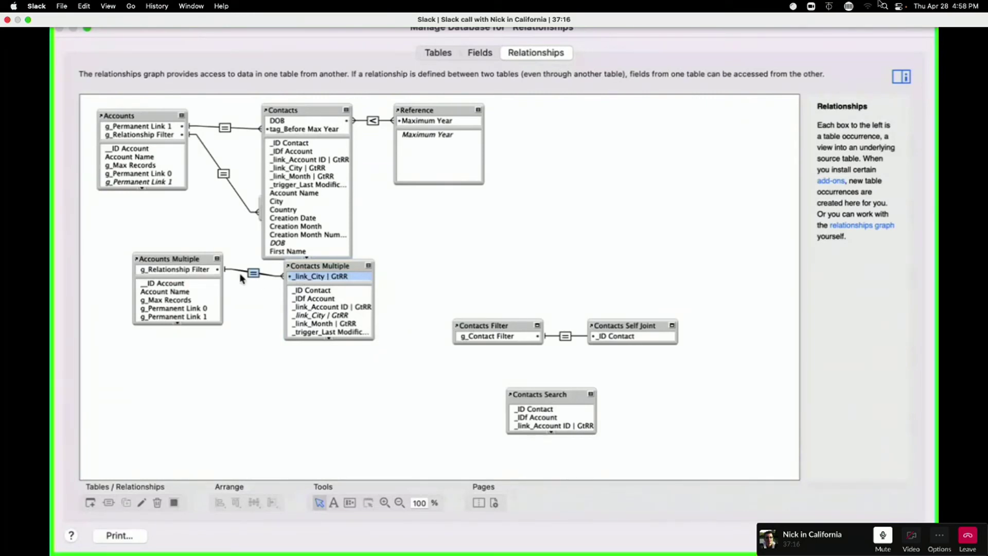
click(221, 207)
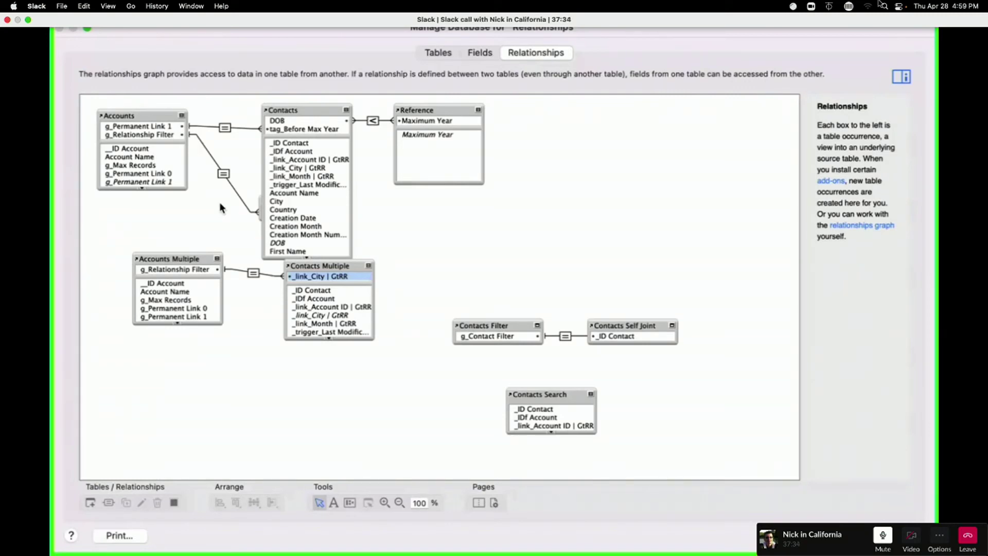
Step: Try changing the Accounts–Contacts relationship criterion to g_Permanent Link 1 > DOB, and cancel the edit
click(225, 128)
double_click(224, 128)
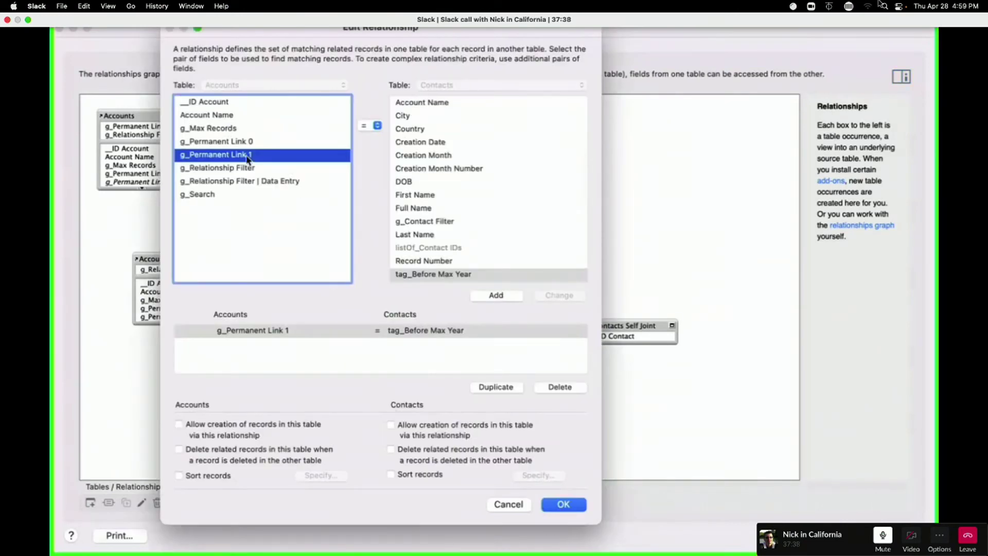
click(378, 125)
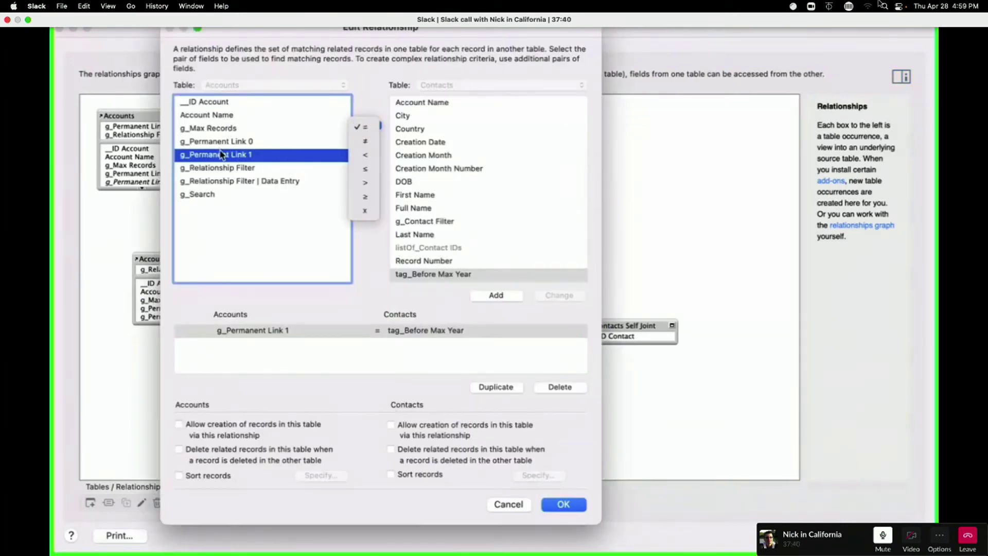
click(221, 155)
click(371, 129)
click(372, 155)
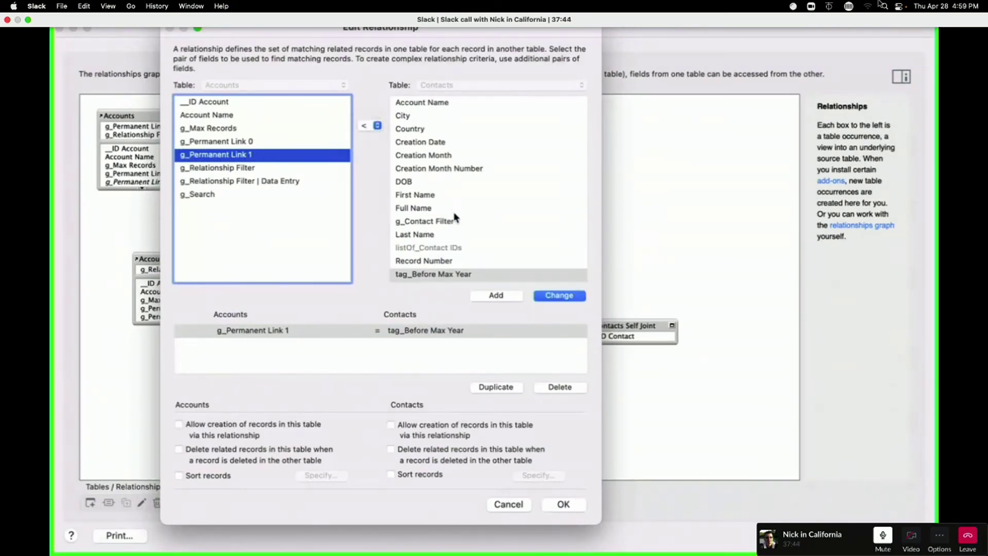
click(420, 184)
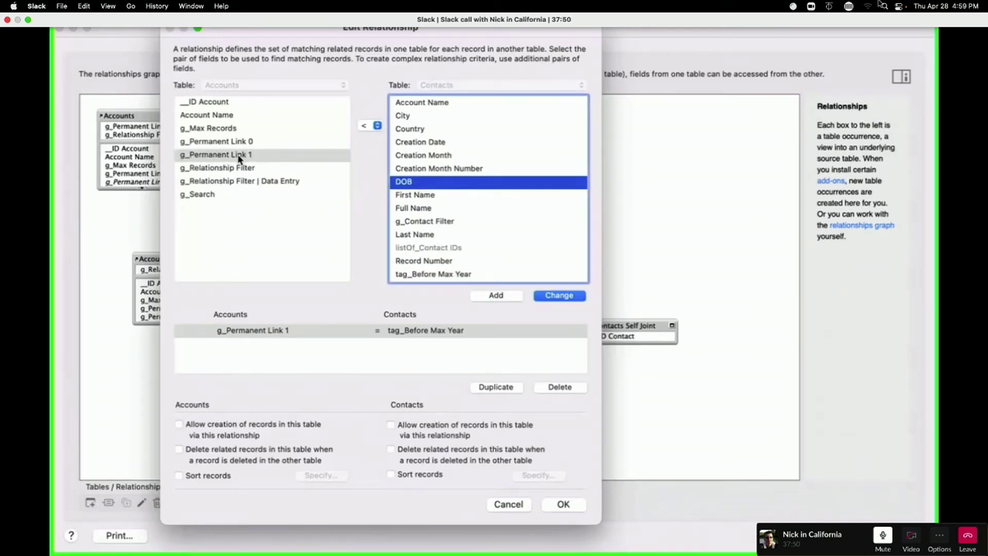
click(377, 126)
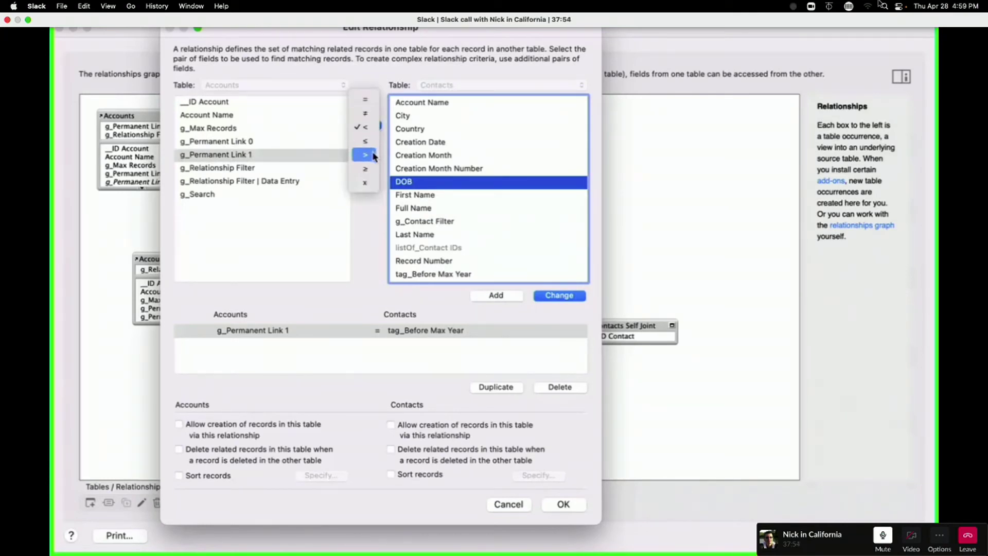
click(374, 156)
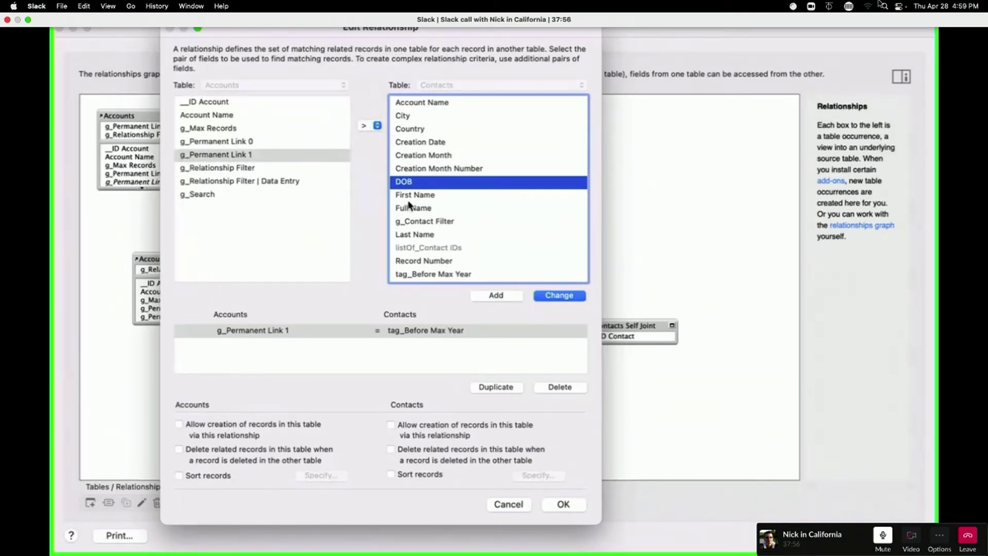
click(561, 299)
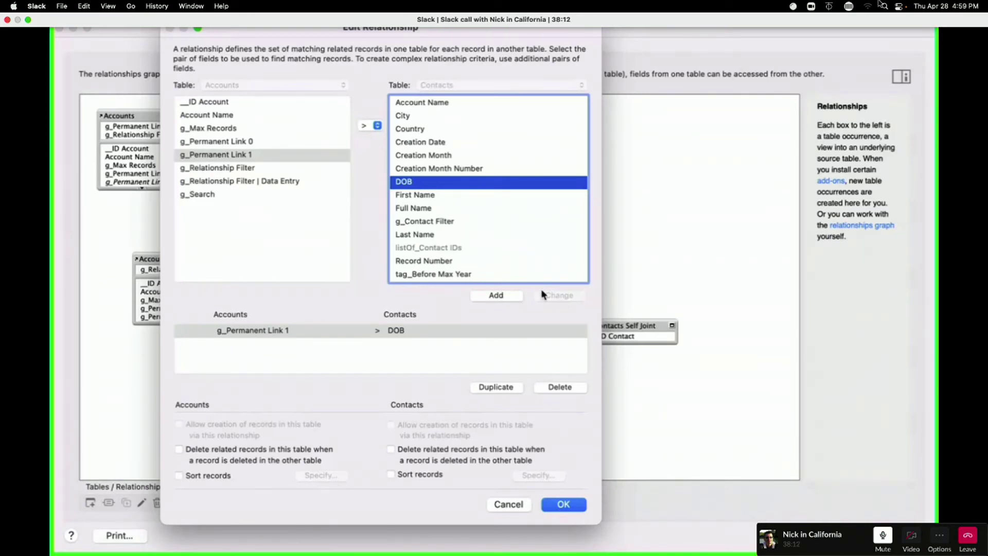
key(Escape)
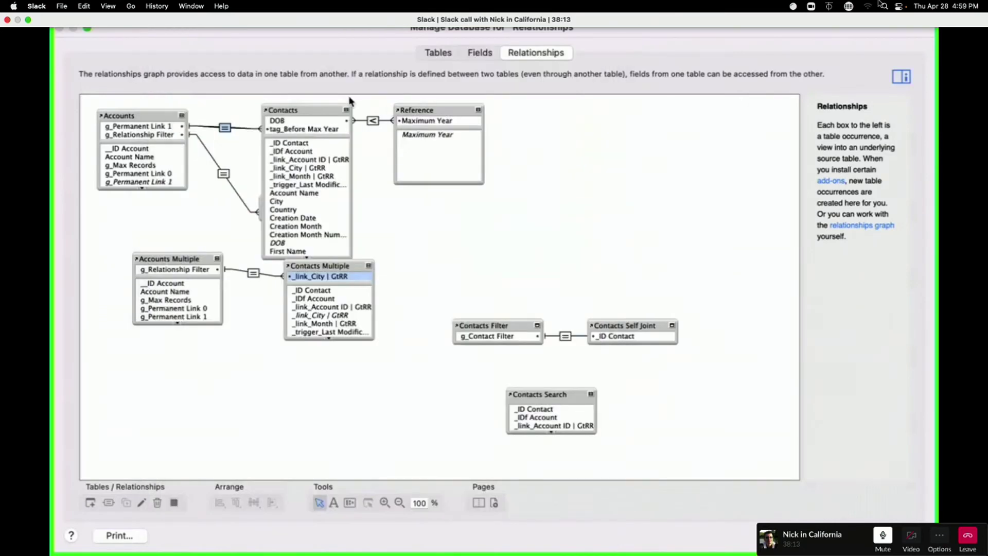
Step: Review the criterion and available comparison operators of the Accounts–Contacts relationship, and close it without editing
double_click(225, 127)
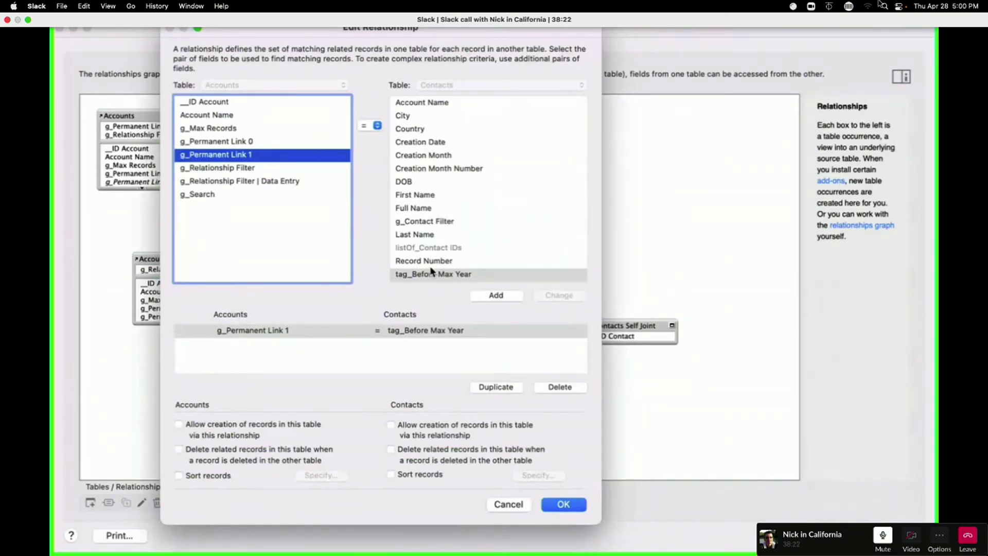
click(377, 125)
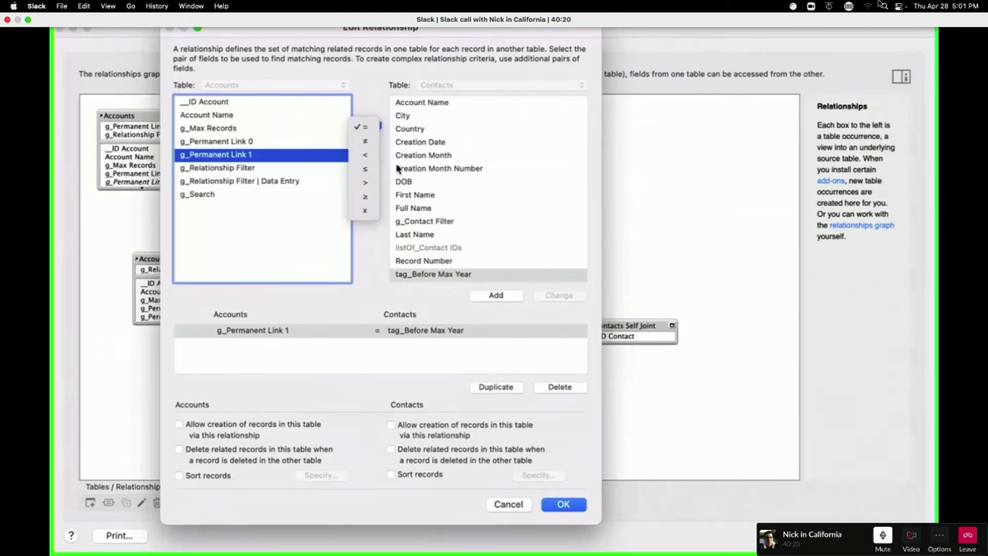
click(381, 283)
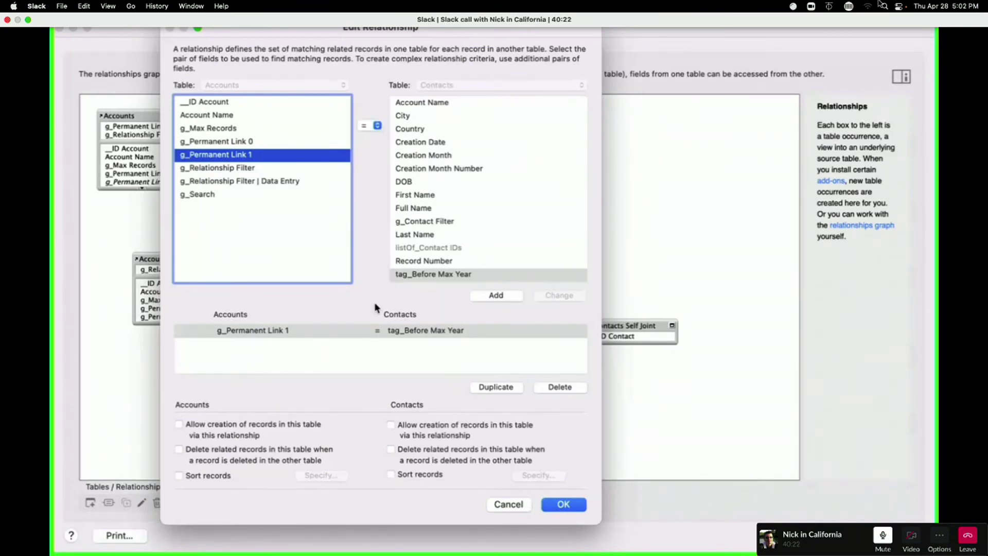
key(Return)
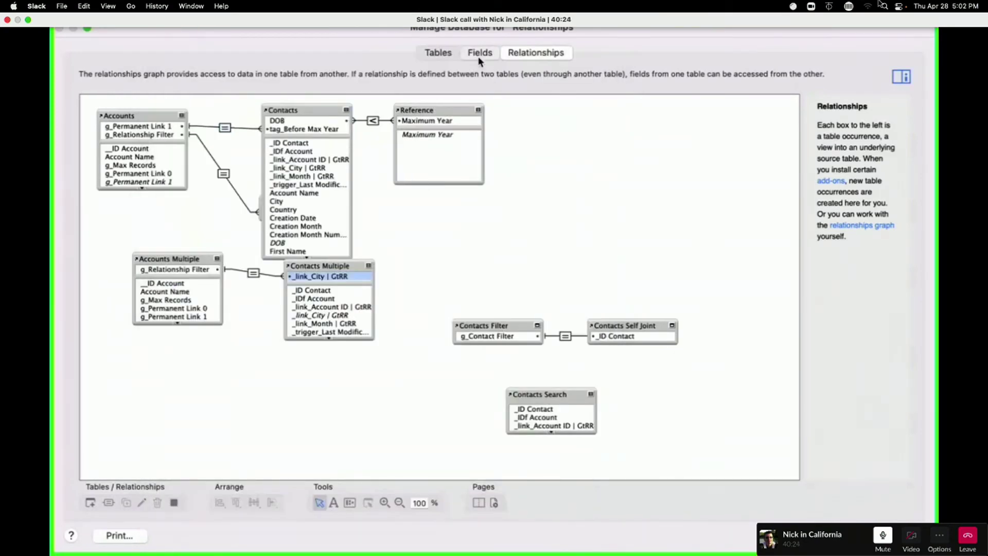
Step: Try changing the Accounts–Contacts relationship criterion to g_Permanent Link 1 < DOB
click(479, 57)
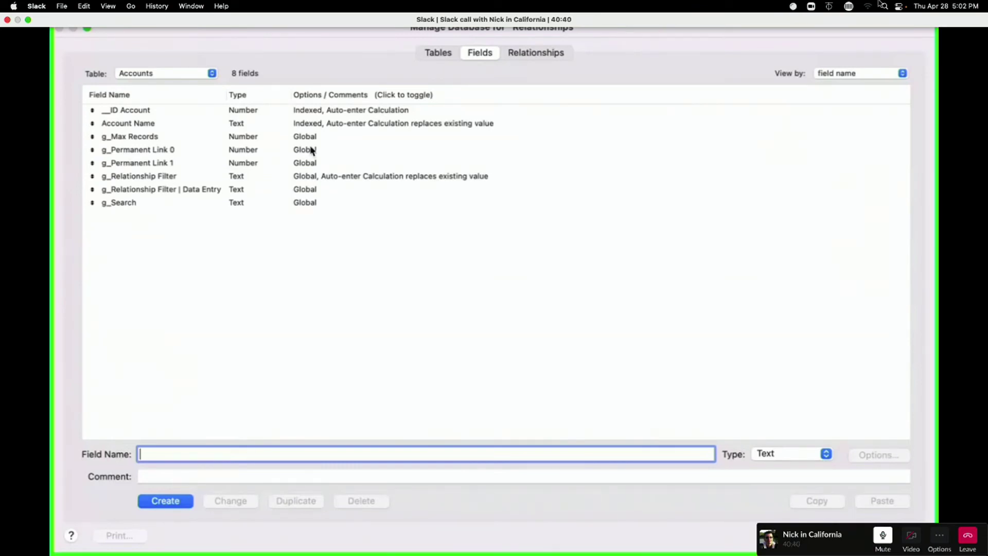
click(533, 52)
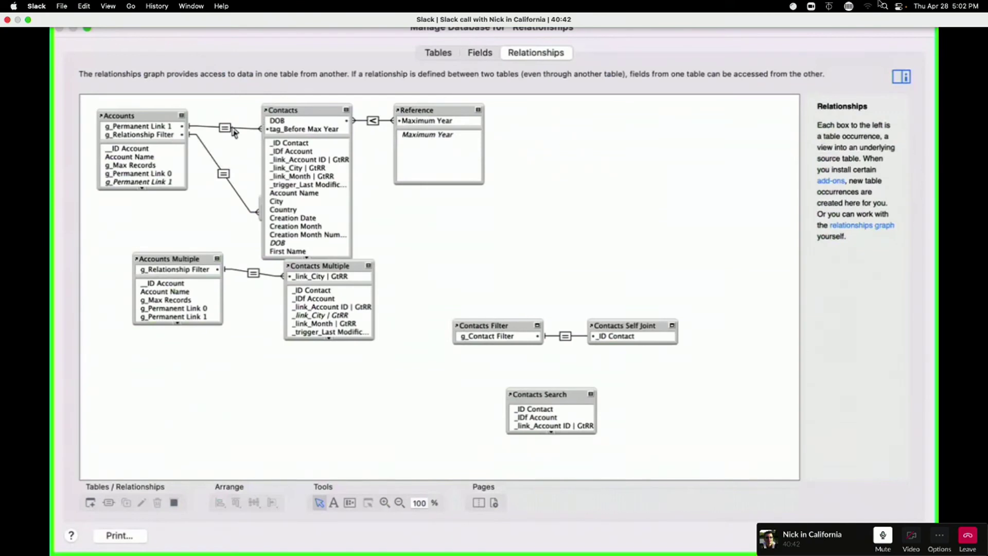
double_click(224, 128)
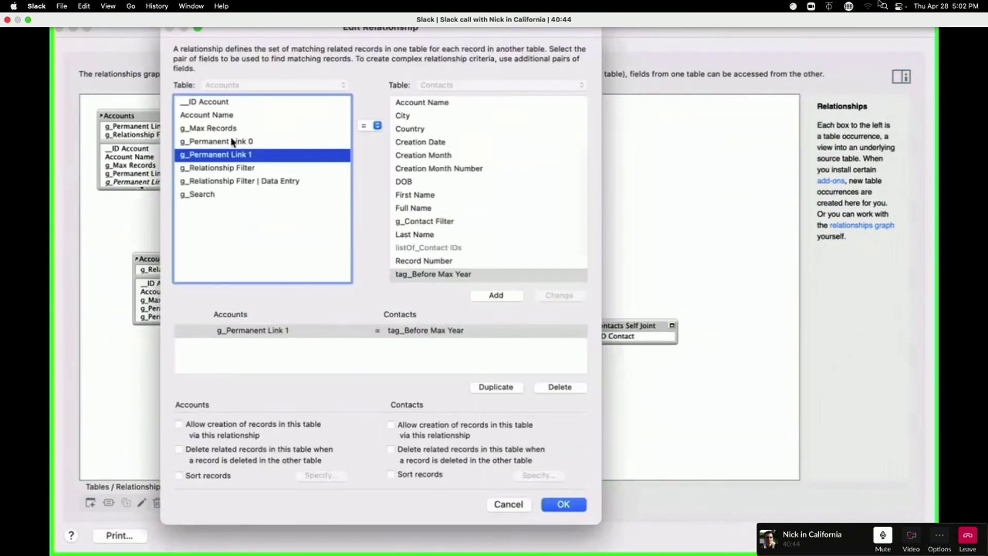
click(376, 126)
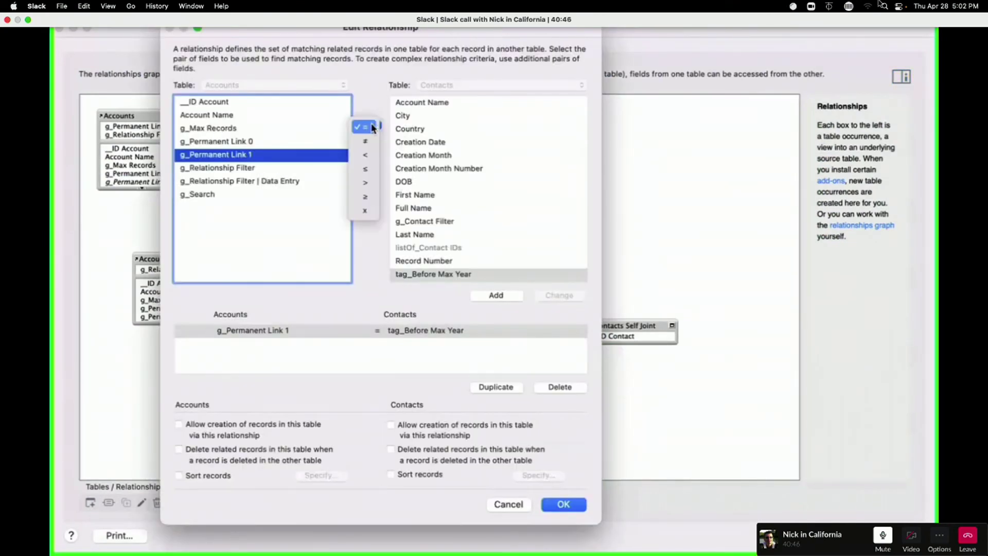
click(370, 156)
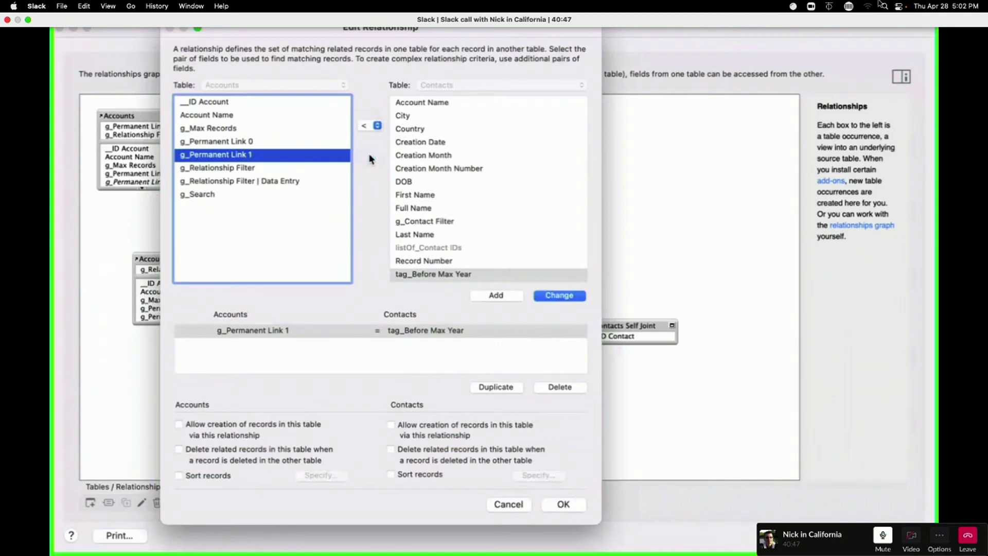
click(423, 180)
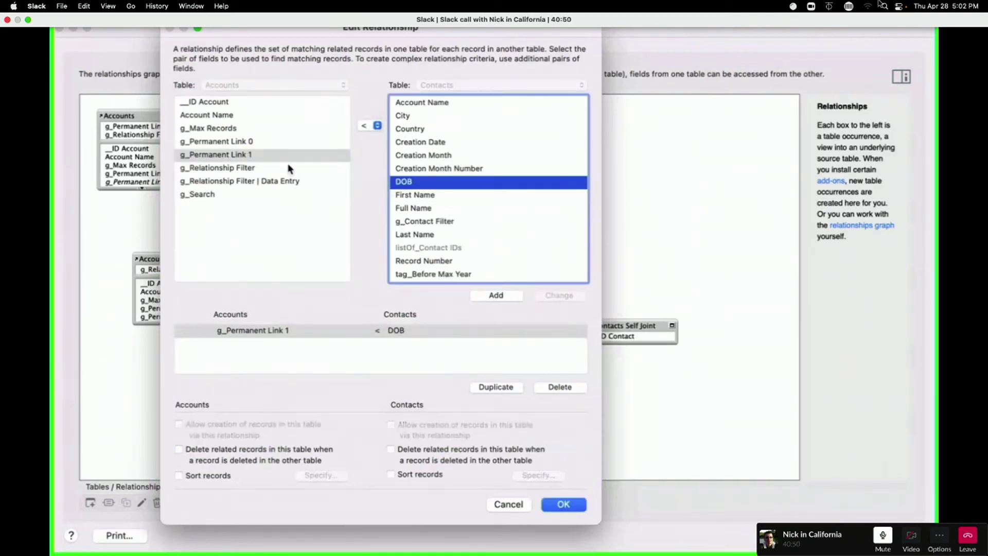
Step: Try replacing the relationship criterion with g_Relationship Filter > DOB
click(252, 168)
click(377, 126)
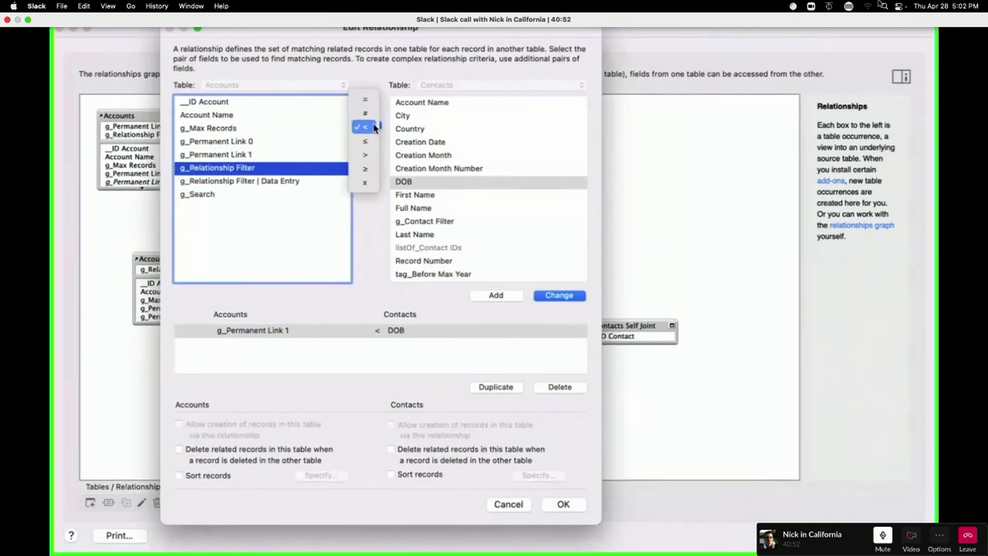
click(374, 154)
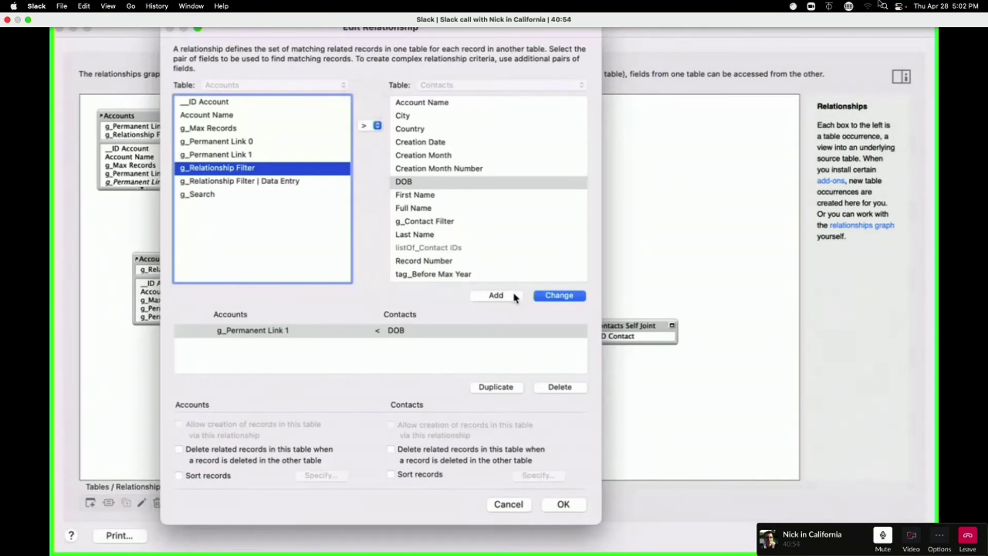
click(554, 296)
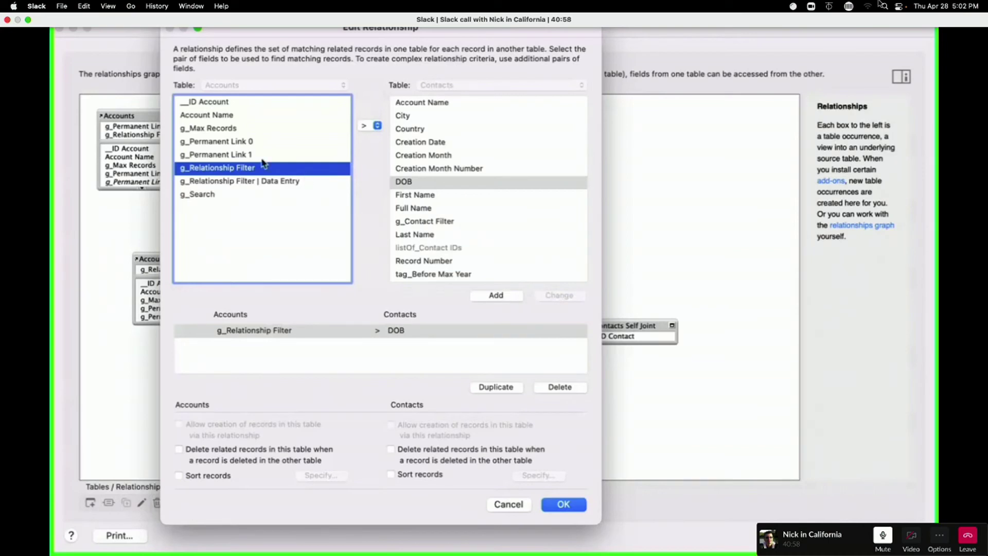
Step: Try adding g_Permanent Link 1 < DOB as a second relationship criterion, and discard the changes
click(229, 143)
click(238, 156)
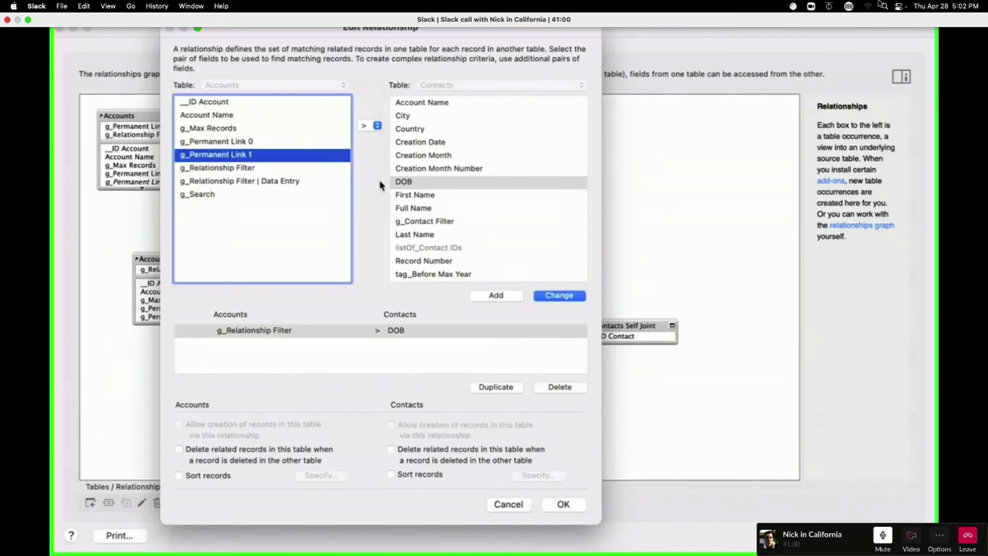
click(372, 126)
click(365, 100)
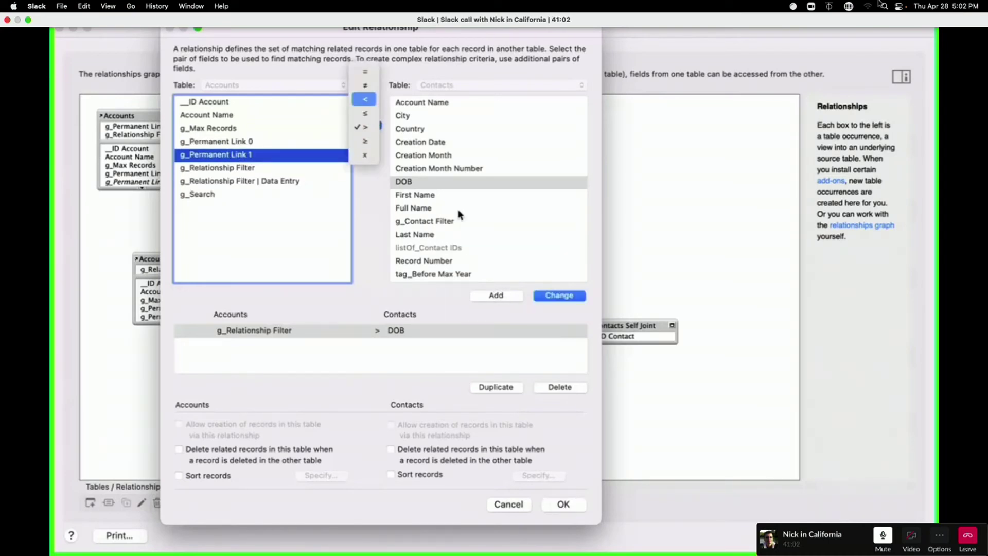
click(502, 294)
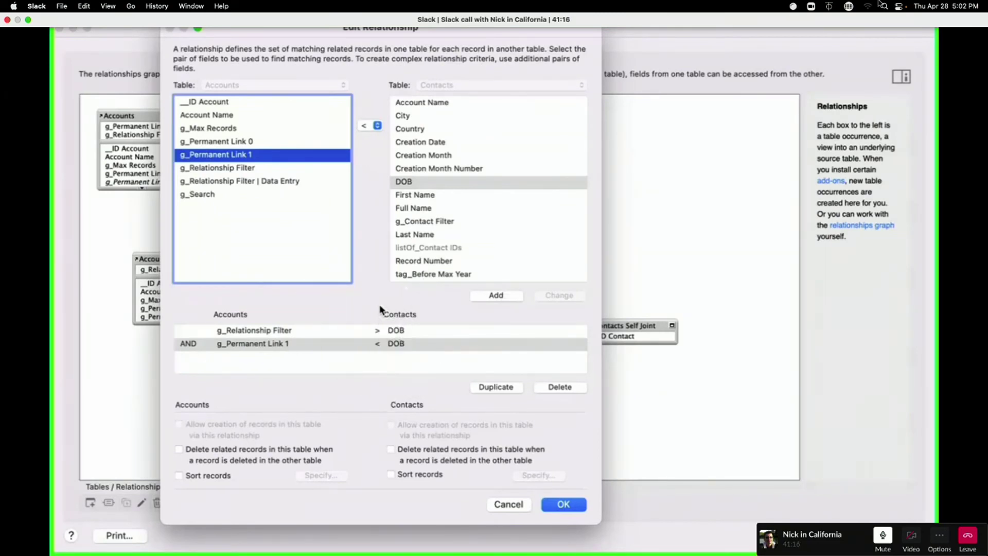
key(Escape)
key(Escape)
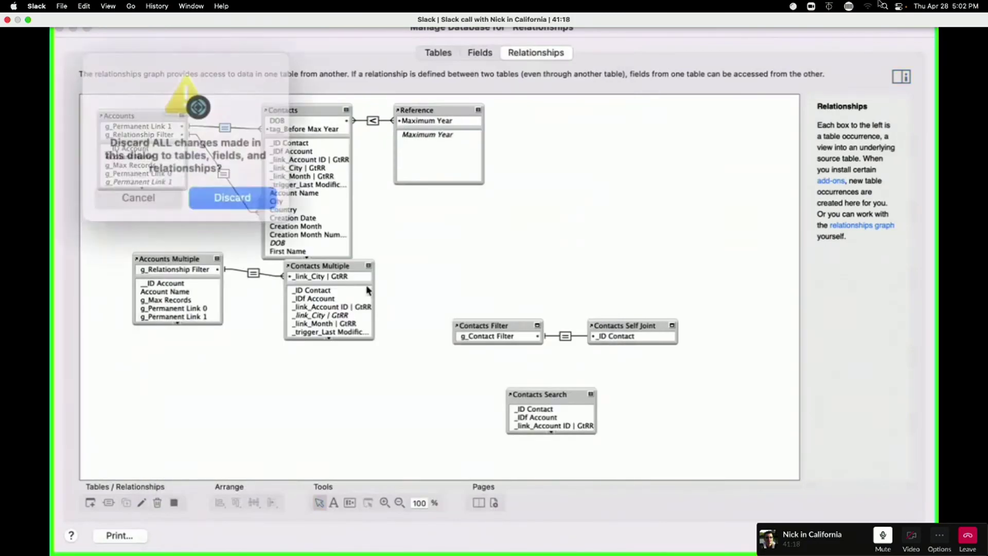
key(Return)
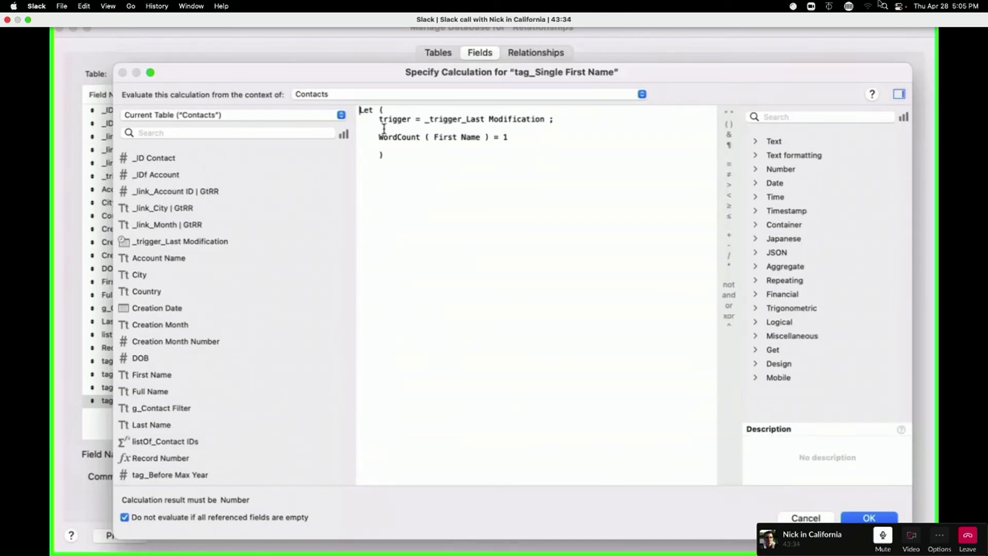
Step: Examine the WordCount ( First Name ) = 1 expression in the tag_Single First Name calculation, and close the field's calculation and options
right_click(539, 138)
key(Escape)
drag(380, 137, 515, 137)
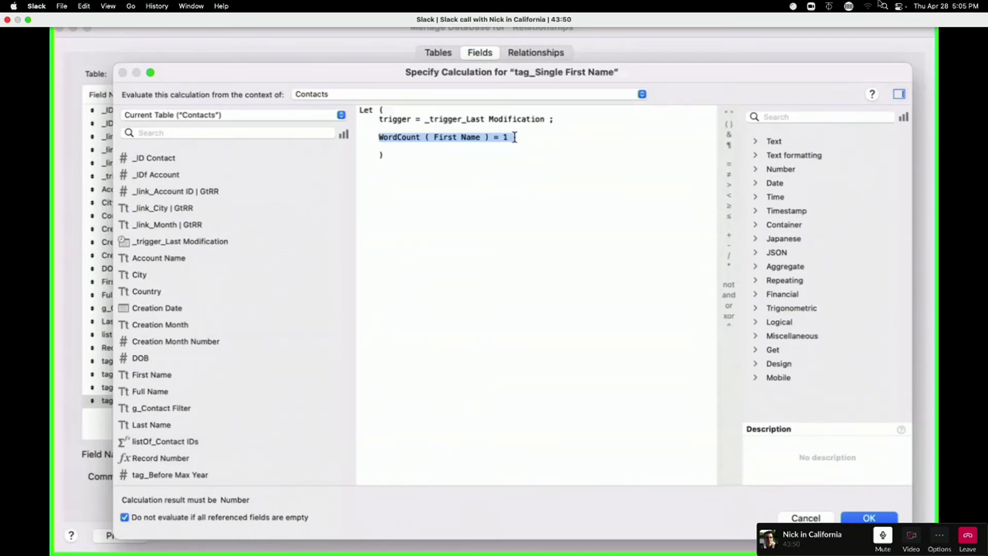
key(Return)
key(Return)
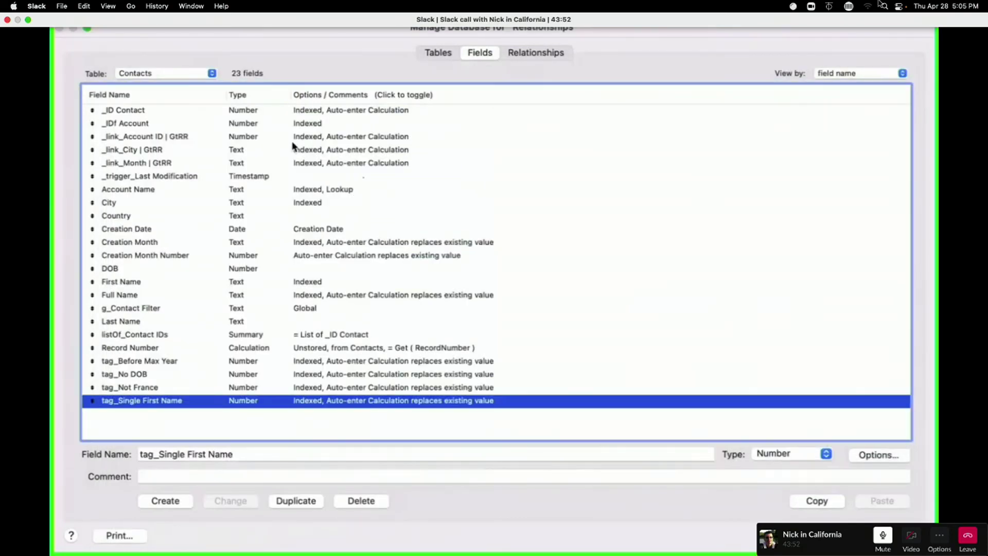
Step: Create a Date field named Current Date in the Contacts table
click(166, 180)
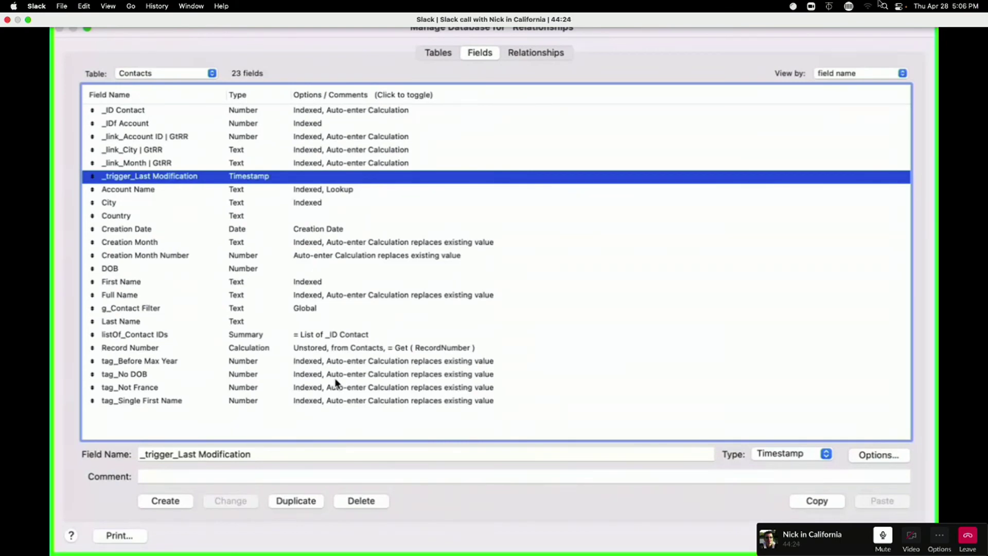
click(180, 455)
triple_click(163, 454)
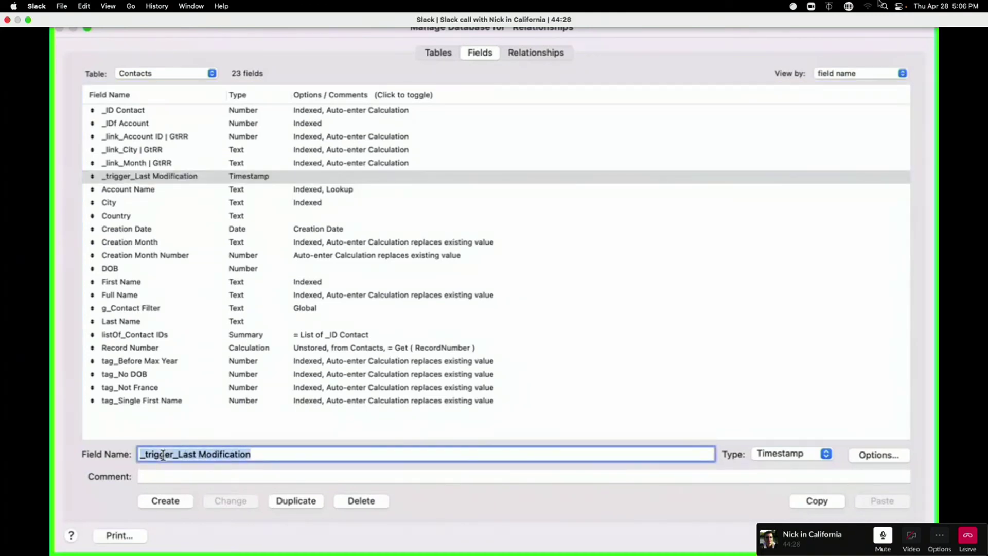
text(Current Da)
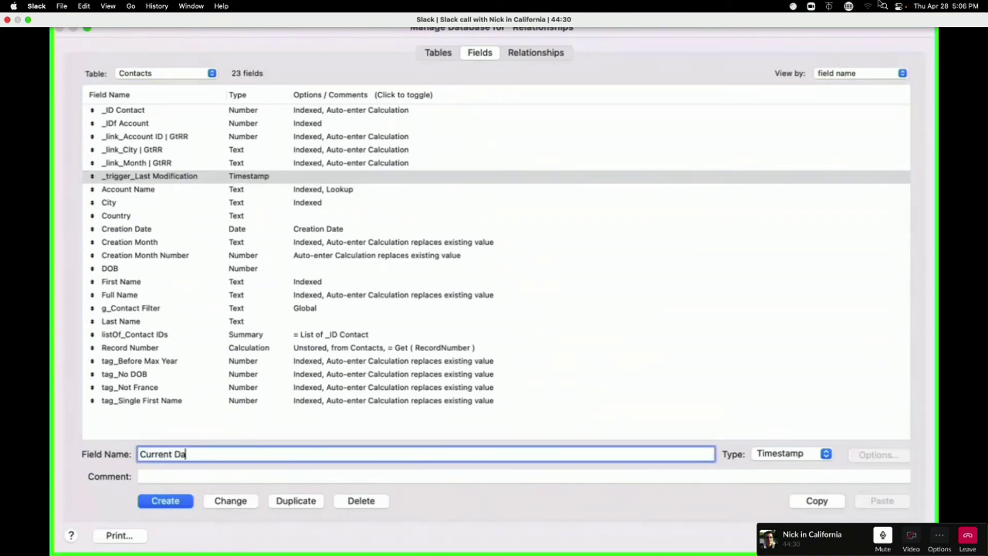
text(te)
click(813, 449)
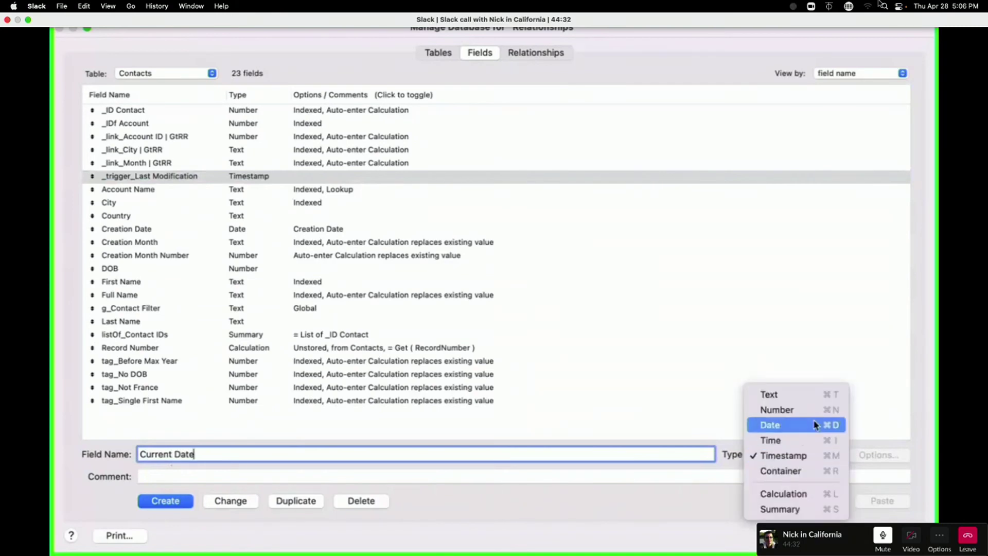
click(814, 425)
click(166, 501)
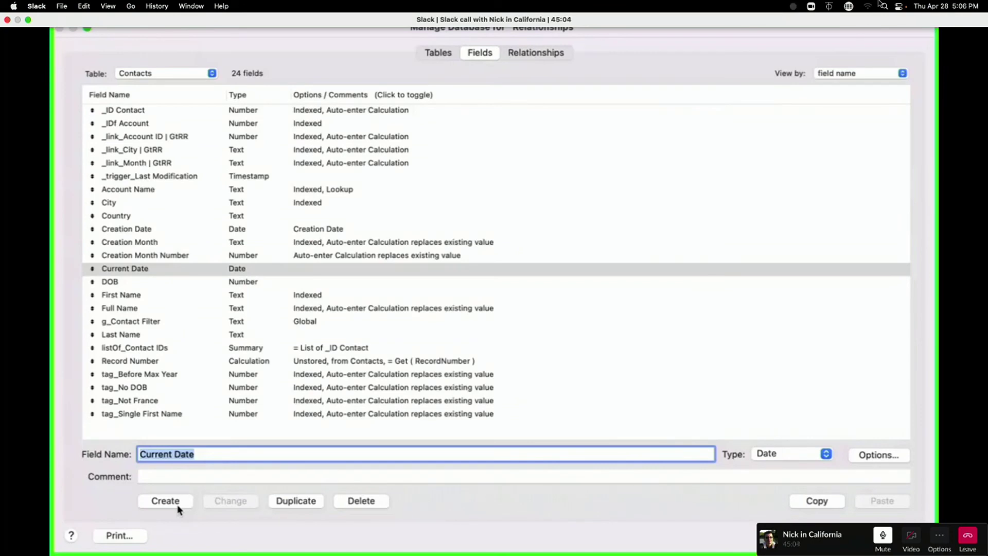
Step: Create a Number field named tag_Less than 10 years old in the Contacts table
click(195, 413)
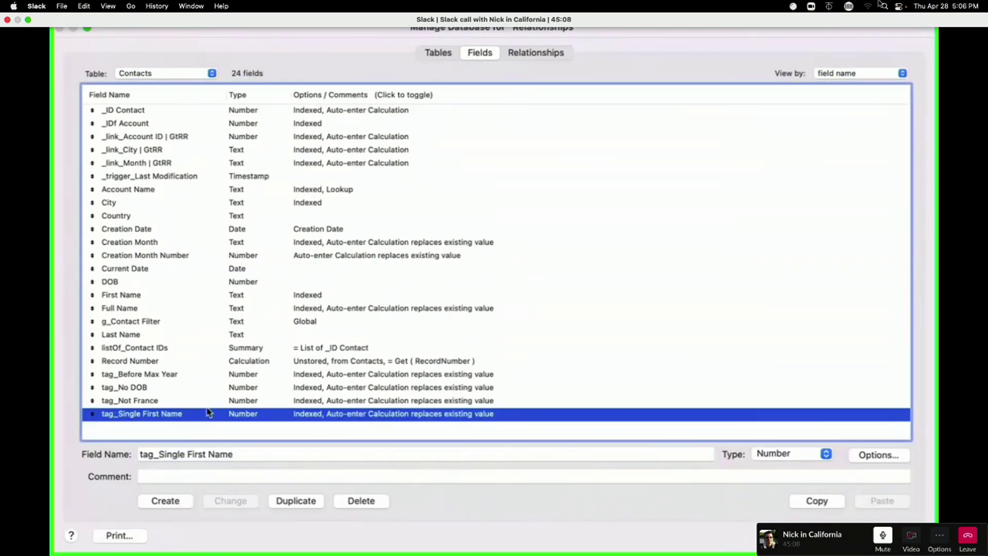
click(212, 453)
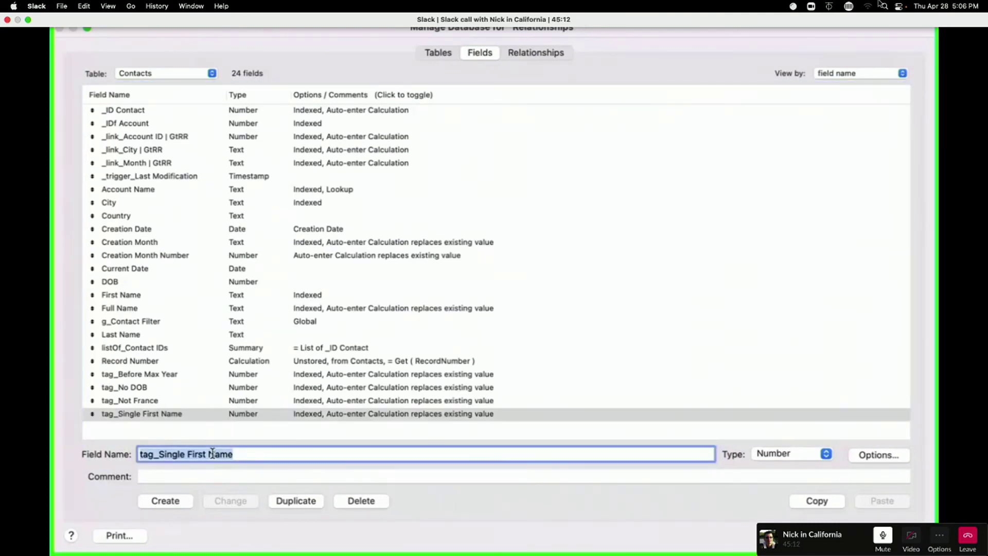
drag(158, 453, 237, 450)
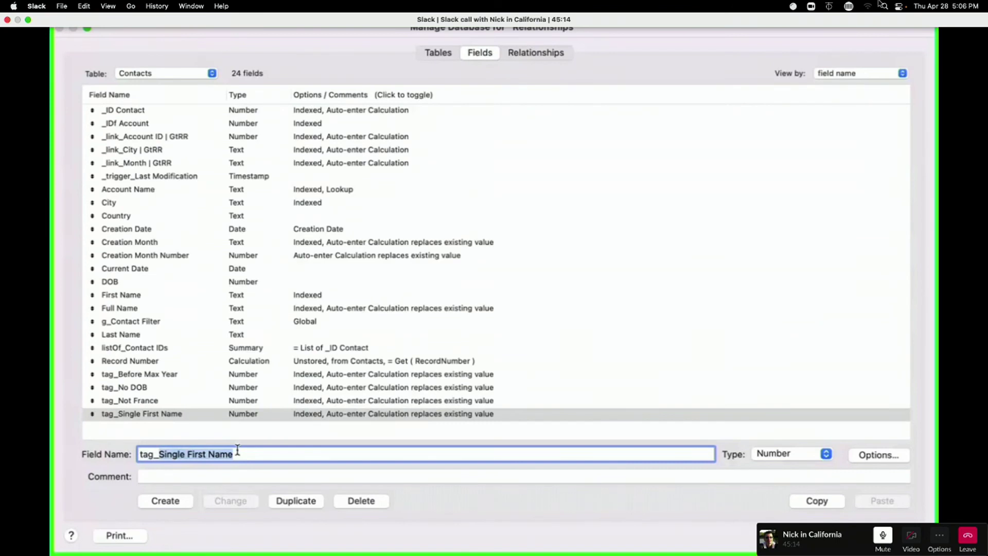
text(Less )
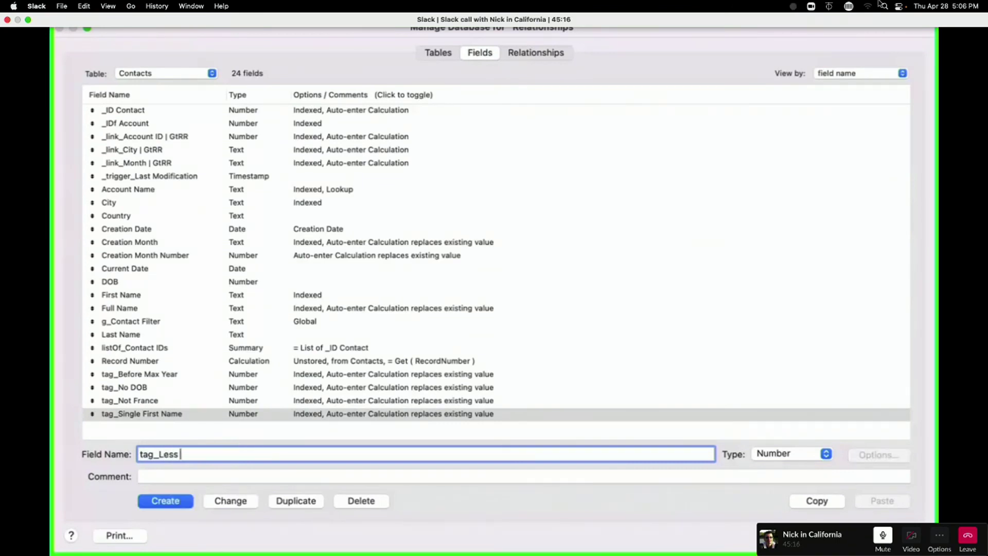
text(than 10 years)
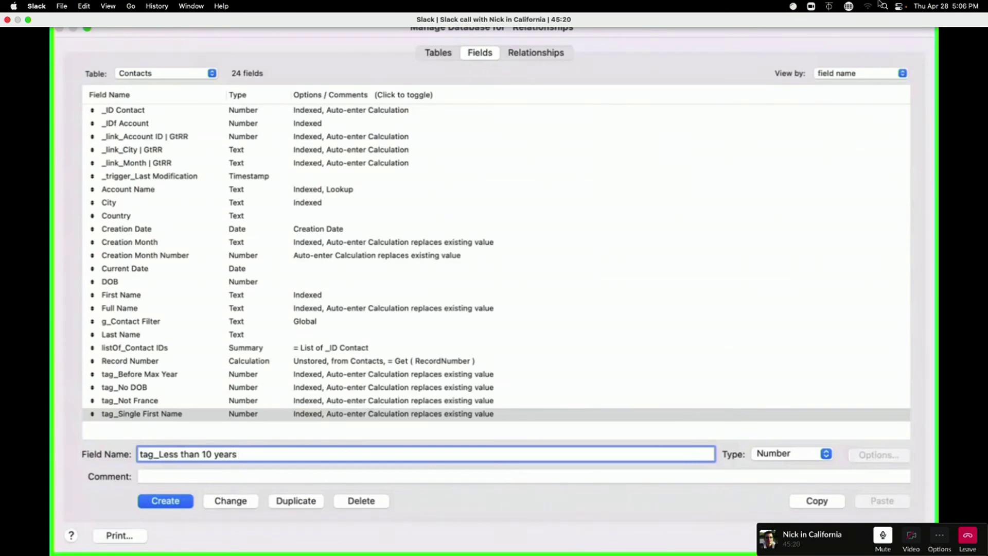
text( old)
click(166, 501)
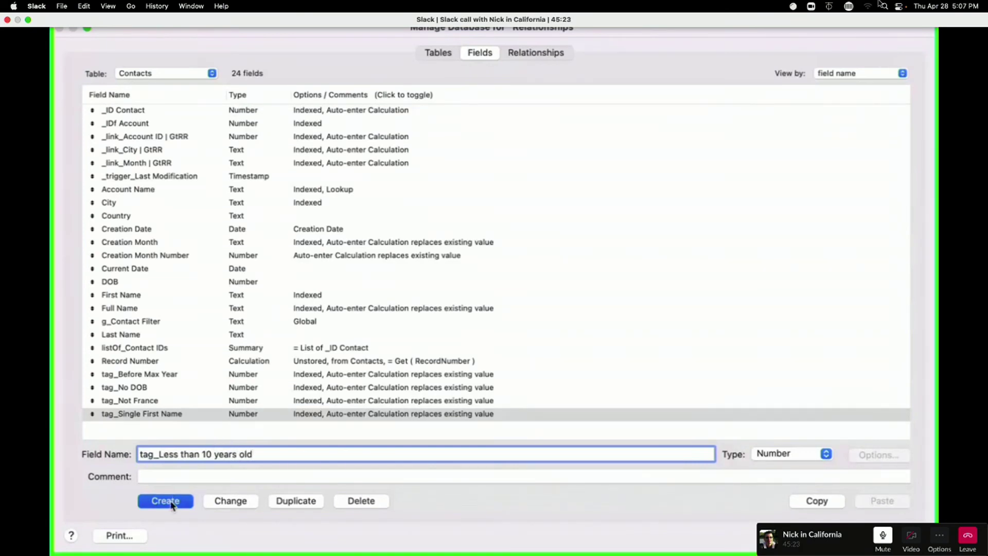
Step: Select the name of the tag_Less than 10 years old field, and discard all pending changes to the database definition
click(214, 396)
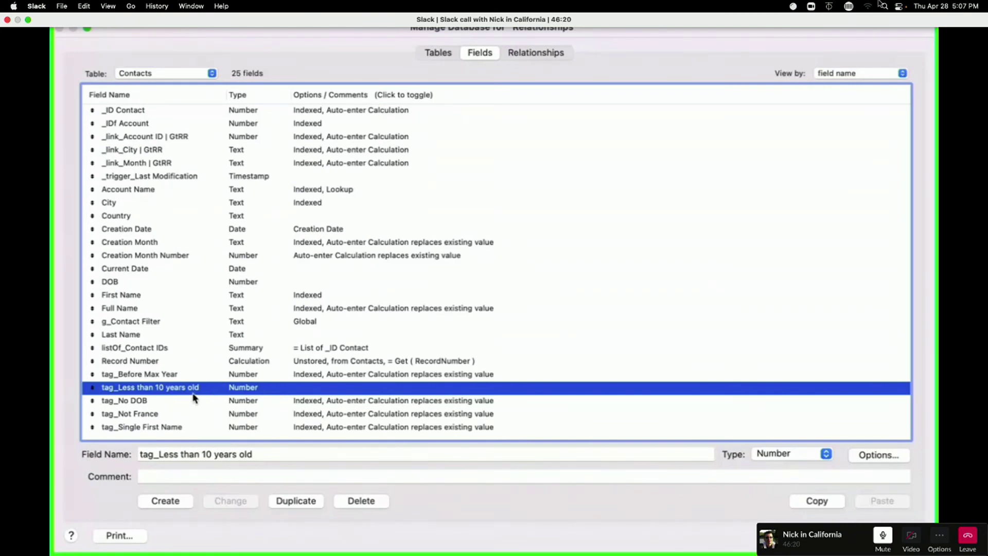
click(207, 454)
triple_click(206, 456)
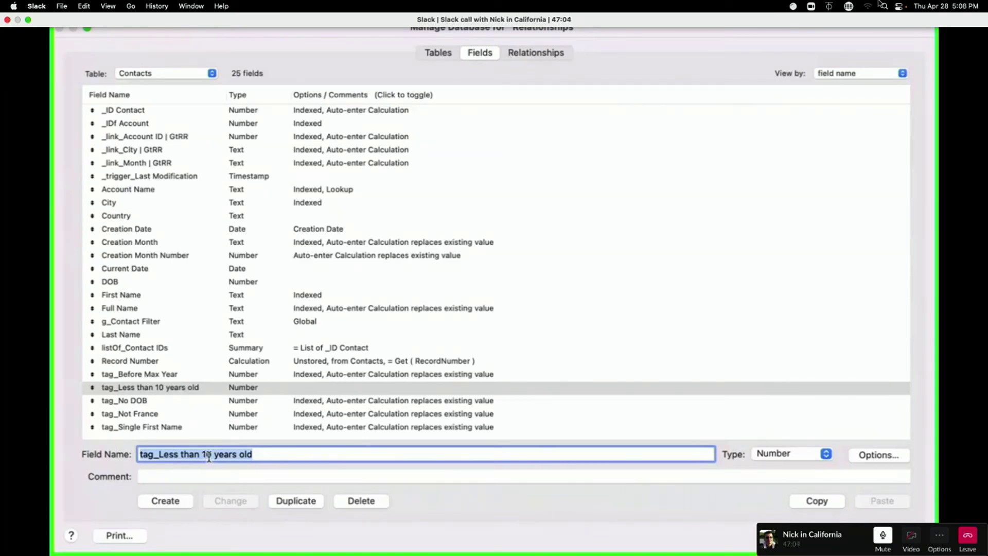
key(Escape)
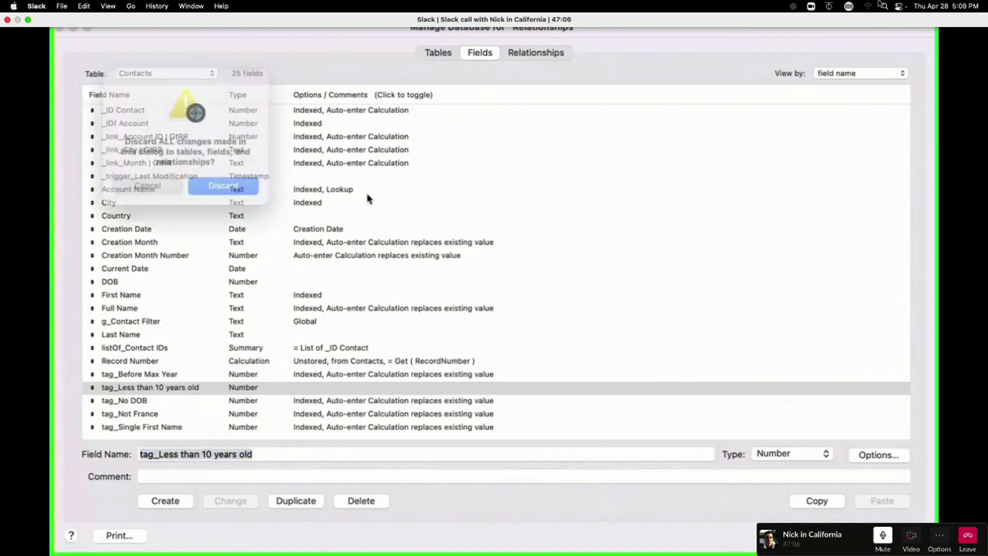
click(221, 191)
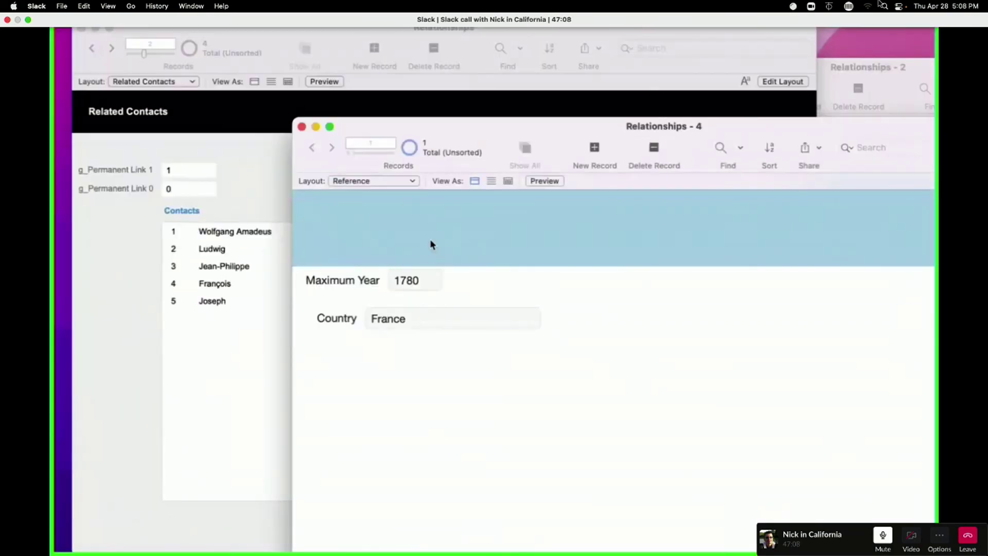
Step: Examine the Contacts::DOB criterion in the find request of New Script's Perform Find step, and close the find dialogs without changes
key(super+shift+s)
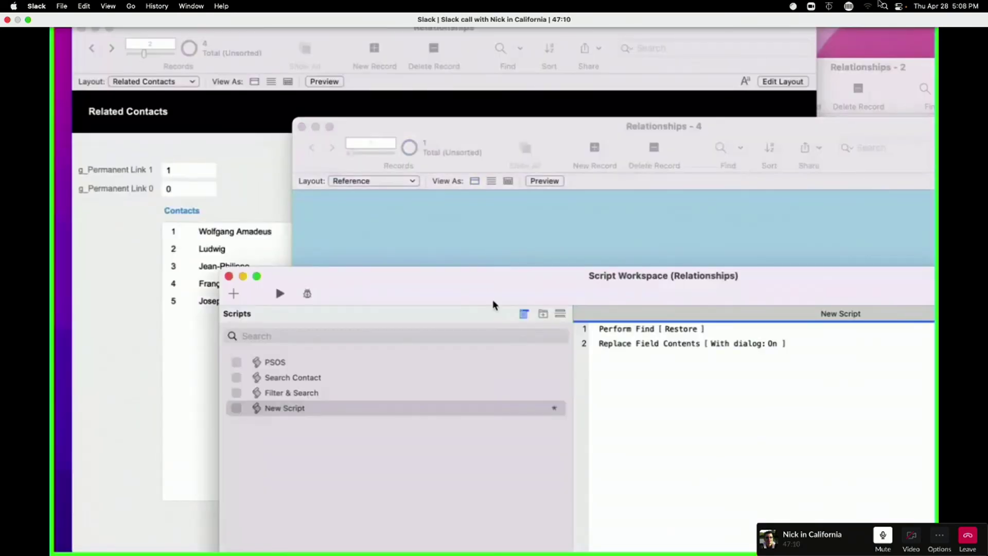
double_click(625, 335)
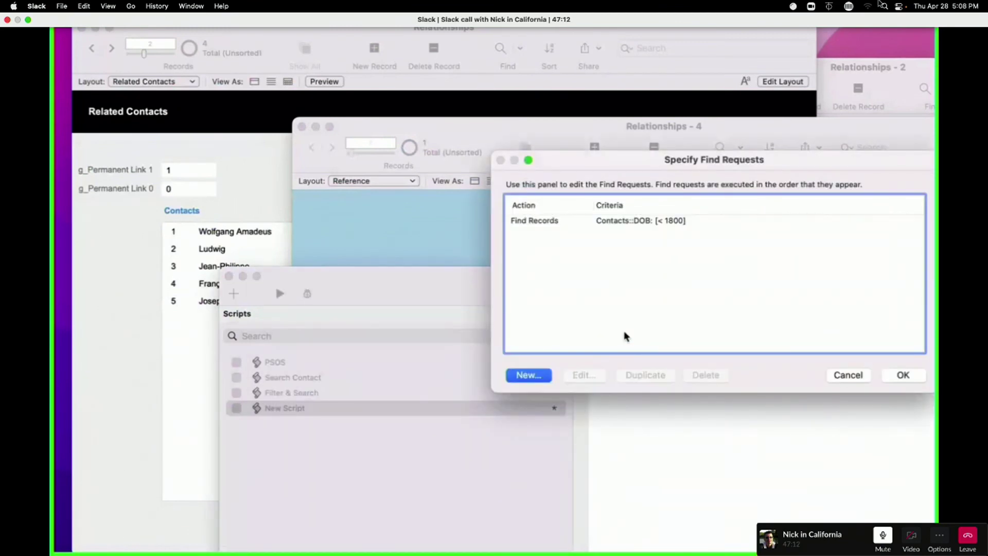
double_click(625, 223)
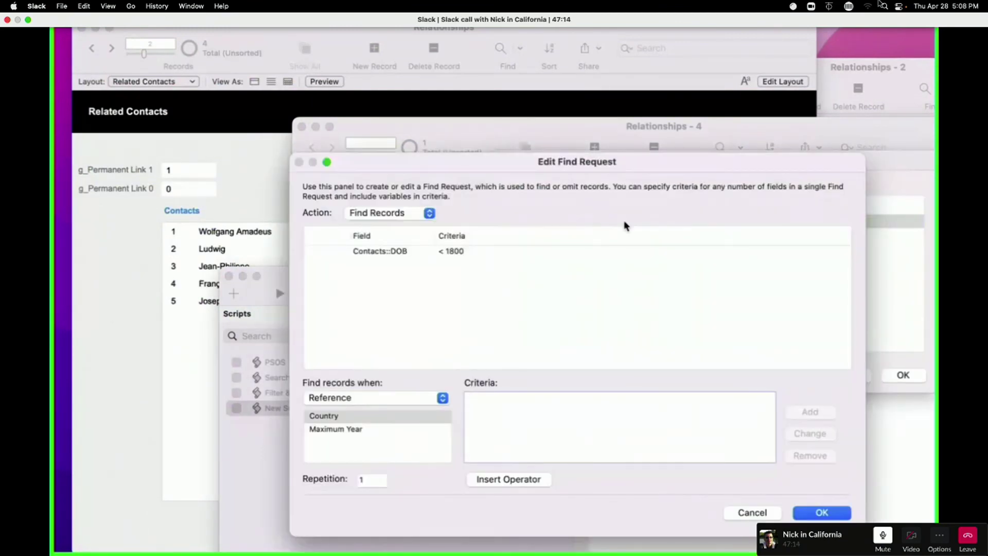
click(491, 252)
key(Tab)
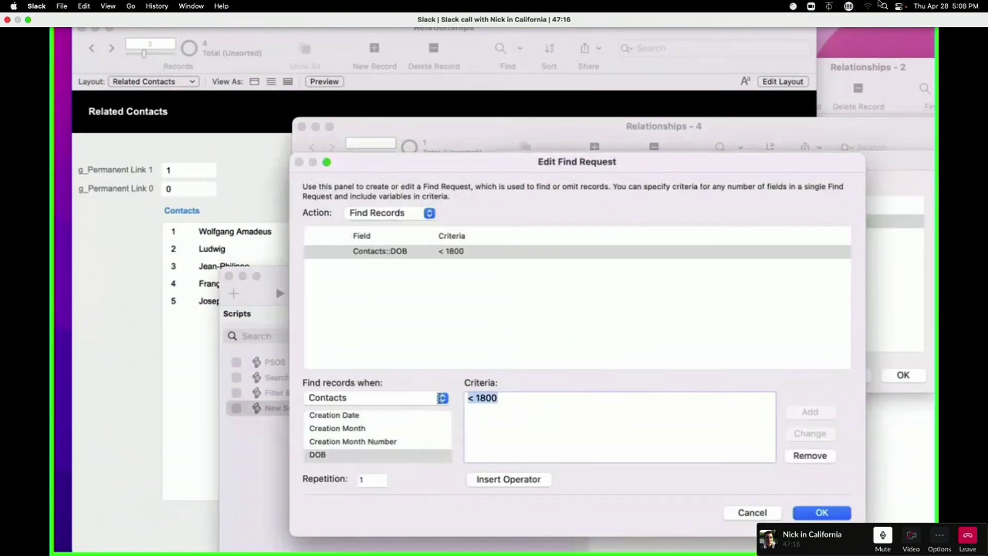
click(401, 255)
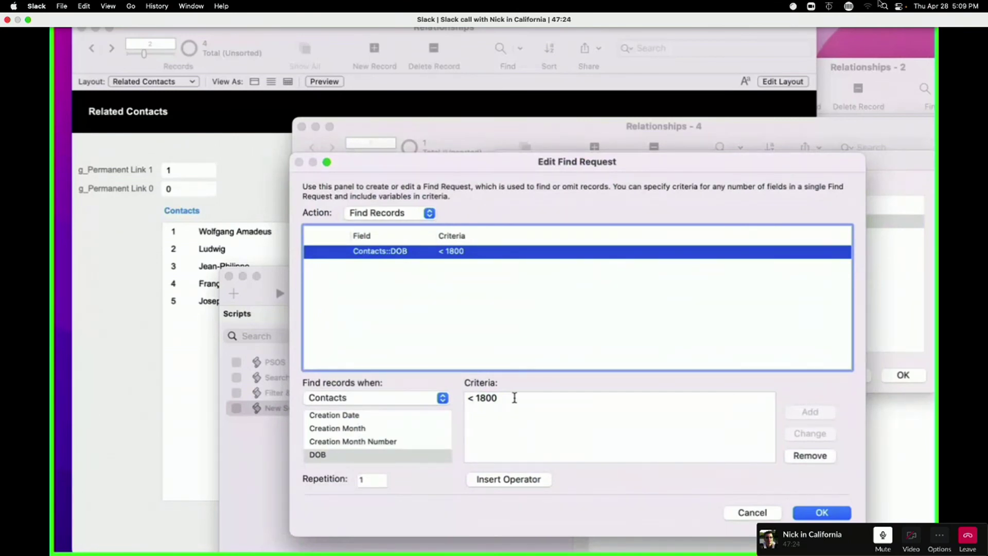
click(514, 397)
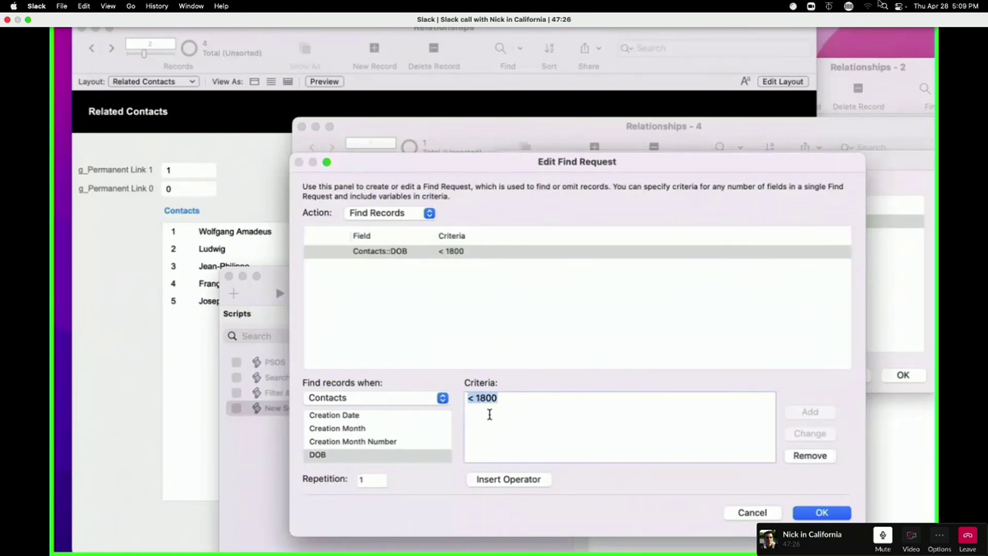
click(482, 410)
drag(503, 399, 470, 399)
click(469, 402)
drag(467, 398, 509, 397)
key(Escape)
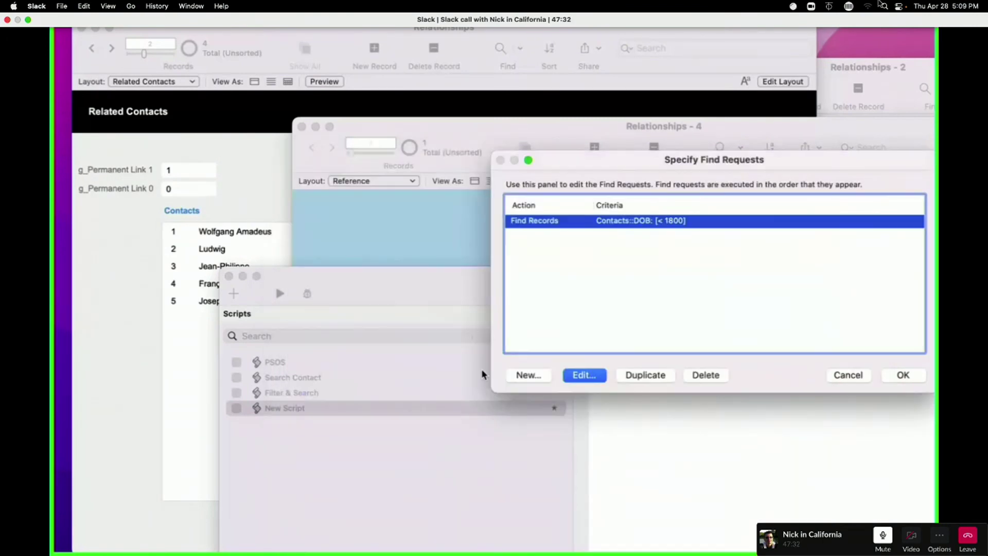
key(Escape)
Step: Try putting a < operator in front of the Maximum Year value on the Reference layout, and remove it again
click(433, 252)
click(399, 282)
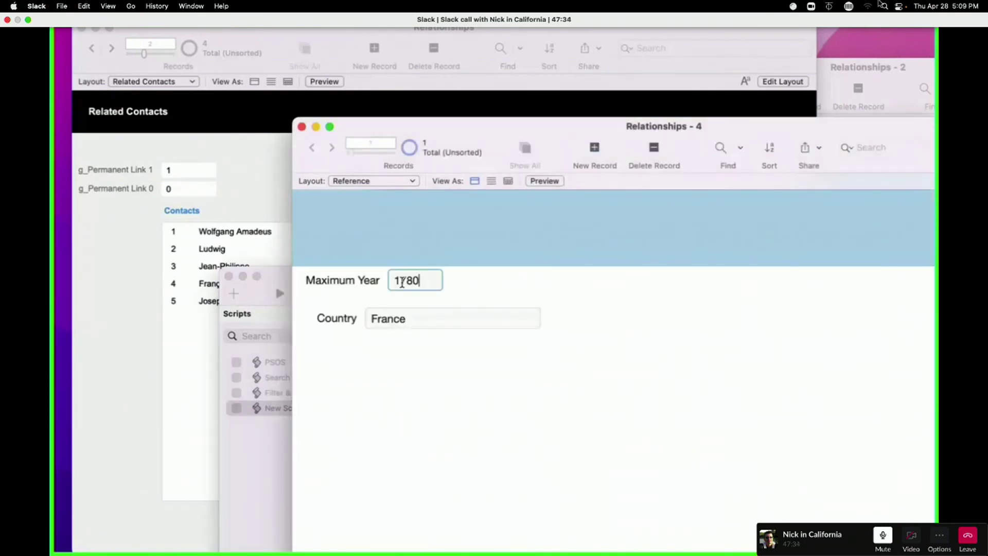
text(<)
click(415, 323)
click(478, 386)
drag(402, 282, 378, 278)
key(BackSpace)
click(499, 391)
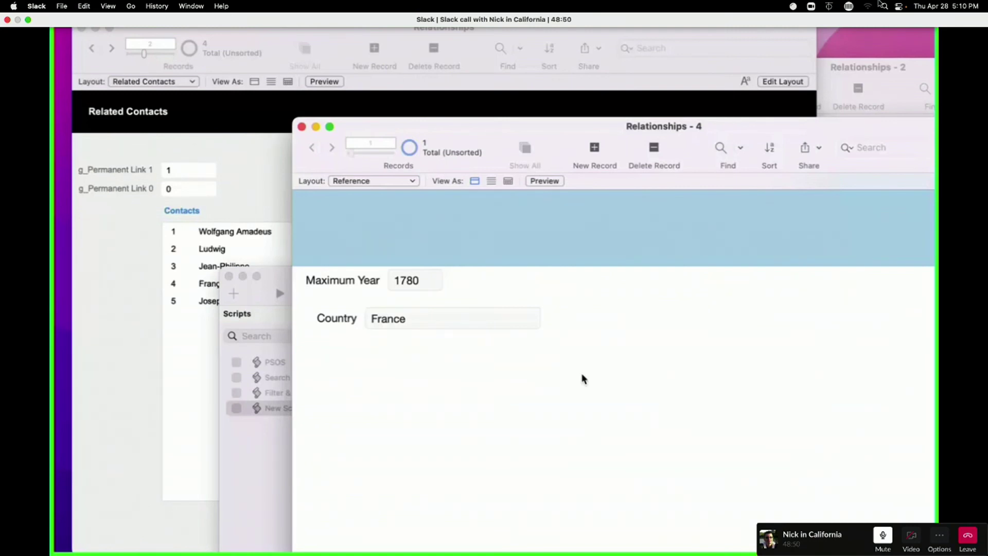
Step: Return to the Script Workspace, check the stored find request of the Perform Find step, and cancel
click(287, 296)
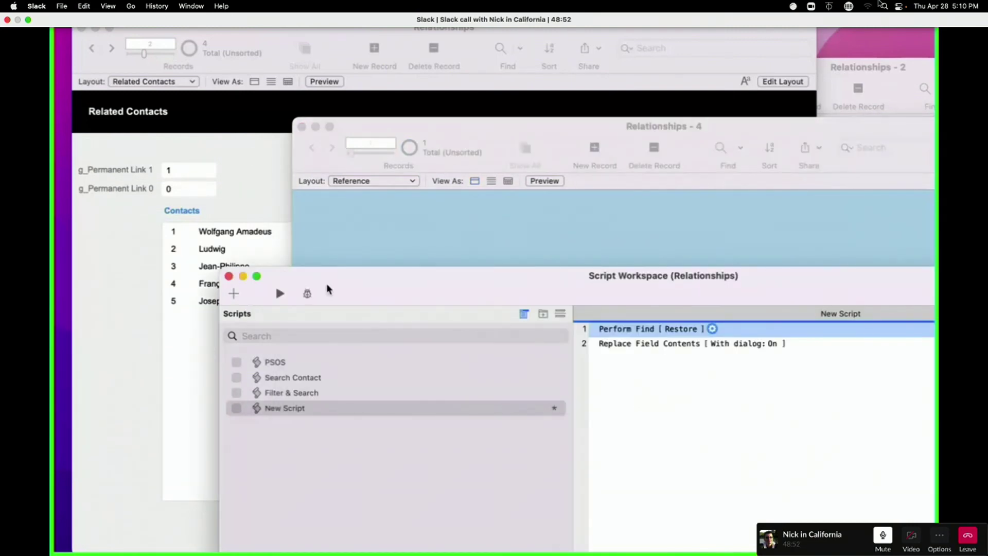
double_click(633, 335)
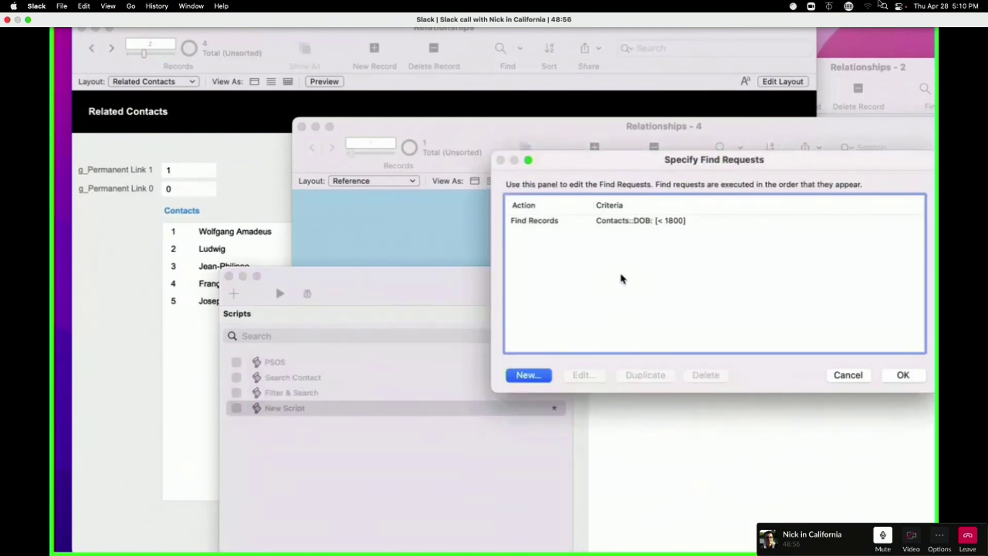
click(623, 222)
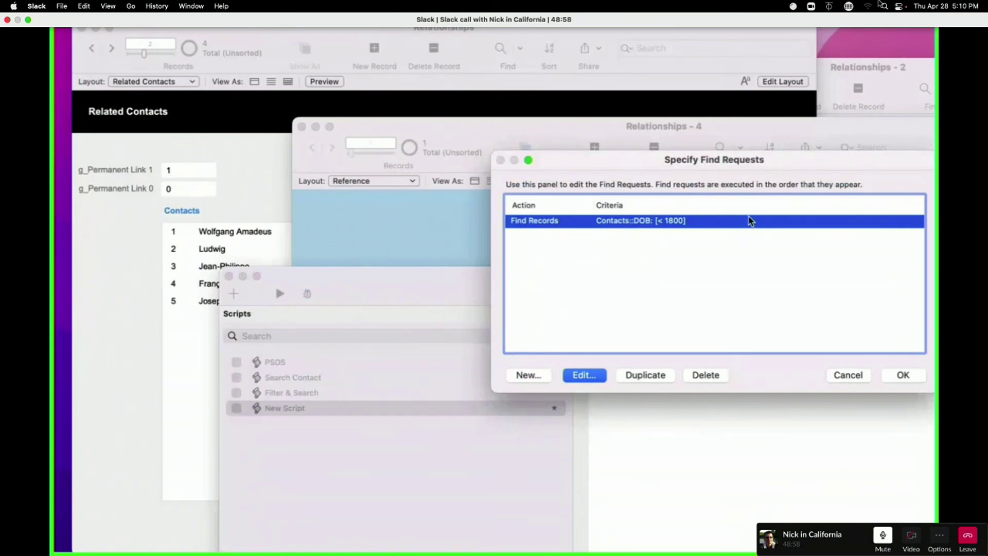
click(847, 379)
Step: Turn off the dialog of the Replace Field Contents step and set its target field to Contacts::tag_Before Max Year
click(638, 344)
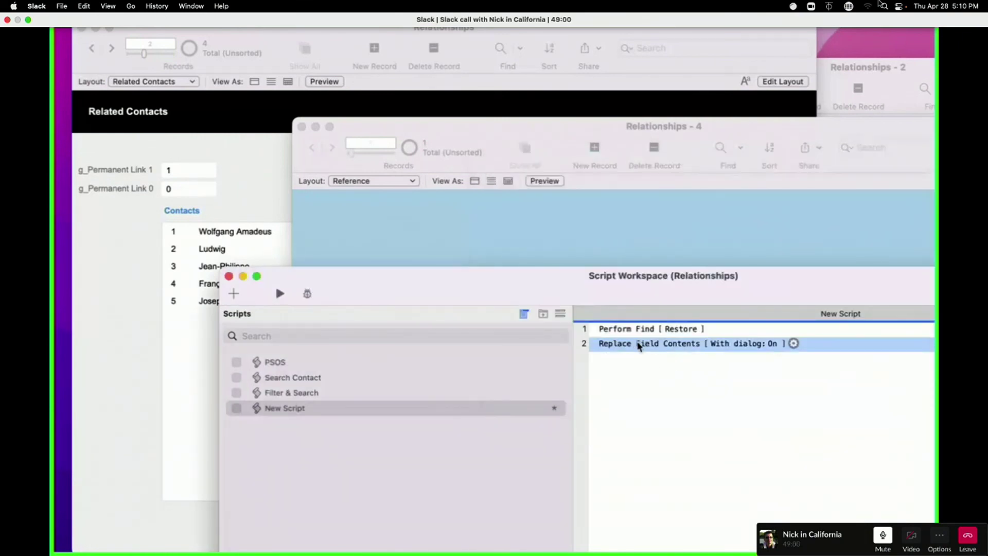
click(774, 343)
click(797, 344)
click(843, 370)
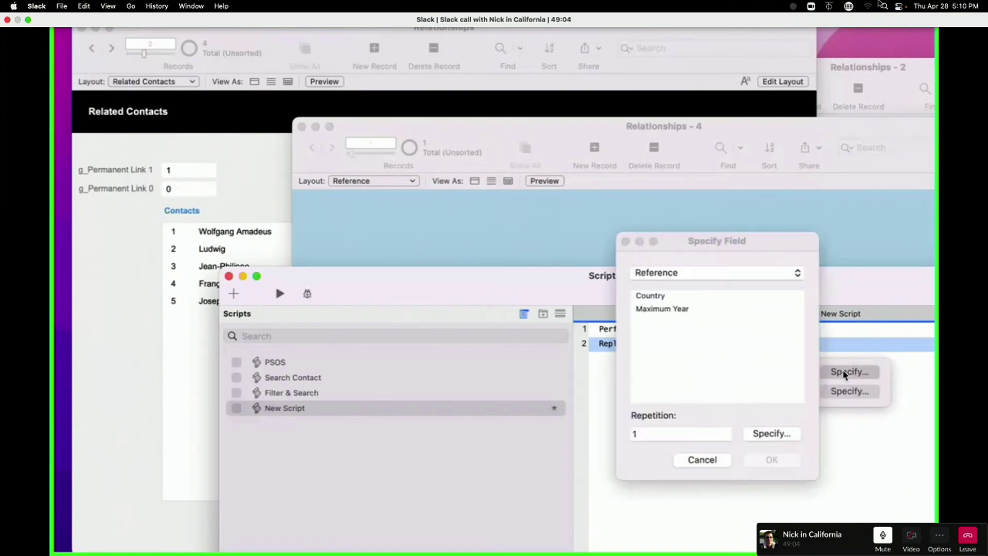
click(672, 274)
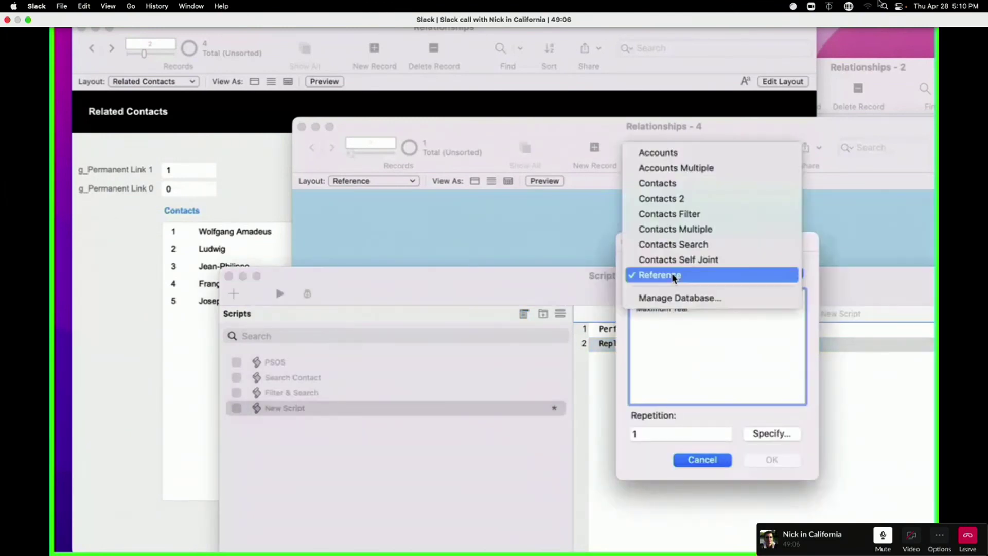
click(669, 181)
scroll(692, 379, down, 10)
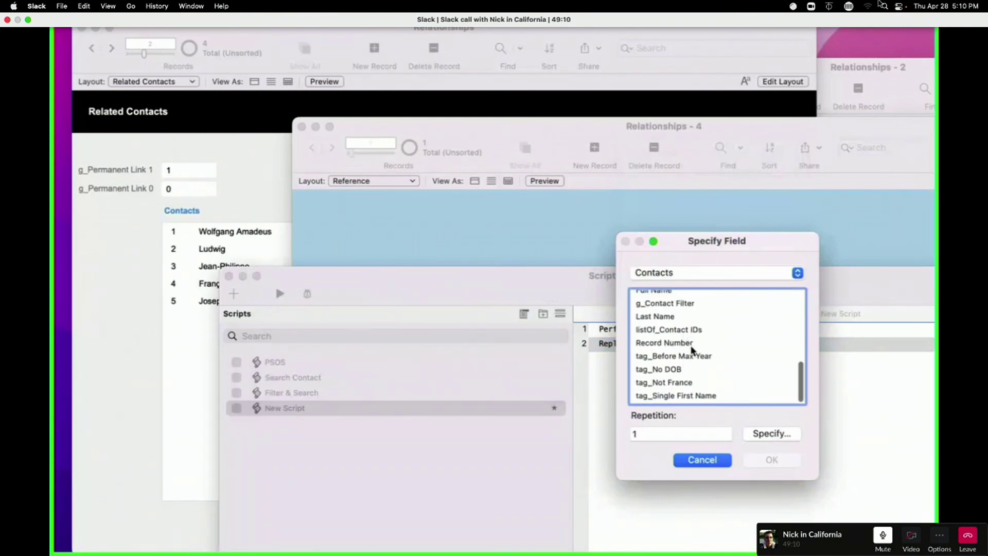
double_click(693, 356)
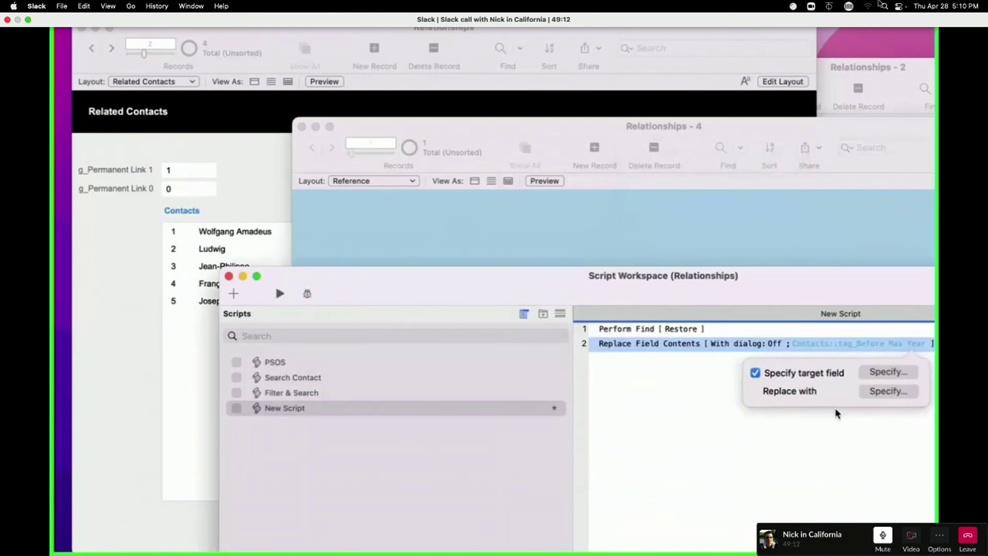
Step: Set the Replace Field Contents step to replace with the calculated result 1
click(864, 394)
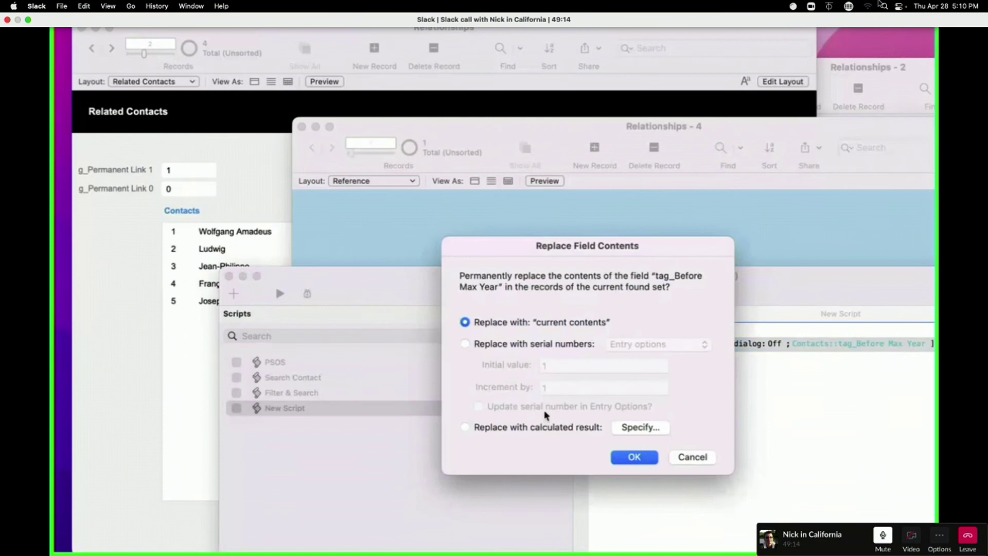
click(638, 426)
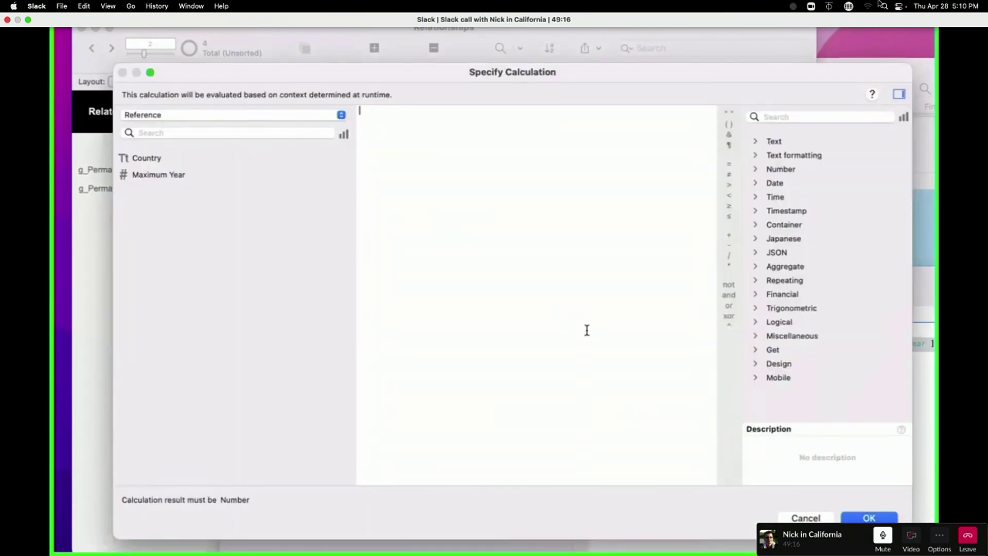
key(Escape)
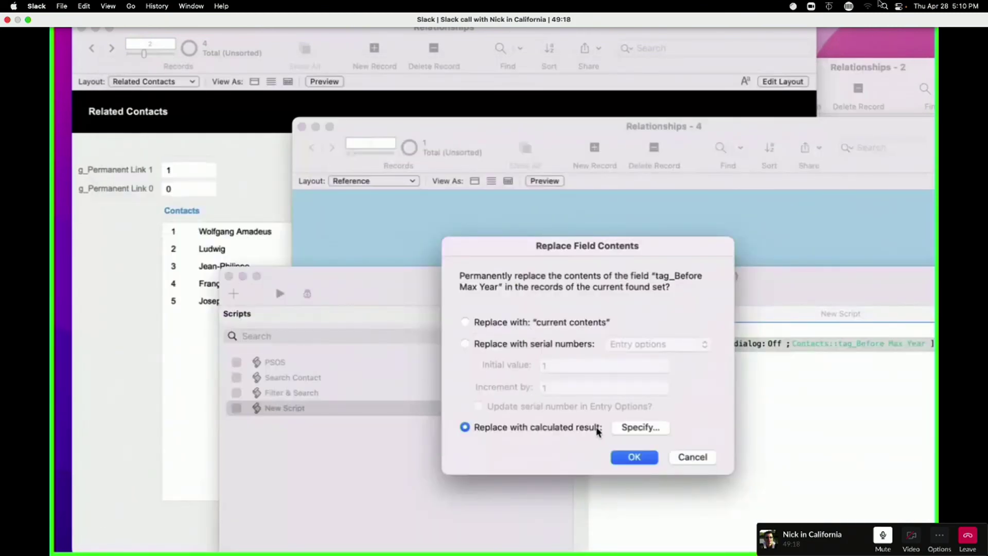
click(621, 427)
text(1)
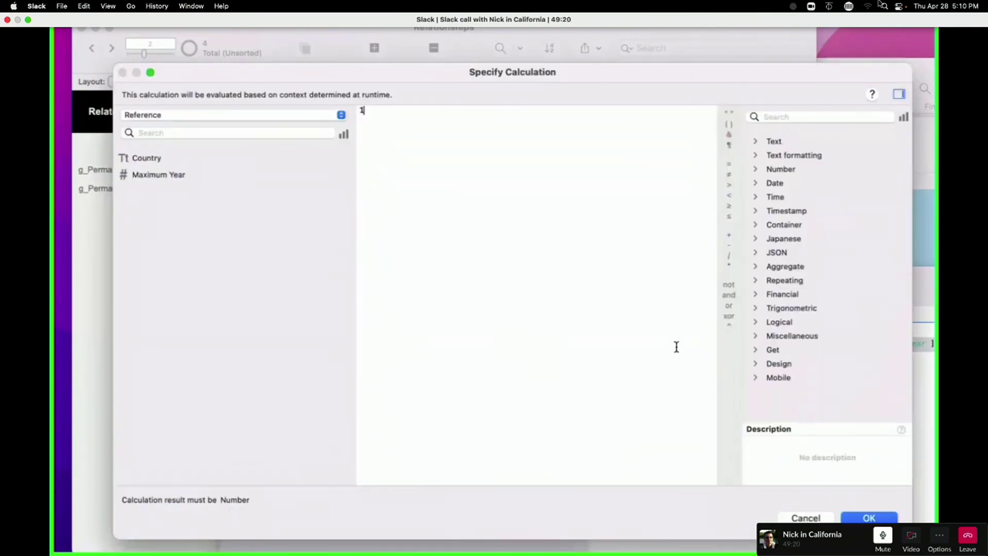
key(Return)
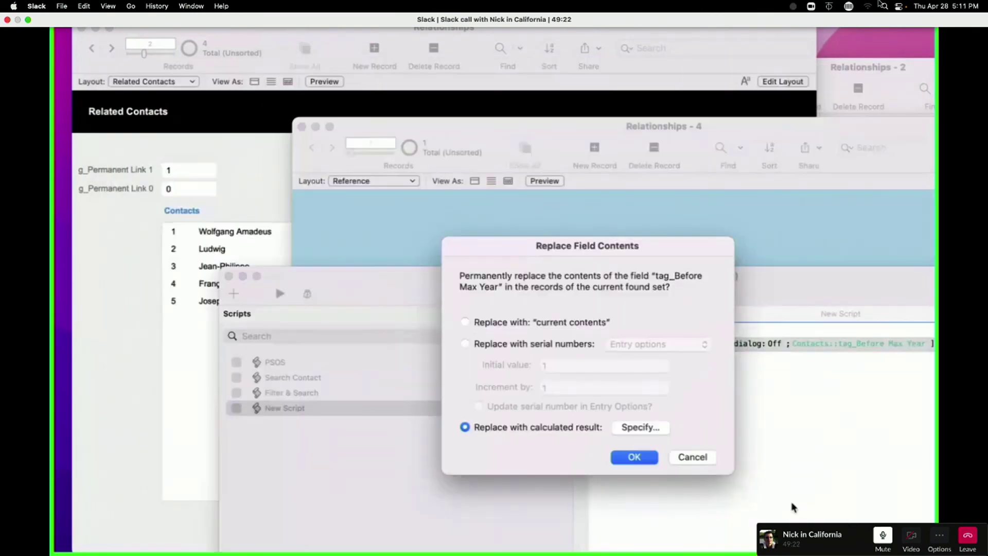
key(Return)
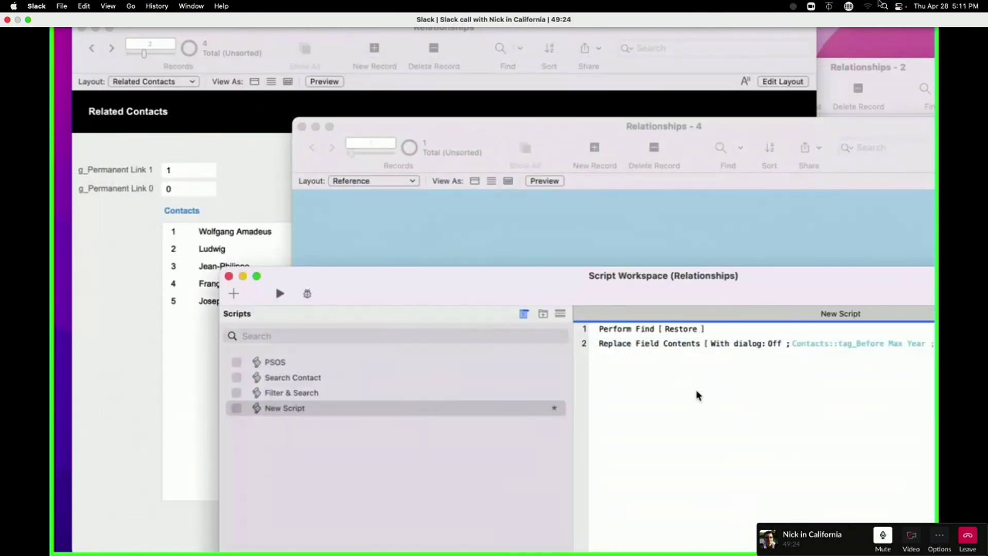
Step: Review the script's two steps and the Perform Find requests, and bring the Relationships - 4 window forward for comparison
click(648, 332)
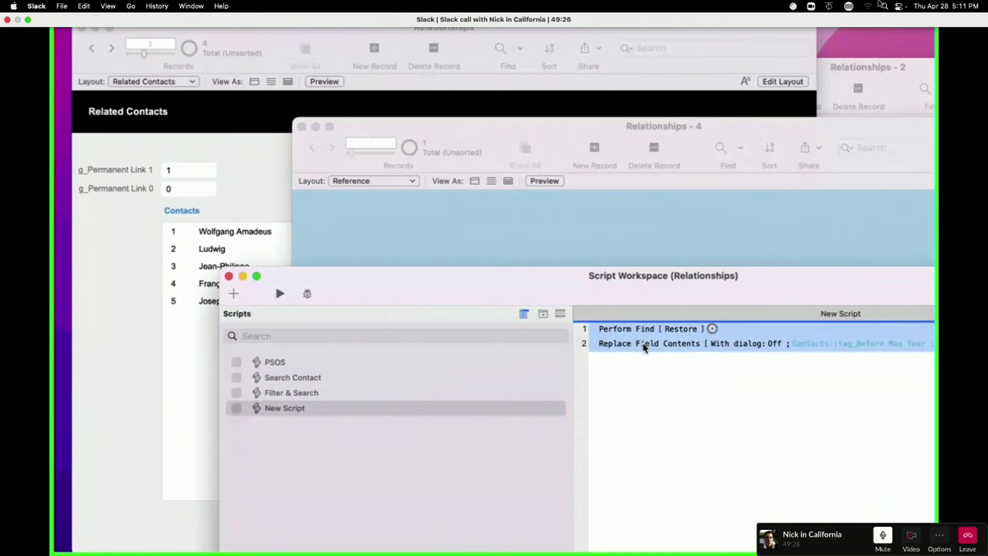
shift+click(644, 346)
click(665, 387)
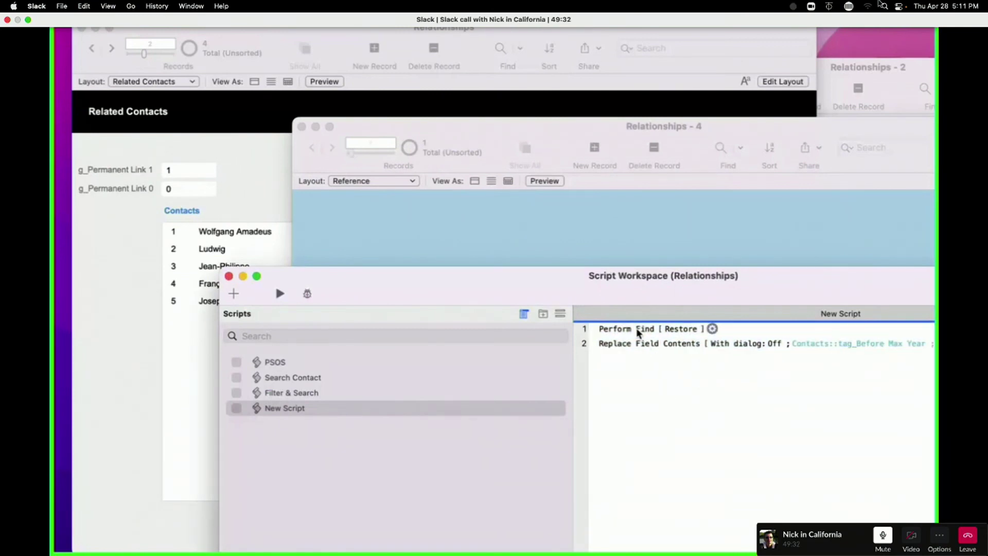
double_click(638, 332)
key(Escape)
click(452, 241)
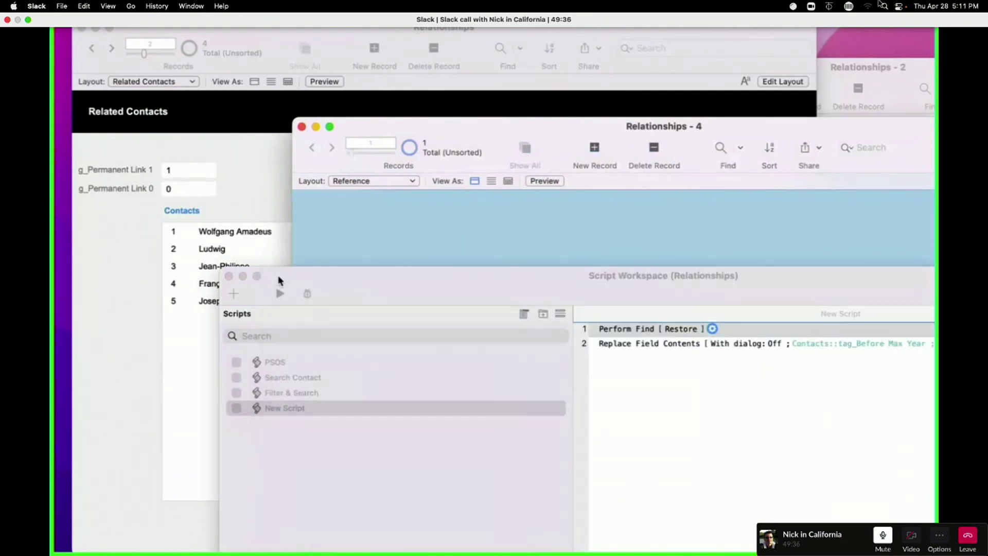
click(276, 283)
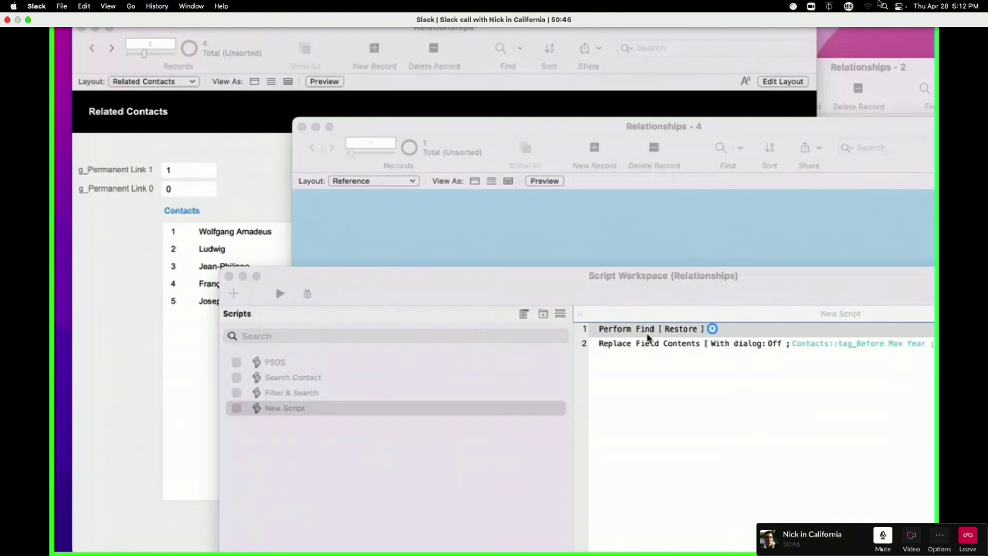
Step: Move the Script Workspace up to show the full Replace Field Contents step, and close the Data Viewer
drag(595, 298, 517, 235)
click(516, 236)
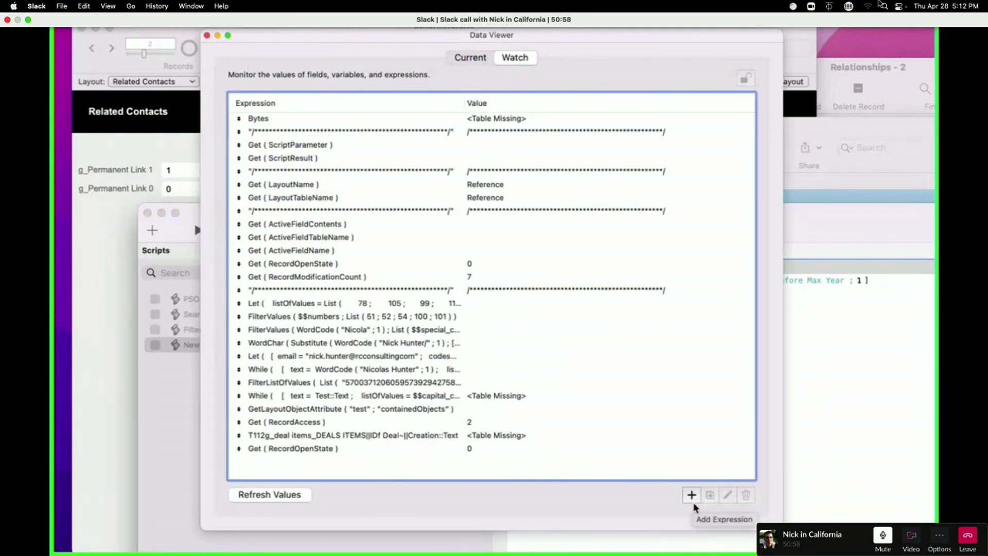
click(207, 35)
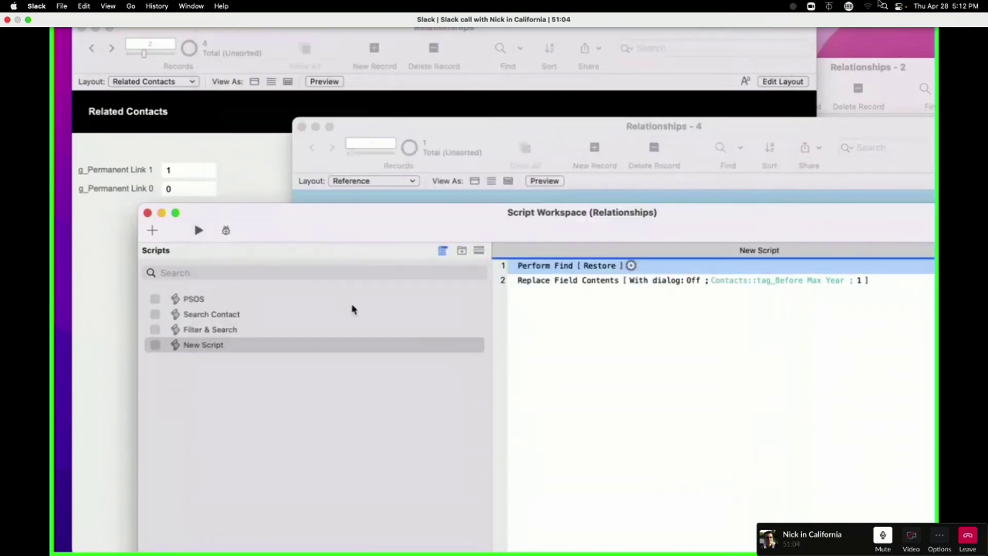
click(548, 366)
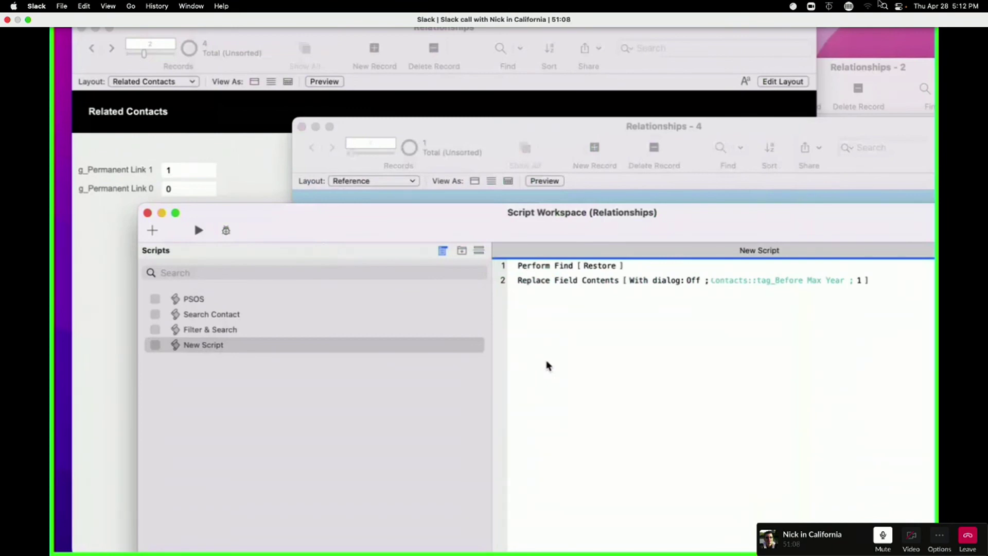
Step: Open the database management window, view the relationships graph, and display the field list of the Contacts table
key(super+shift+d)
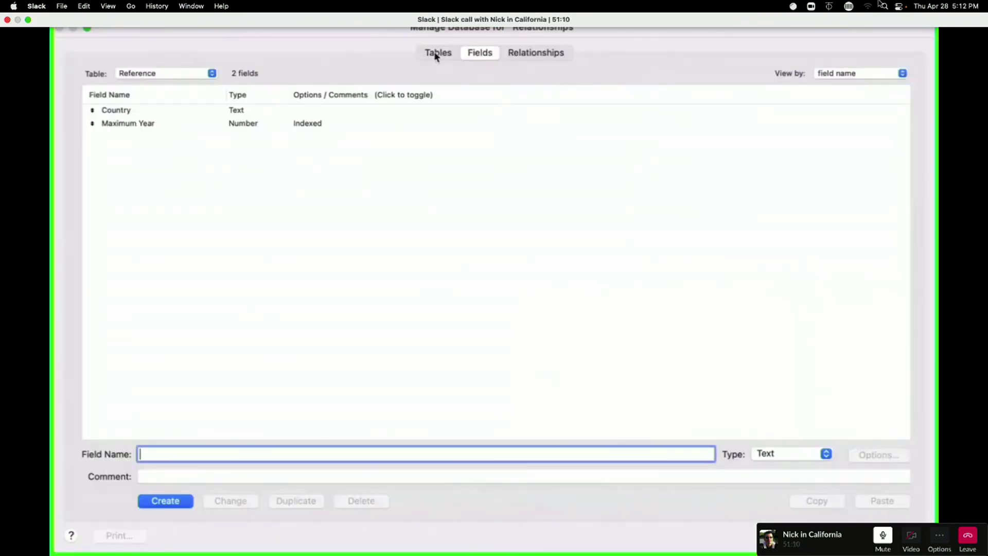
click(534, 53)
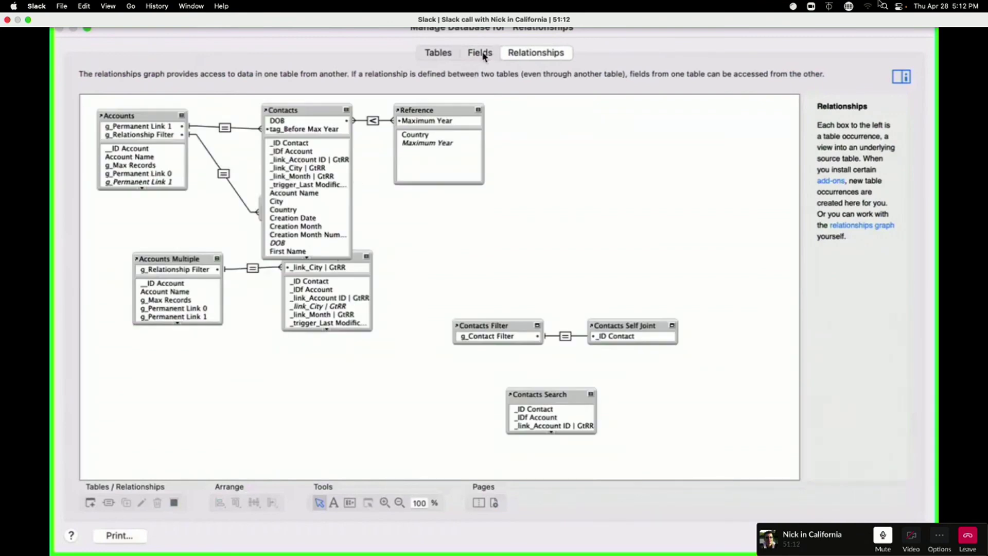
click(484, 54)
click(147, 74)
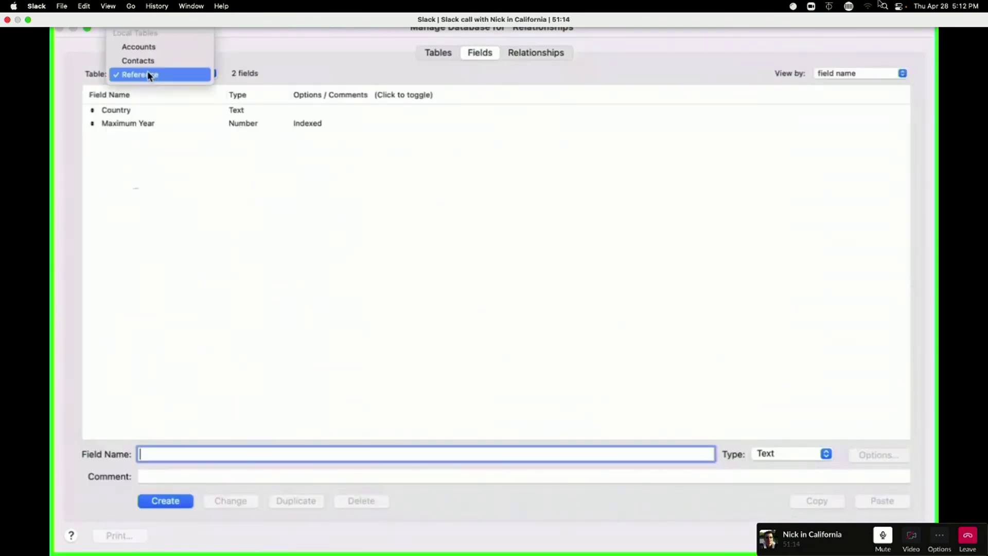
click(137, 59)
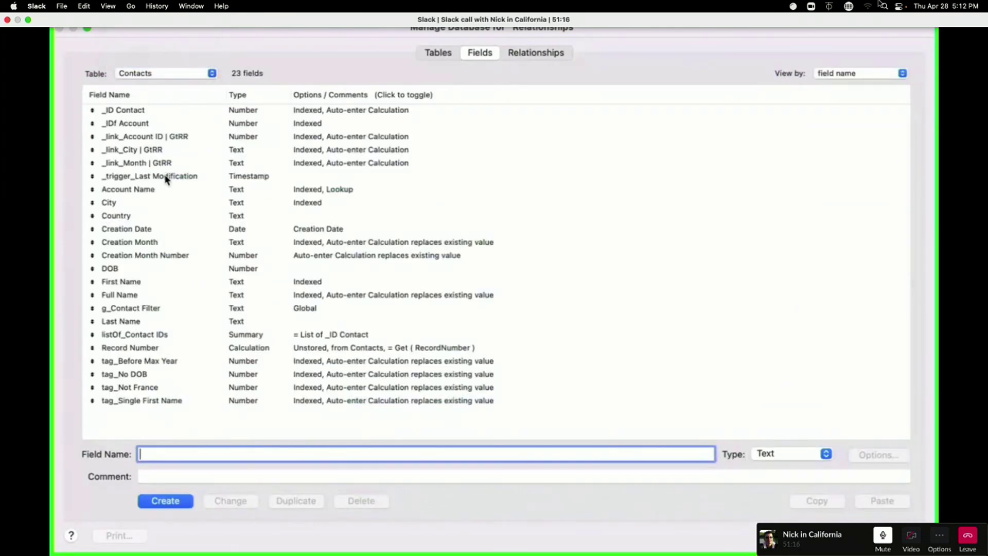
Step: Examine the auto-enter options and calculation of the _trigger_Last Modification field without changing them, and close the database management and Data Viewer windows
double_click(166, 177)
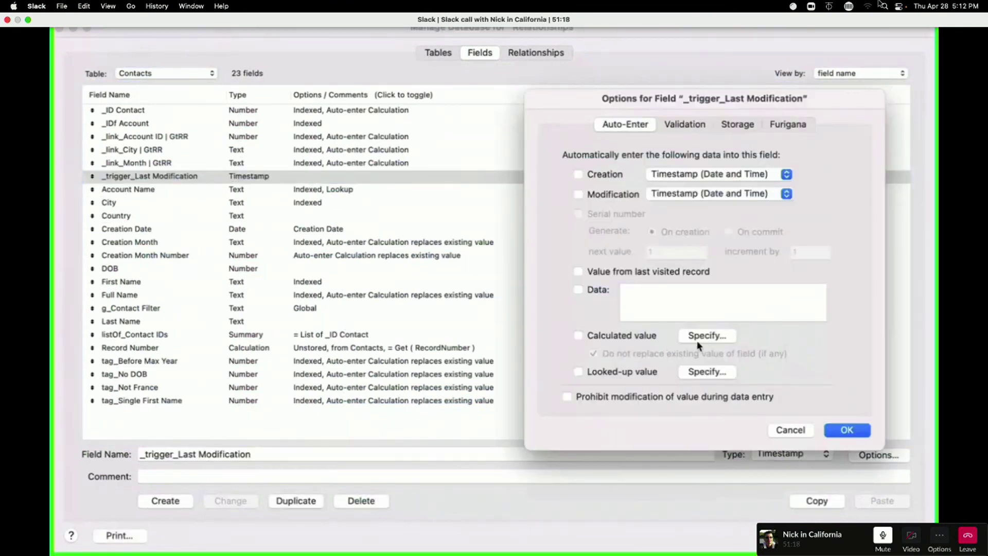
click(705, 336)
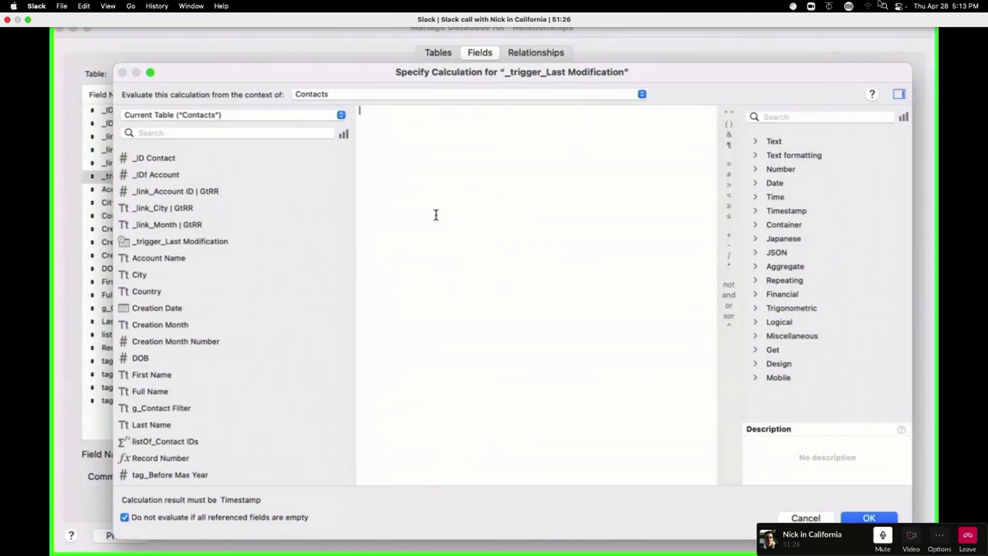
key(Escape)
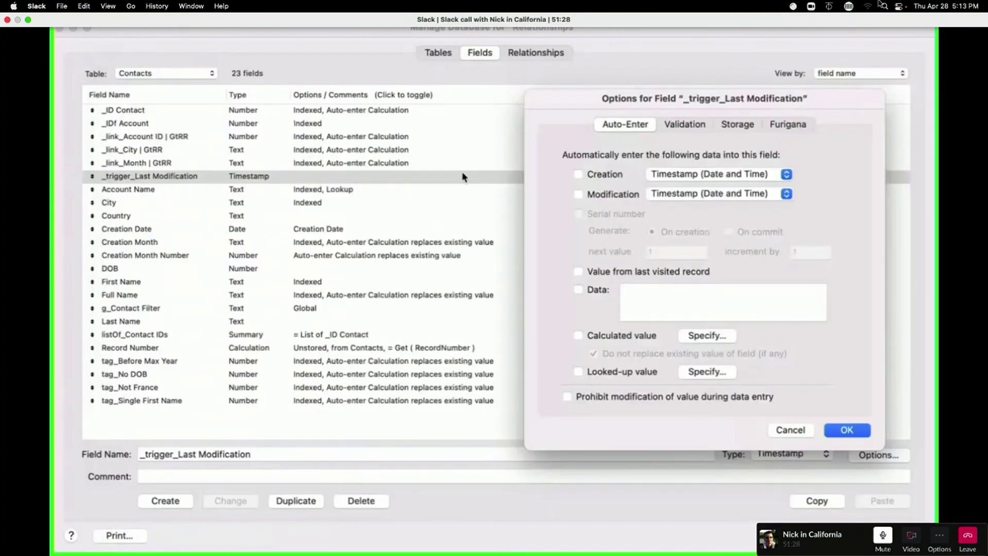
key(Escape)
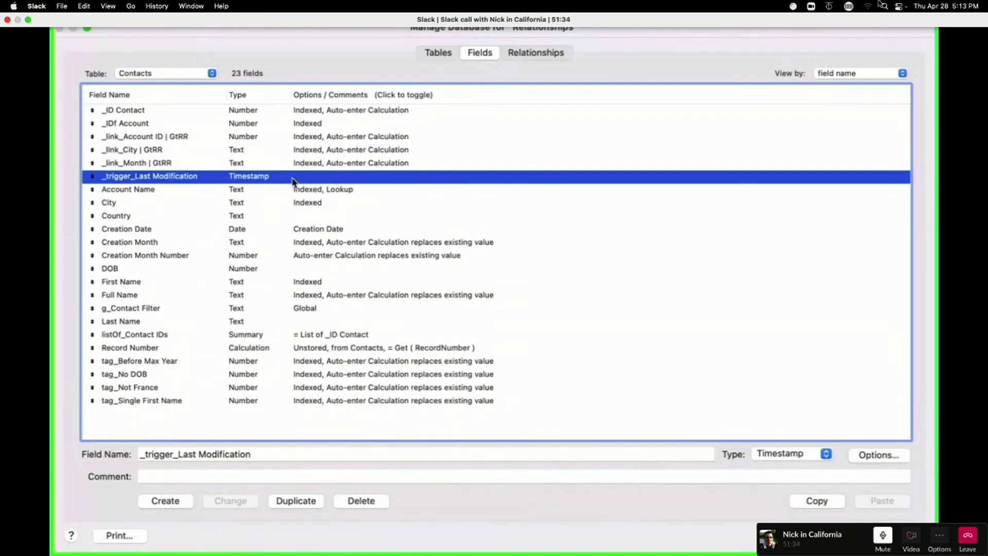
key(Return)
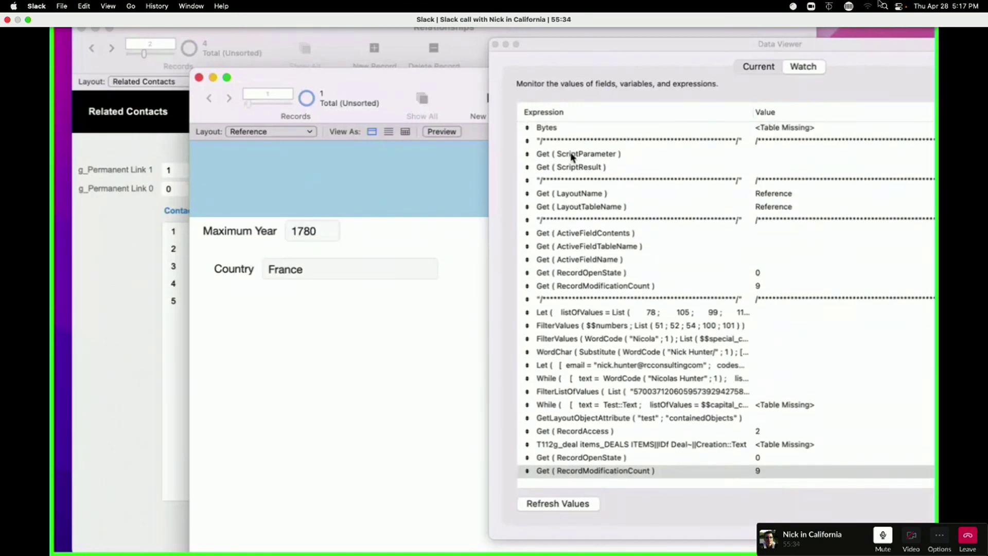
click(496, 45)
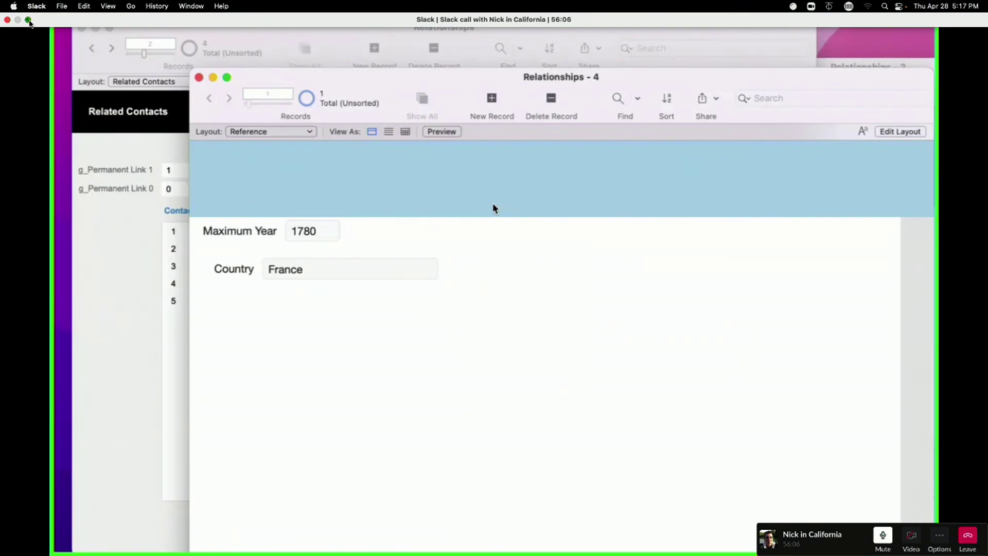
Step: Take the Slack call window out of full screen and play the desktop video Livestream_Closing_Credits_3_Rev5.mov
click(28, 20)
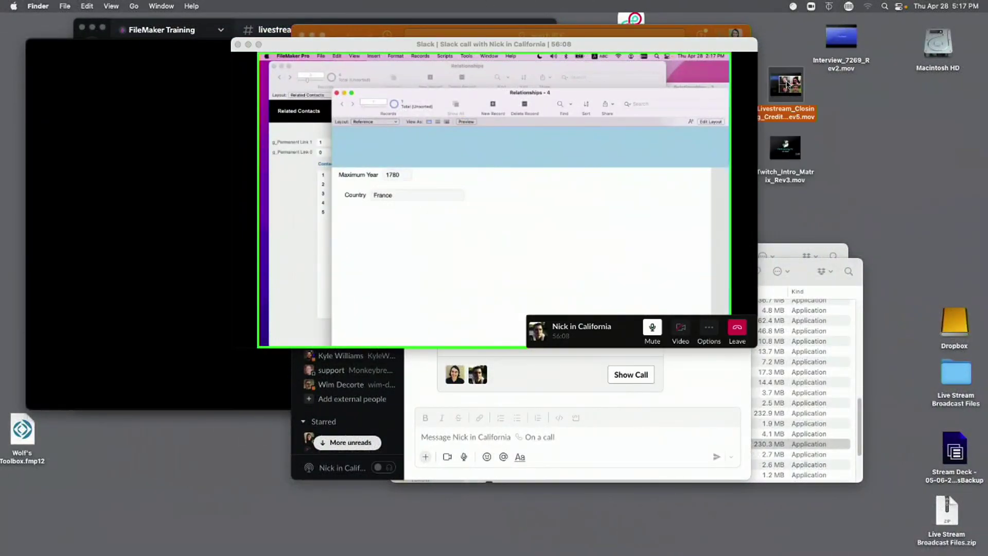
double_click(788, 85)
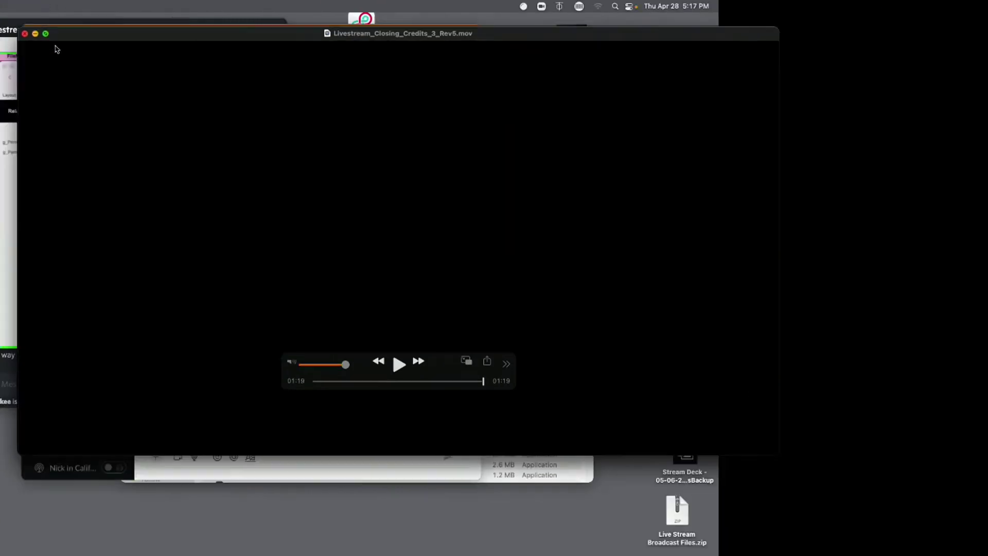
double_click(56, 49)
key(space)
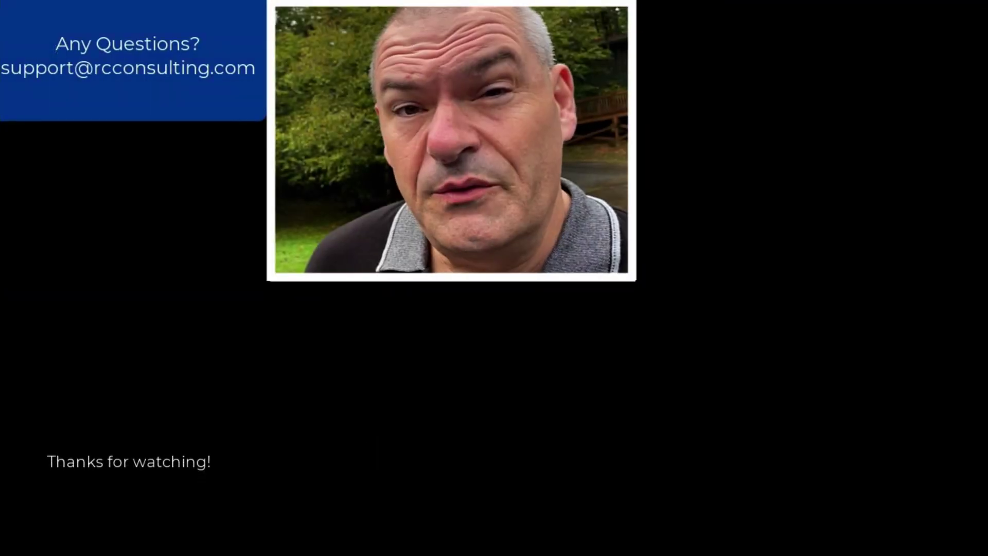